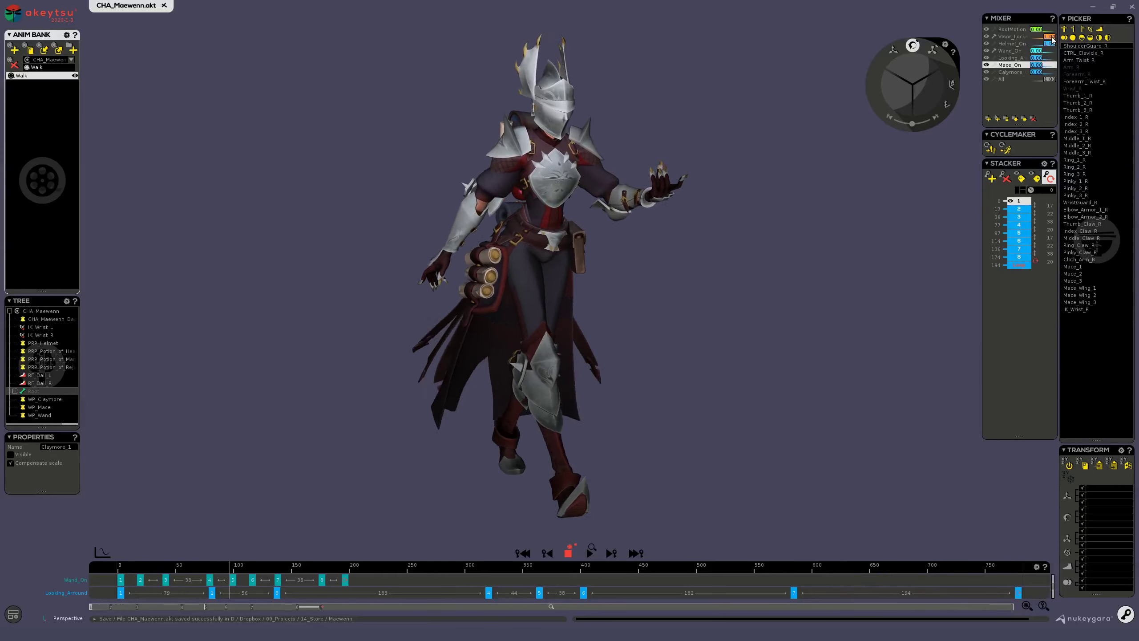
- Lower the visor and Helmet_On layer weights to 0 and raise Wand_On and Mace_On to full weight
left_click_drag(1053, 40, 1049, 39)
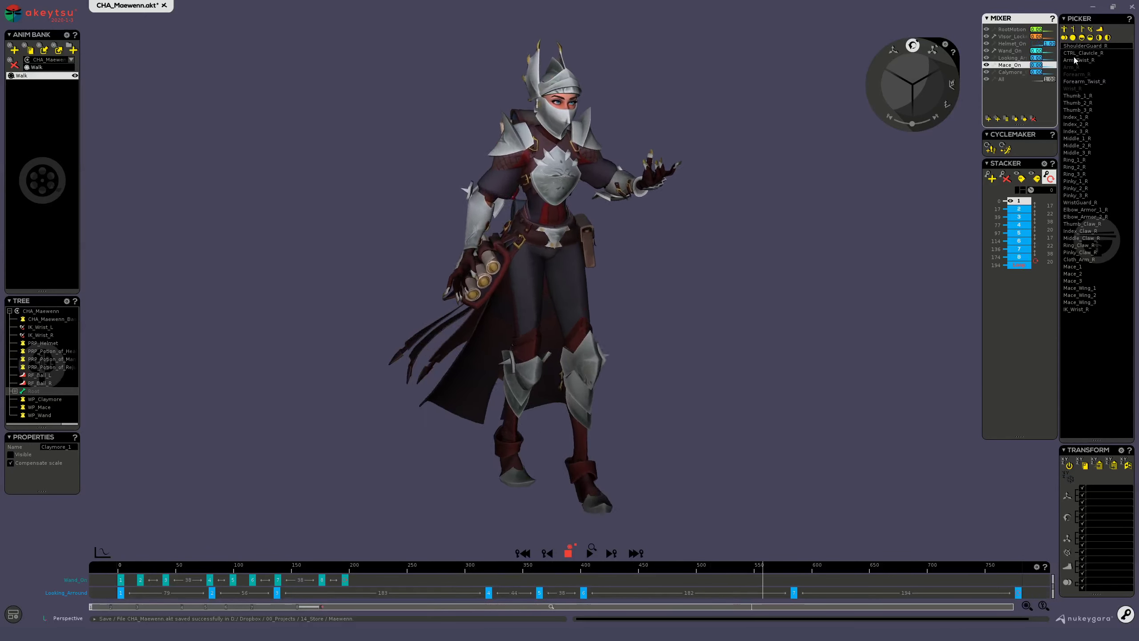
left_click_drag(1050, 56, 1037, 55)
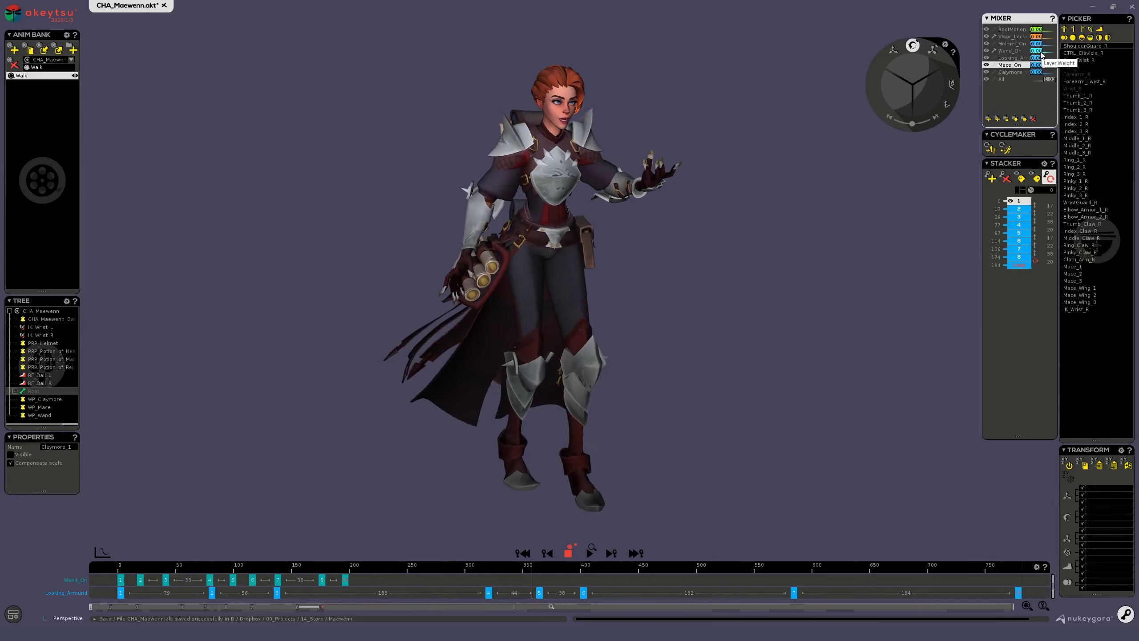
left_click_drag(1037, 51, 1054, 51)
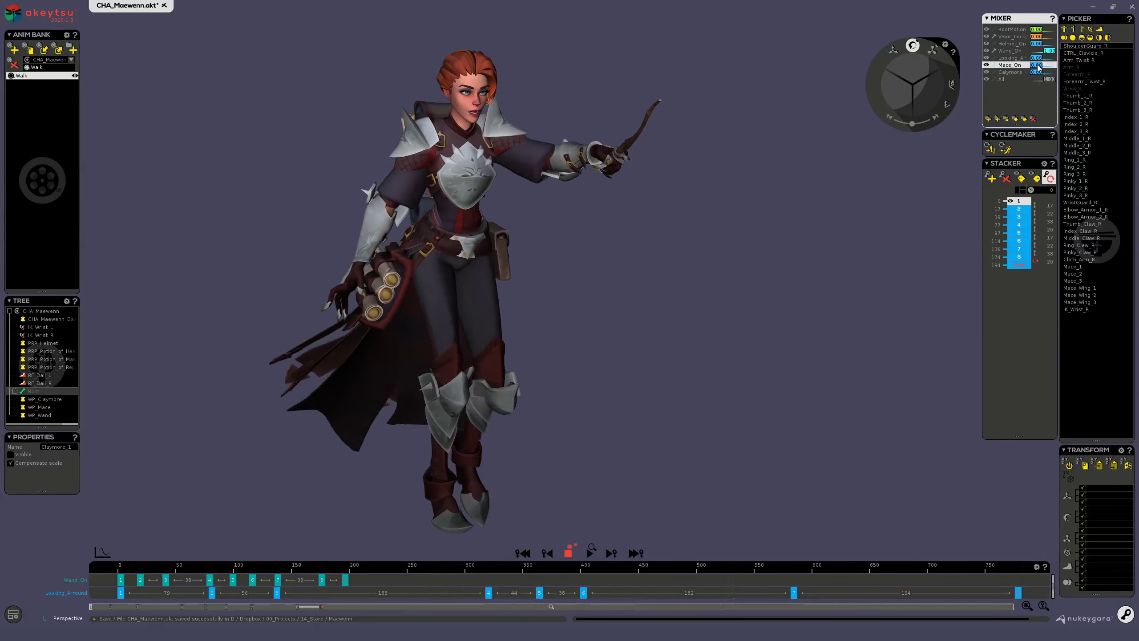
left_click_drag(1037, 67, 1080, 72)
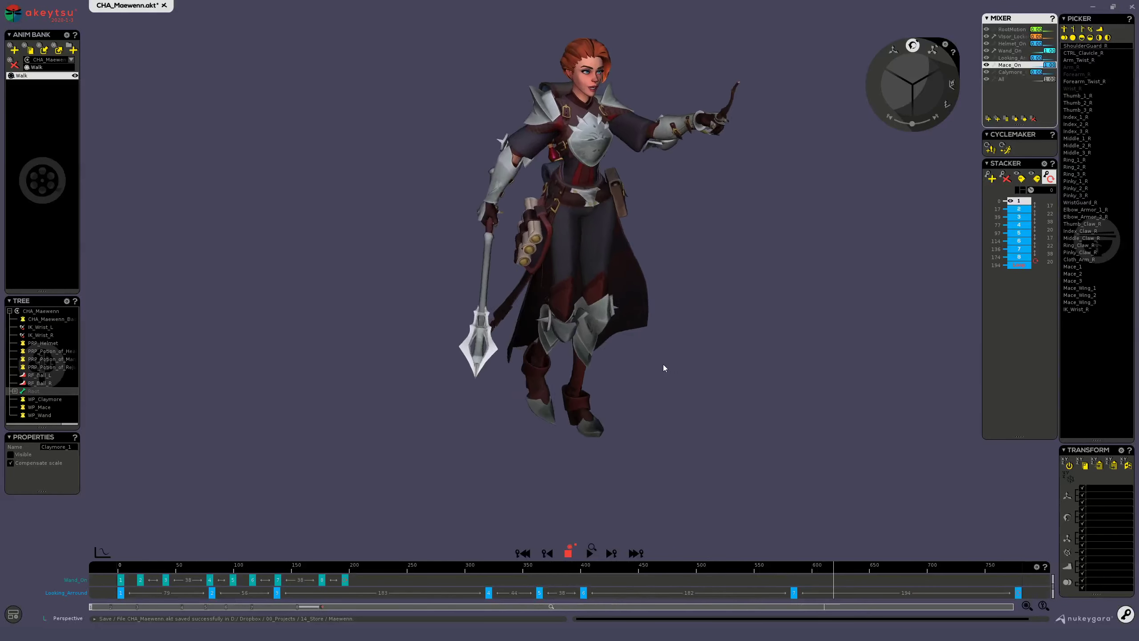
- Swap the mace for the claymore by lowering Mace_On to 0 and raising Calymore_On to full weight
left_click(1016, 73)
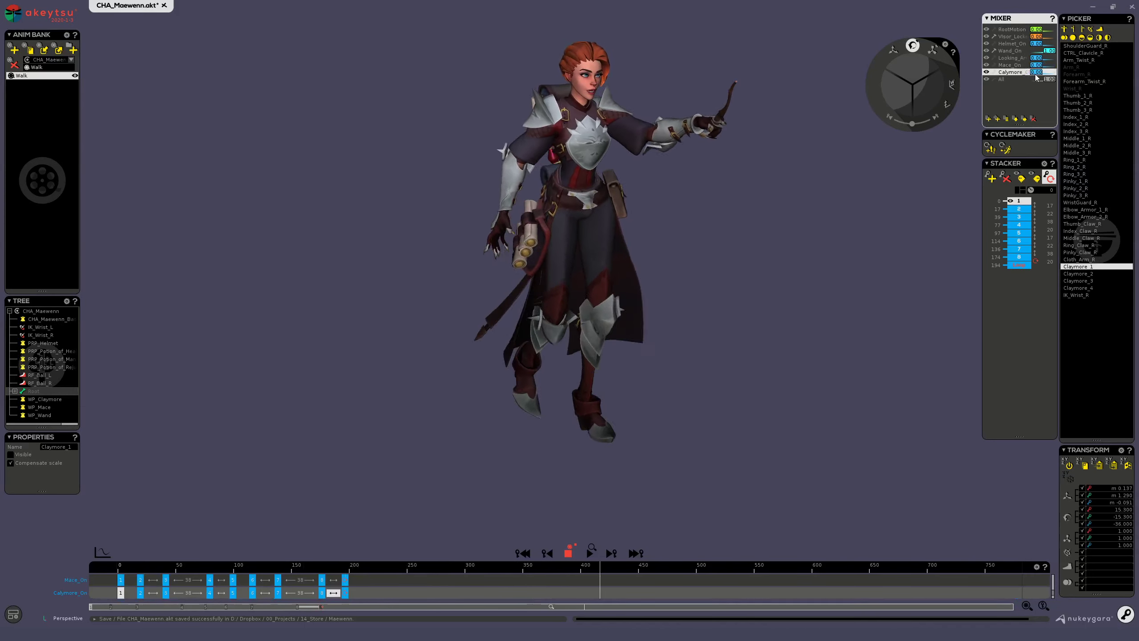
left_click_drag(1036, 73, 1051, 74)
left_click_drag(489, 350, 524, 359, "alt")
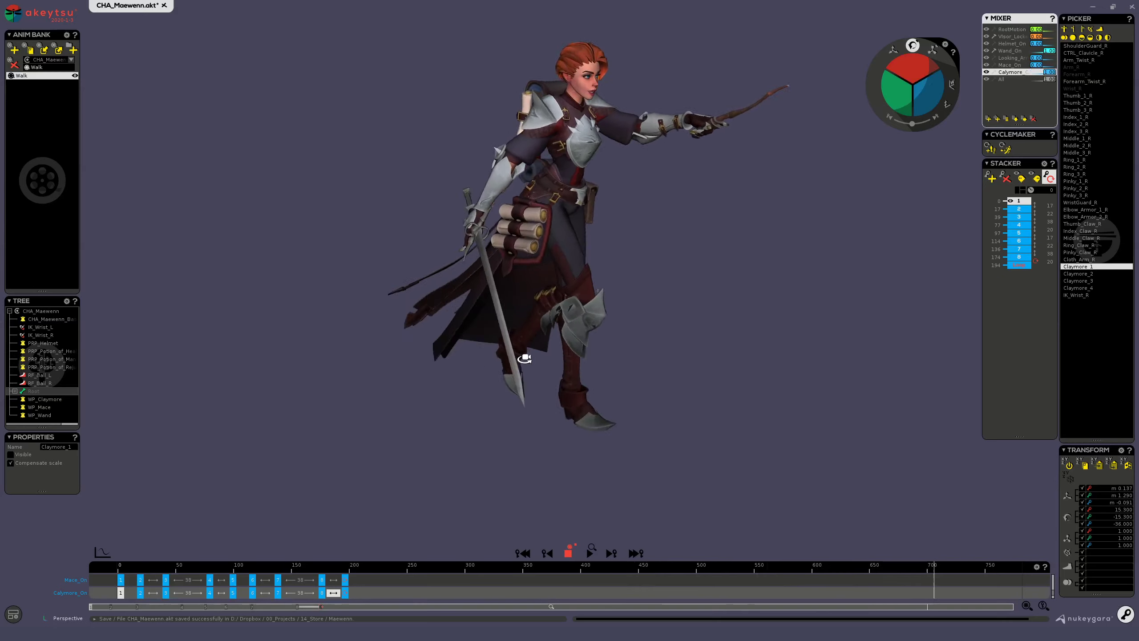
middle_click_drag(524, 359, 473, 354)
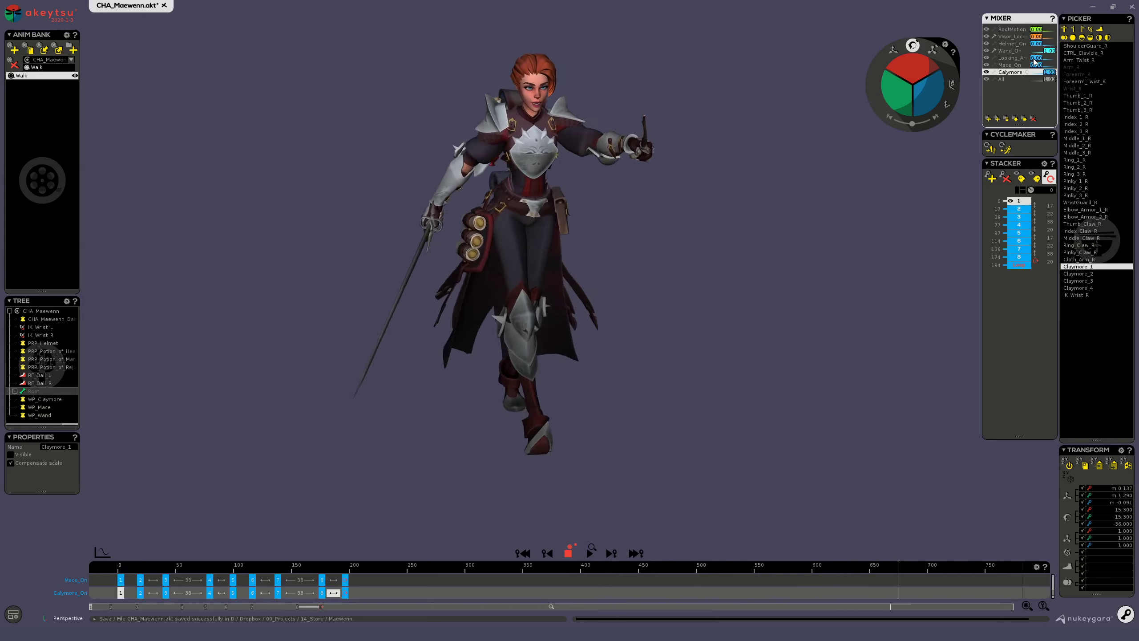
- Raise the Looking_Around layer to full weight and lower the Calymore_On weight to 0
left_click_drag(1035, 59, 1063, 58)
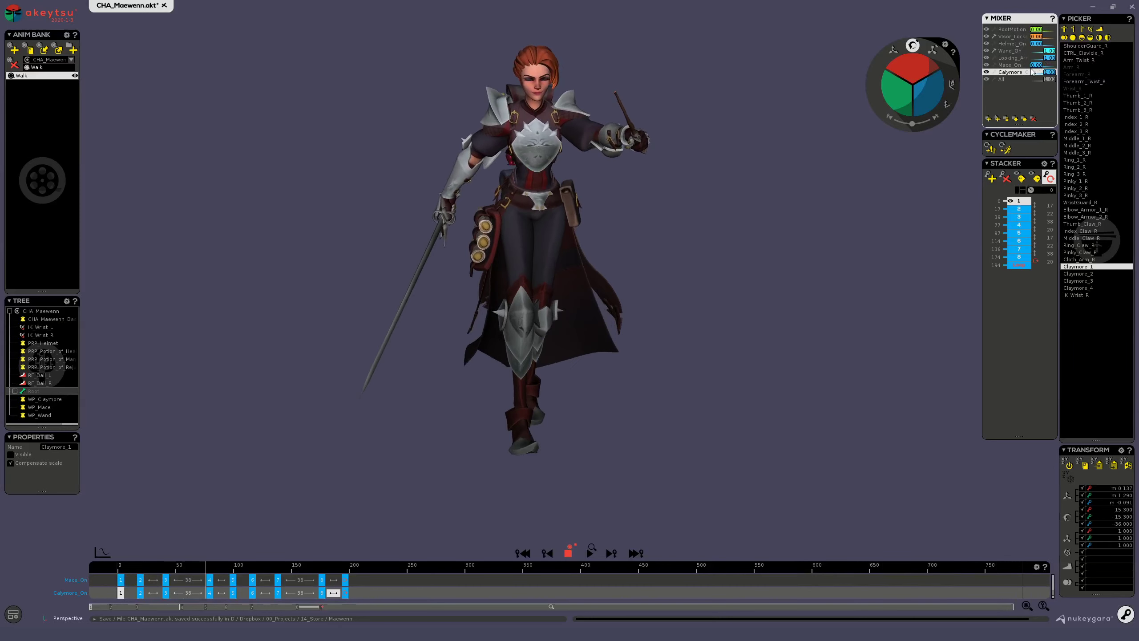
left_click_drag(1052, 72, 1018, 74)
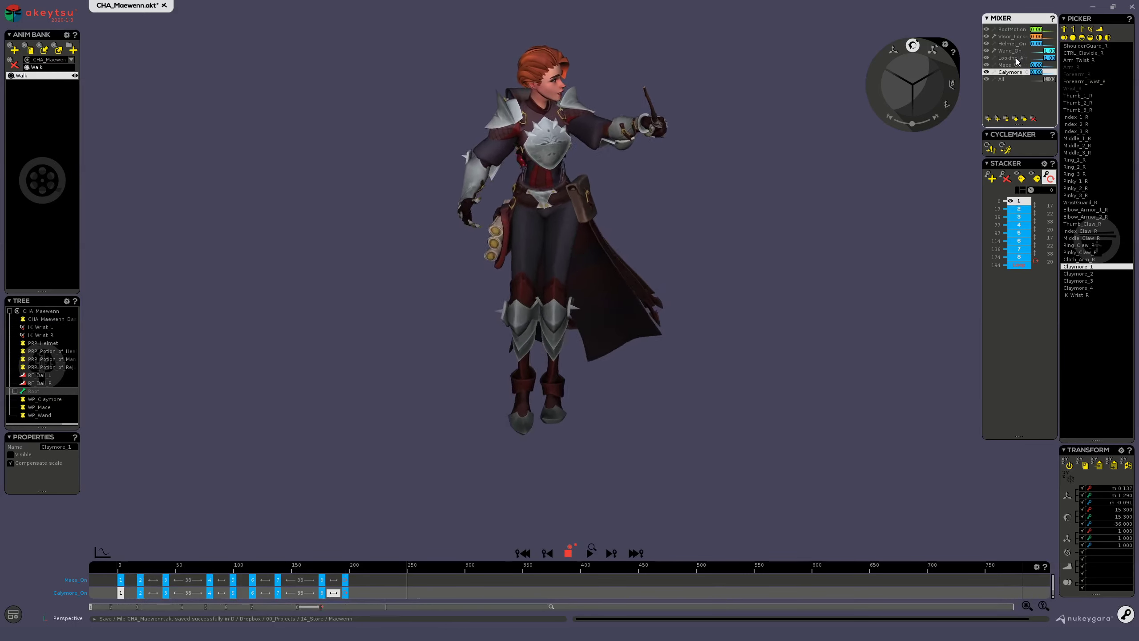
- Move the Looking_Around layer above Wand_On and back below it, and lower the Wand_On weight to 0
left_click(1011, 58)
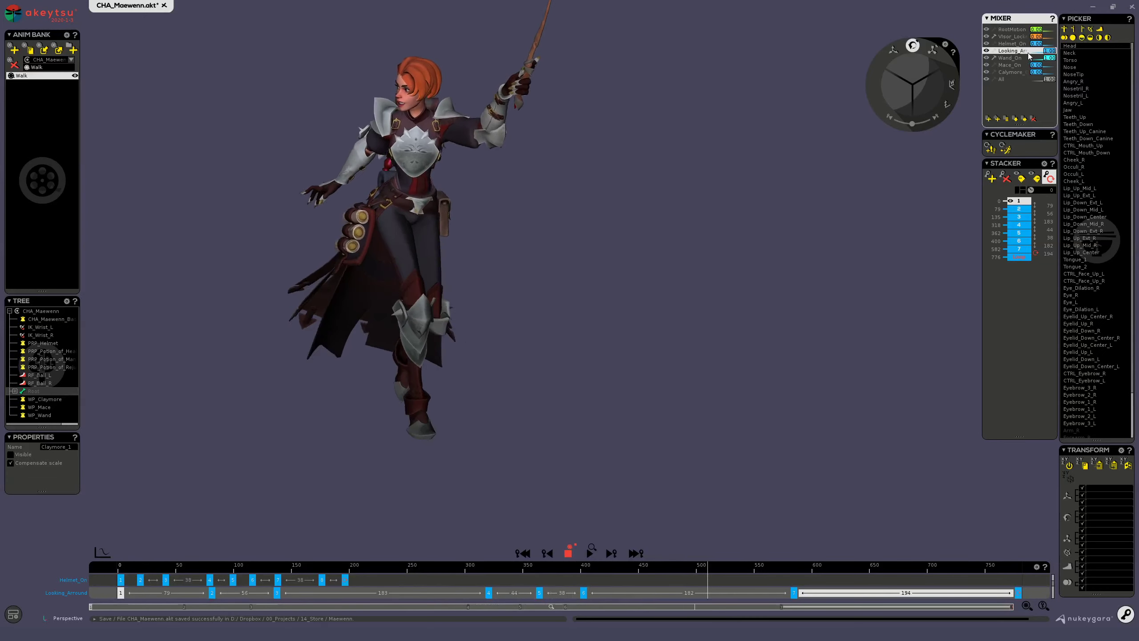
left_click_drag(1024, 67, 1023, 63)
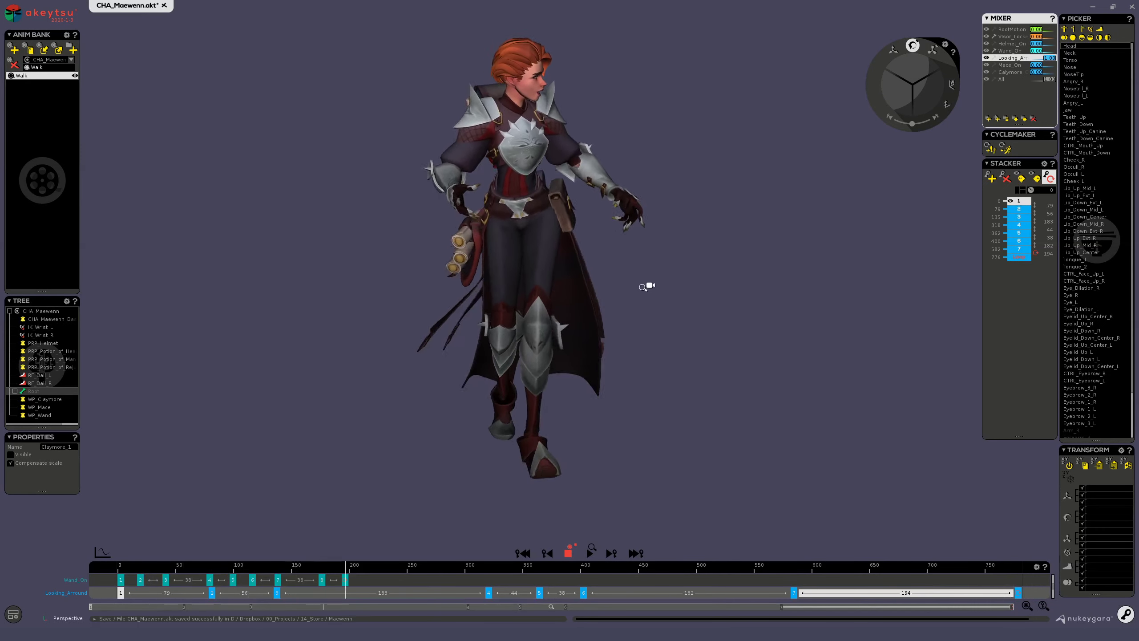
- Blend the claymore, helmet and visor layers back in, keeping the visor at partial weight and Mace_On at 0
left_click(1040, 75)
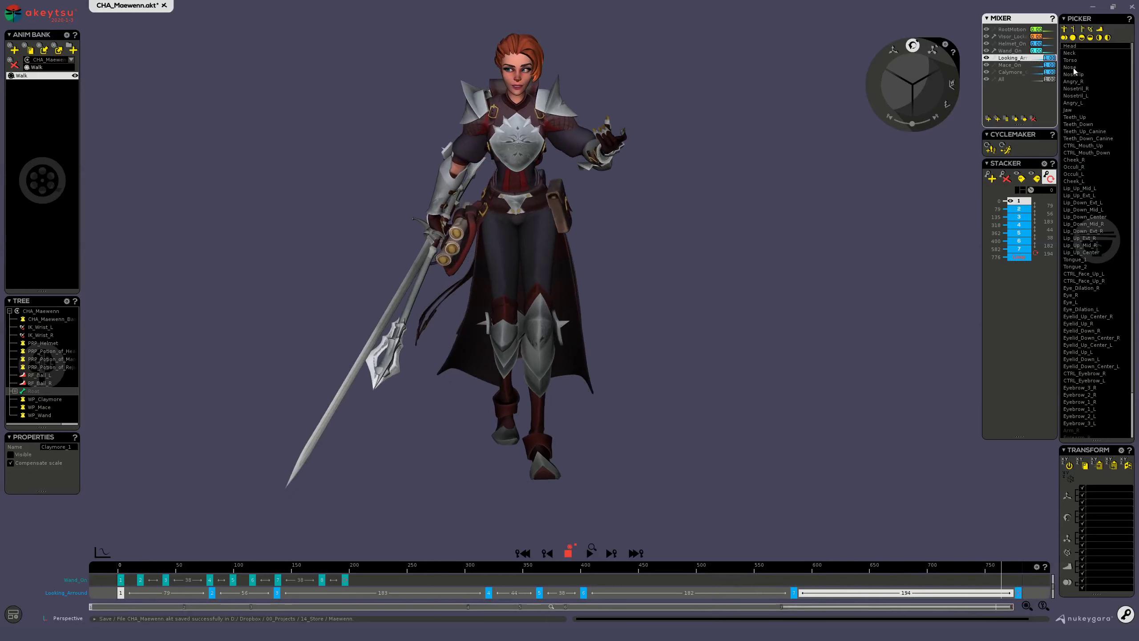
left_click_drag(1048, 66, 1041, 38)
left_click(1046, 44)
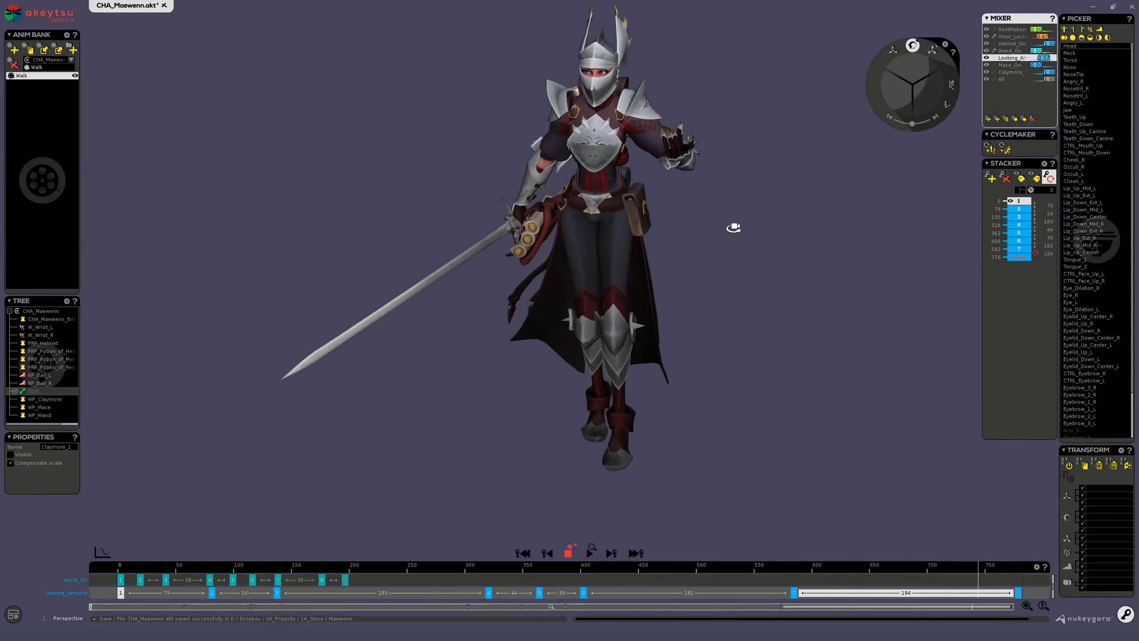
- Create a new animation named Posing in the animation bank
left_click_drag(767, 224, 735, 315, "alt")
scroll(746, 247, "up", 3)
scroll(703, 258, "up", 4)
scroll(778, 378, "down", 3)
left_click_drag(778, 377, 735, 198, "alt")
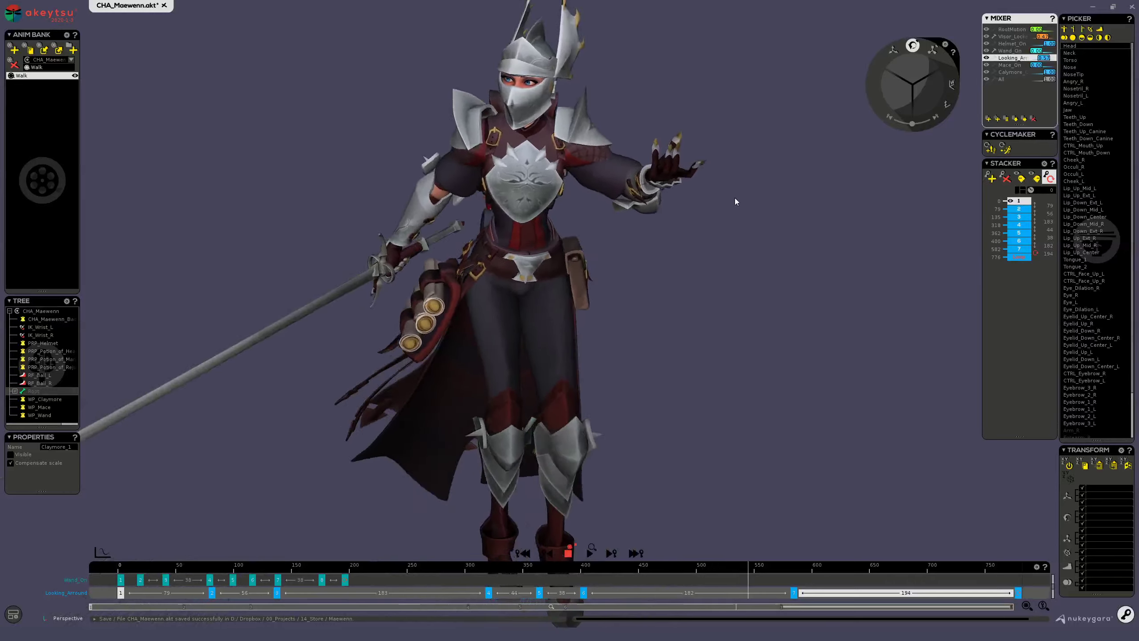
left_click(13, 48)
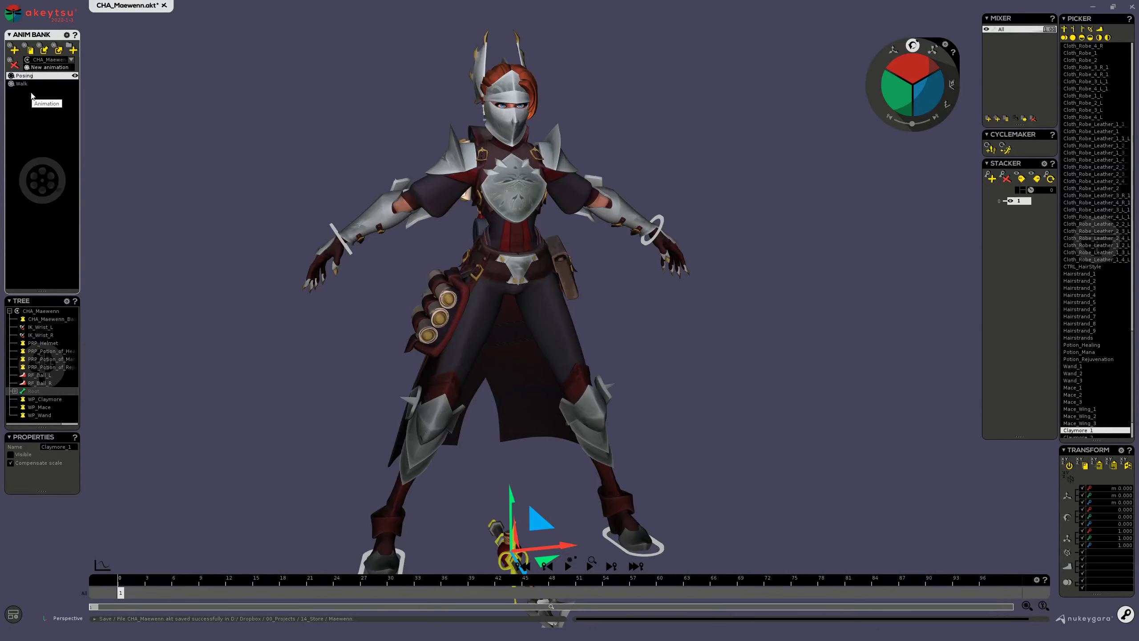
- Reposition the right wrist control IK_Wrist_R closer to the body in the Posing animation
middle_click_drag(464, 190, 556, 197)
middle_click_drag(564, 365, 543, 239)
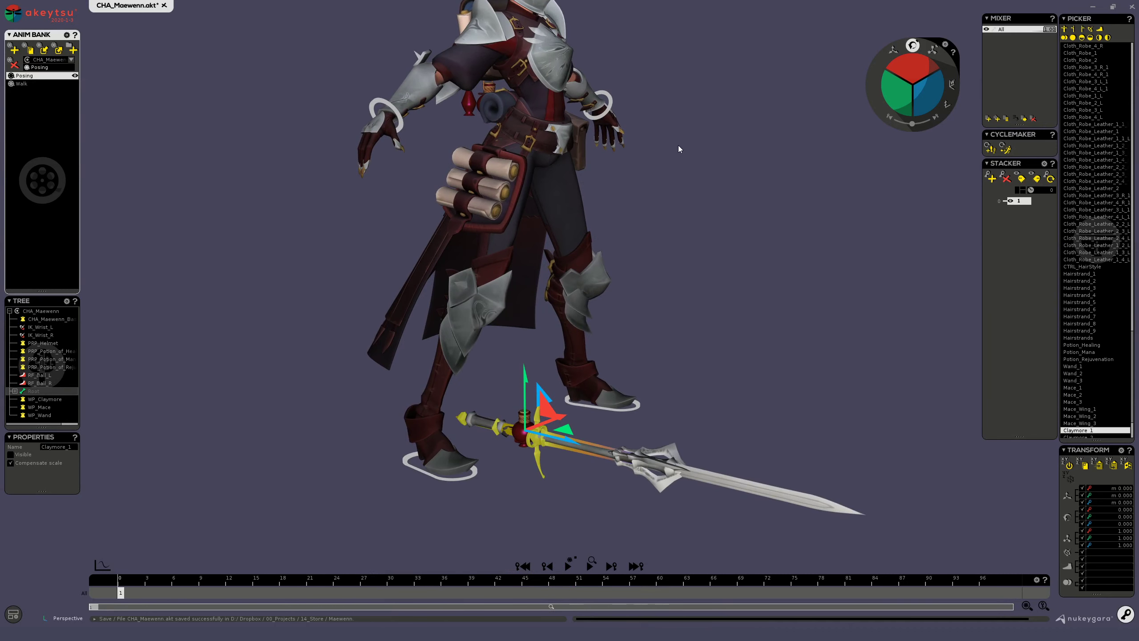
middle_click_drag(679, 149, 684, 243)
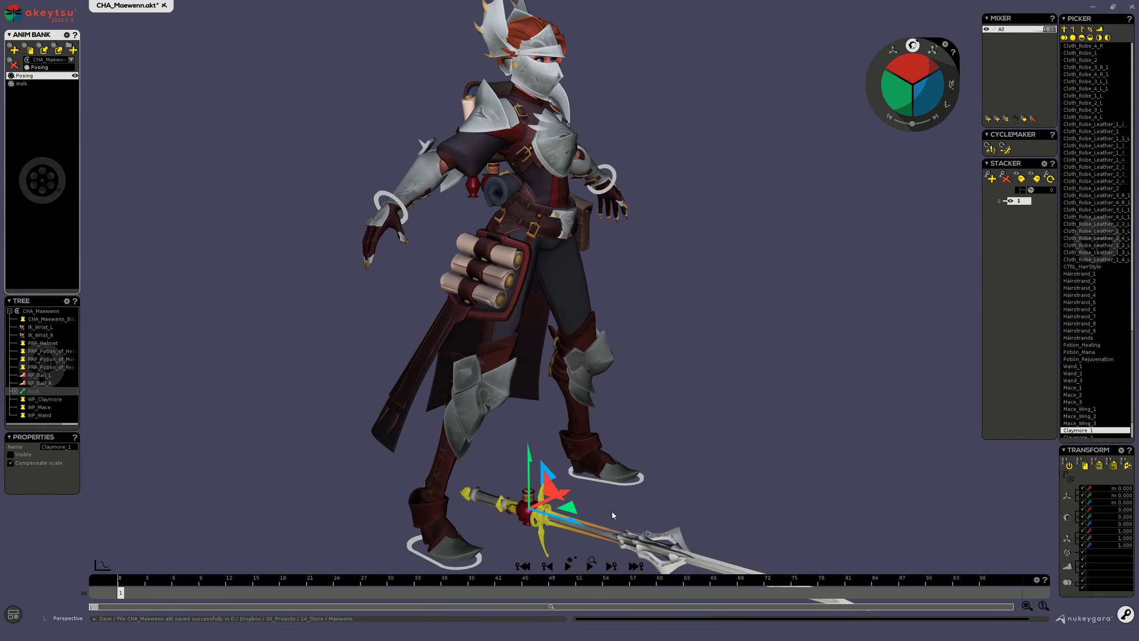
middle_click_drag(573, 443, 669, 251)
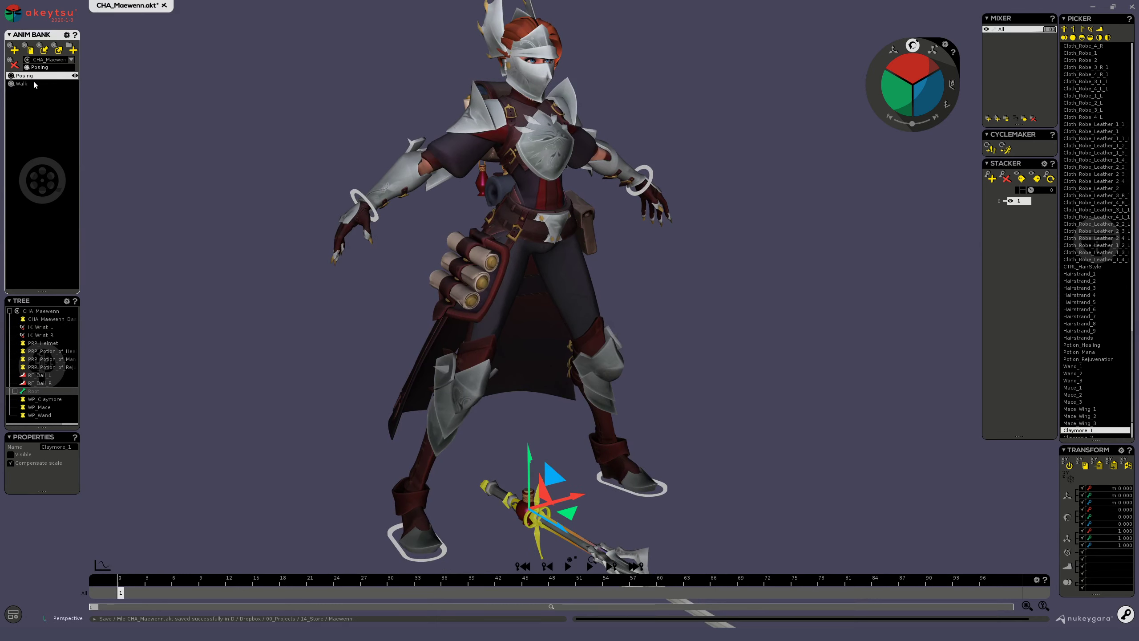
left_click(377, 219)
middle_click_drag(449, 323, 429, 290)
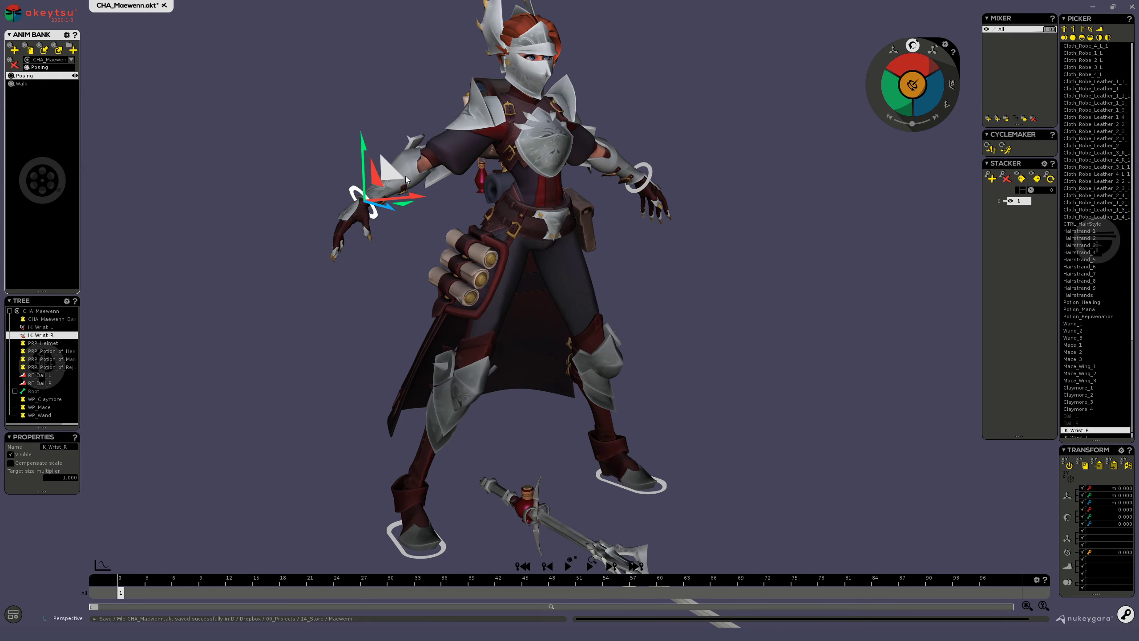
left_click_drag(396, 179, 387, 230)
- Move the claymore and the mace from the floor up to the character's right hand
left_click(540, 492)
left_click_drag(509, 458, 410, 204)
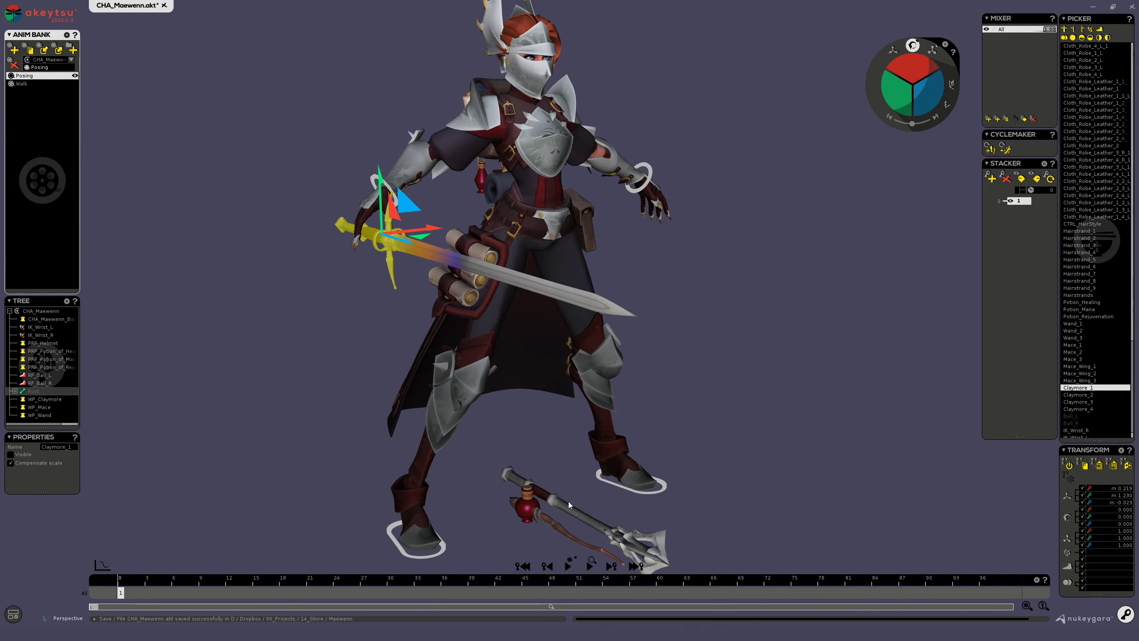
left_click(542, 497)
left_click_drag(576, 463, 419, 193)
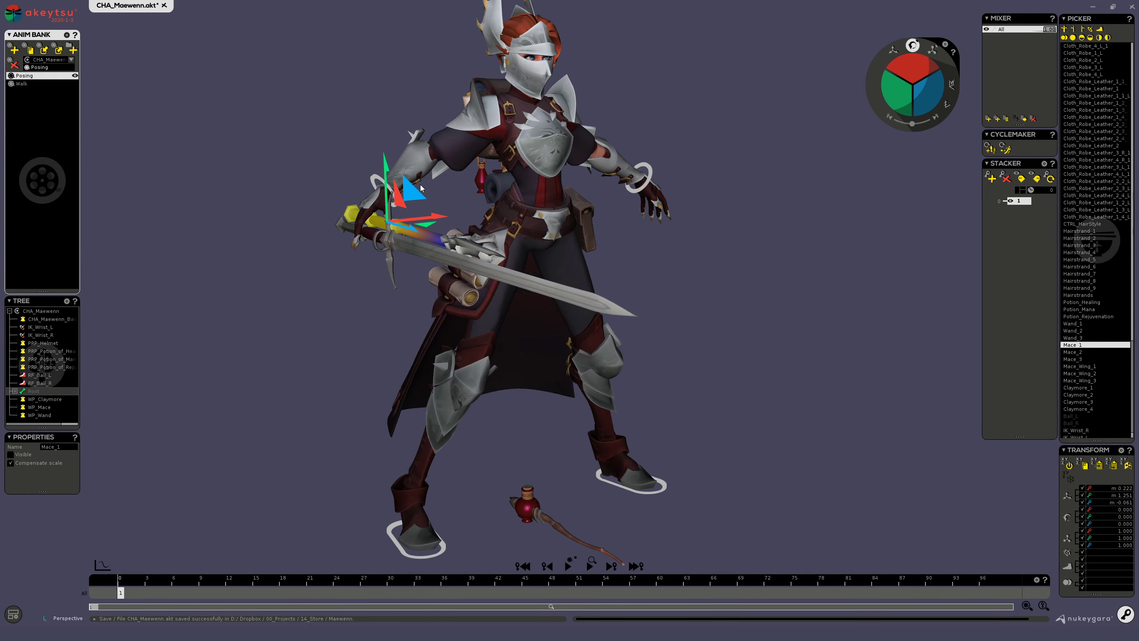
- Examine from several angles how the claymore and mace sit in the right hand relative to the wrist control
left_click_drag(370, 316, 429, 332, "alt")
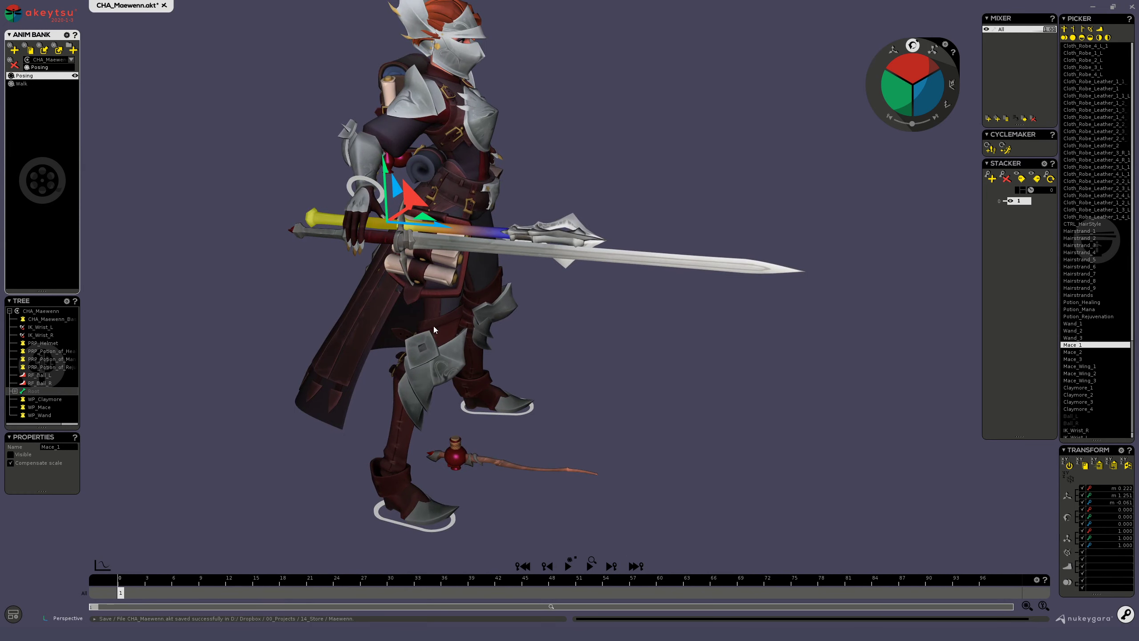
left_click_drag(668, 184, 520, 151, "alt")
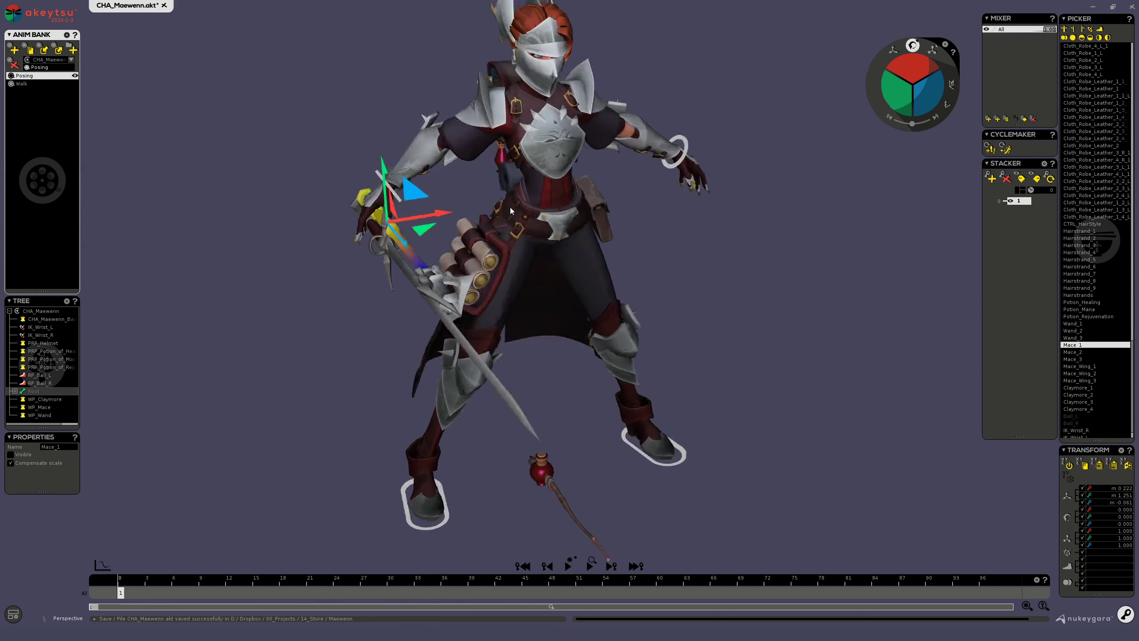
scroll(520, 151, "up", 5)
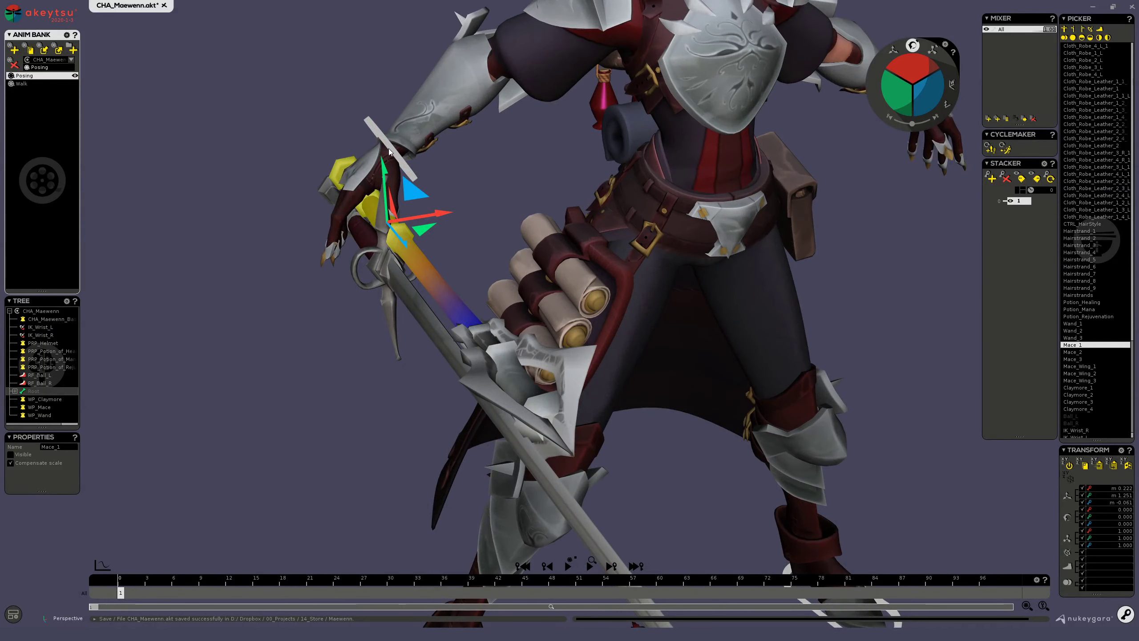
left_click(390, 152)
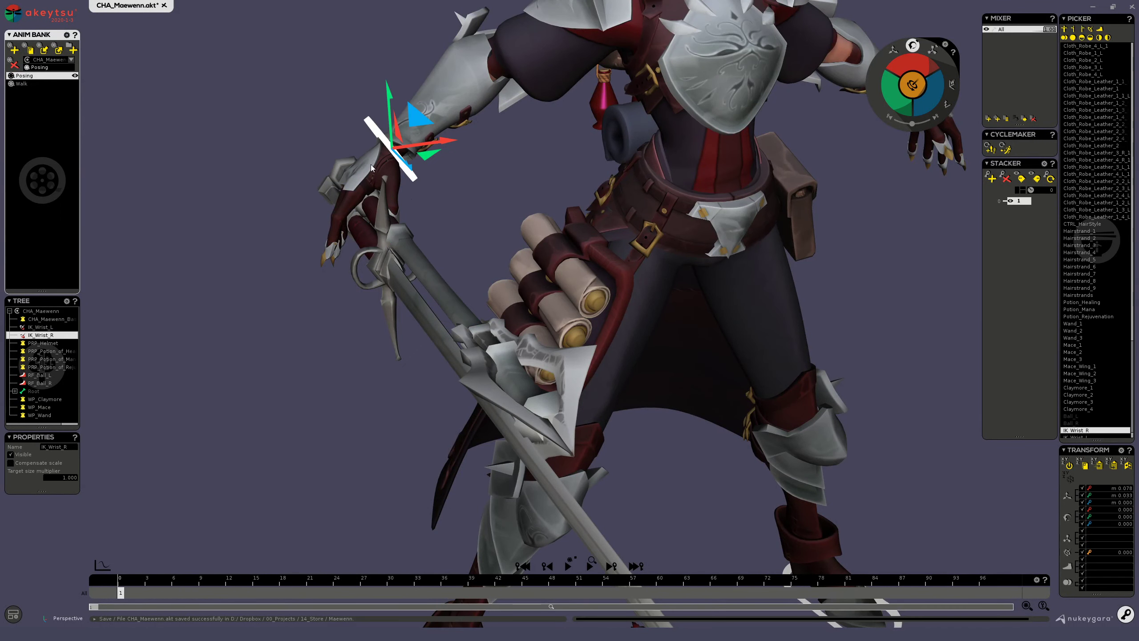
left_click_drag(376, 229, 408, 179, "alt")
left_click(408, 182)
left_click(421, 205)
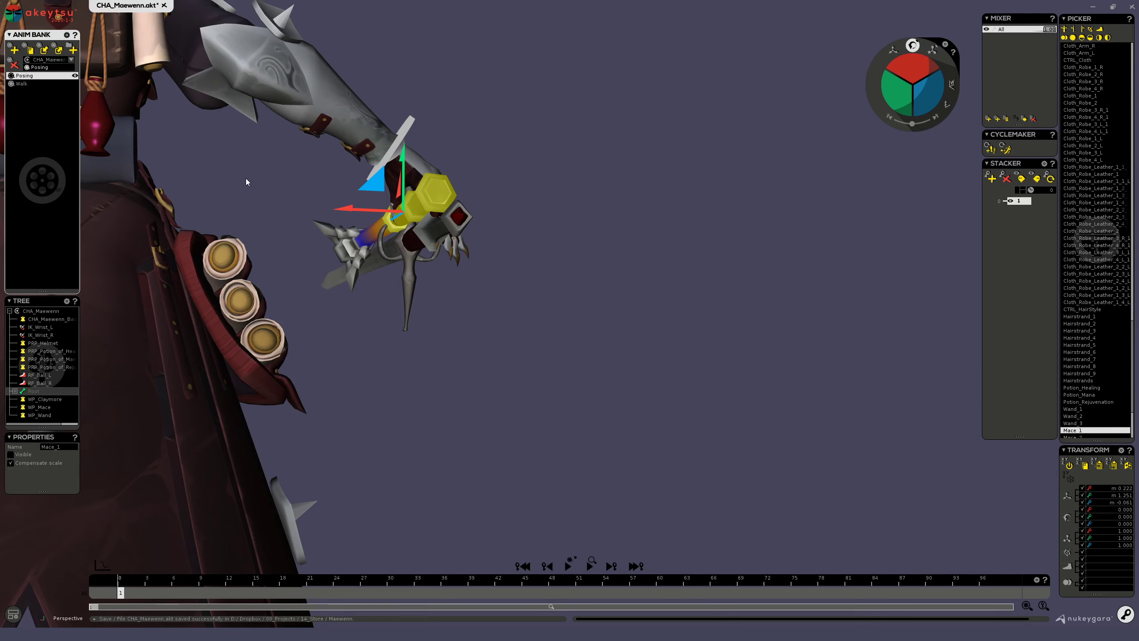
left_click_drag(684, 245, 378, 300, "alt")
scroll(420, 262, "down", 3)
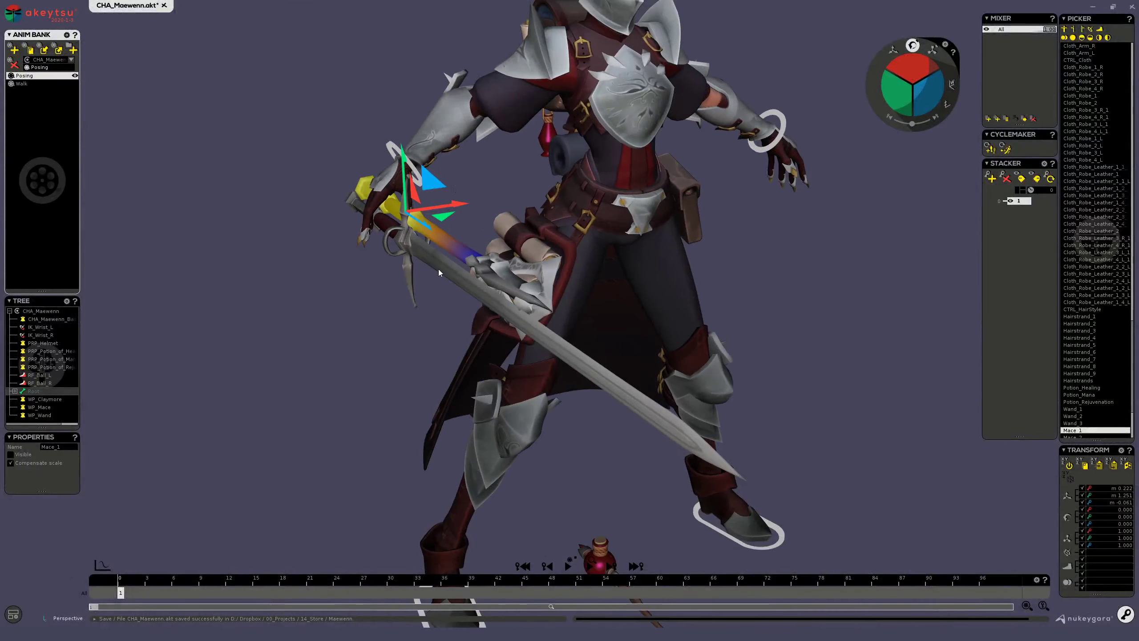
left_click_drag(613, 374, 579, 412, "alt")
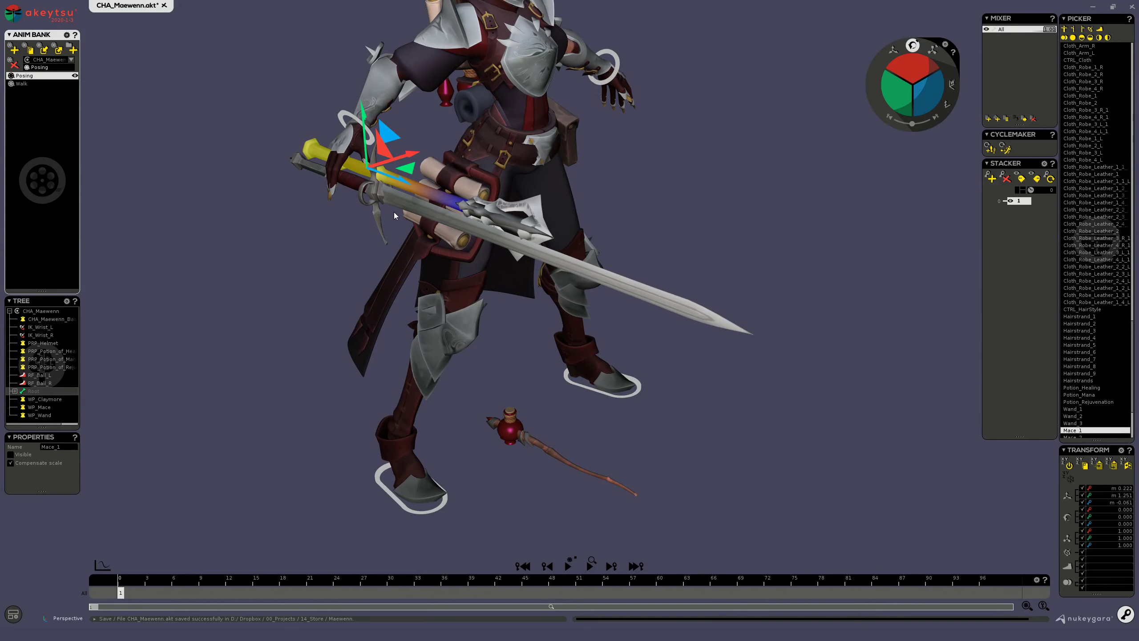
middle_click_drag(319, 258, 351, 328, "alt")
scroll(392, 241, "up", 3)
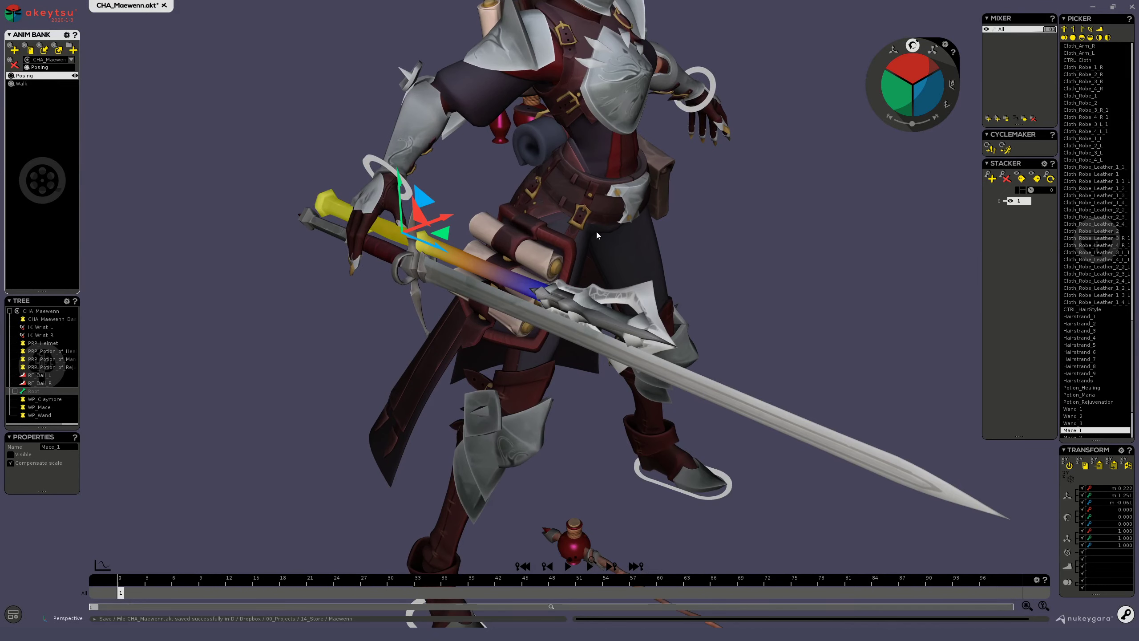
left_click_drag(612, 198, 580, 194, "alt")
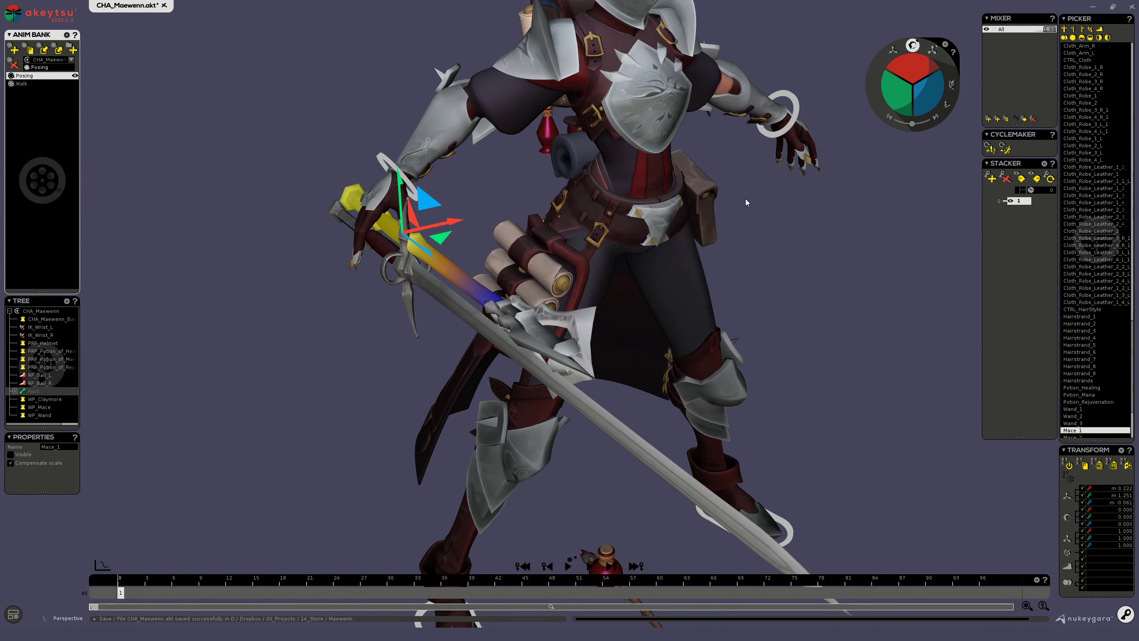
left_click_drag(500, 268, 543, 252, "alt")
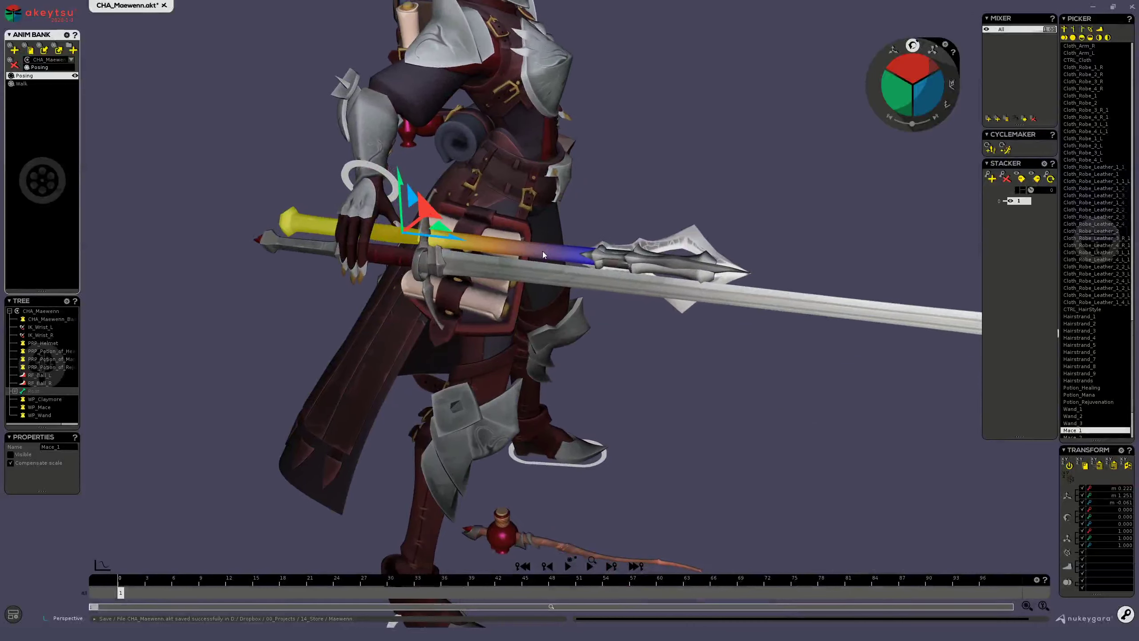
- Move the claymore and the mace away from the hand into the open space in front of the character
left_click(403, 261)
left_click_drag(402, 261, 493, 259, "alt")
left_click_drag(430, 226, 736, 79)
left_click(408, 241)
left_click_drag(531, 305, 507, 253, "alt")
left_click_drag(420, 182, 646, 237)
- Bend the mace downward by rotating Mace_1, Mace_2 and Mace_3 together by about 38 degrees around the X axis
middle_click_drag(697, 360, 553, 335, "alt")
scroll(553, 335, "up", 3)
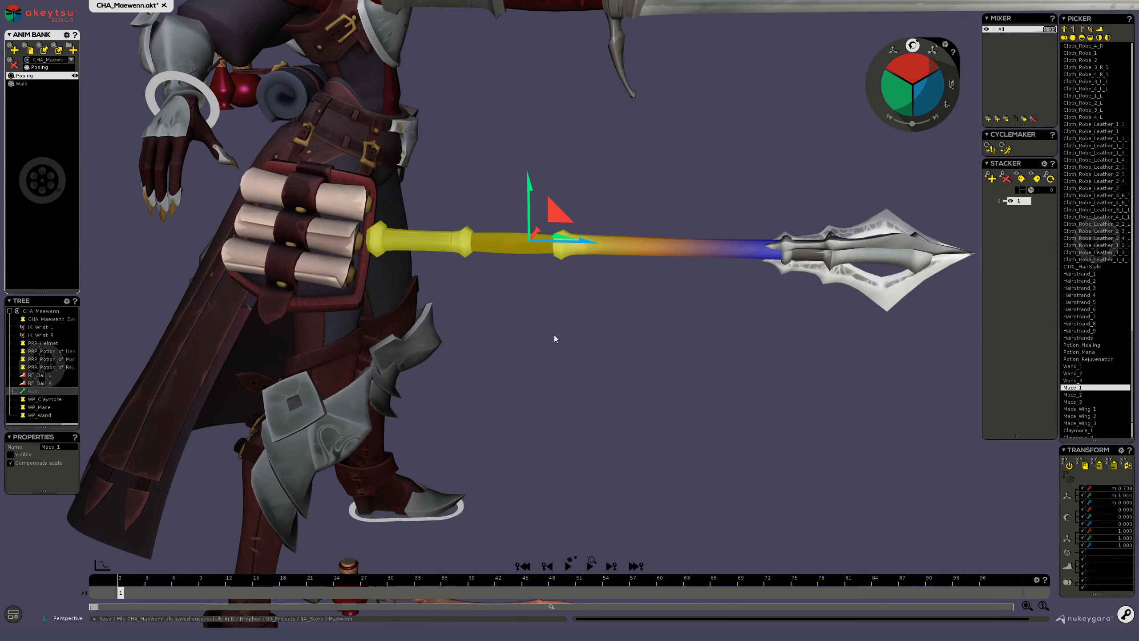
left_click_drag(599, 320, 659, 295, "alt")
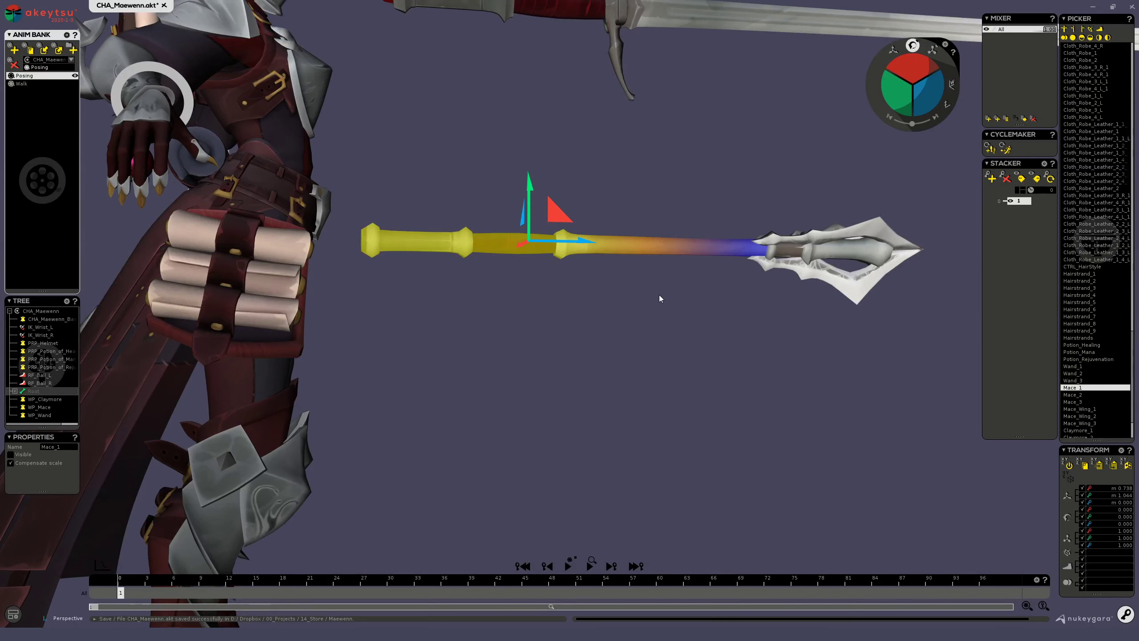
left_click(737, 250)
left_click(842, 250)
left_click(912, 49)
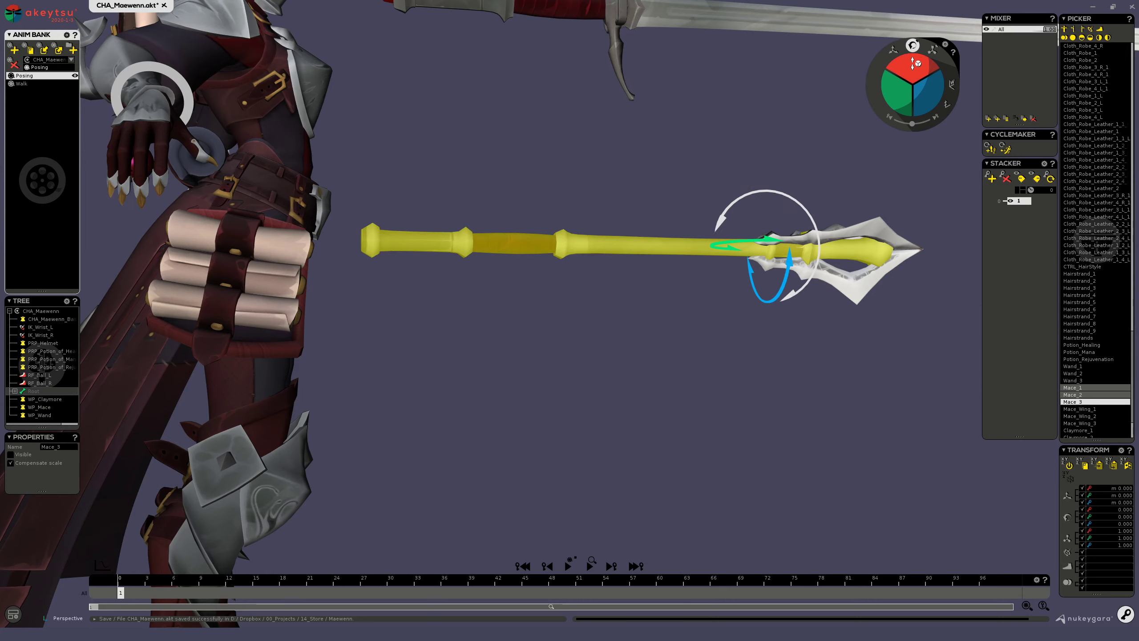
left_click_drag(914, 72, 921, 97)
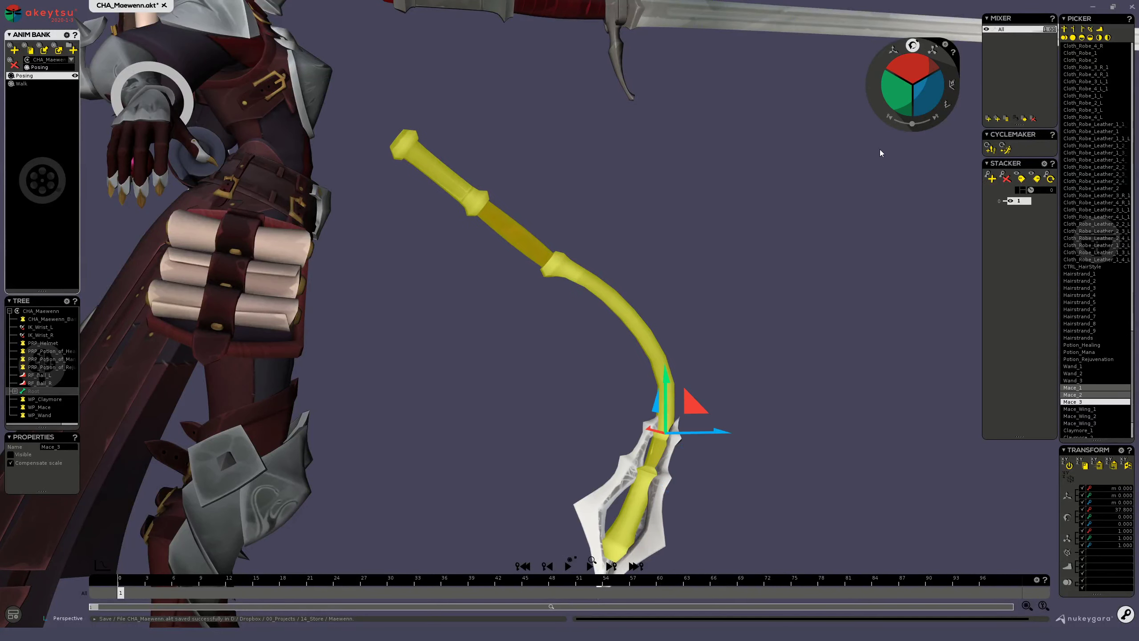
- Undo the mace bend and spread the three mace wings by rotating them together about -25 degrees around the X axis
key("ctrl+z")
left_click(833, 239)
left_click(828, 275, "shift")
left_click_drag(798, 301, 765, 381, "alt")
left_click(854, 216, "shift")
middle_click_drag(835, 329, 605, 381, "alt")
scroll(589, 354, "up", 2)
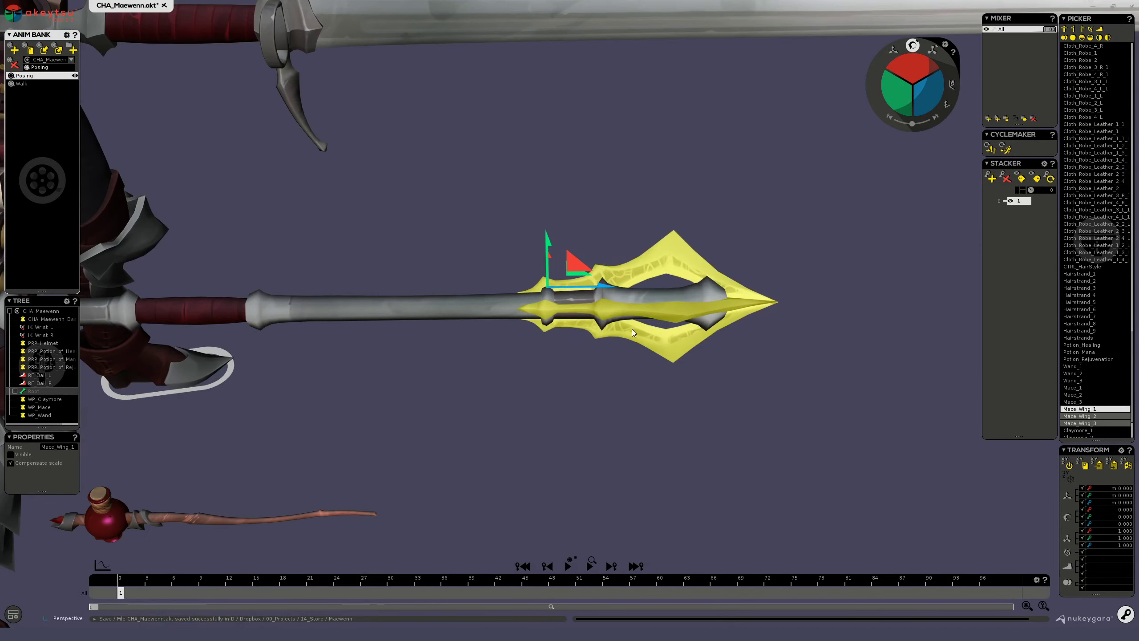
mouse_move(909, 70)
left_mouse_down()
mouse_move(910, 59)
mouse_move(911, 89)
mouse_move(920, 67)
mouse_move(925, 83)
left_mouse_up()
key("ctrl+z")
left_click_drag(879, 233, 605, 220, "alt")
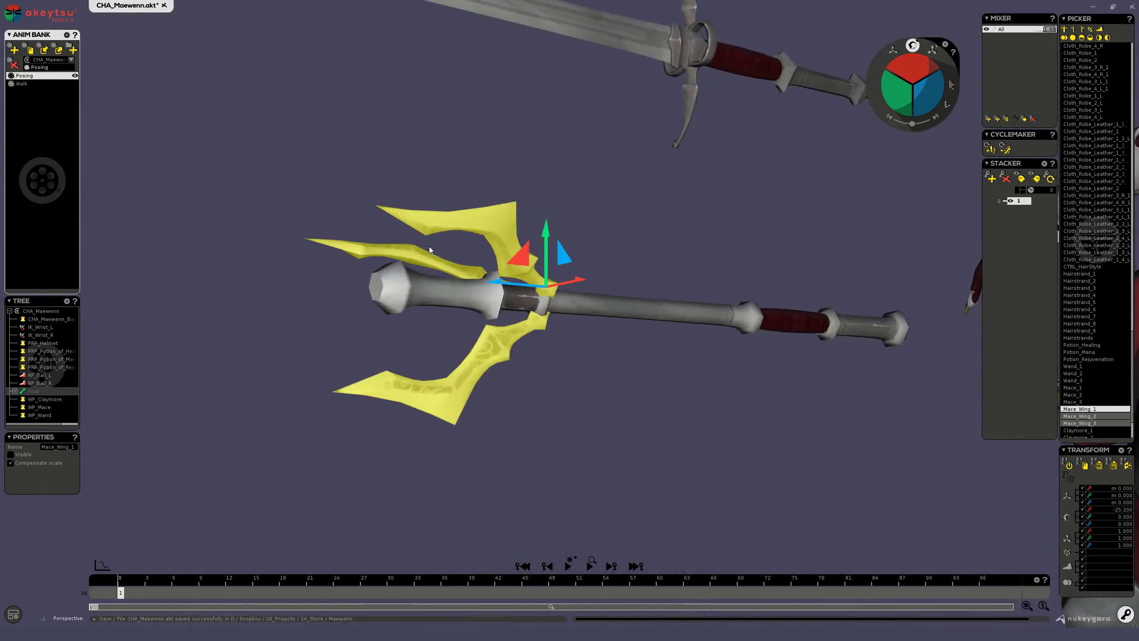
middle_click_drag(634, 288, 700, 287)
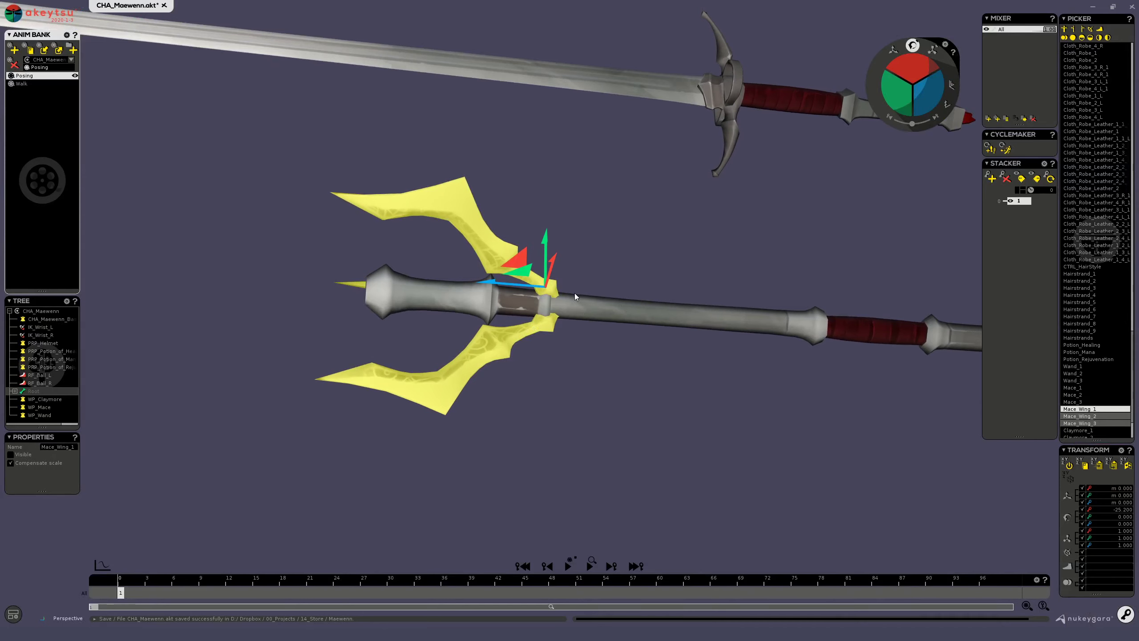
middle_click_drag(575, 292, 712, 284)
- Bend the claymore by rotating its joints together about -26 degrees around the X axis
key("e")
left_click(893, 50)
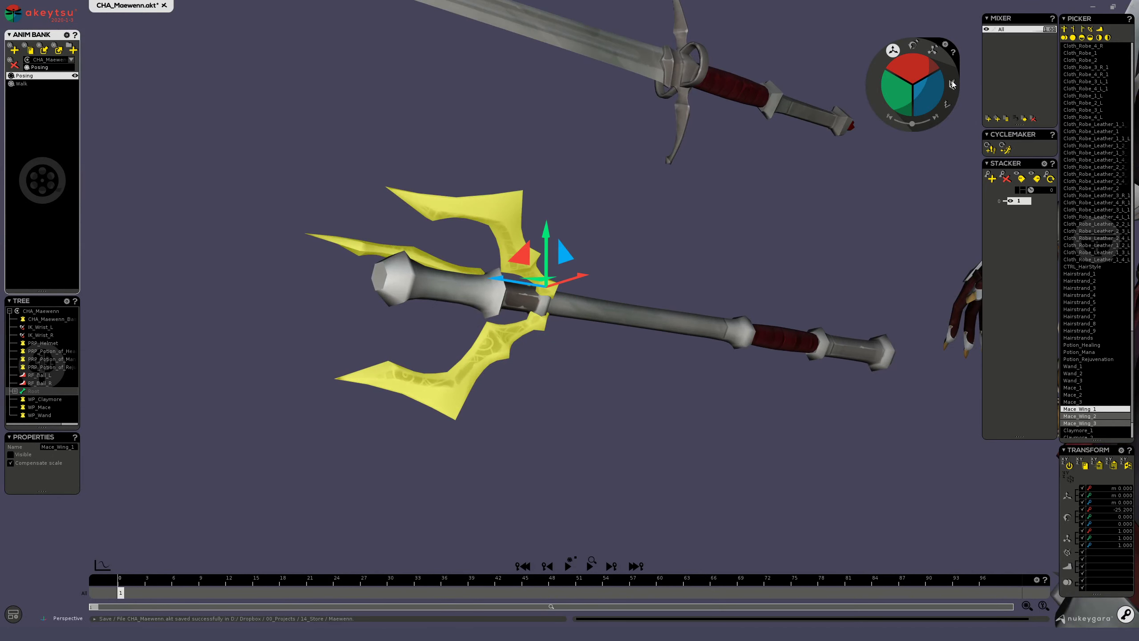
middle_click_drag(632, 238, 863, 262)
middle_click_drag(541, 255, 615, 300)
left_click(415, 157)
mouse_move(927, 66)
left_mouse_down()
mouse_move(928, 57)
mouse_move(940, 75)
left_mouse_up()
scroll(689, 110, "down", 6)
middle_click_drag(689, 110, 719, 290)
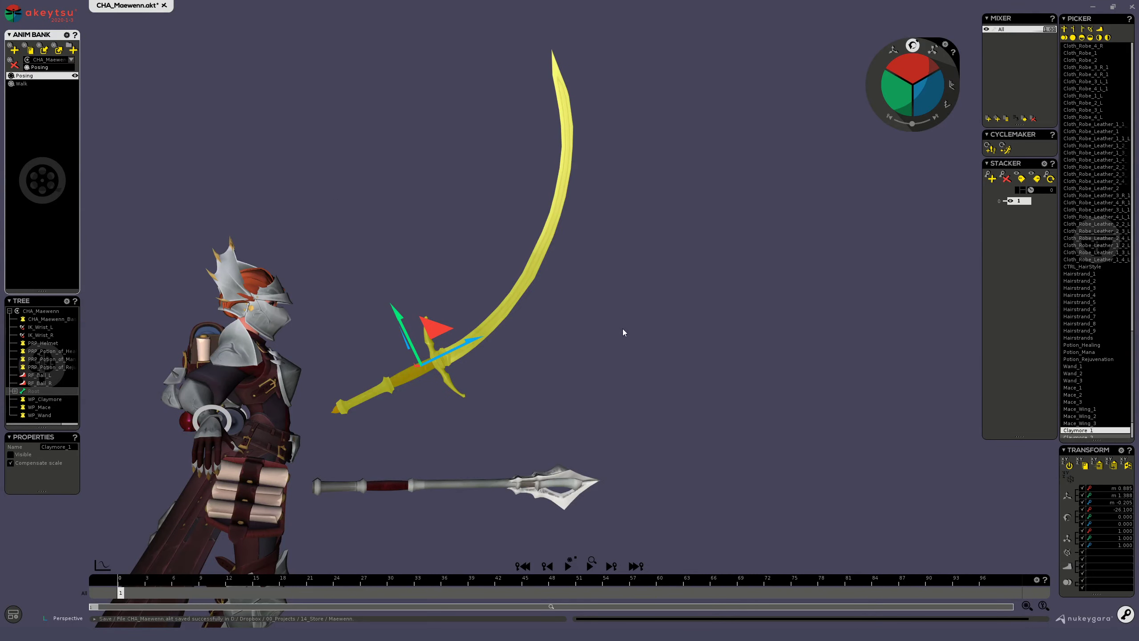
middle_click_drag(623, 329, 543, 307)
- Return the claymore and the mace to their straight default positions on the floor
key("ctrl+z")
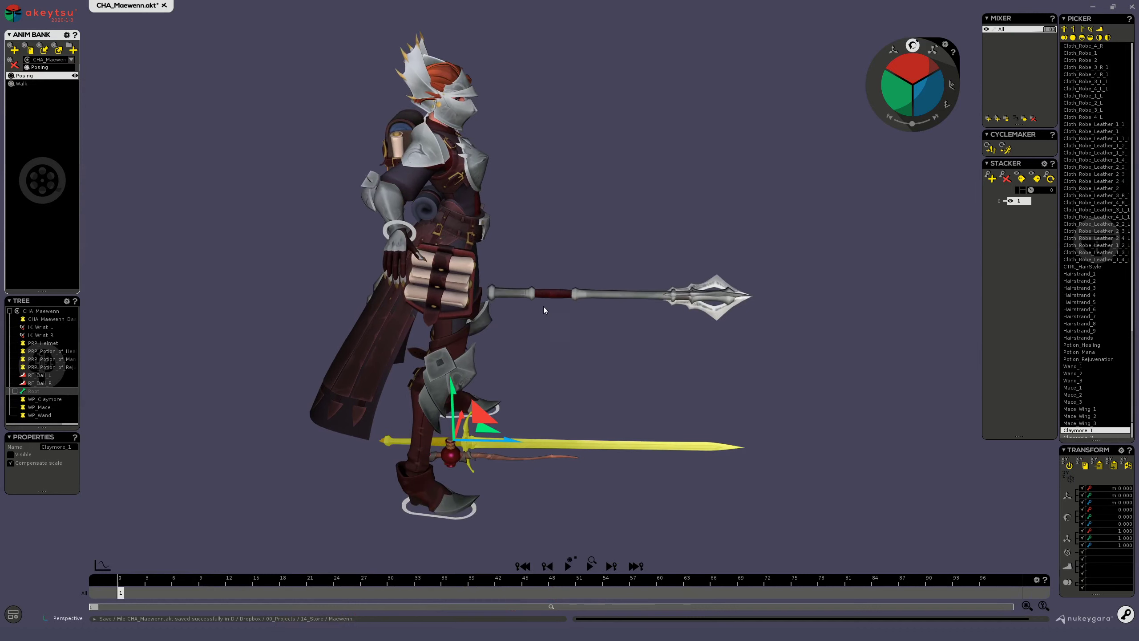
double_click(557, 293)
scroll(596, 381, "up", 5)
key("ctrl+z")
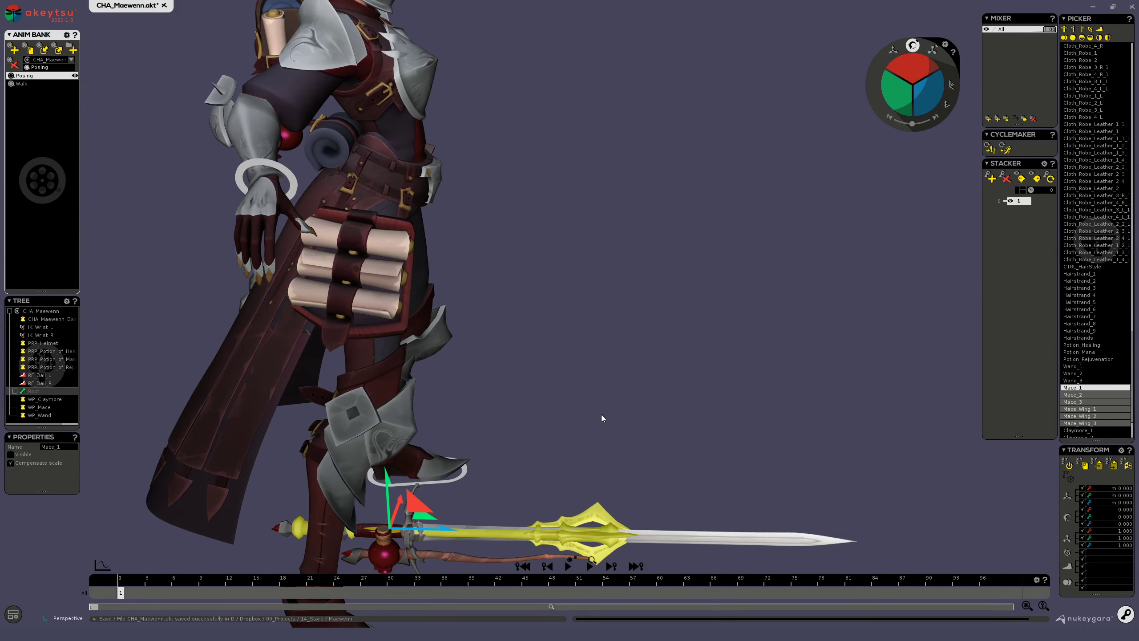
middle_click_drag(628, 437, 632, 298)
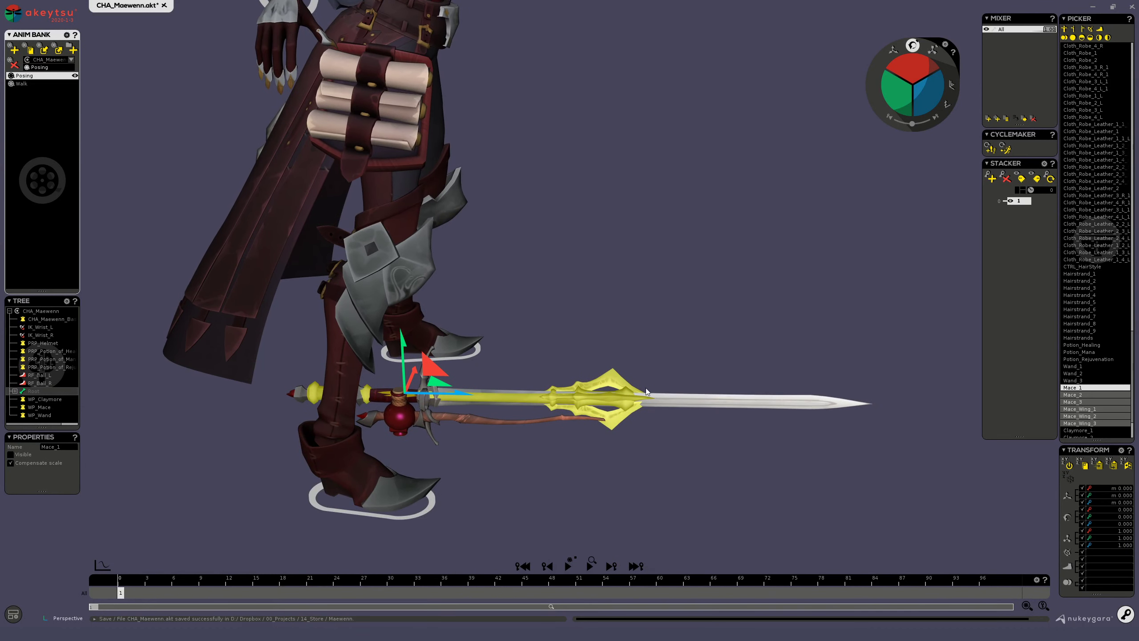
- Lift the wand from the floor into the open space in front of the legs and rotate its joints together
left_click(420, 416)
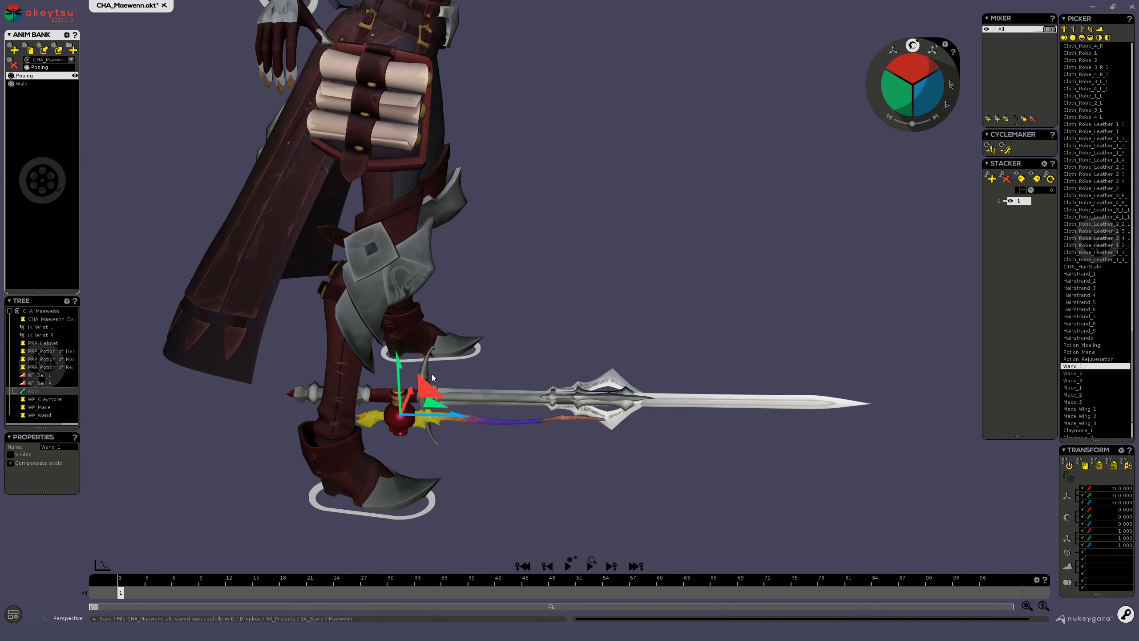
left_click_drag(446, 389, 593, 161)
scroll(616, 272, "up", 5)
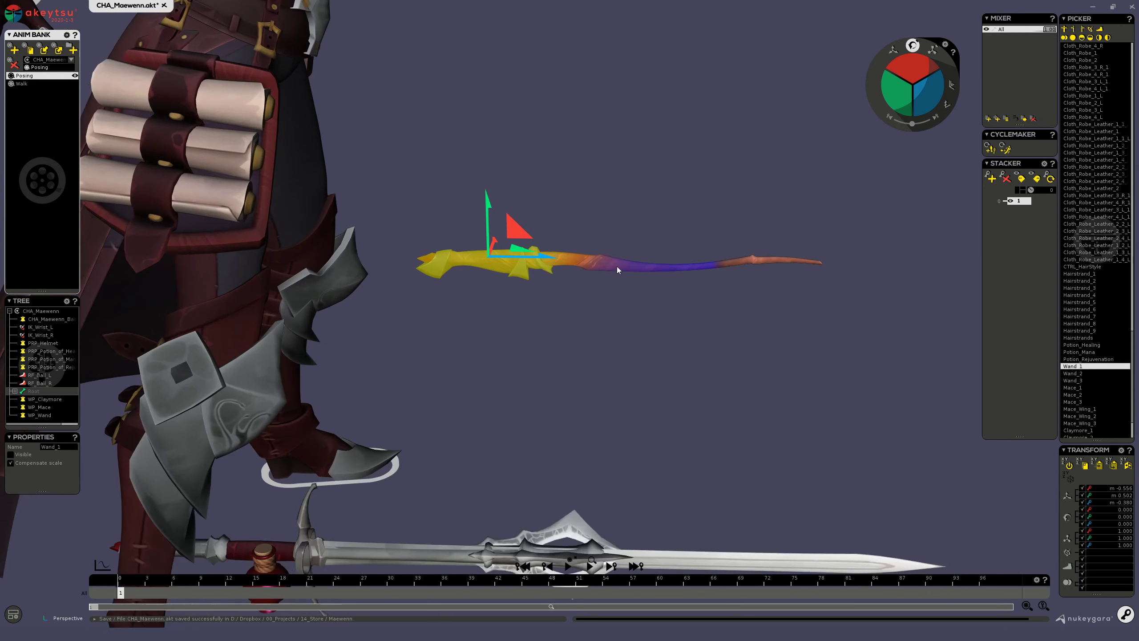
double_click(534, 266)
mouse_move(918, 57)
left_mouse_down()
mouse_move(918, 46)
mouse_move(918, 67)
left_mouse_up()
middle_click_drag(919, 68, 898, 91)
- Undo the wand's rotation and movement so it lies with the other weapons on the floor
key("ctrl+z")
key("ctrl+z")
key("ctrl+z")
middle_click_drag(502, 389, 645, 159)
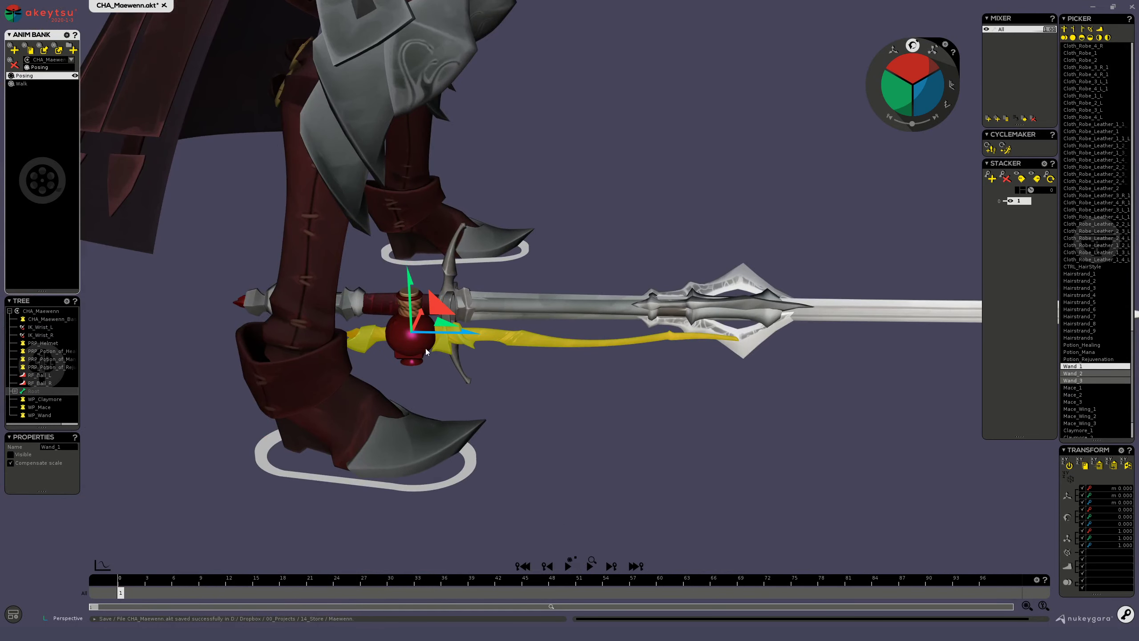
- Lift the healing, mana and rejuvenation potions from the floor and space them out in a row between the character's legs
scroll(426, 349, "up", 3)
left_click(413, 347)
middle_click_drag(525, 359, 450, 305)
scroll(449, 306, "down", 3)
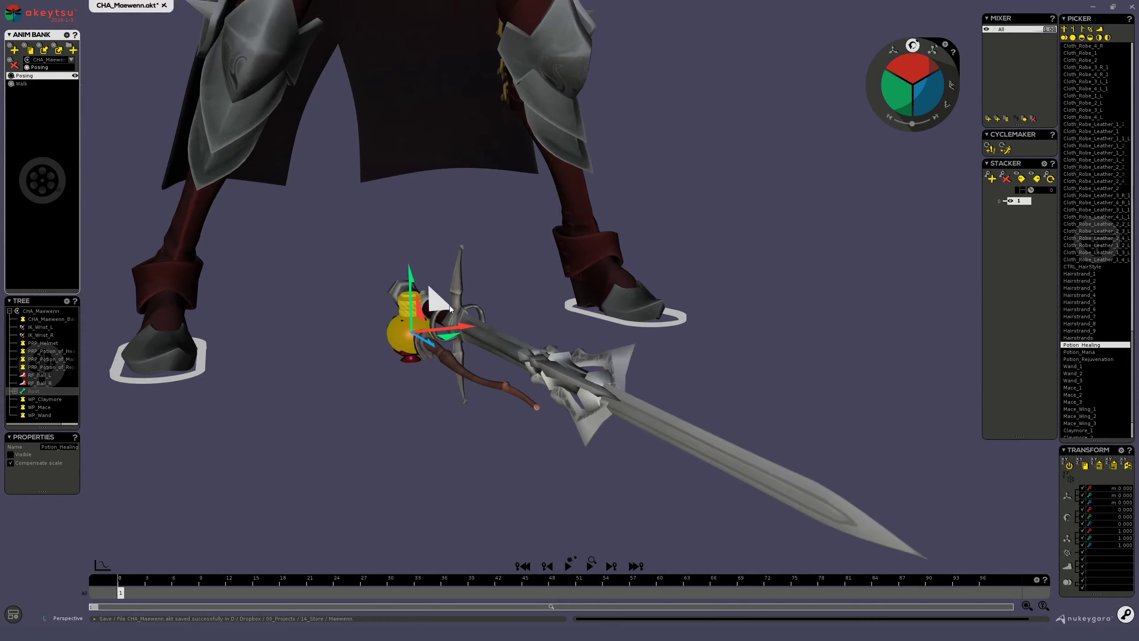
left_click_drag(438, 303, 472, 174)
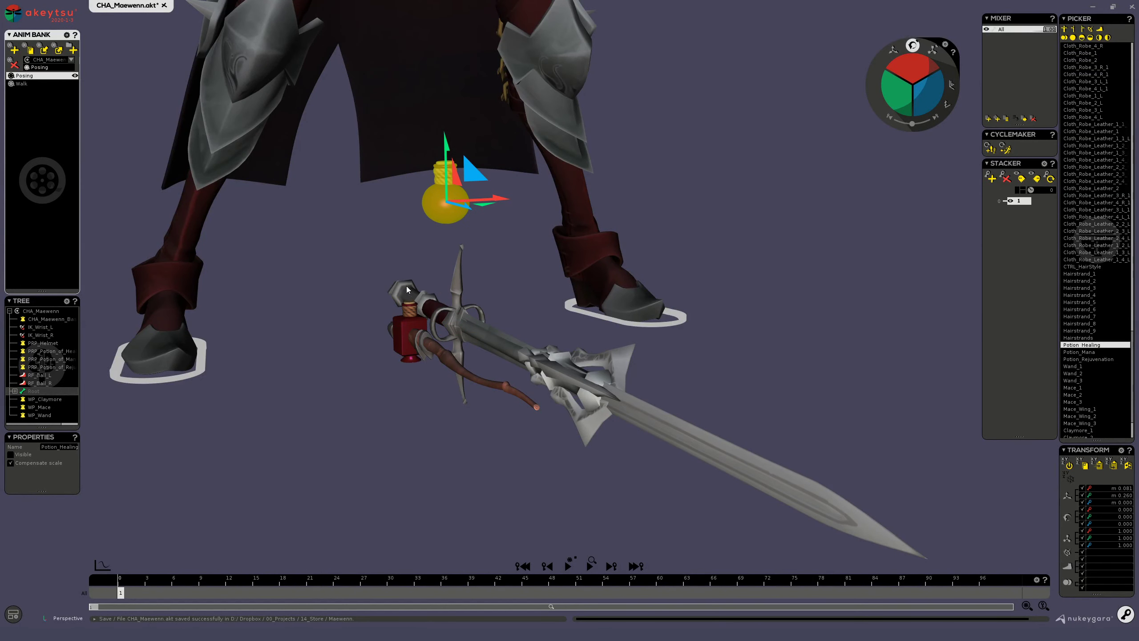
scroll(394, 418, "up", 3)
left_click(394, 417)
left_click_drag(416, 369, 544, 155)
left_click(389, 399)
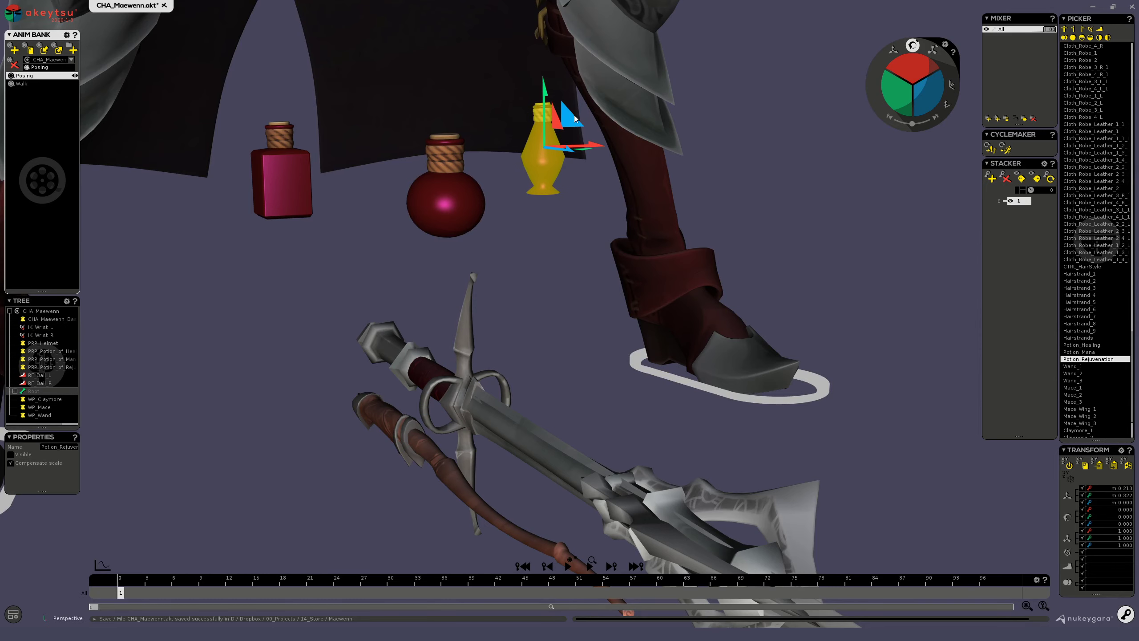
- Examine the meshes of the three potion bottles up close in wireframe display
scroll(544, 367, "up", 3)
scroll(544, 367, "down", 3)
left_click(518, 326)
scroll(529, 312, "up", 5)
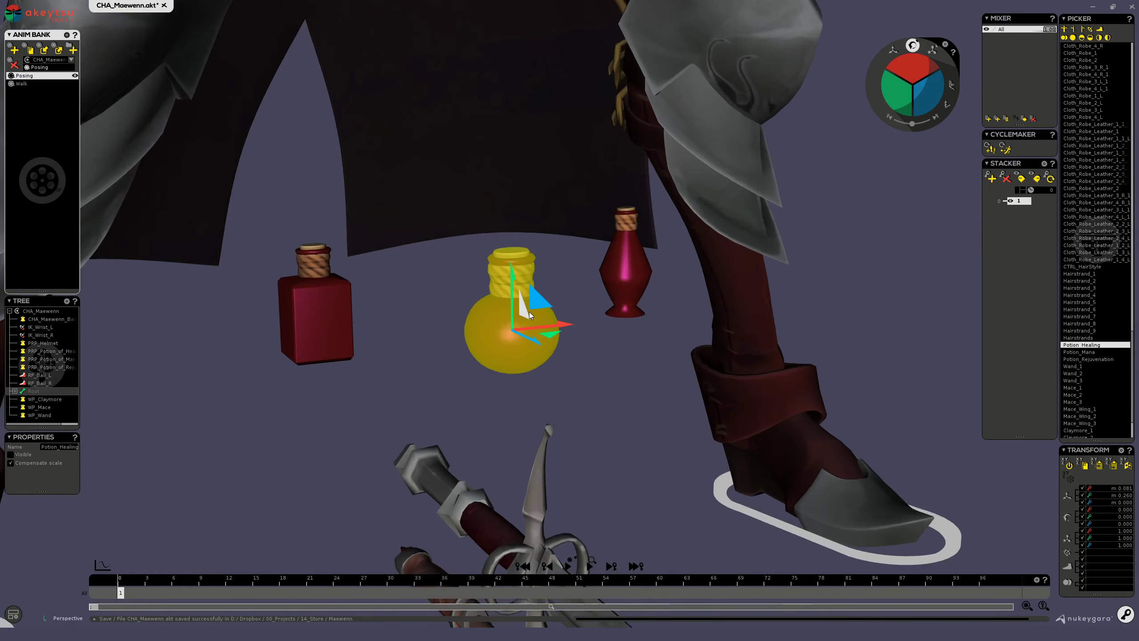
key("4")
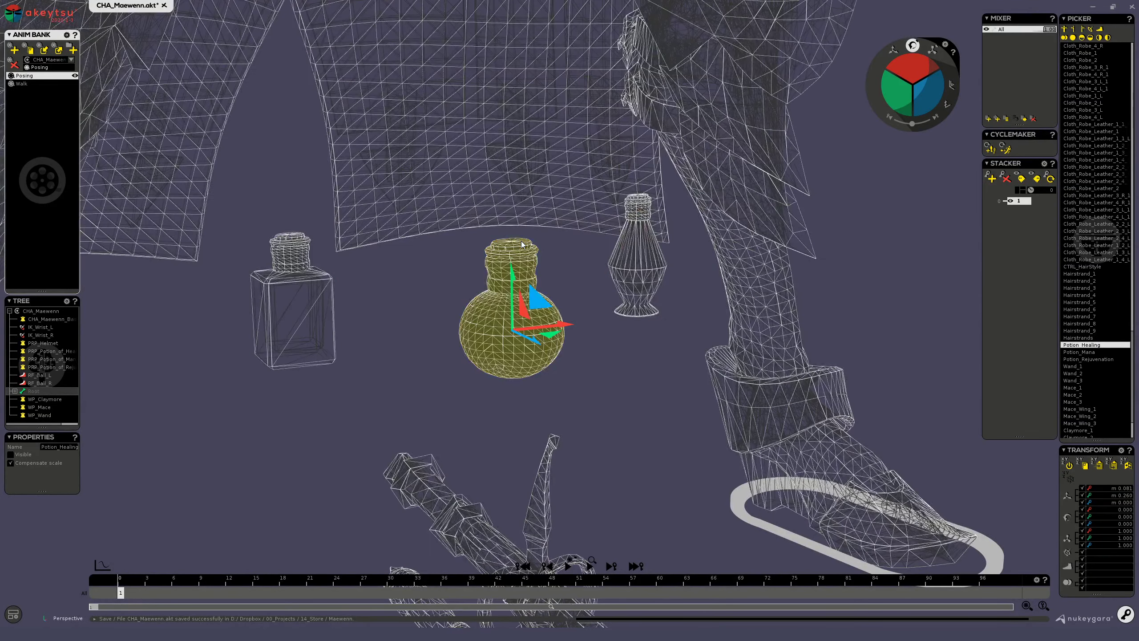
scroll(490, 233, "up", 5)
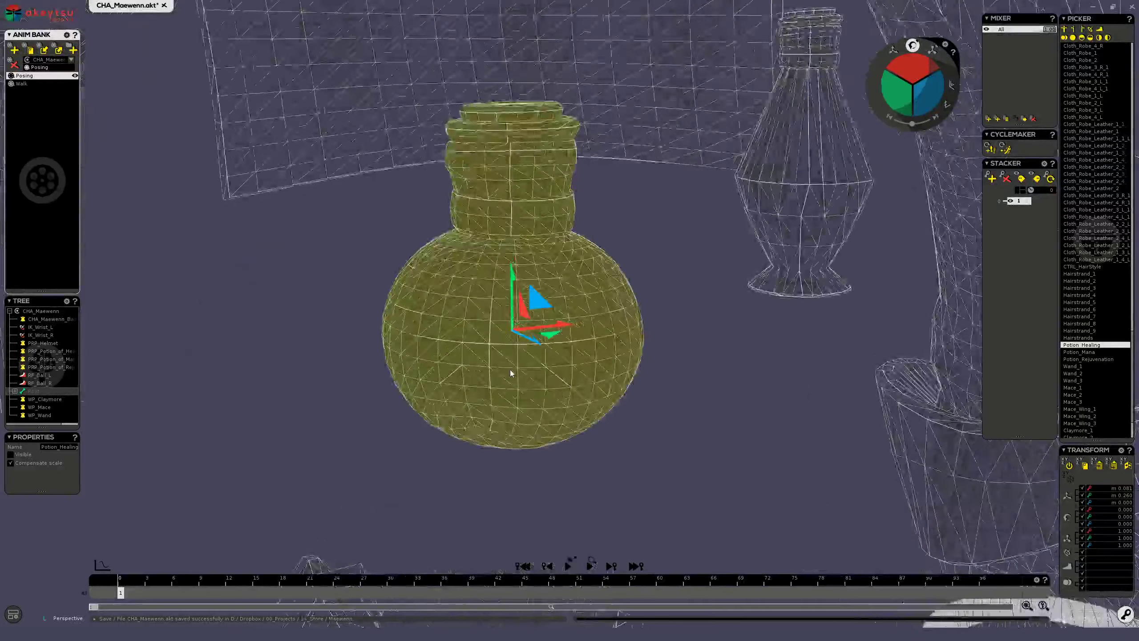
left_click(816, 167)
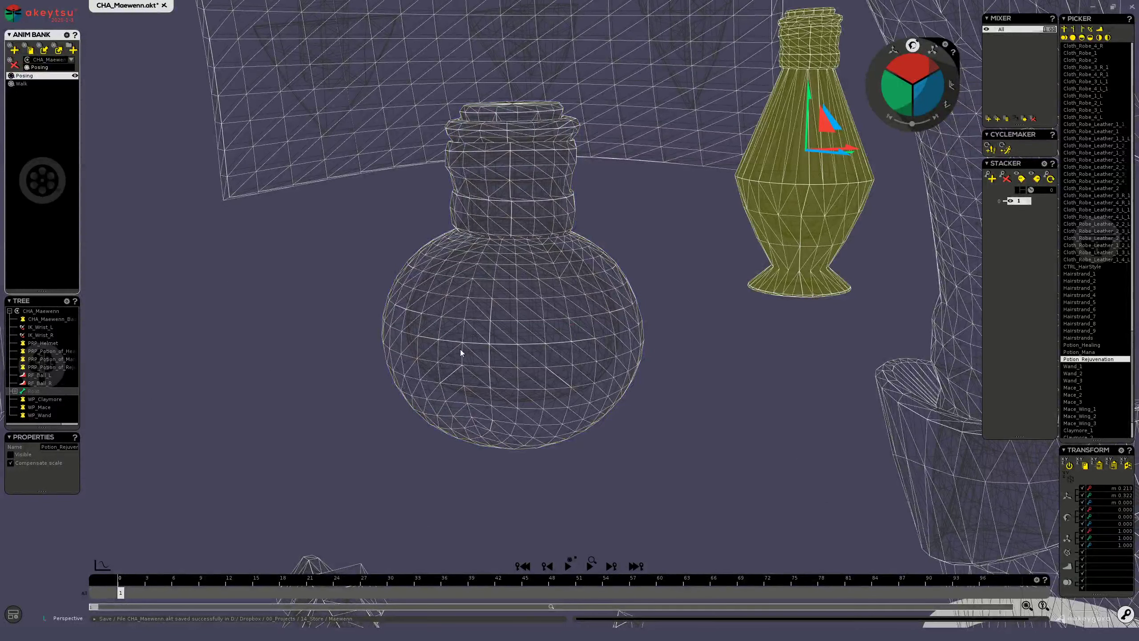
middle_click_drag(286, 297, 357, 301)
scroll(357, 301, "down", 3)
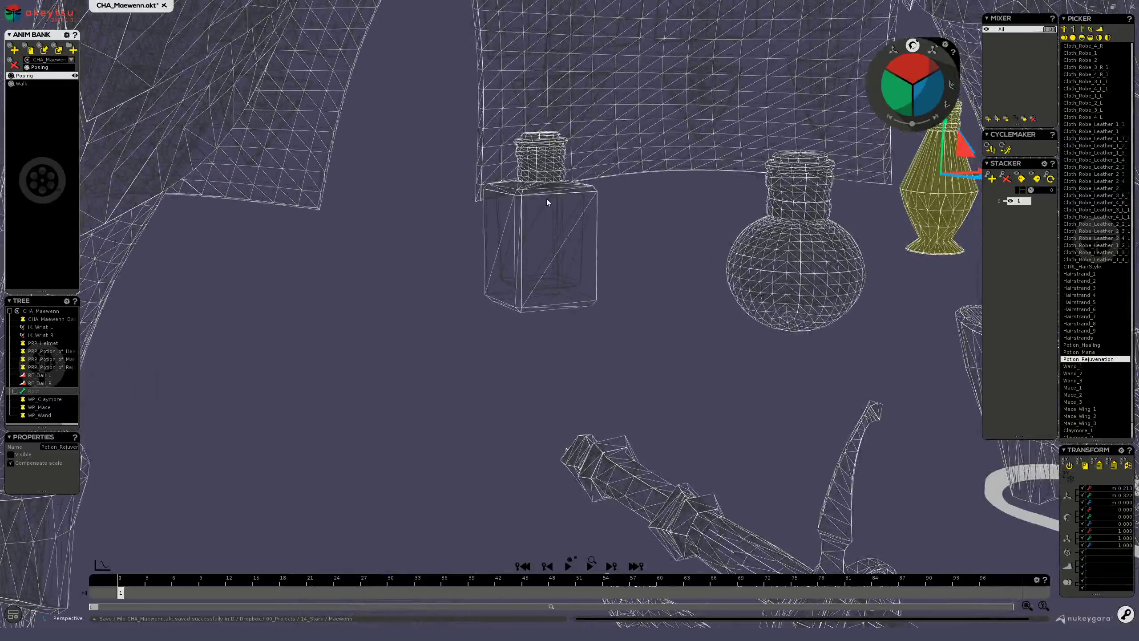
middle_click_drag(701, 207, 547, 331, "alt")
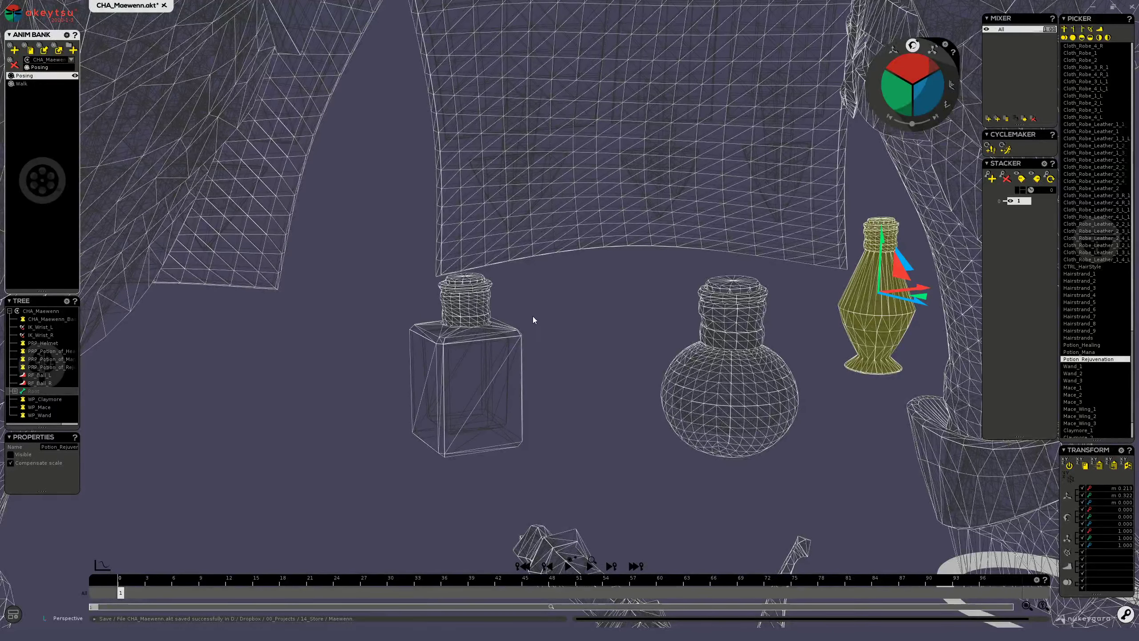
scroll(510, 329, "down", 4)
middle_click_drag(698, 319, 598, 381, "alt")
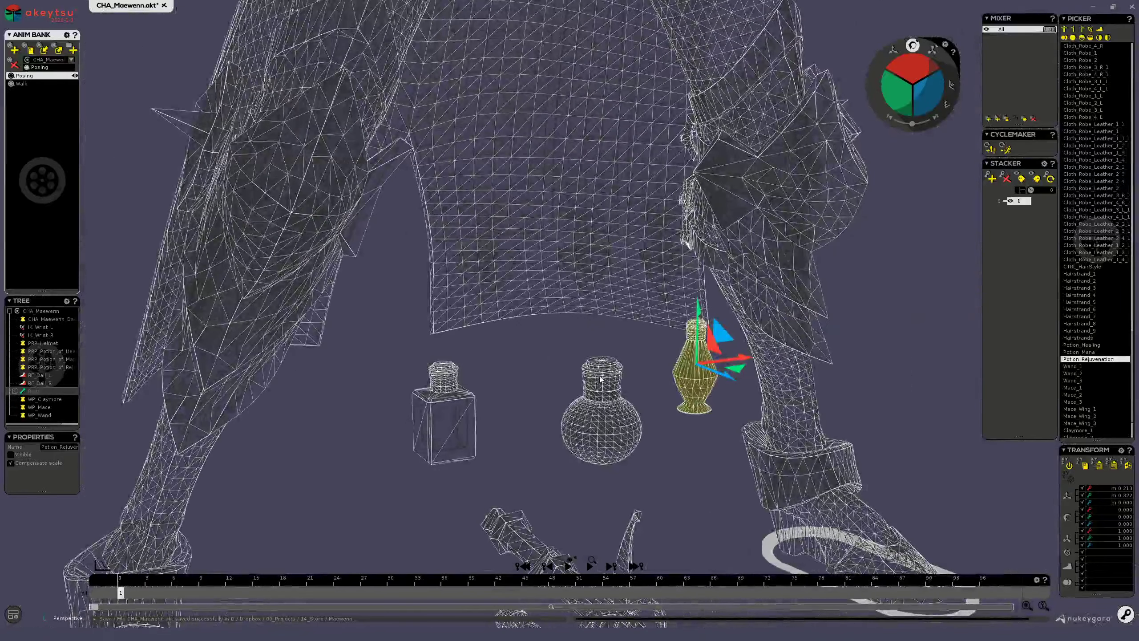
- Reset the mana, healing and rejuvenation potions to their default positions on the floor
left_click(462, 427)
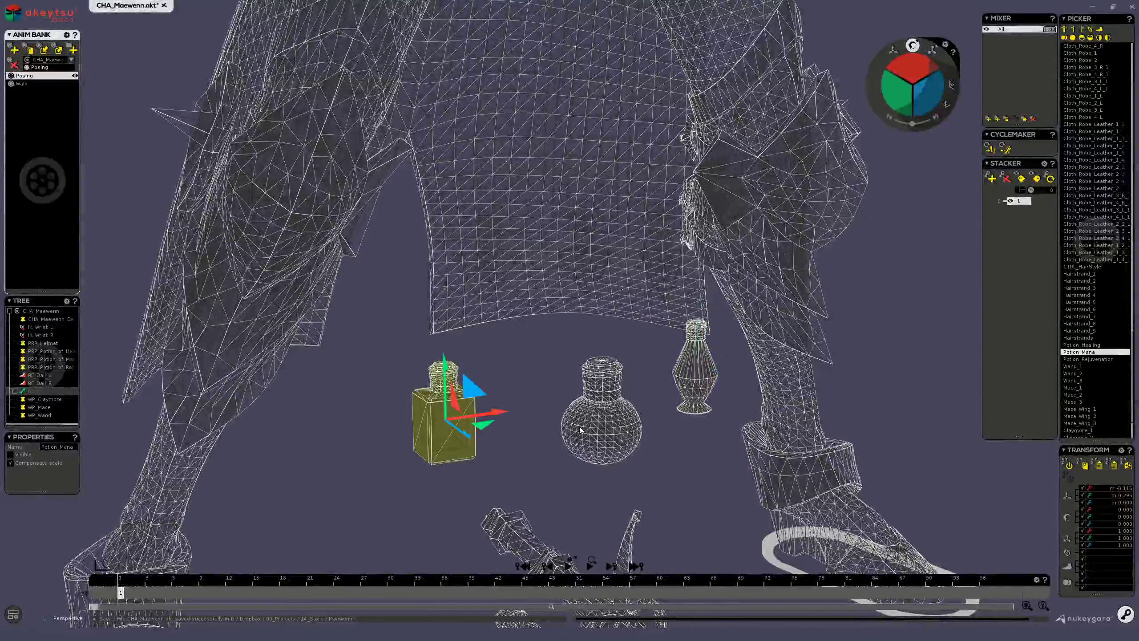
key("ctrl+r")
left_click(602, 412)
key("ctrl+r")
left_click(703, 379)
key("ctrl+r")
mouse_move(492, 367)
middle_mouse_down("alt")
mouse_move(466, 404)
mouse_move(468, 437)
middle_mouse_up("alt")
scroll(512, 371, "down", 3)
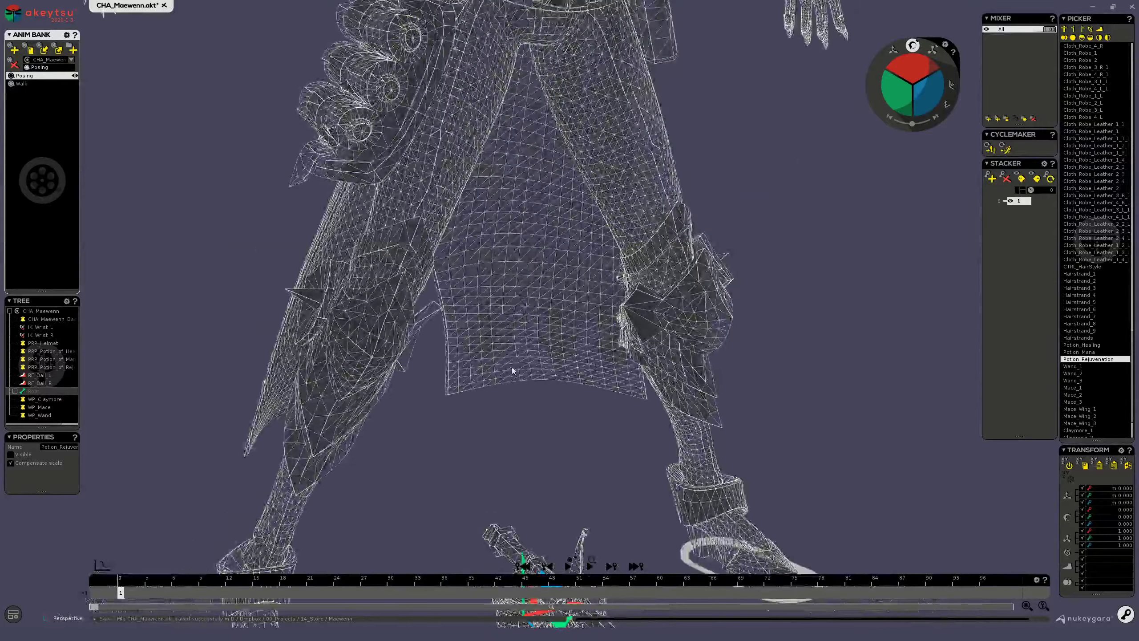
- Restore the textured shaded display and frame the character's waist
key("6")
middle_click_drag(554, 148, 609, 133, "alt")
scroll(609, 133, "down", 3)
middle_click_drag(561, 465, 564, 300, "alt")
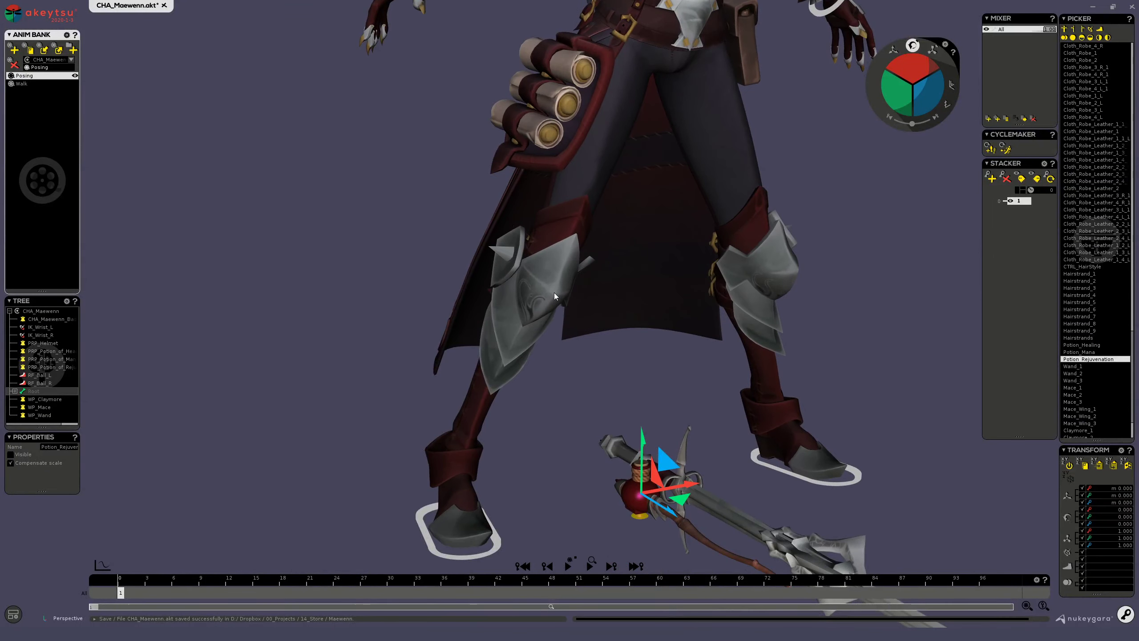
left_click_drag(471, 312, 481, 310, "alt")
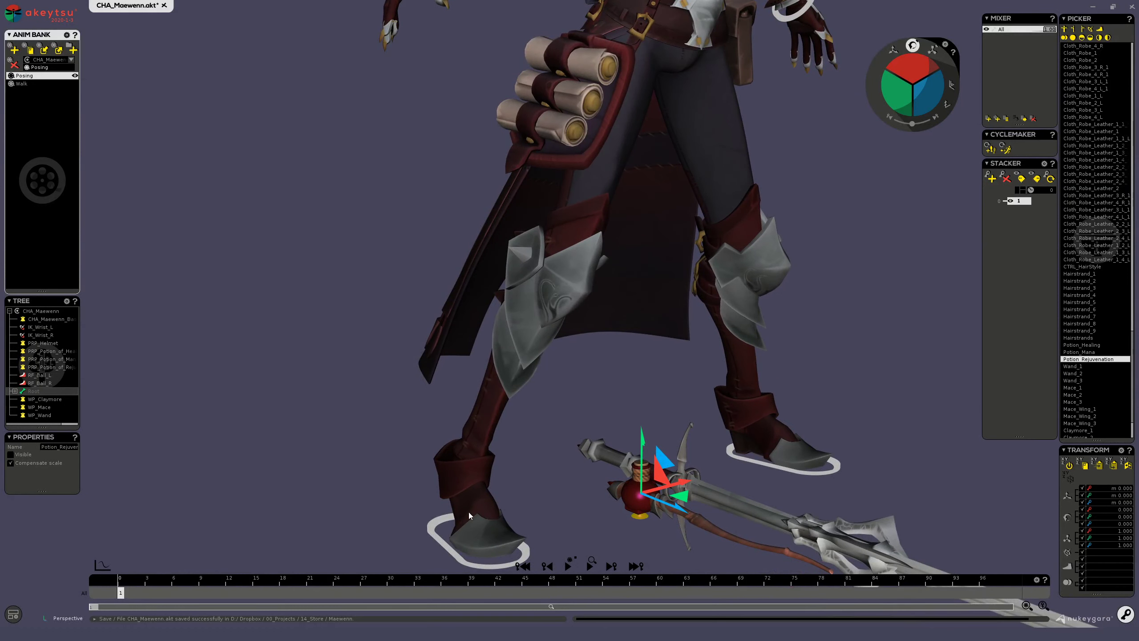
middle_click_drag(673, 166, 645, 342, "alt")
scroll(644, 342, "up", 3)
- Select the Pelvis joint and shift it within its YZ plane
left_click(610, 314)
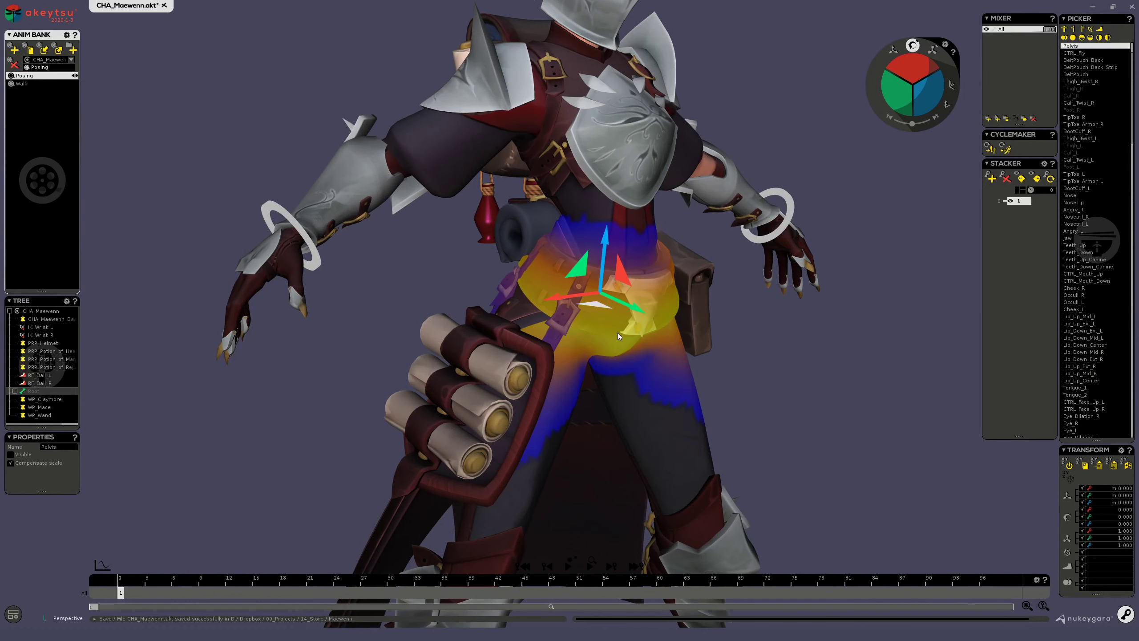
middle_click_drag(609, 391, 617, 355, "alt")
scroll(616, 352, "down", 3)
scroll(654, 313, "up", 4)
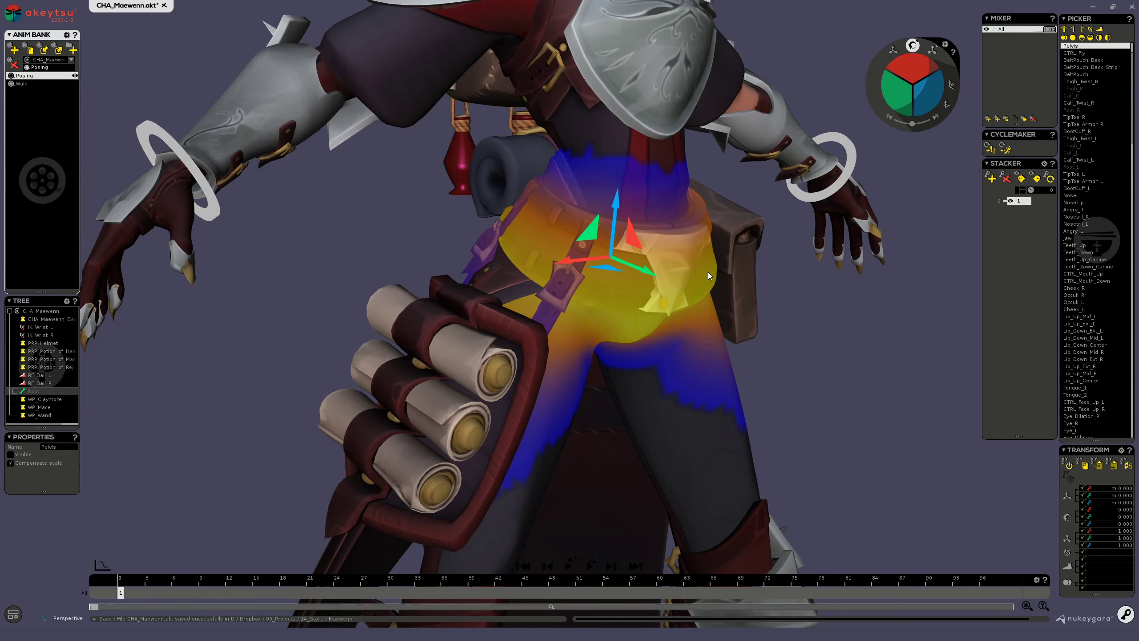
left_click_drag(709, 272, 662, 338, "alt")
left_click_drag(651, 245, 744, 249)
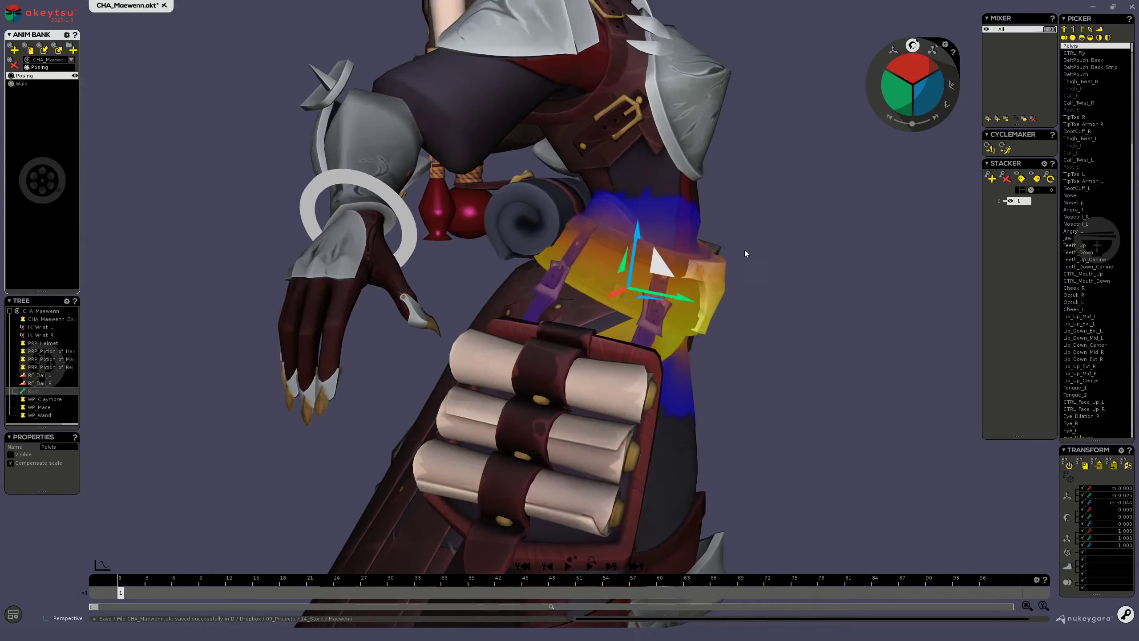
middle_click_drag(746, 254, 718, 238, "alt")
- Twist the character's midsection by rotating the Stomach joint about 16 degrees around the Z axis
left_click(705, 239)
left_click_drag(928, 93, 929, 106)
key("Down")
key("Down")
key("Down")
mouse_move(928, 93)
left_mouse_down()
mouse_move(935, 103)
mouse_move(926, 88)
left_mouse_up()
key("Up")
key("Up")
key("Up")
left_click_drag(926, 88, 925, 85)
middle_click_drag(728, 327, 671, 315)
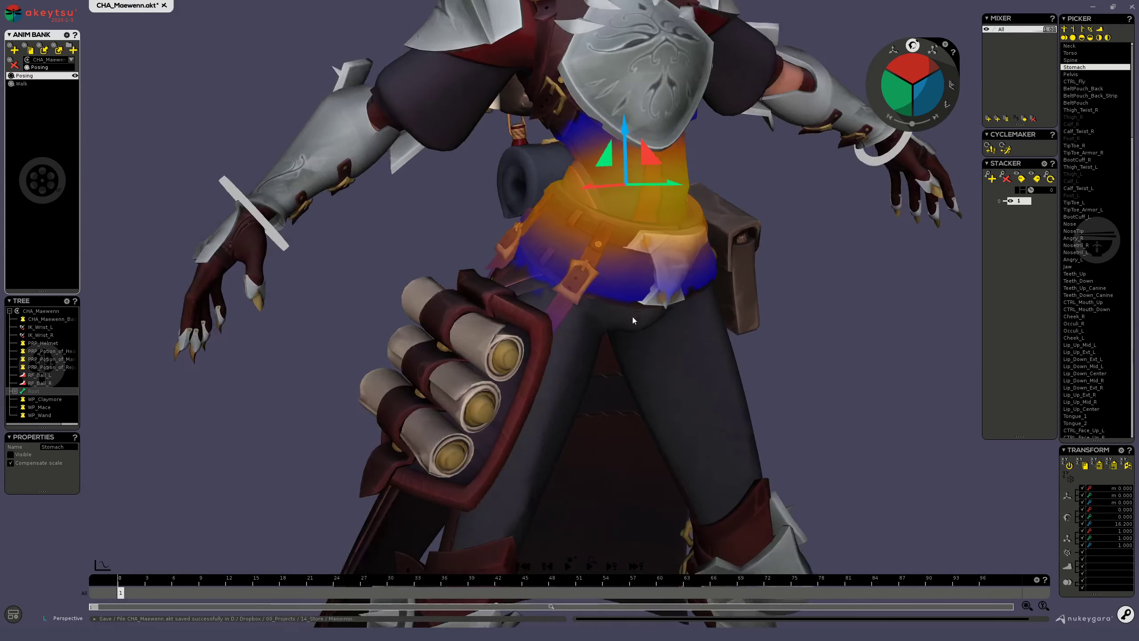
- Try rotating the Pelvis joint about -11 degrees around the Z axis
left_click(516, 309)
middle_click_drag(617, 345, 574, 345)
left_click(614, 287)
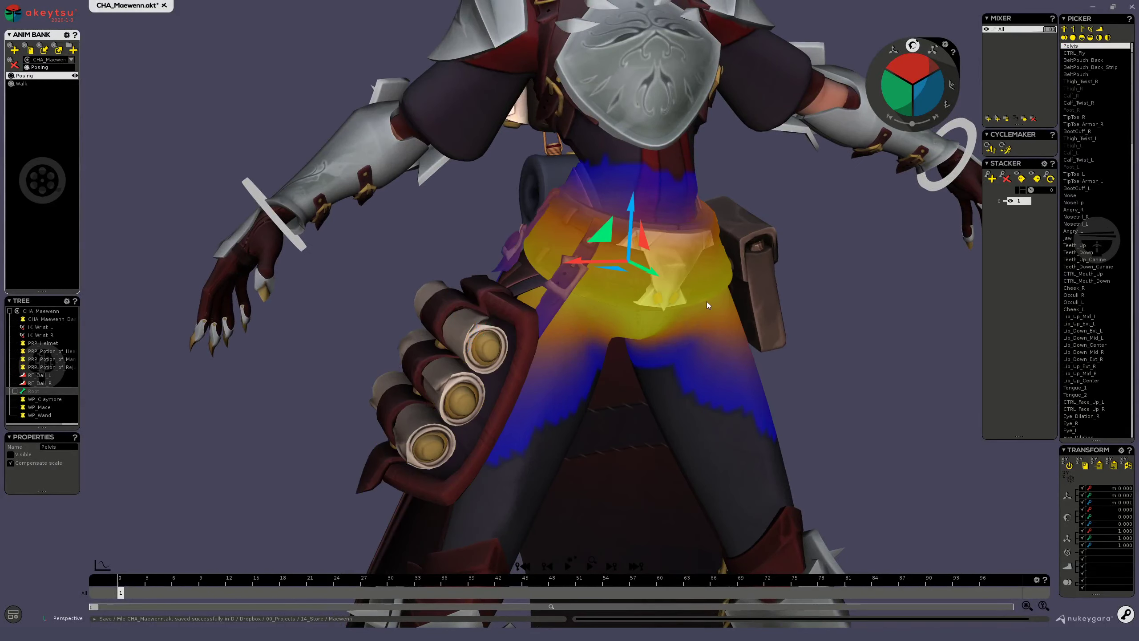
left_click_drag(926, 87, 923, 93)
key("w")
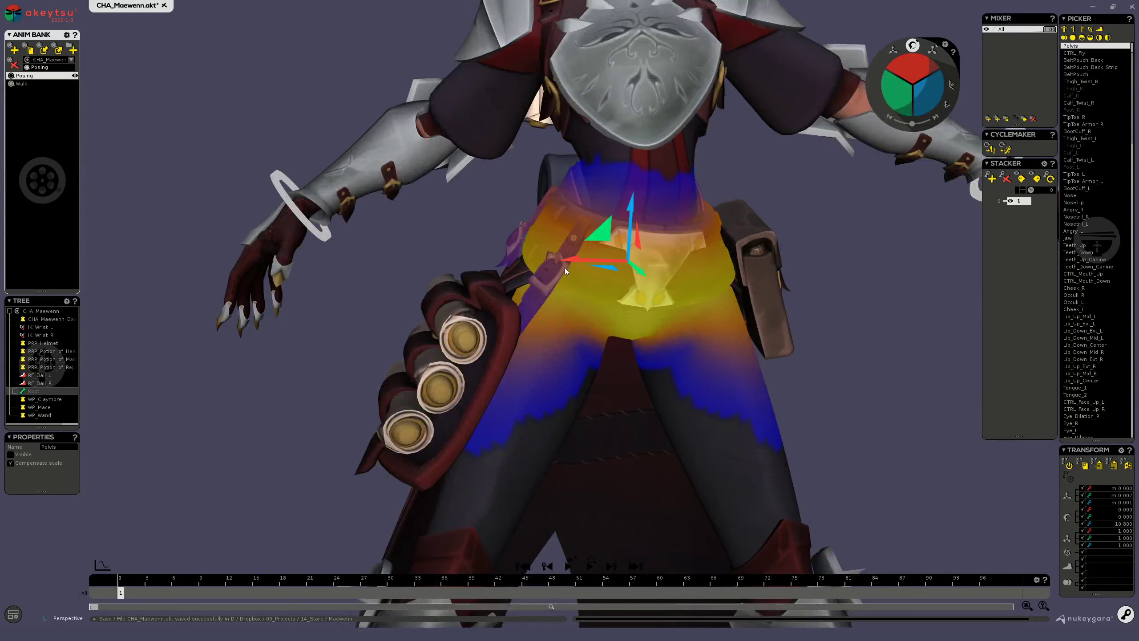
middle_click_drag(608, 209, 639, 215)
- Move the ScrollsSupport joint, together with its scrolls, away from the character's hip
left_click(532, 337)
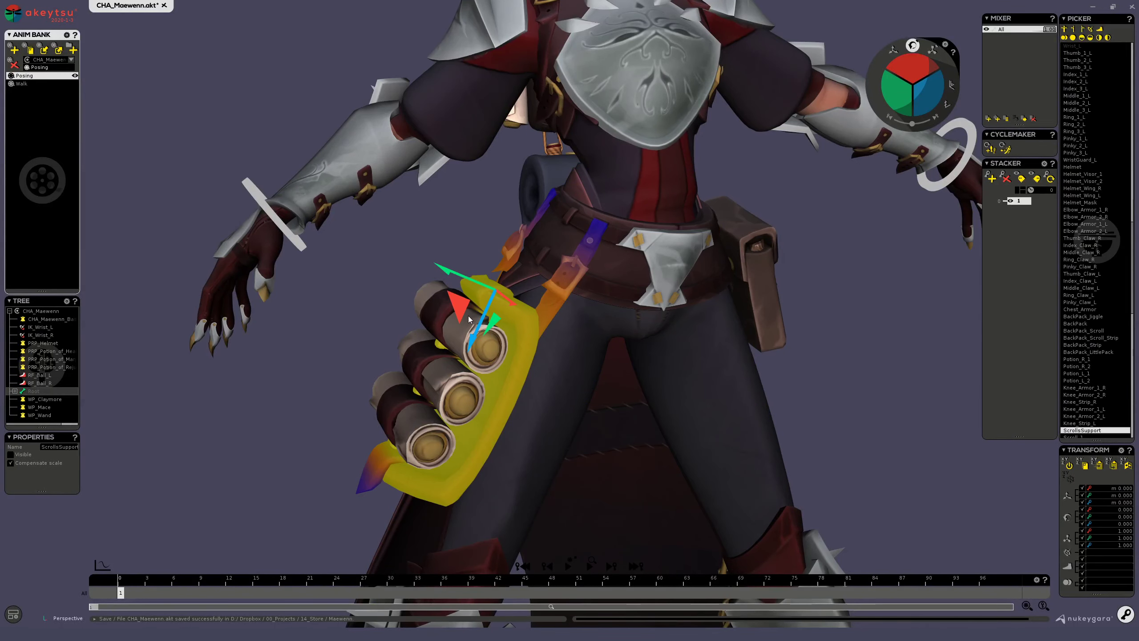
left_click_drag(462, 309, 375, 317)
middle_click_drag(373, 318, 481, 346)
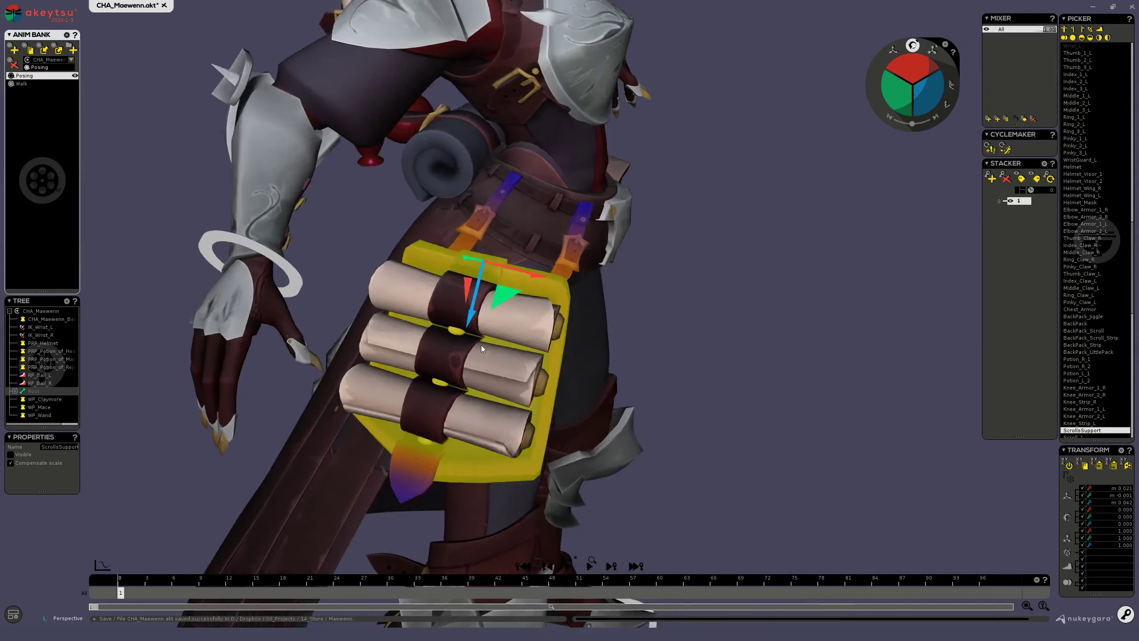
left_click_drag(481, 345, 434, 307, "alt")
left_click(605, 300)
left_click(461, 384)
left_click_drag(344, 301, 453, 319, "alt")
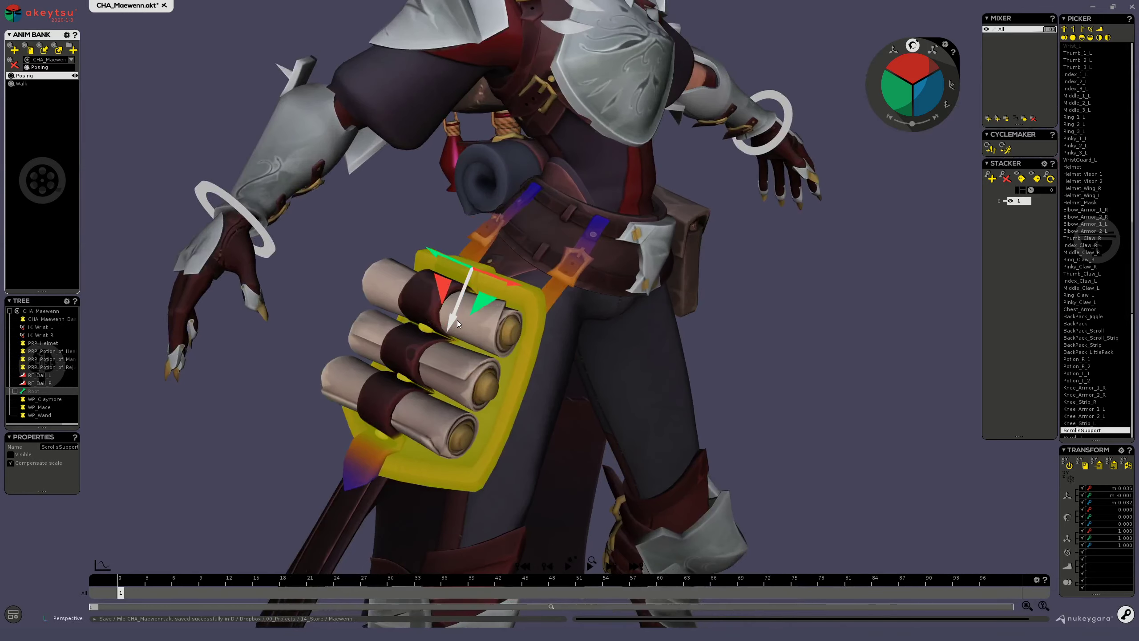
- Select the upper scroll and the middle scroll on the hip holder one after the other
left_click(494, 329)
scroll(519, 357, "up", 5)
left_click_drag(505, 365, 378, 274, "alt")
left_click(415, 413)
scroll(386, 394, "down", 4)
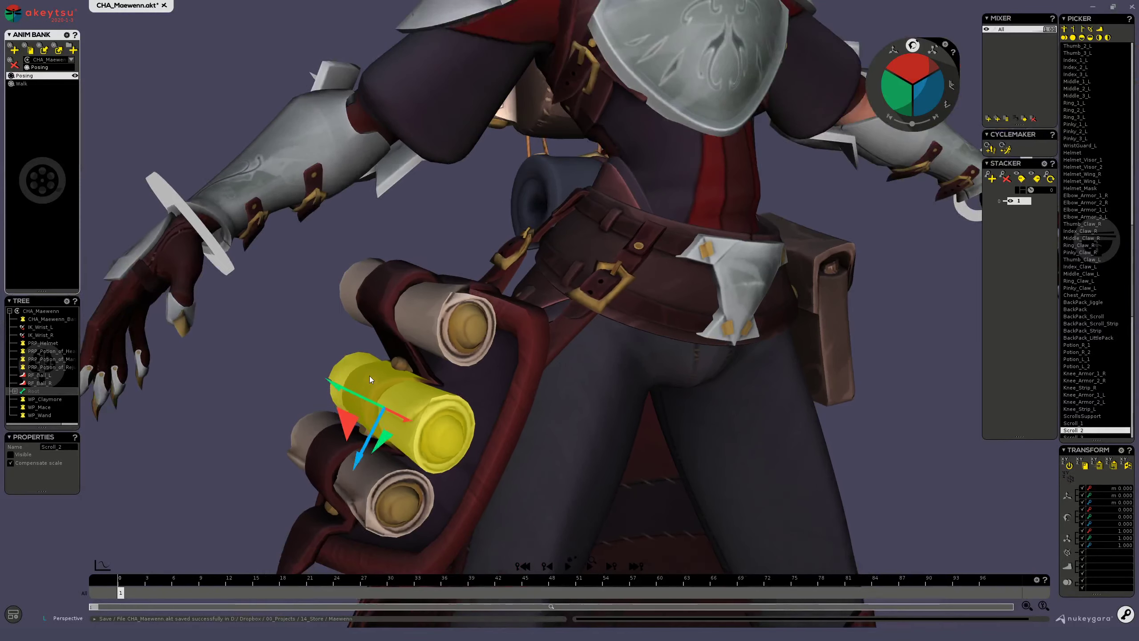
- Select the lower scroll on the hip holder and inspect the holder and its strap up close
left_click(331, 476)
scroll(369, 368, "up", 4)
left_click_drag(352, 344, 279, 319)
left_click(417, 215)
scroll(425, 328, "down", 4)
middle_click_drag(473, 182, 491, 384)
- Try moving the ScrollsSupport_Strip joint down from the scroll holder, and undo the displacement of the holder's joints
left_click(337, 377)
middle_click_drag(401, 406, 375, 442)
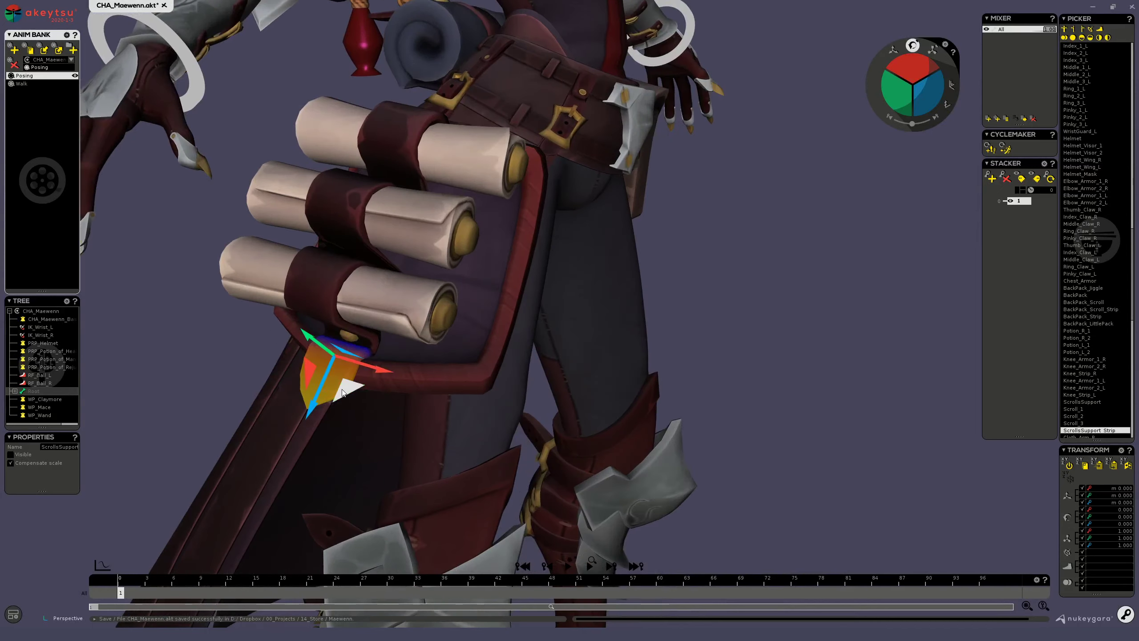
left_click_drag(347, 389, 316, 487)
scroll(429, 340, "down", 3)
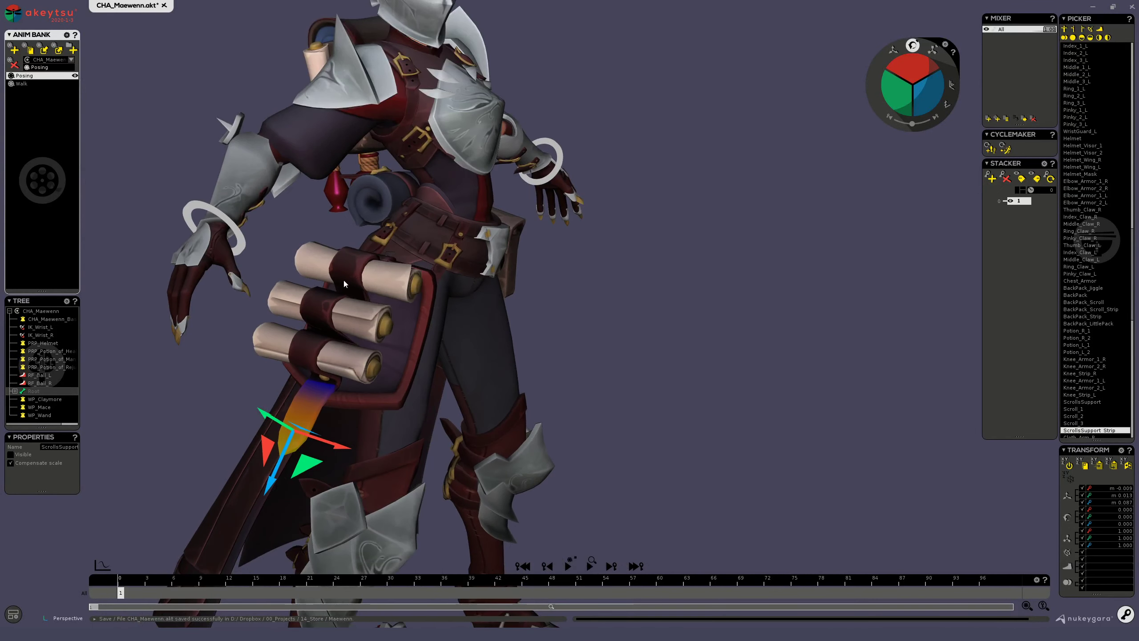
middle_click_drag(344, 283, 405, 364)
left_click(401, 357)
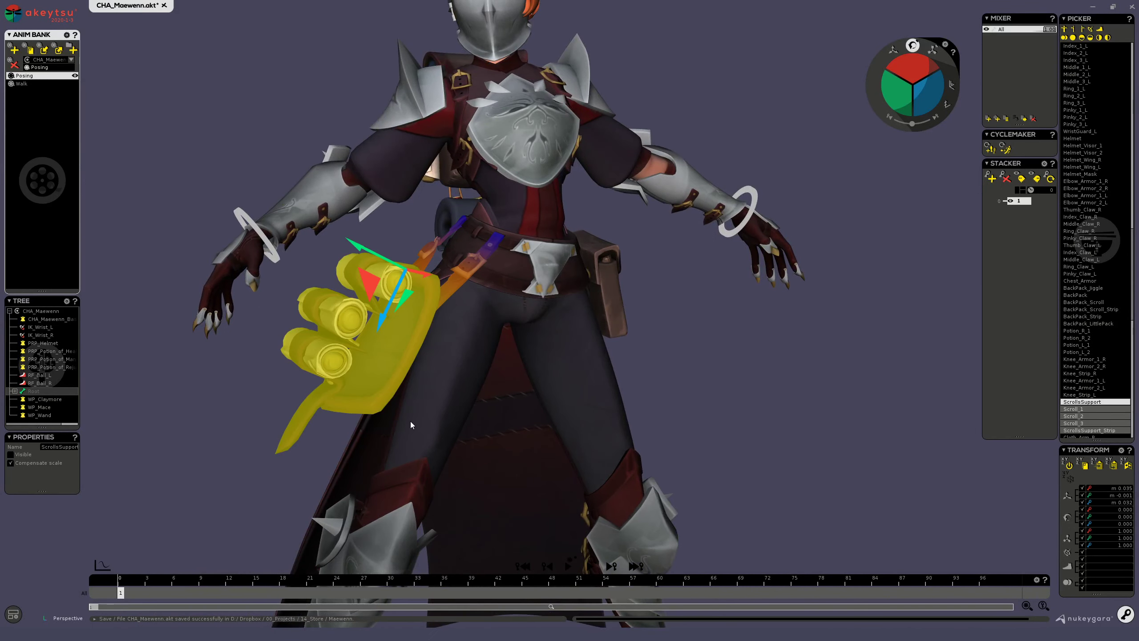
key("ctrl+z")
- Try moving the BeltPouch joint outward, away from the character's left hip
middle_click_drag(603, 351, 612, 255)
scroll(611, 255, "up", 2)
left_click(630, 287)
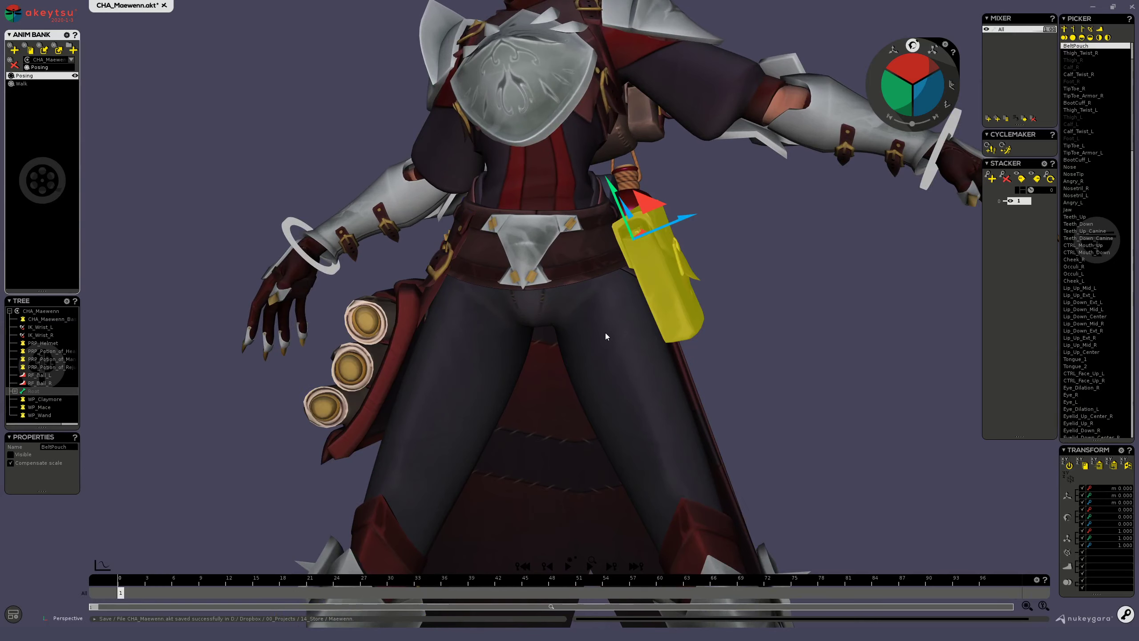
middle_click_drag(694, 340, 715, 303)
left_click_drag(703, 232, 697, 255)
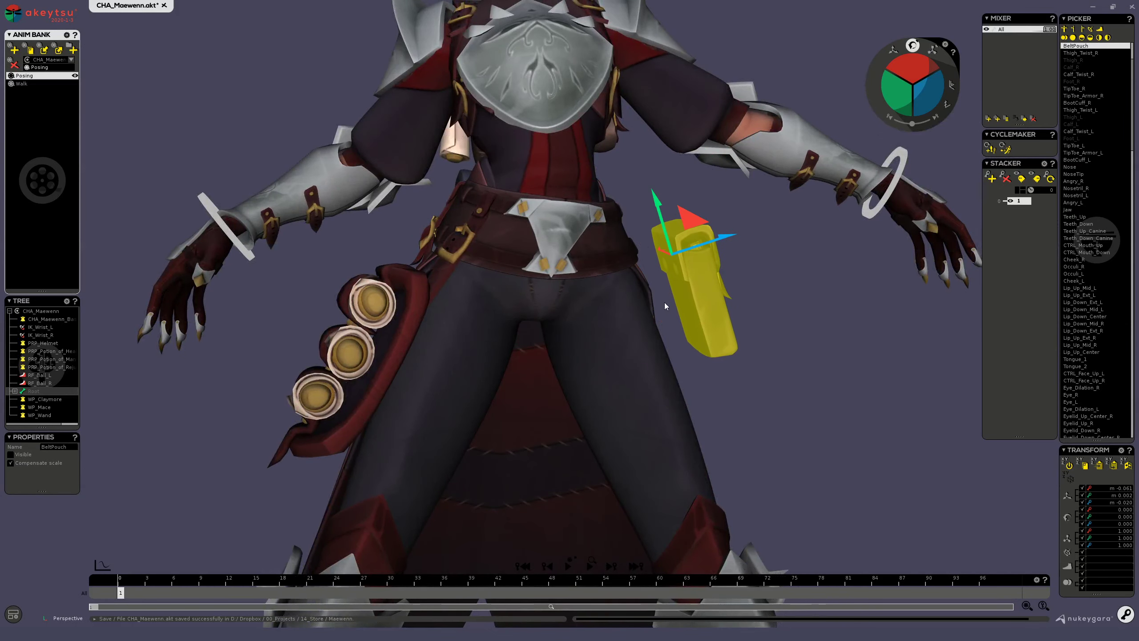
middle_click_drag(696, 282, 632, 284)
scroll(539, 271, "down", 2)
key("ctrl+z")
- Try moving the BeltPouch_Back joint away from the lower back, and check its separate BeltPouch_Back_Strip joint
left_click(558, 175)
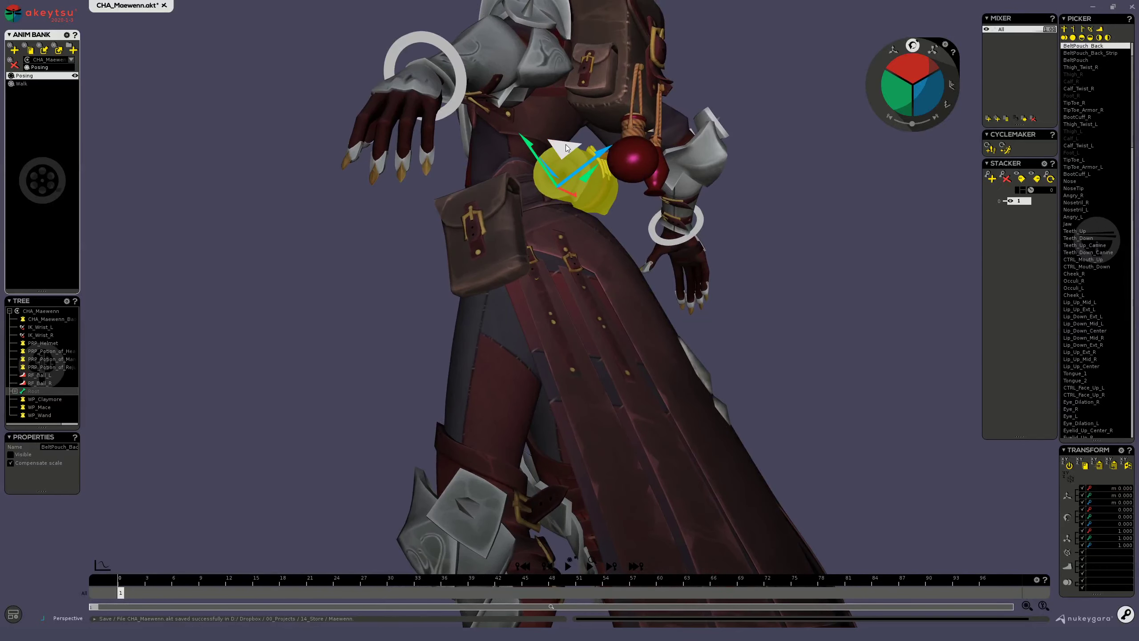
left_click_drag(563, 150, 796, 165)
middle_click_drag(871, 286, 408, 266)
left_click(583, 209)
key("ctrl+z")
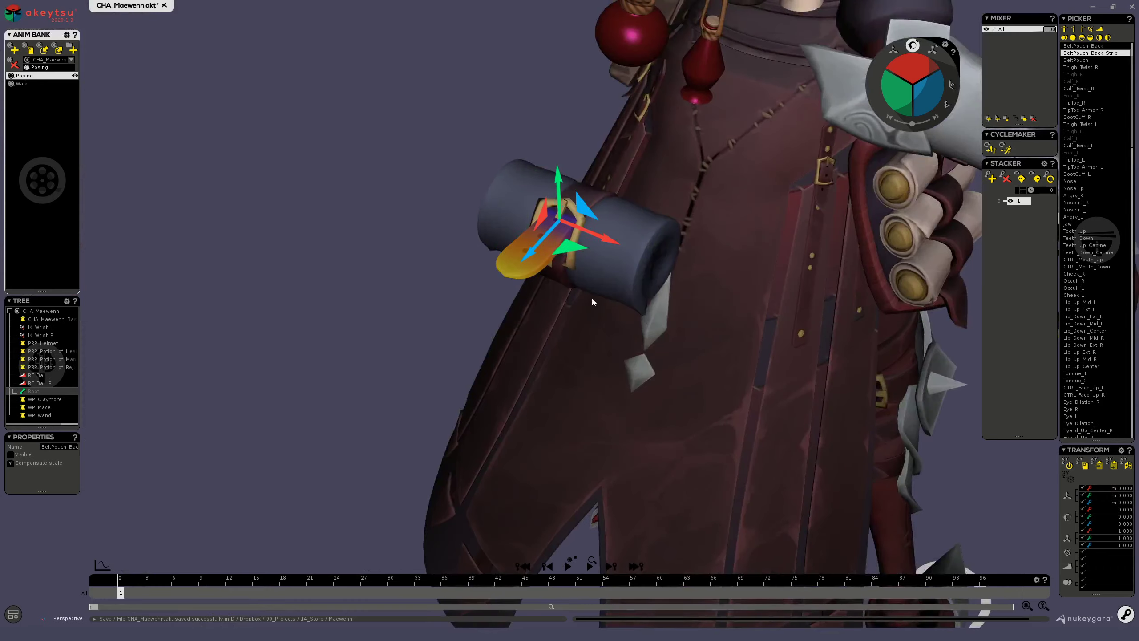
scroll(545, 273, "up", 3)
scroll(542, 274, "down", 3)
left_click(643, 244)
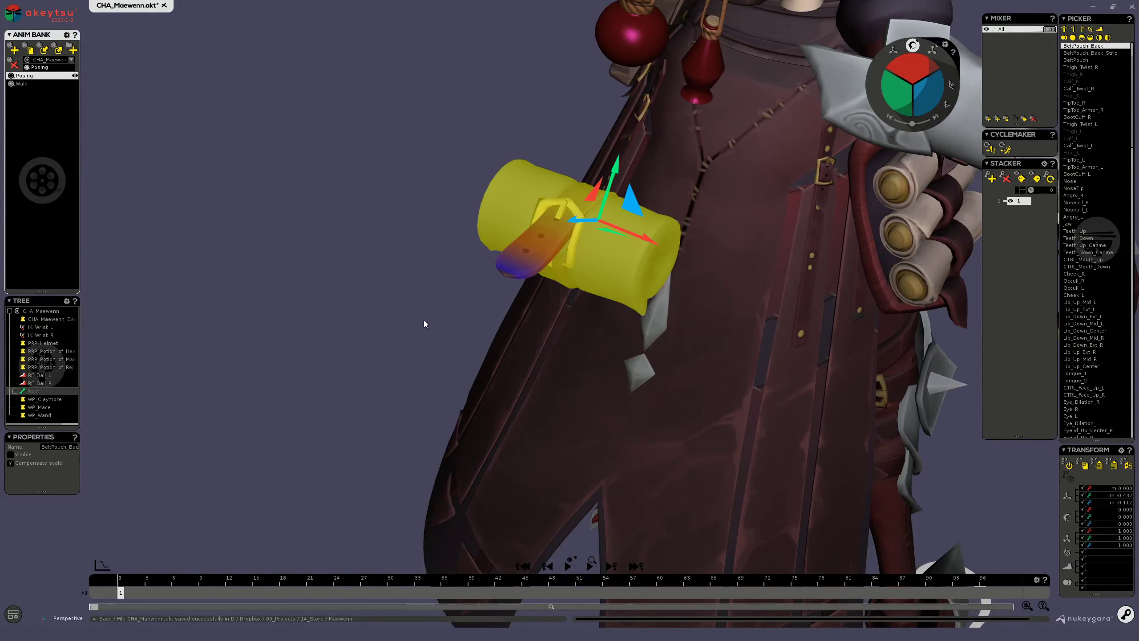
middle_click_drag(424, 324, 456, 276)
left_click(456, 276)
- Try moving the Chest_Armor and ShoulderGuard_R joints away from the character's body
middle_click_drag(390, 324, 498, 269)
left_click(495, 171)
middle_click_drag(411, 271, 536, 263)
left_click_drag(497, 100, 663, 89)
middle_click_drag(542, 219, 500, 292)
left_click(485, 181)
middle_click_drag(497, 215, 435, 205)
left_click_drag(372, 134, 292, 39)
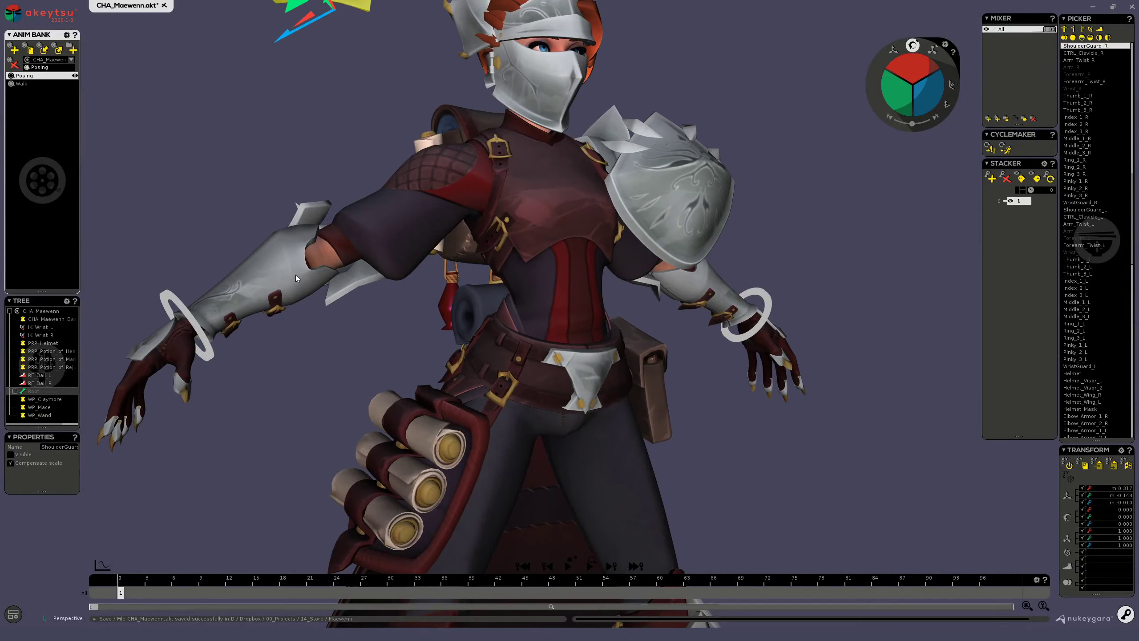
middle_click_drag(295, 274, 468, 301)
key("ctrl+z")
key("ctrl+z")
key("ctrl+z")
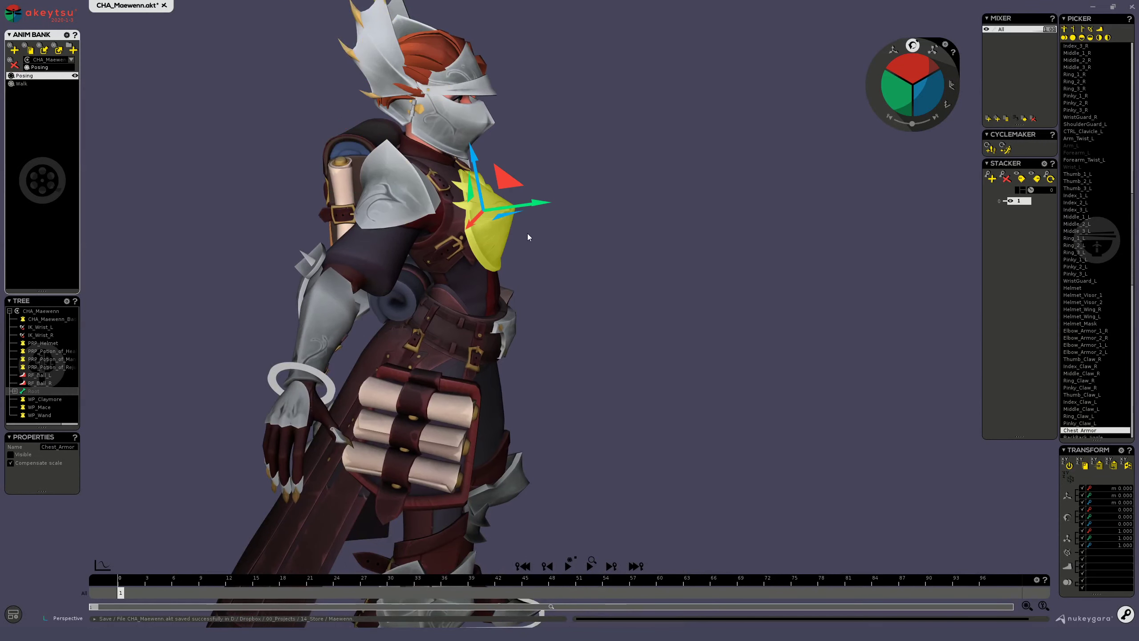
- Select the Elbow_Armor_1_R piece on the character's right elbow
middle_click_drag(526, 234, 377, 219)
scroll(377, 219, "up", 3)
scroll(377, 221, "up", 1)
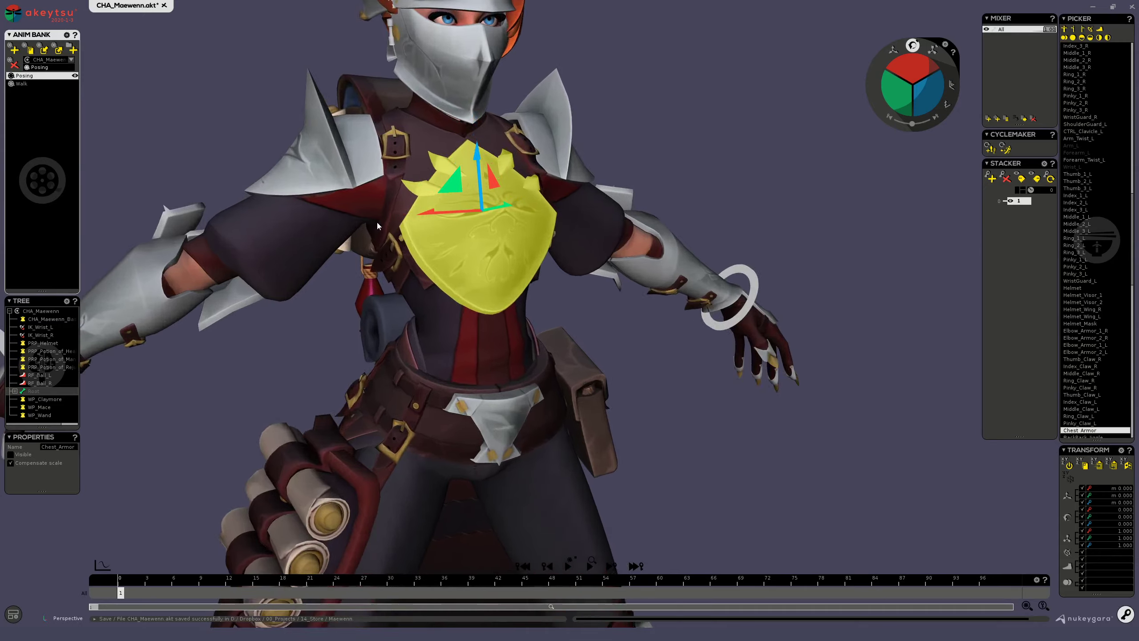
scroll(377, 221, "down", 4)
middle_click_drag(361, 267, 411, 296)
scroll(627, 277, "up", 1)
scroll(627, 276, "up", 1)
left_click(656, 306)
scroll(414, 318, "up", 2)
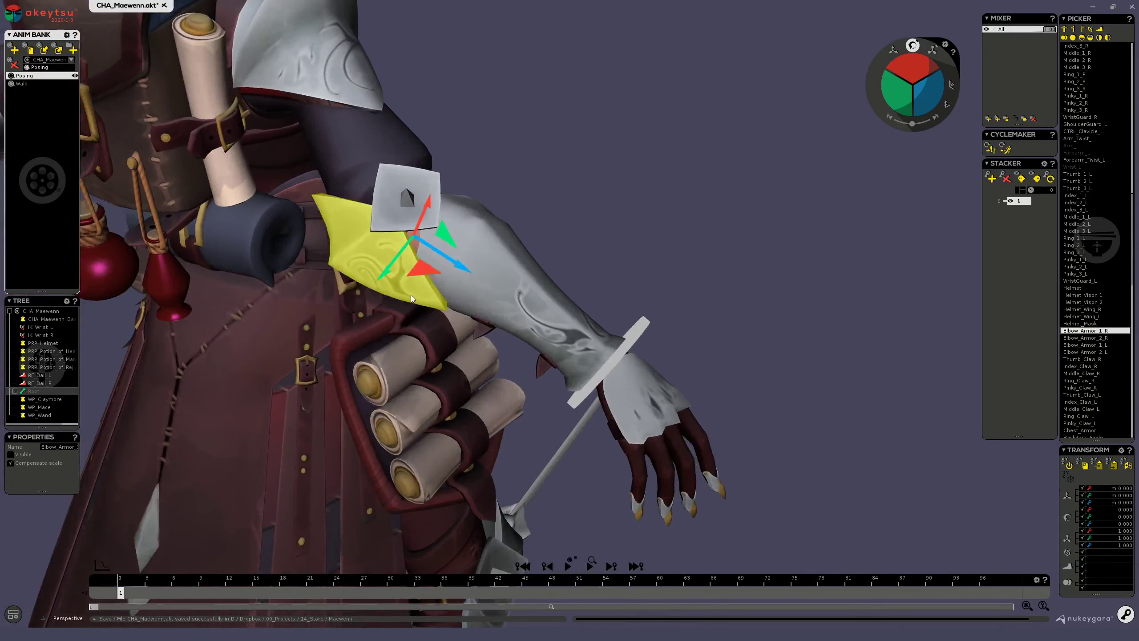
- Examine the right elbow armor pieces and the forearm from several angles
left_click(299, 309)
middle_click_drag(432, 203, 509, 289)
left_click(441, 216)
middle_click_drag(442, 220, 353, 260)
scroll(353, 259, "up", 1)
middle_click_drag(496, 247, 369, 211)
middle_click_drag(361, 387, 419, 259)
scroll(420, 260, "down", 3)
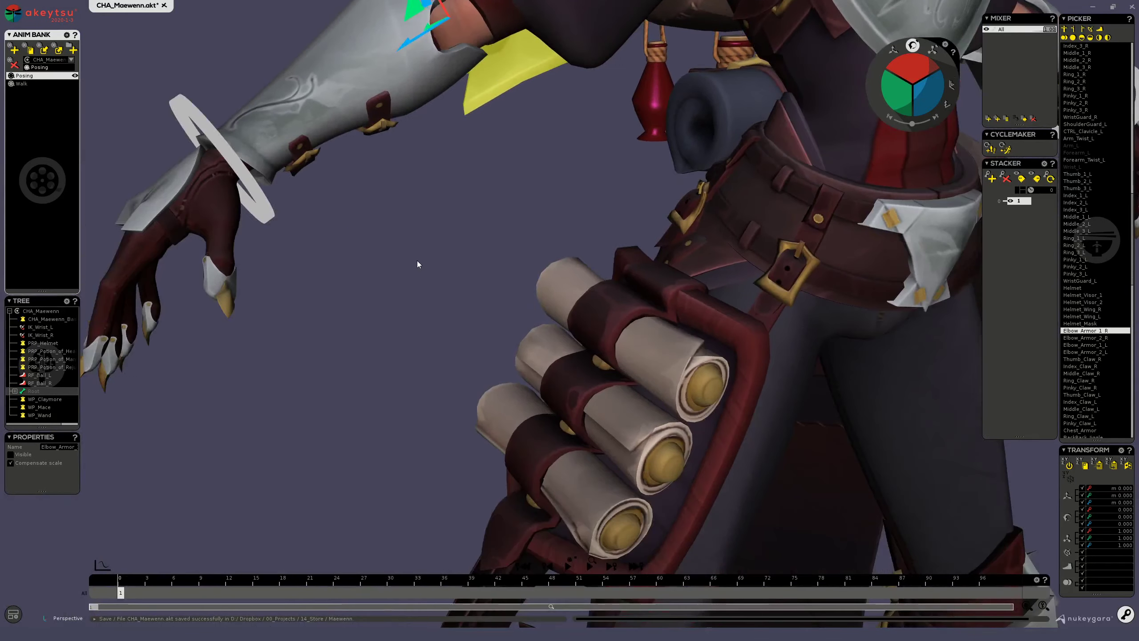
- Try moving the WristGuard_R joint on the back of the right hand
left_click(234, 237)
scroll(429, 341, "up", 5)
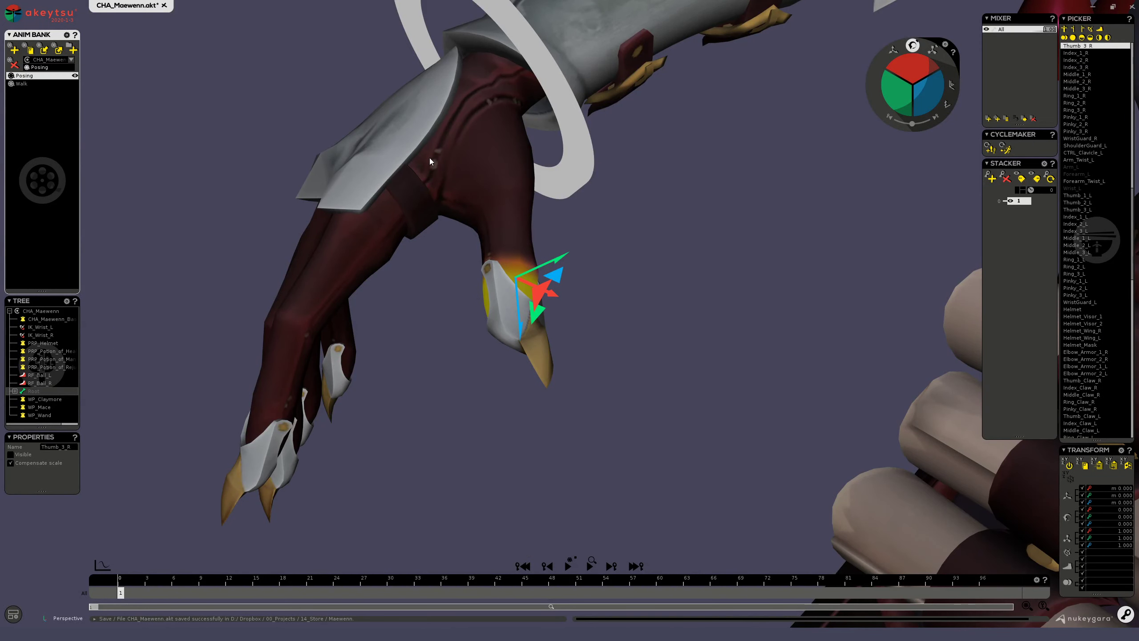
left_click(429, 159)
left_click_drag(416, 58, 413, 83)
key("ctrl+z")
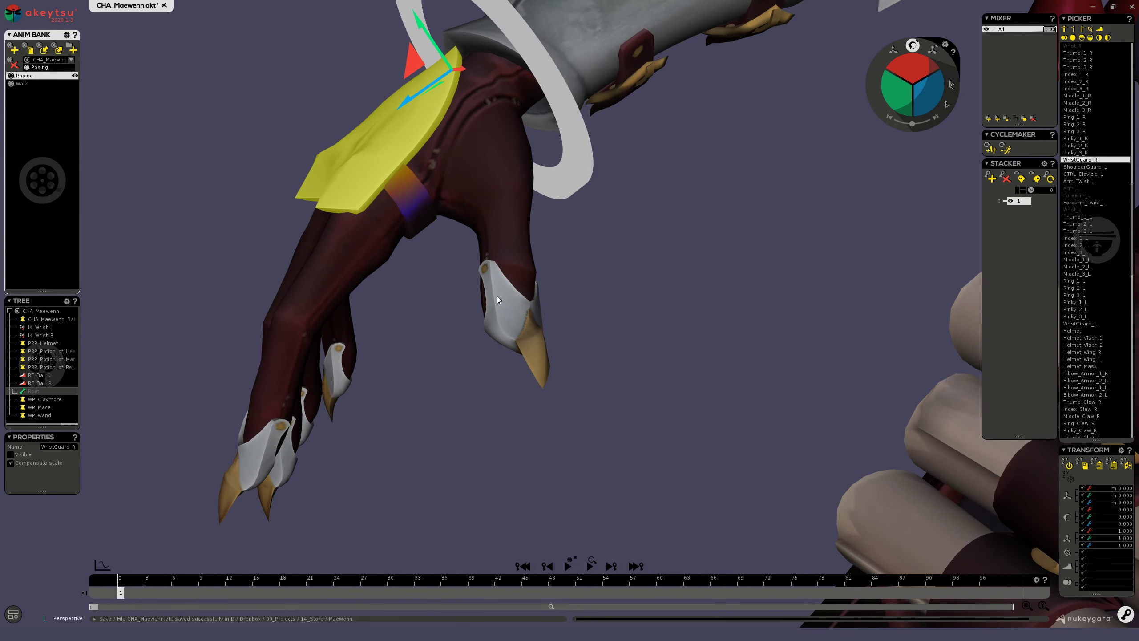
- Try rotating the Thumb_Claw_R joint on the right thumb
left_click(497, 296)
middle_click_drag(297, 445, 351, 326, "alt")
scroll(351, 327, "up", 2)
left_click_drag(350, 329, 596, 287, "alt")
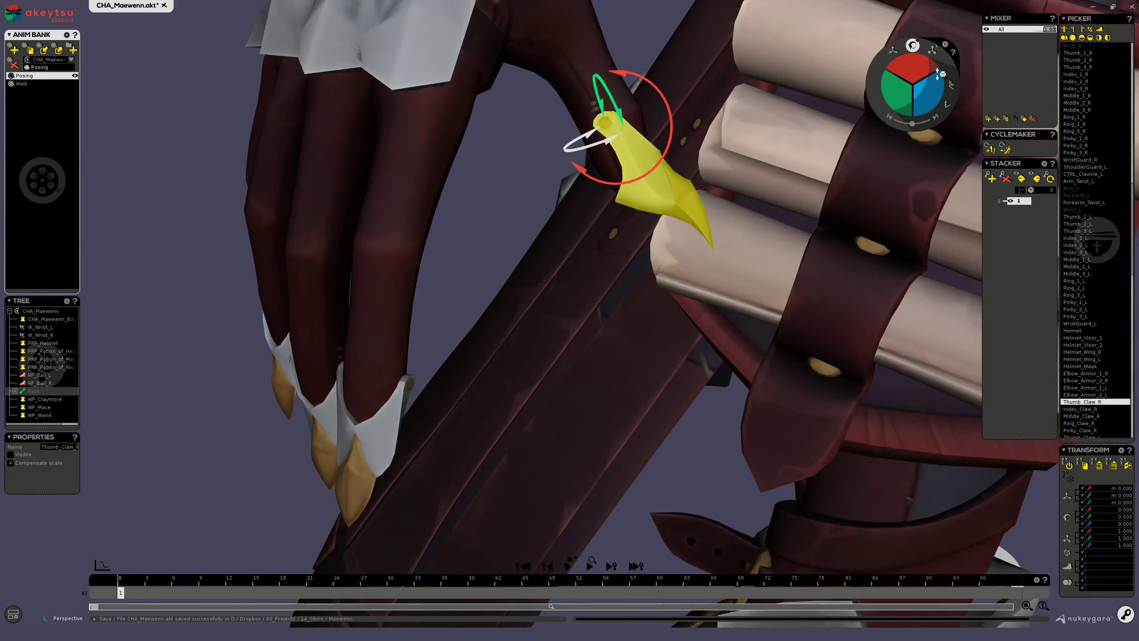
mouse_move(915, 55)
left_mouse_down()
mouse_move(915, 83)
mouse_move(916, 47)
mouse_move(917, 61)
left_mouse_up()
key("ctrl+z")
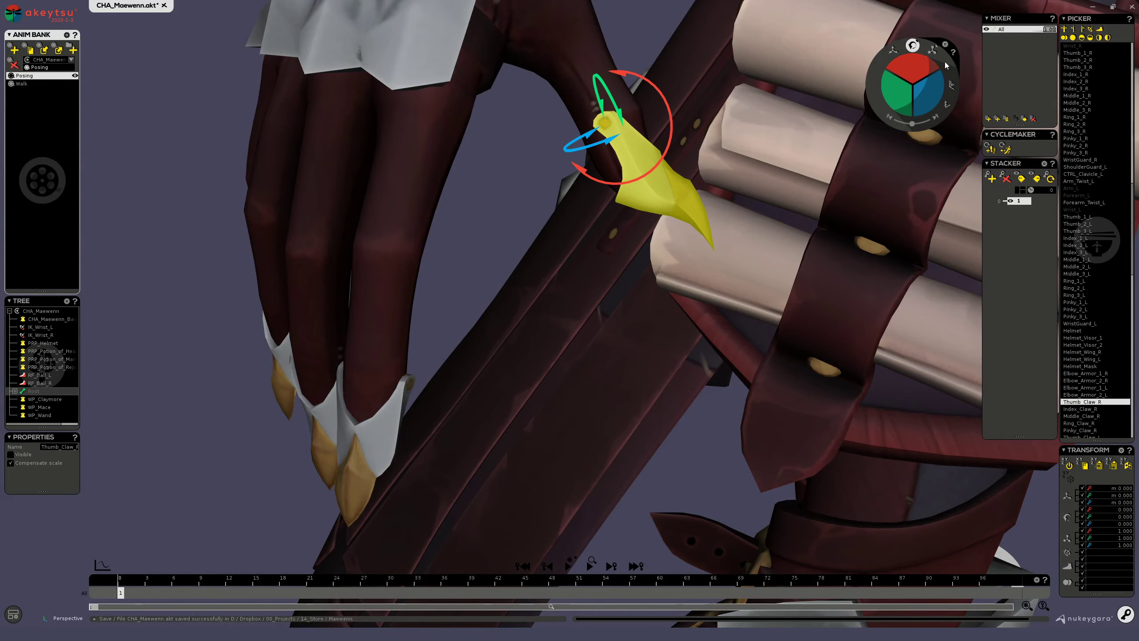
- Select the thumb, index, middle, ring and pinky claw joints of the right hand and try scaling them together
key("r")
left_click_drag(619, 179, 345, 338, "alt")
left_click(338, 321, "shift")
left_click(390, 329, "shift")
left_click(436, 319, "shift")
left_click(497, 287, "shift")
left_click_drag(501, 237, 504, 148)
left_click_drag(504, 148, 626, 308, "alt")
scroll(432, 369, "down", 3)
key("ctrl+z")
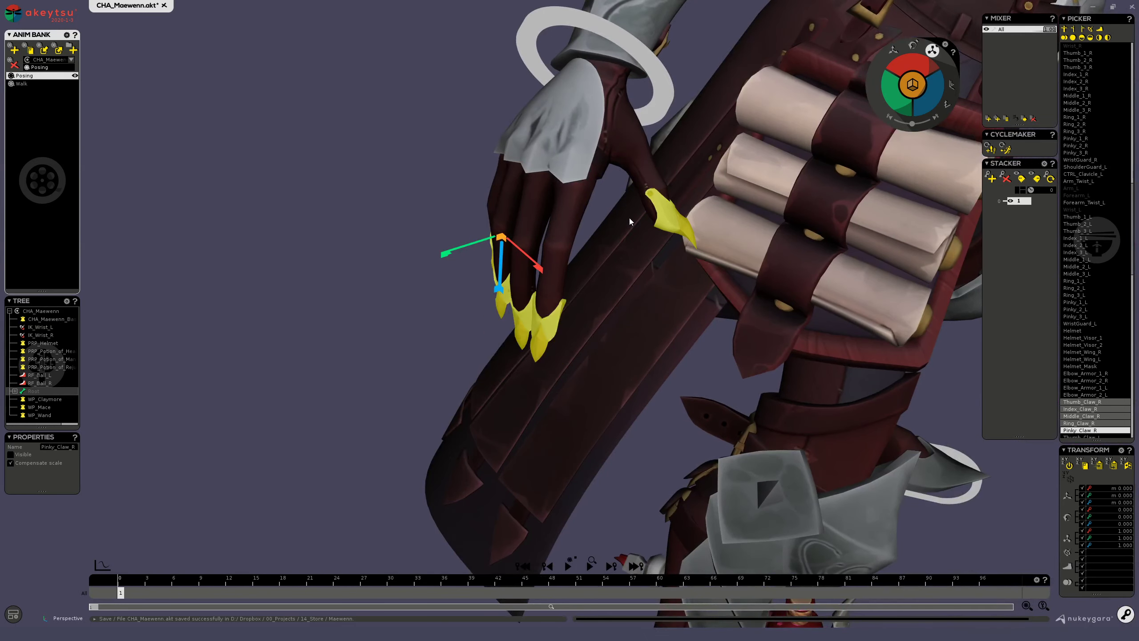
- Try moving the five selected right-hand claw joints down, off the fingertips
scroll(629, 217, "up", 5)
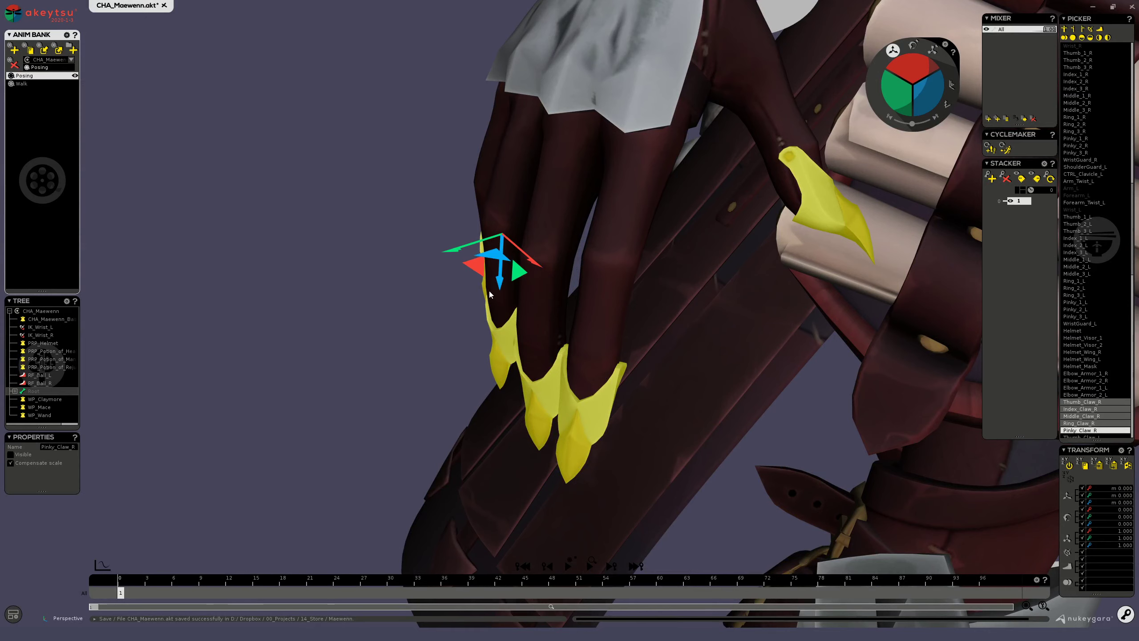
left_click_drag(500, 282, 496, 382)
scroll(573, 265, "down", 5)
left_click_drag(660, 276, 544, 253, "alt")
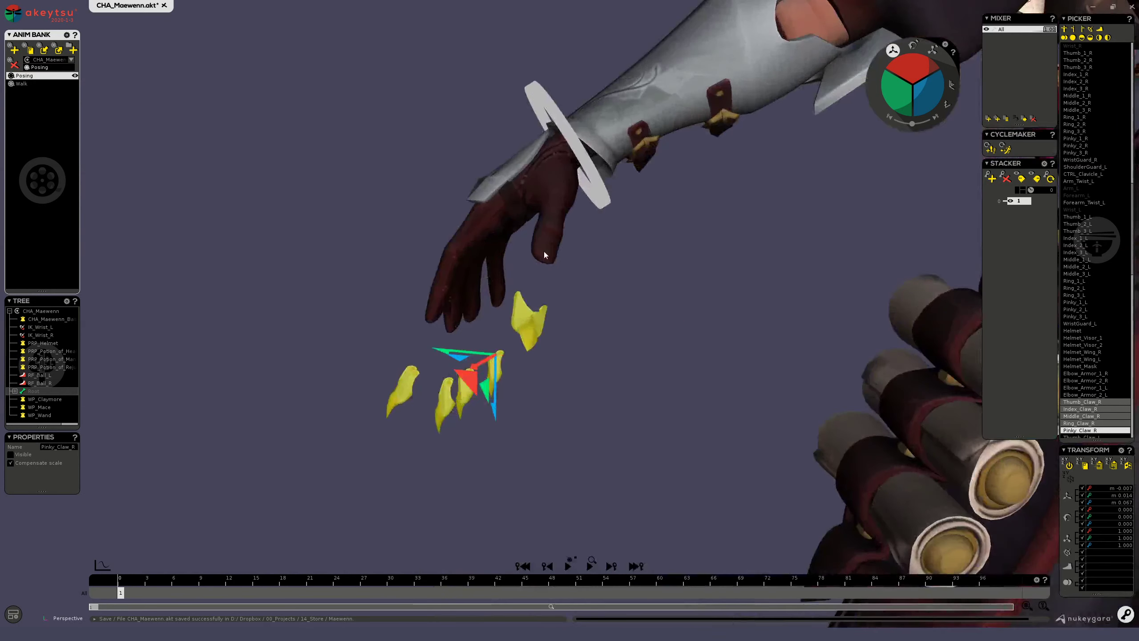
middle_click_drag(468, 313, 503, 232)
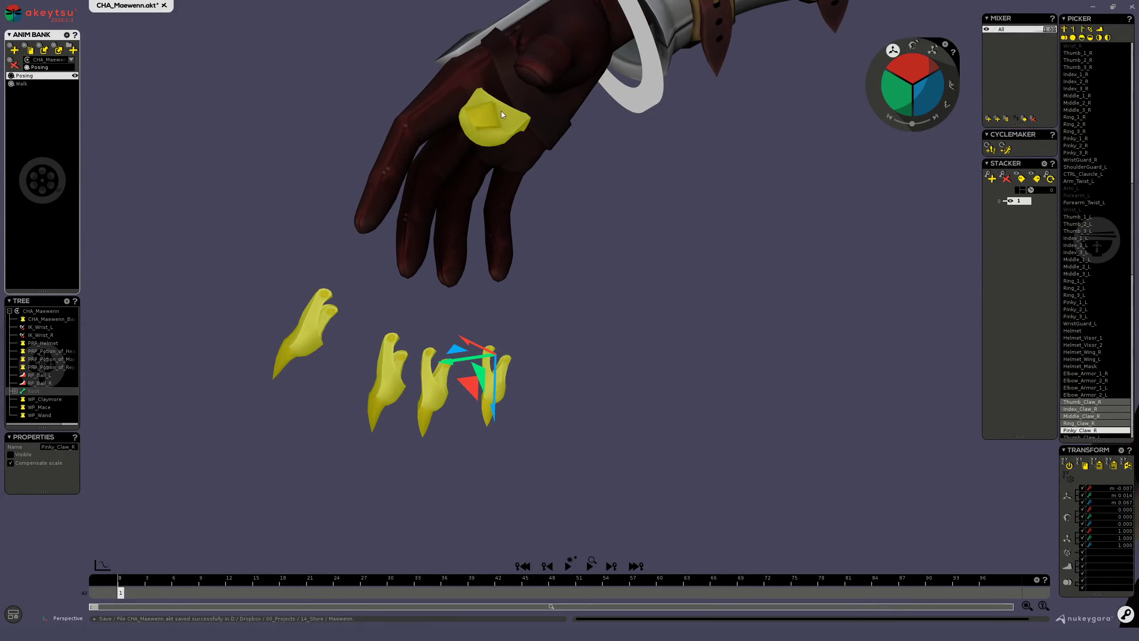
key("ctrl+z")
middle_click_drag(421, 257, 527, 239)
scroll(527, 238, "down", 3)
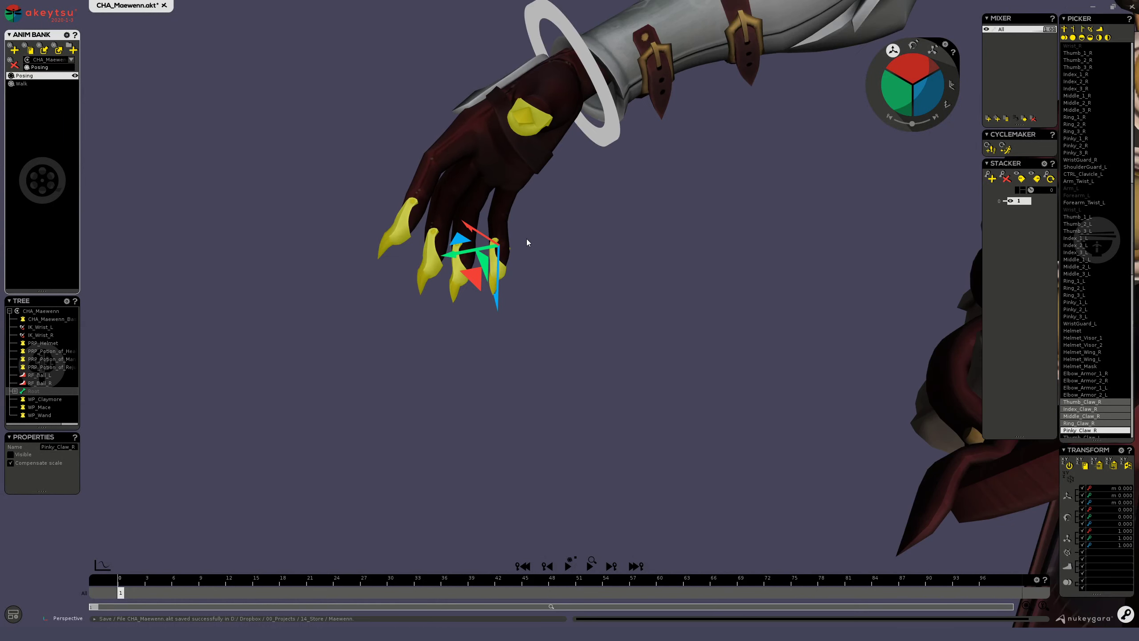
- Select the Forearm_Twist_R, Thumb_1_R and Wrist_R joints in turn to inspect their areas of influence
middle_click_drag(440, 168, 467, 452)
scroll(466, 448, "up", 3)
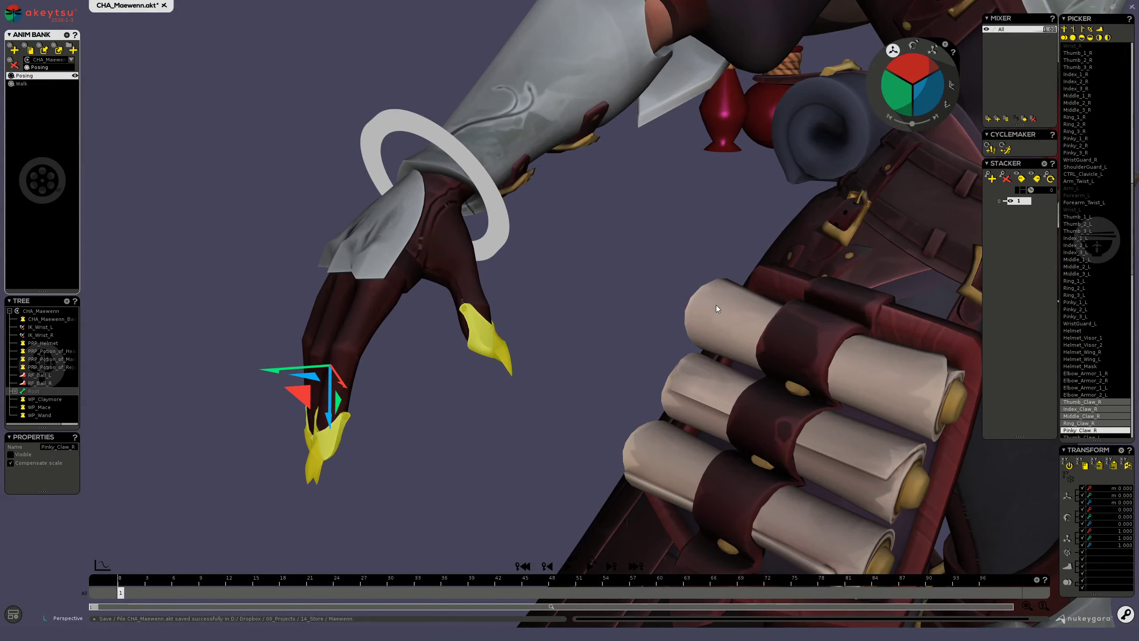
middle_click_drag(716, 305, 684, 360)
middle_click_drag(566, 299, 450, 404)
left_click(266, 358)
middle_click_drag(355, 458, 463, 461)
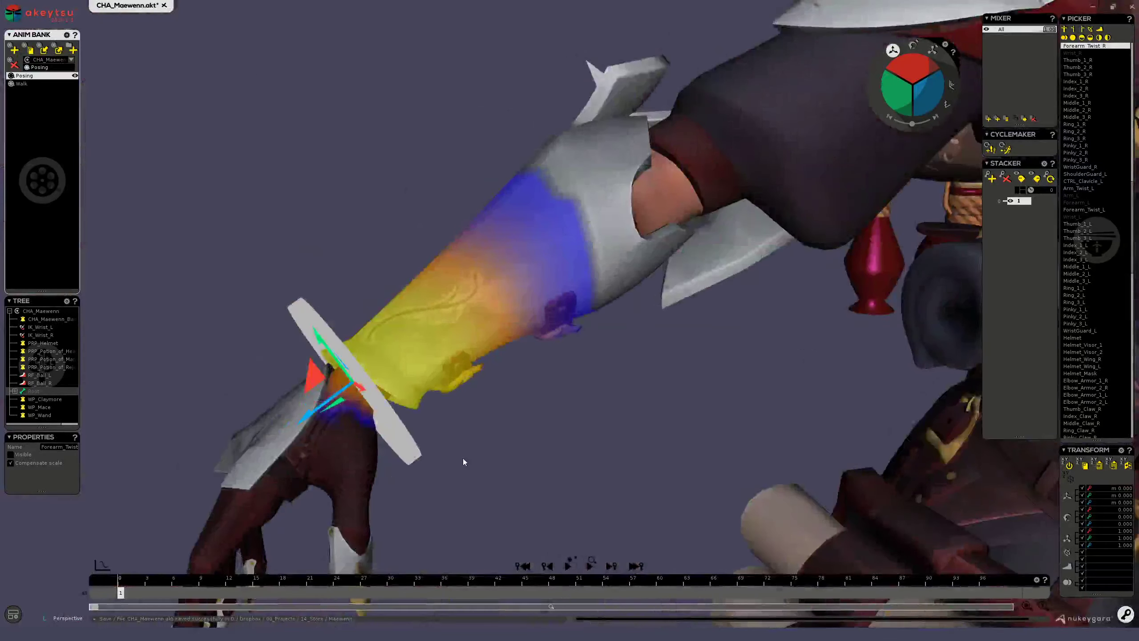
middle_click_drag(457, 395, 380, 387)
left_click(344, 402)
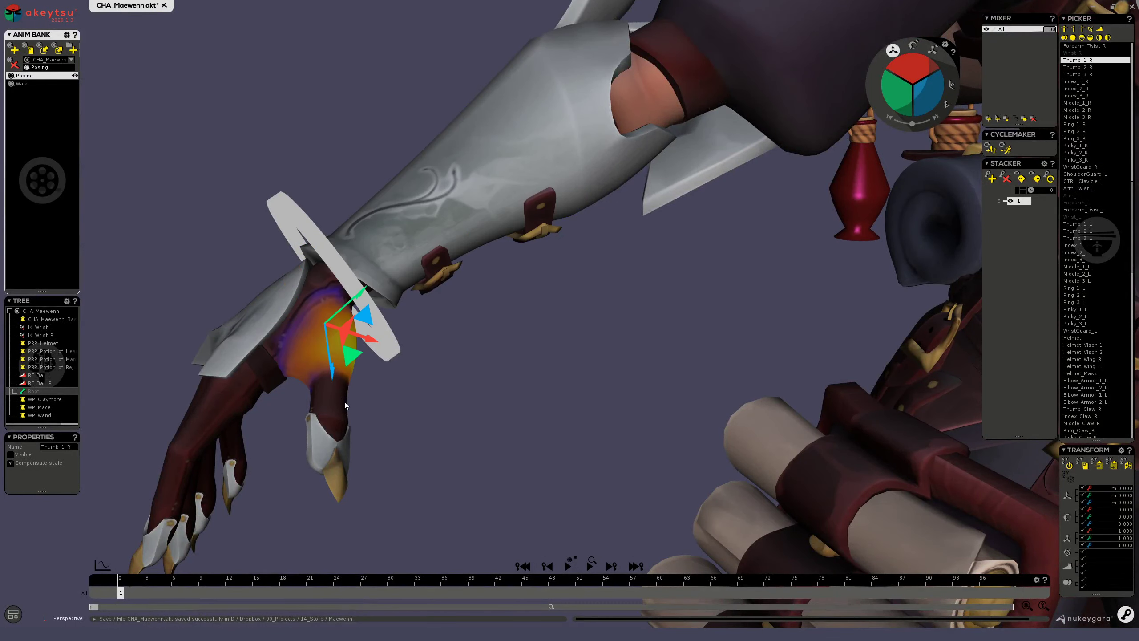
left_click(343, 397)
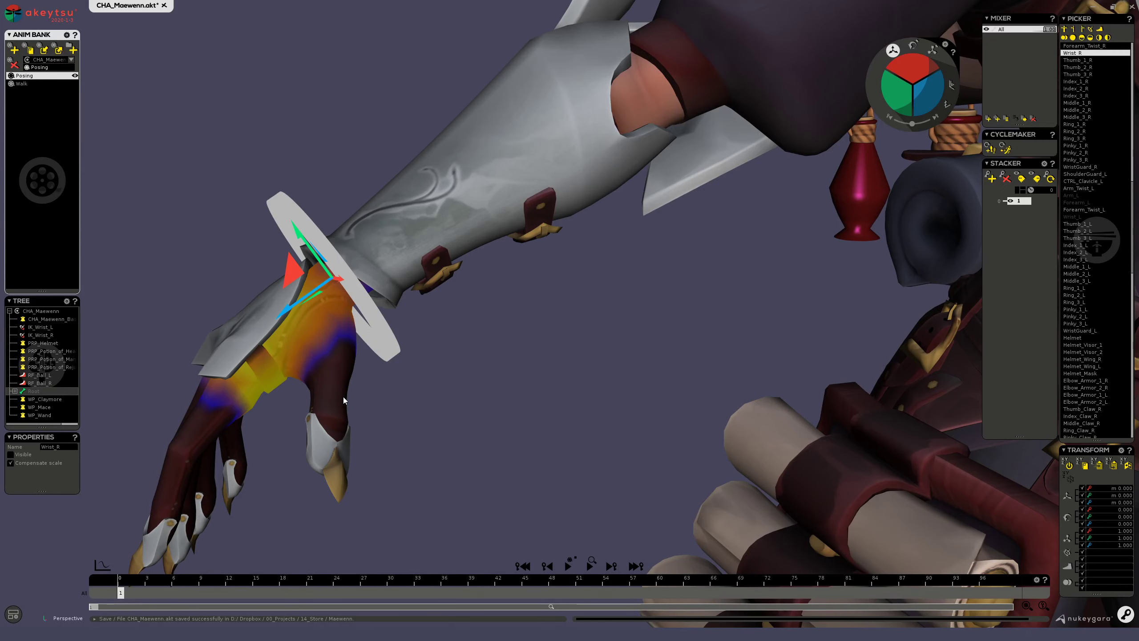
left_click(341, 381)
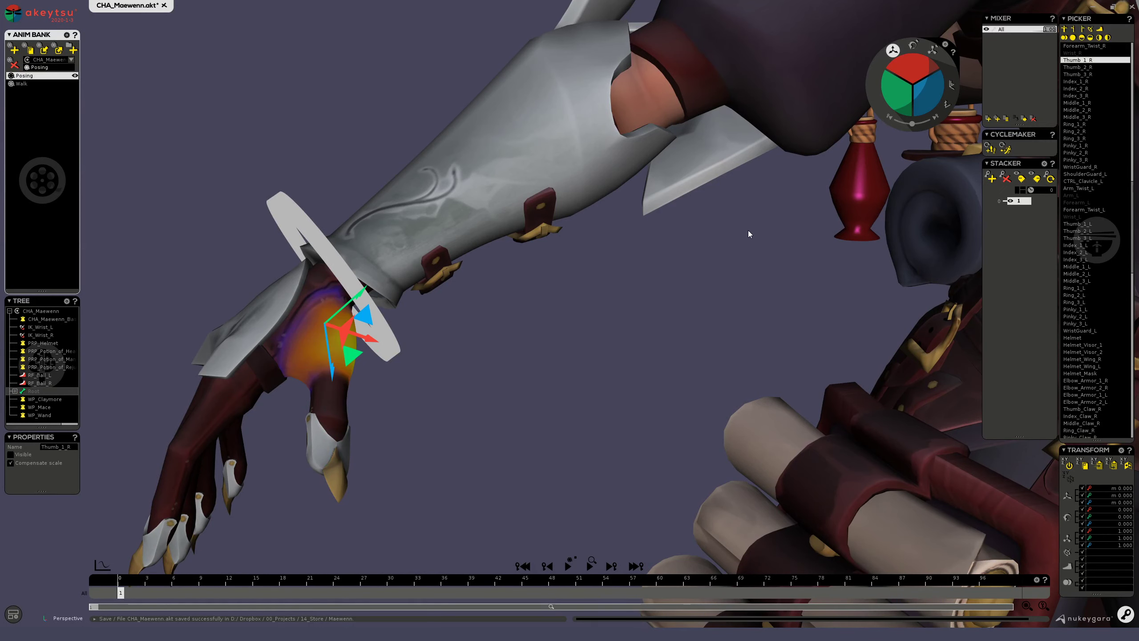
- Select the whole right index finger chain and try rotating it about -13.5 degrees around the X axis
left_click_drag(480, 397, 441, 373, "alt")
middle_click_drag(441, 373, 582, 310, "alt")
scroll(582, 309, "up", 3)
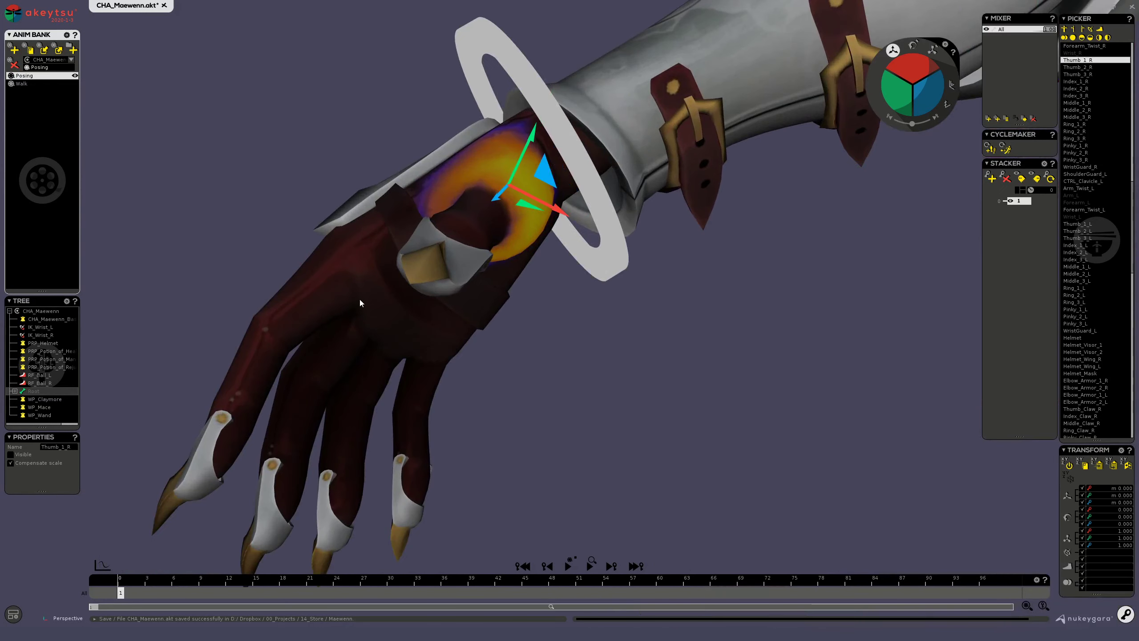
double_click(350, 302)
left_click_drag(350, 388, 614, 439, "alt")
mouse_move(915, 73)
left_mouse_down()
mouse_move(914, 56)
mouse_move(918, 73)
left_mouse_up()
key("ctrl+z")
left_click(913, 45)
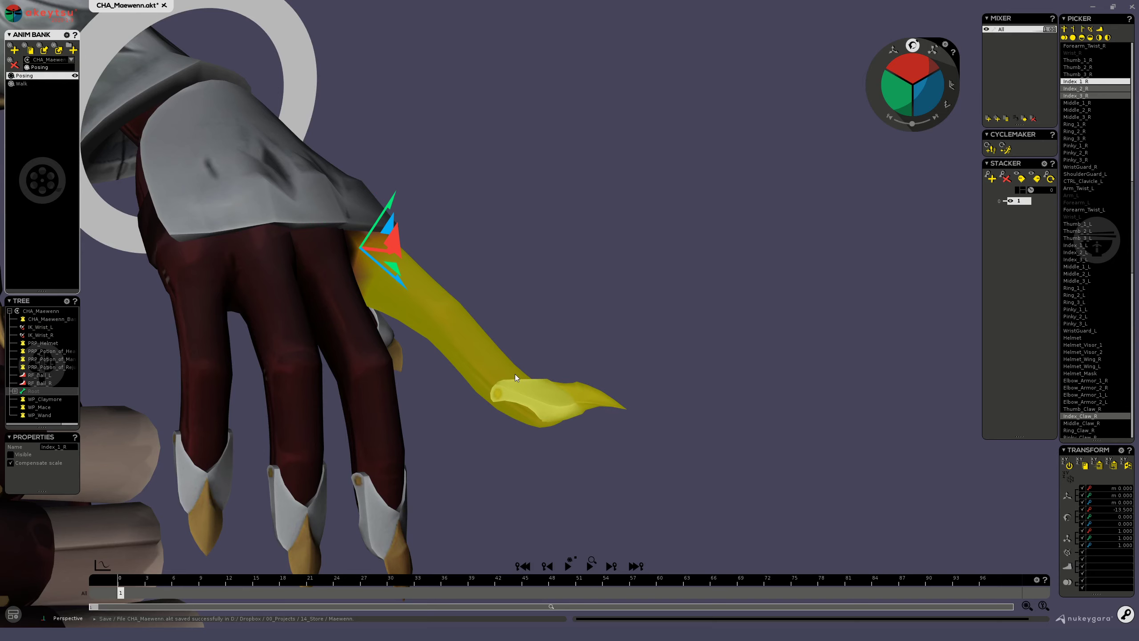
- Try pasting the pose onto the right middle, ring and pinky finger chains, and onto the thumb chain
double_click(348, 297)
double_click(288, 313, "shift")
double_click(198, 336, "shift")
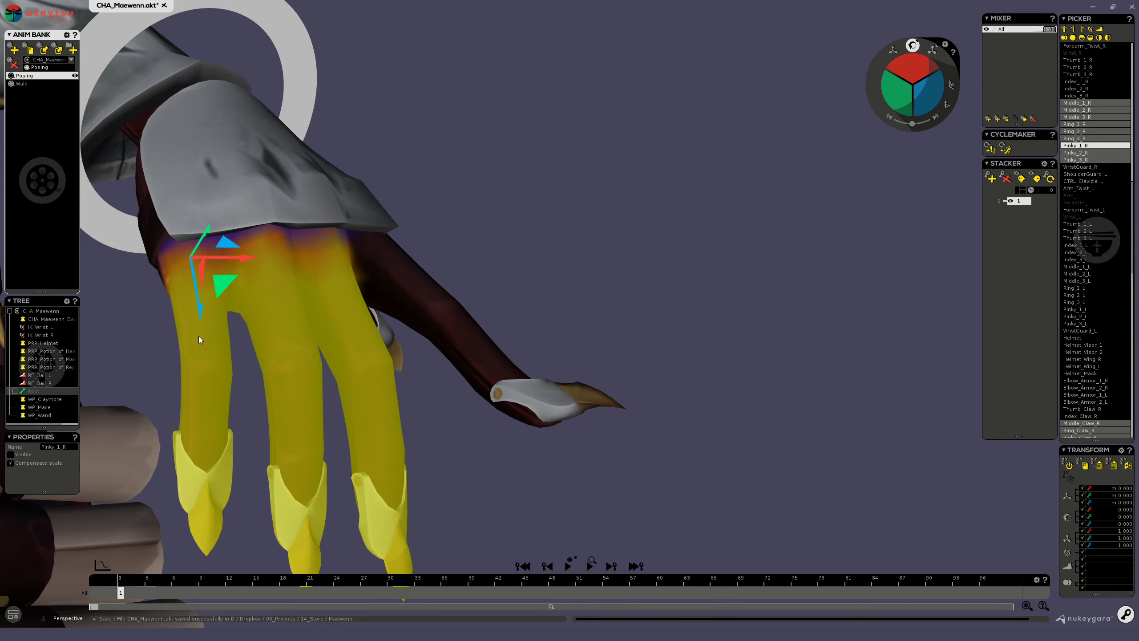
key("ctrl+v")
left_click_drag(609, 300, 299, 226, "alt")
double_click(291, 287)
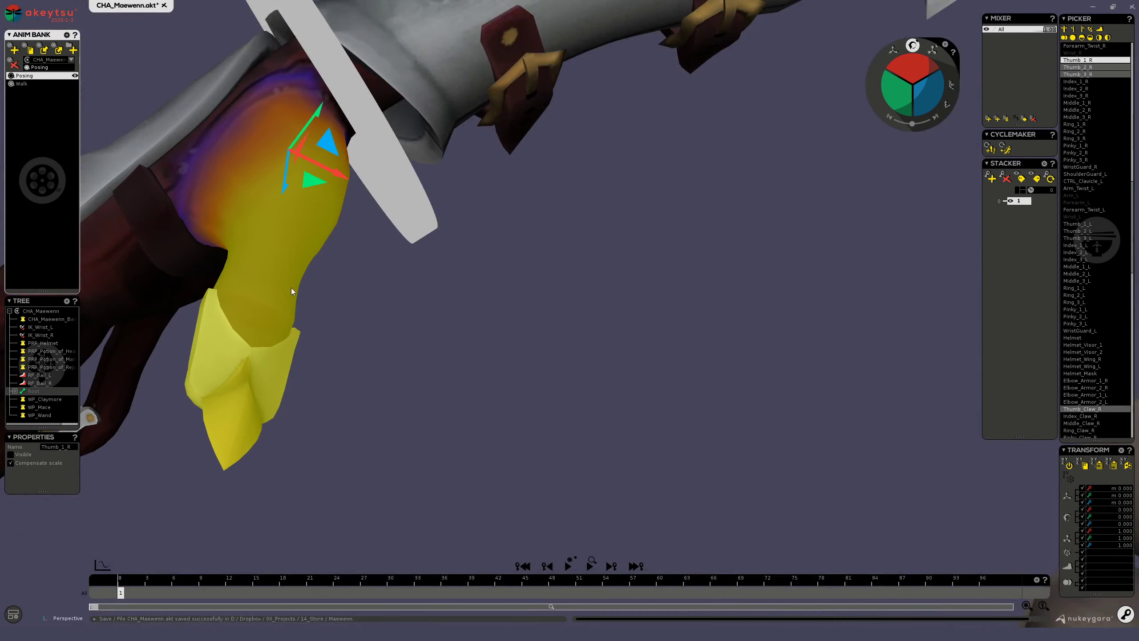
left_click_drag(291, 287, 320, 291, "alt")
key("ctrl+v")
scroll(476, 345, "down", 3)
- Undo all the pose changes made to the right hand's fingers and thumb
key("ctrl+z")
key("ctrl+z")
key("ctrl+z")
key("ctrl+z")
key("ctrl+z")
key("ctrl+z")
key("ctrl+z")
- Select the Forearm_Twist_R joint and try twisting the right forearm around the Z axis
mouse_move(235, 276)
left_mouse_down("alt")
mouse_move(384, 287)
mouse_move(244, 269)
left_mouse_up("alt")
scroll(256, 186, "down", 2)
middle_click_drag(359, 202, 366, 280, "alt")
scroll(366, 270, "up", 3)
left_click(346, 205)
middle_click_drag(386, 320, 329, 456, "alt")
scroll(329, 456, "down", 2)
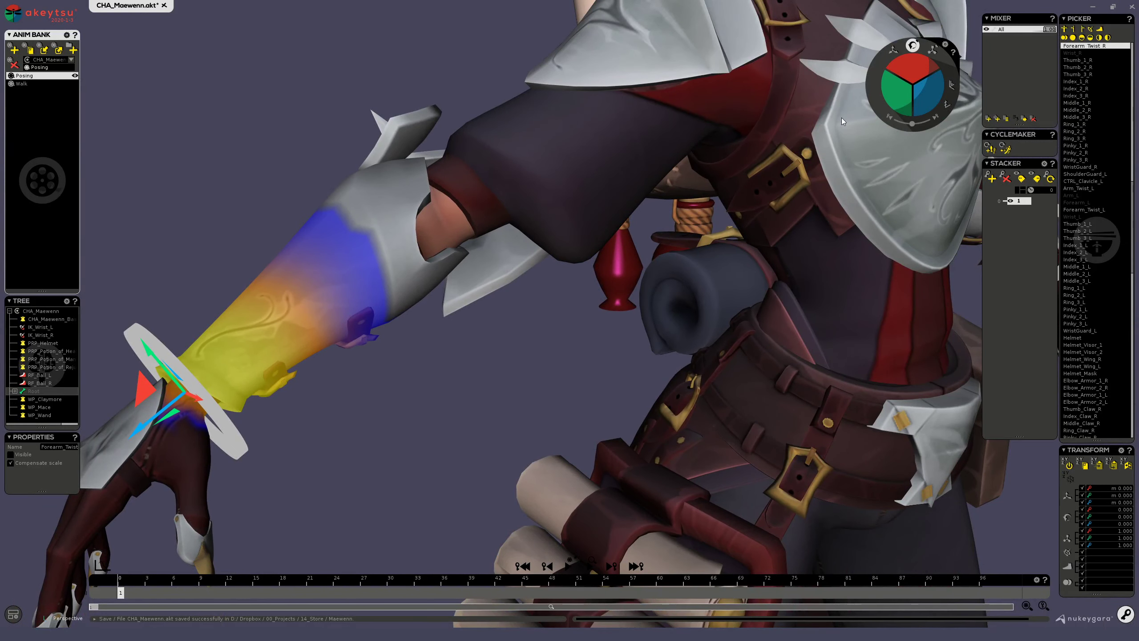
left_click_drag(925, 84, 920, 85)
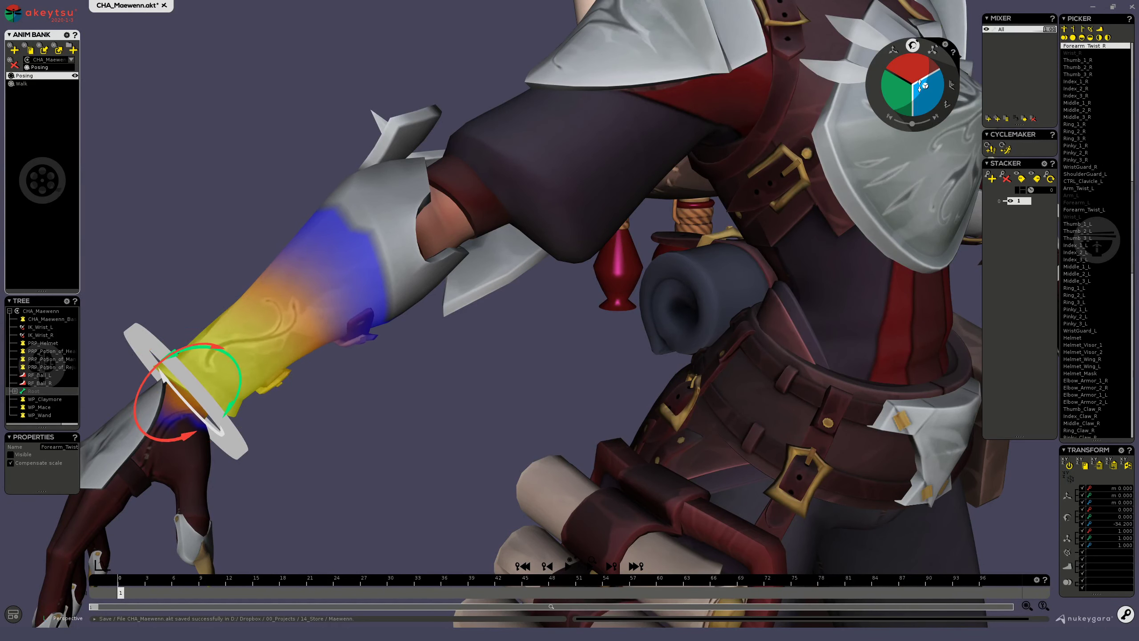
- Twist the right upper arm by rotating the Arm_Twist_R joint about -27 degrees around the Z axis
left_click(702, 119)
left_click_drag(686, 195, 736, 180, "alt")
left_click_drag(925, 86, 925, 88)
middle_click_drag(359, 370, 420, 340, "alt")
scroll(420, 340, "down", 3)
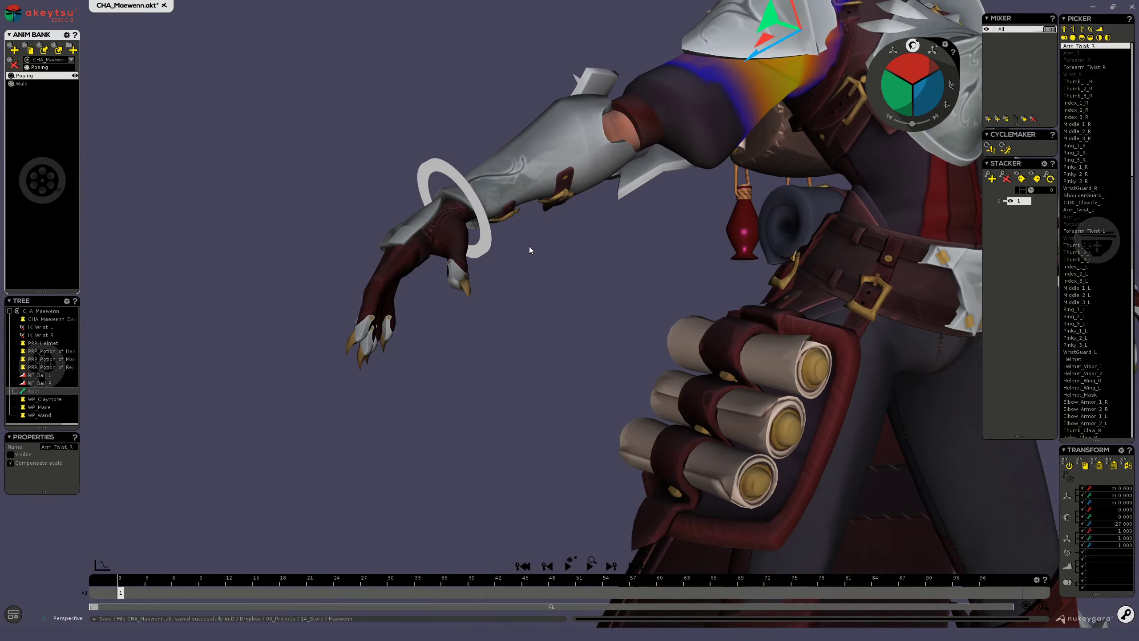
- Select the Forearm_Twist_R joint together with the right wrist joint and try rotating them
scroll(531, 242, "up", 3)
left_click(312, 264)
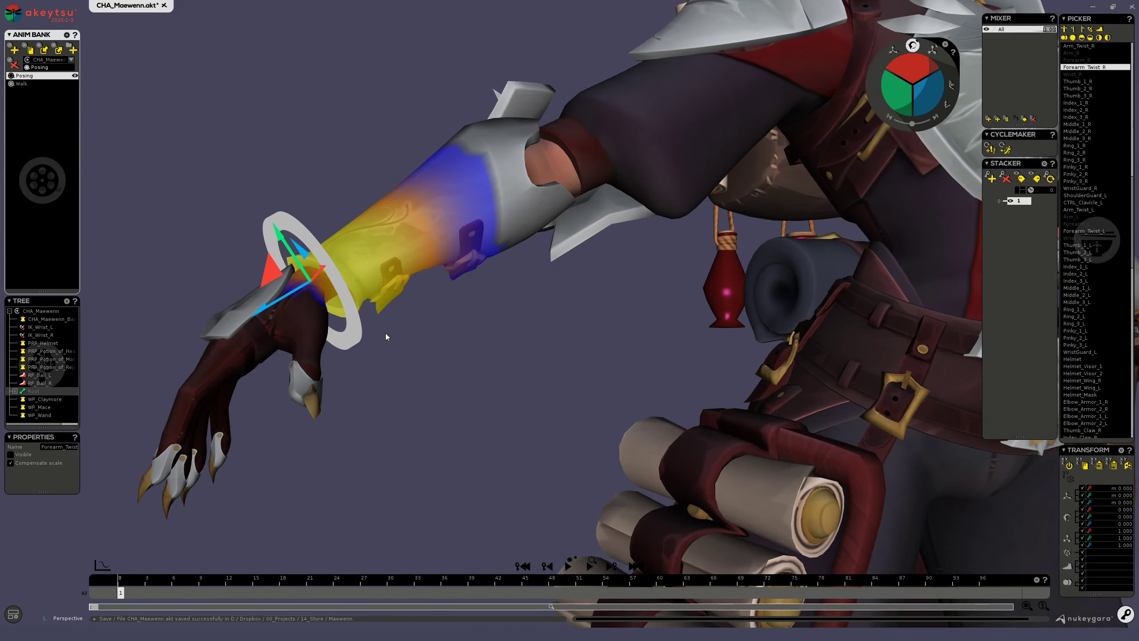
left_click_drag(385, 333, 476, 296, "alt")
scroll(335, 320, "up", 3)
left_click(331, 303)
left_click(359, 238, "shift")
left_click_drag(386, 292, 400, 315, "alt")
scroll(400, 315, "down", 2)
middle_click_drag(918, 69, 897, 95)
key("ctrl+z")
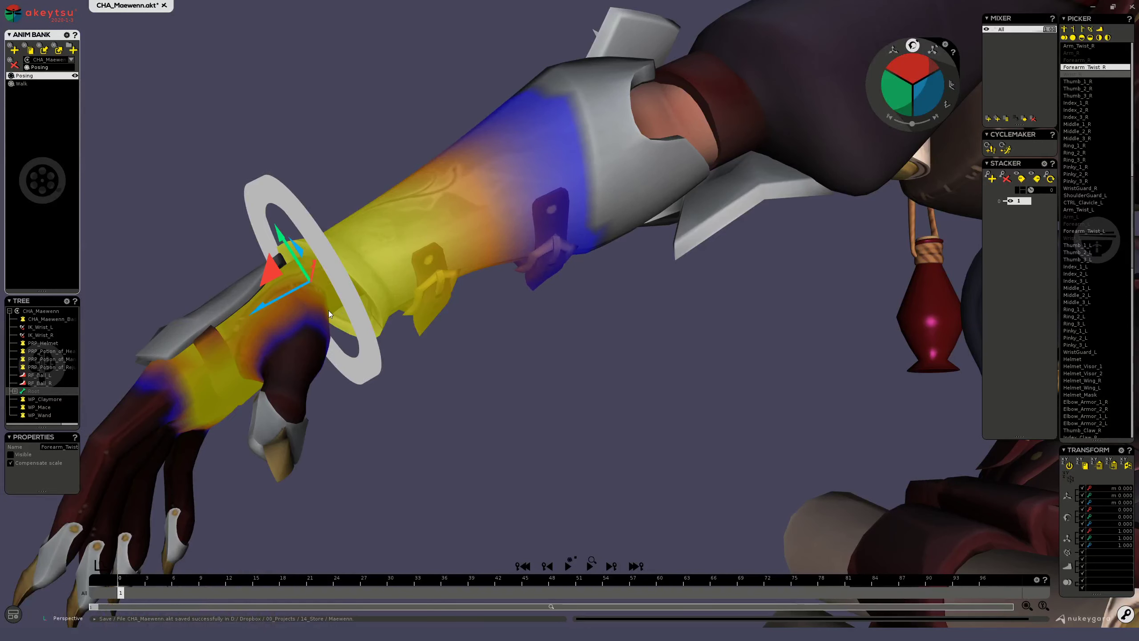
- Try twisting the right forearm and wrist joints together by 54 degrees around the Z axis and inspect the armguard
scroll(508, 306, "down", 3)
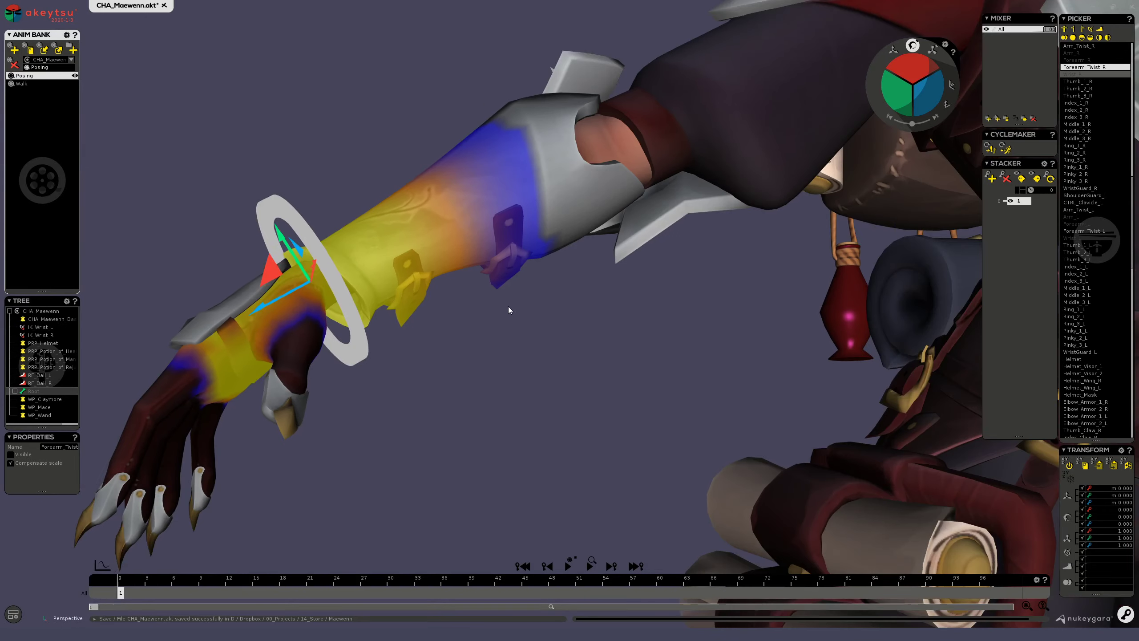
left_click_drag(510, 309, 584, 351, "alt")
left_click_drag(931, 96, 913, 49)
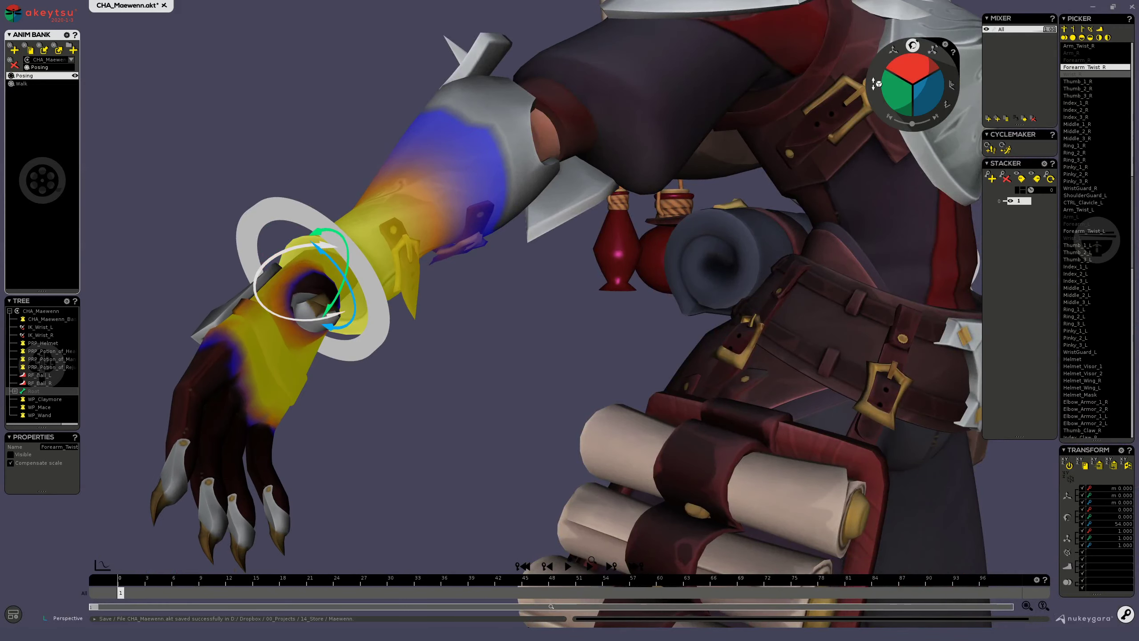
left_click_drag(548, 332, 578, 375, "alt")
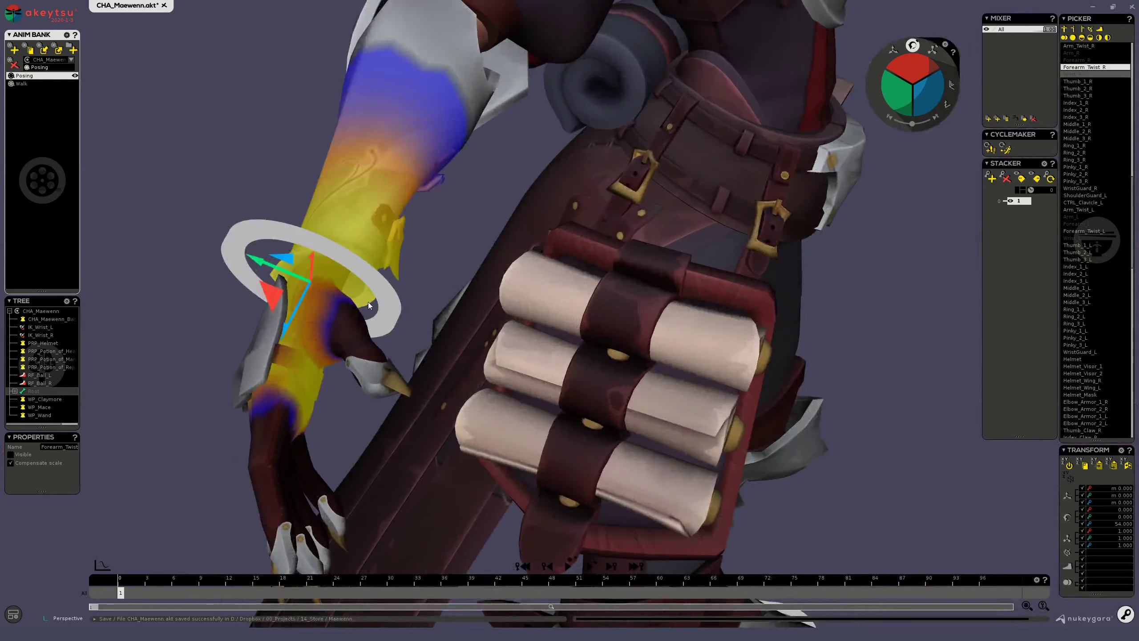
scroll(468, 173, "down", 3)
left_click_drag(468, 172, 628, 213, "alt")
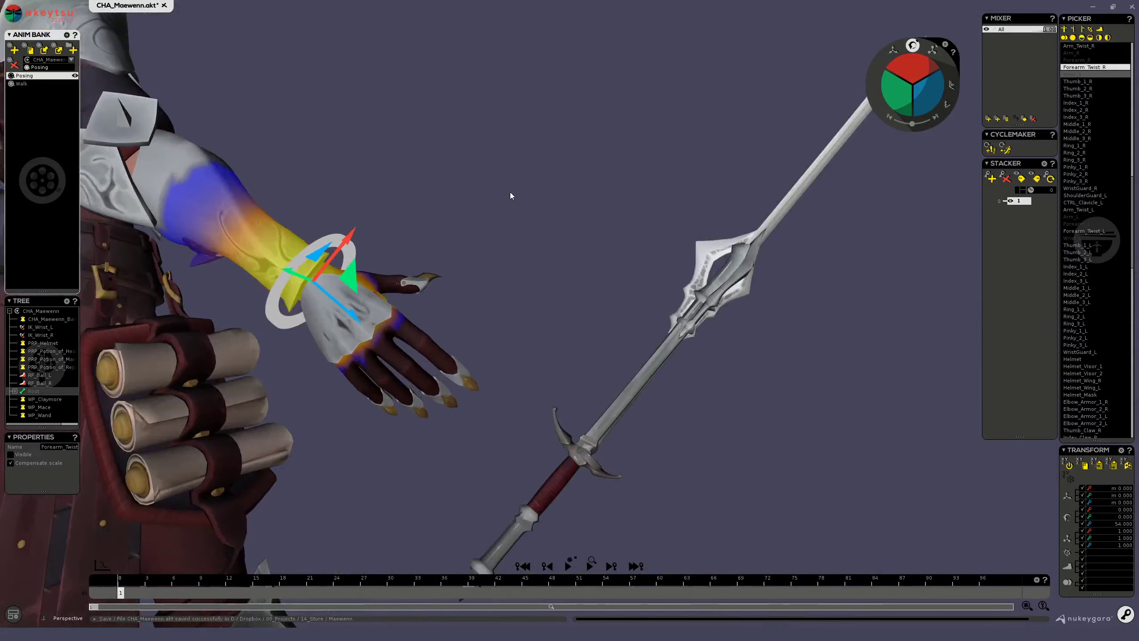
middle_click_drag(510, 192, 659, 226, "alt")
scroll(475, 276, "up", 3)
left_click_drag(388, 322, 520, 317, "alt")
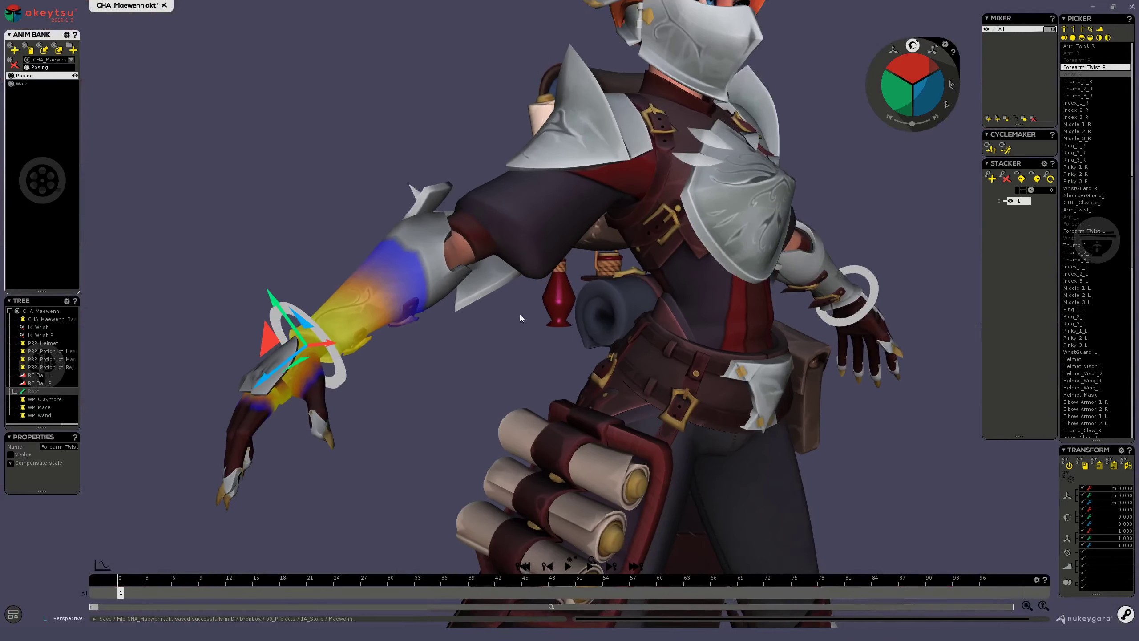
- Swing the right leg up by rotating Thigh_R, and twist Thigh_Twist_R by 15.9 degrees around the Z axis
scroll(560, 354, "up", 2)
middle_click_drag(634, 307, 462, 332, "alt")
scroll(462, 331, "down", 1)
middle_click_drag(590, 210, 534, 283, "alt")
middle_click_drag(579, 479, 585, 182, "alt")
scroll(584, 182, "down", 1)
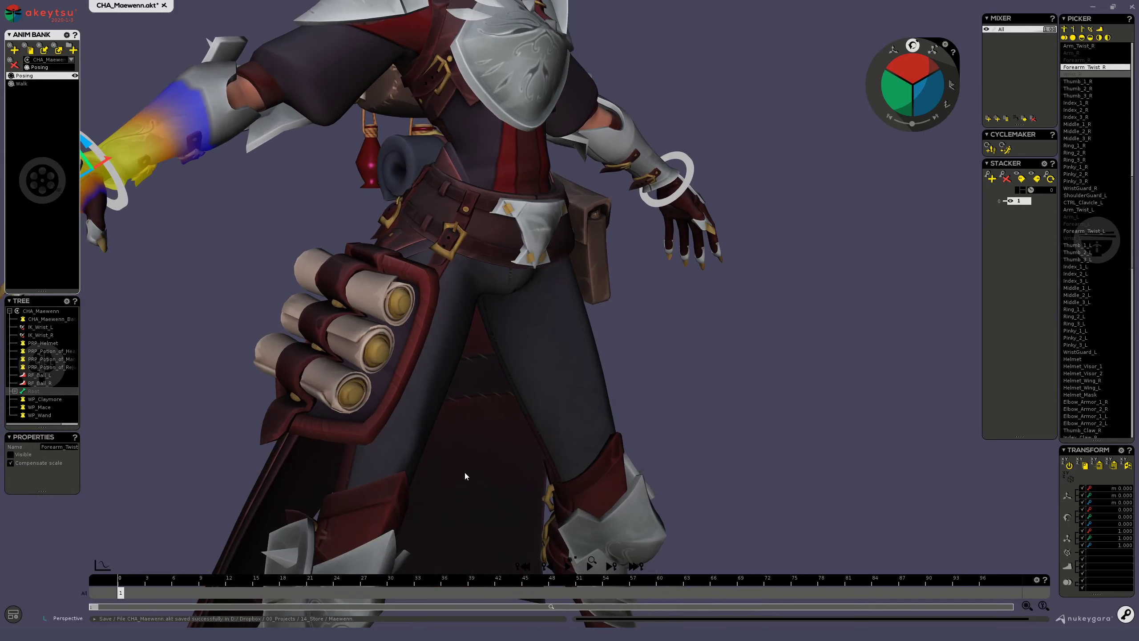
middle_click_drag(465, 472, 529, 166, "alt")
left_click(469, 192)
left_click_drag(589, 251, 473, 247, "alt")
middle_click_drag(657, 272, 623, 339, "alt")
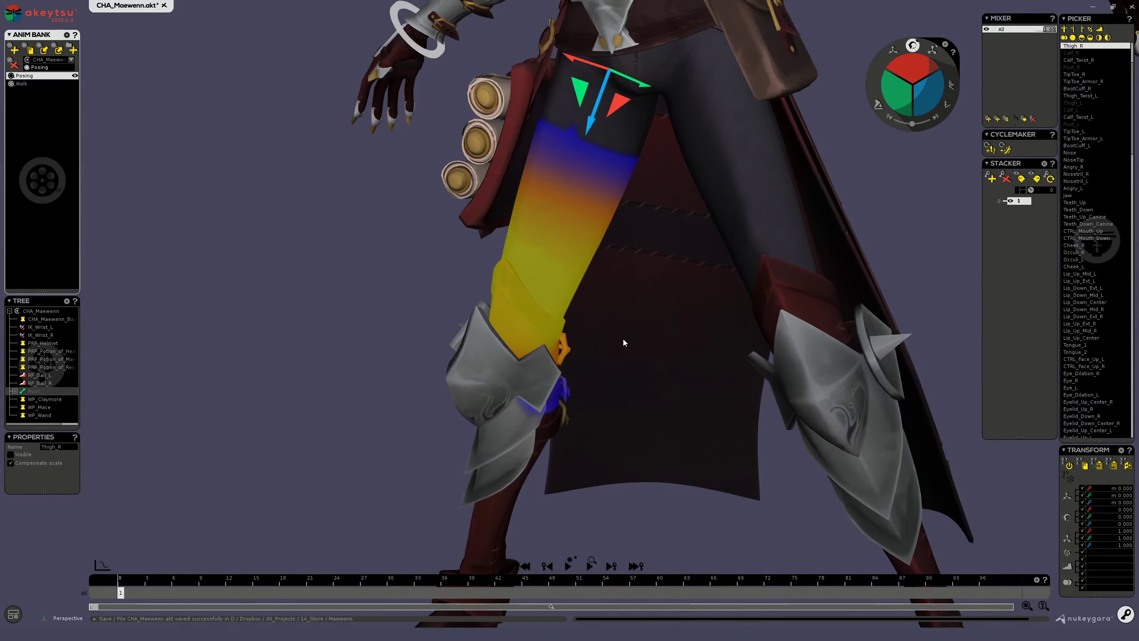
left_click_drag(914, 70, 928, 90)
key("Down")
key("Up")
key("Up")
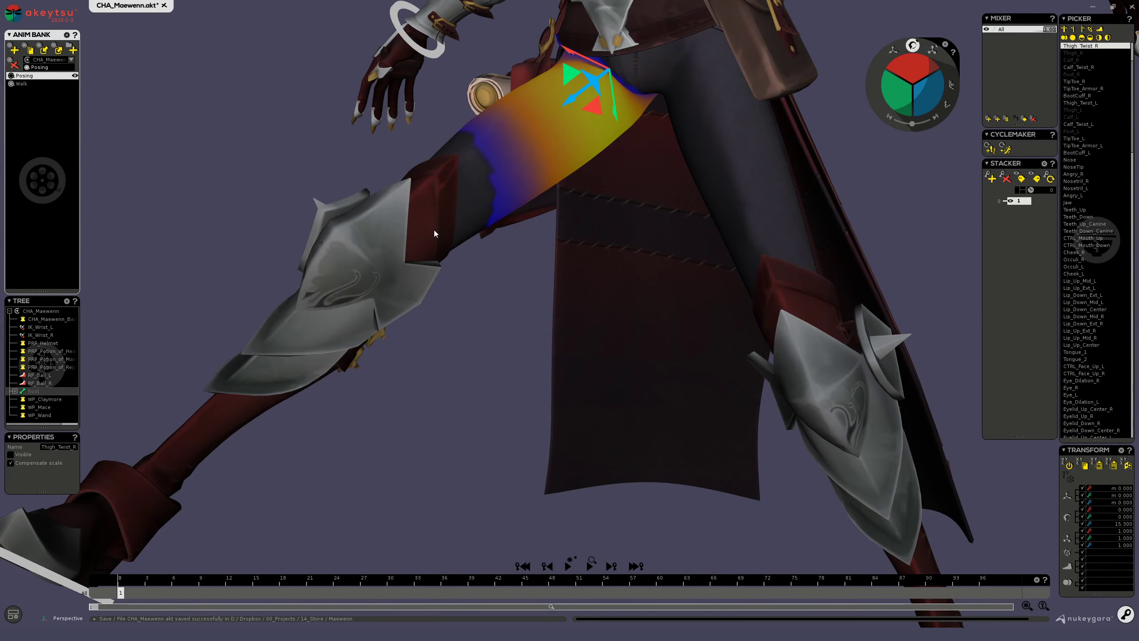
- Select Calf_R on the raised right leg and try twisting the lower leg with Calf_Twist_R around the Z axis
left_click(433, 228)
left_click_drag(444, 381, 648, 398, "alt")
key("Down")
middle_click_drag(648, 399, 300, 331, "alt")
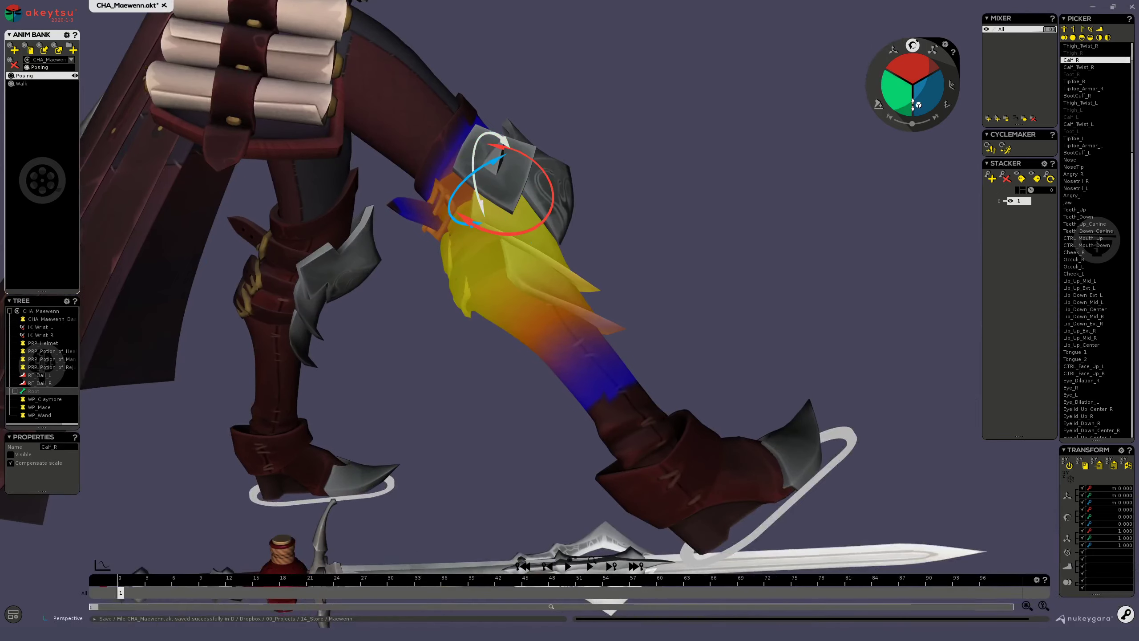
key("Down")
left_click_drag(924, 97, 920, 141)
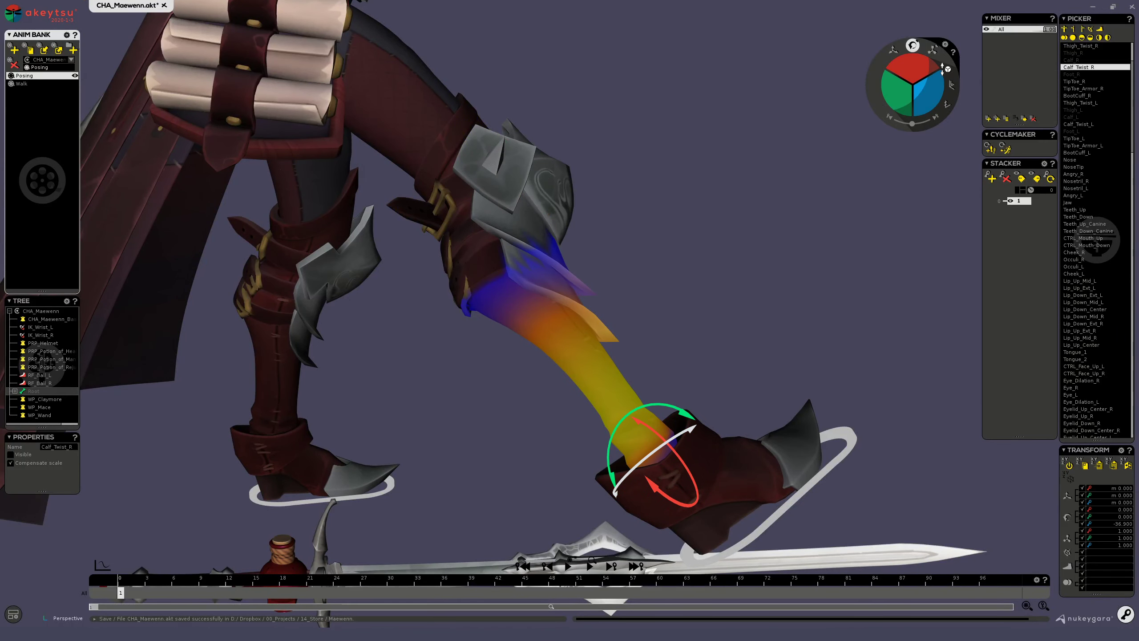
- Rotate the right foot around the Z axis using the Foot_R joint
left_click(742, 484)
left_click_drag(931, 85, 935, 108)
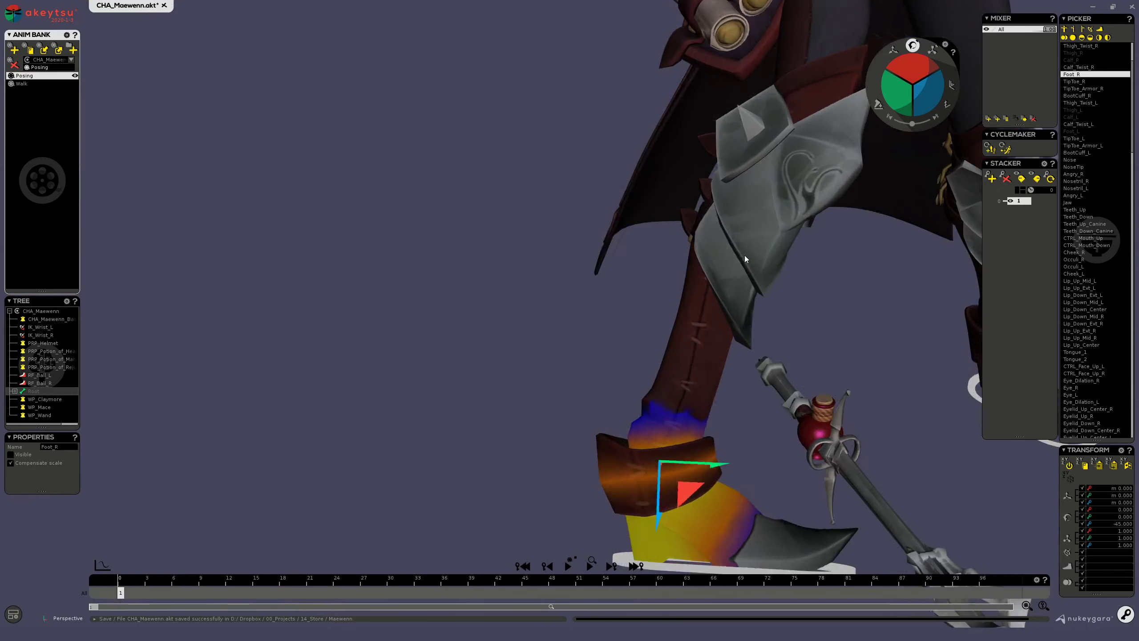
middle_click_drag(744, 255, 558, 127, "alt")
right_click_drag(557, 127, 498, 149, "alt")
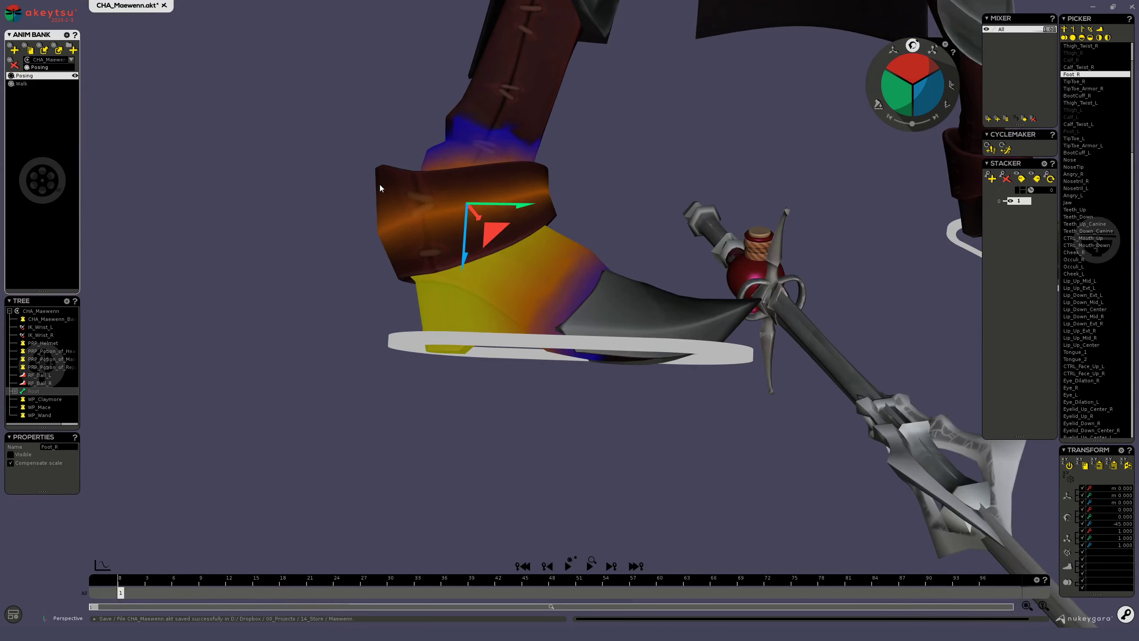
- Try rotating the right boot's cuff and toe armor, and undo the last rotation
left_click(447, 189)
left_click_drag(487, 232, 649, 327)
left_click(649, 328)
mouse_move(931, 87)
left_mouse_down()
mouse_move(916, 75)
mouse_move(920, 95)
left_mouse_up()
key("ctrl+z")
- Bend the right boot's toe by rotating the TipToe_R joint -27.9 degrees around the X axis
left_click(683, 332)
scroll(765, 320, "up", 3)
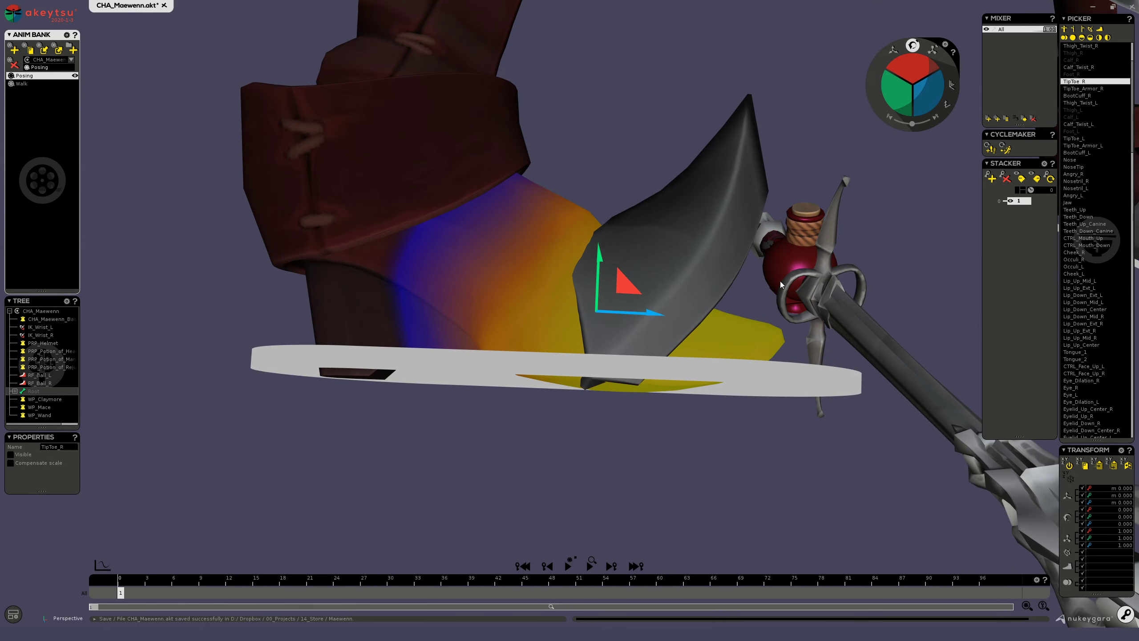
left_click_drag(780, 281, 723, 311, "alt")
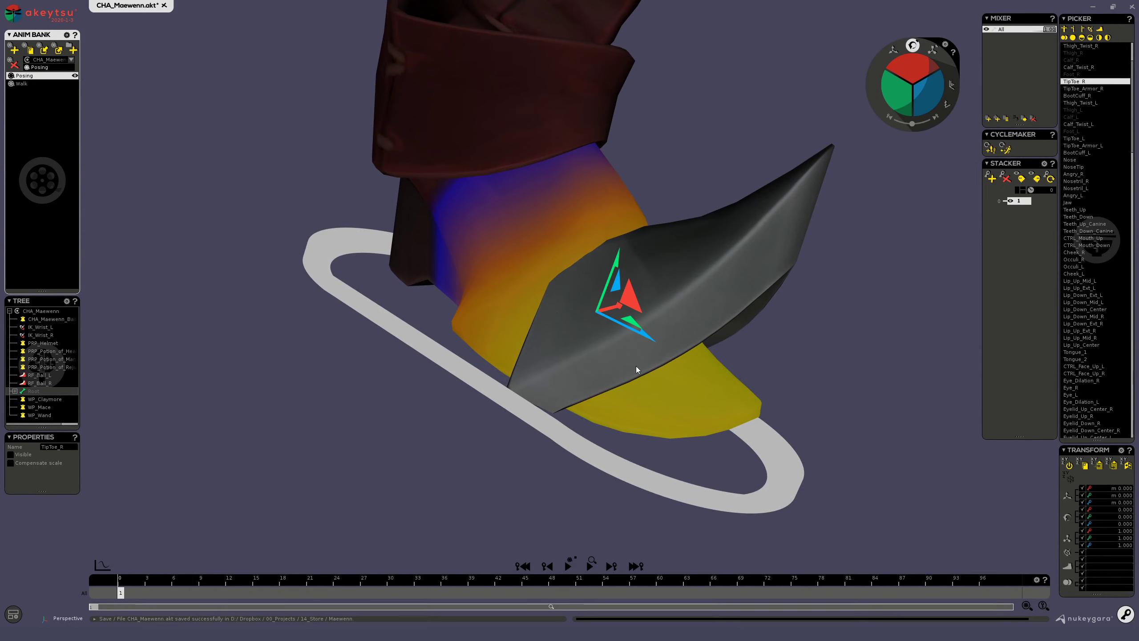
right_click_drag(849, 413, 712, 324)
left_click_drag(878, 101, 815, 283)
right_click_drag(815, 283, 648, 337)
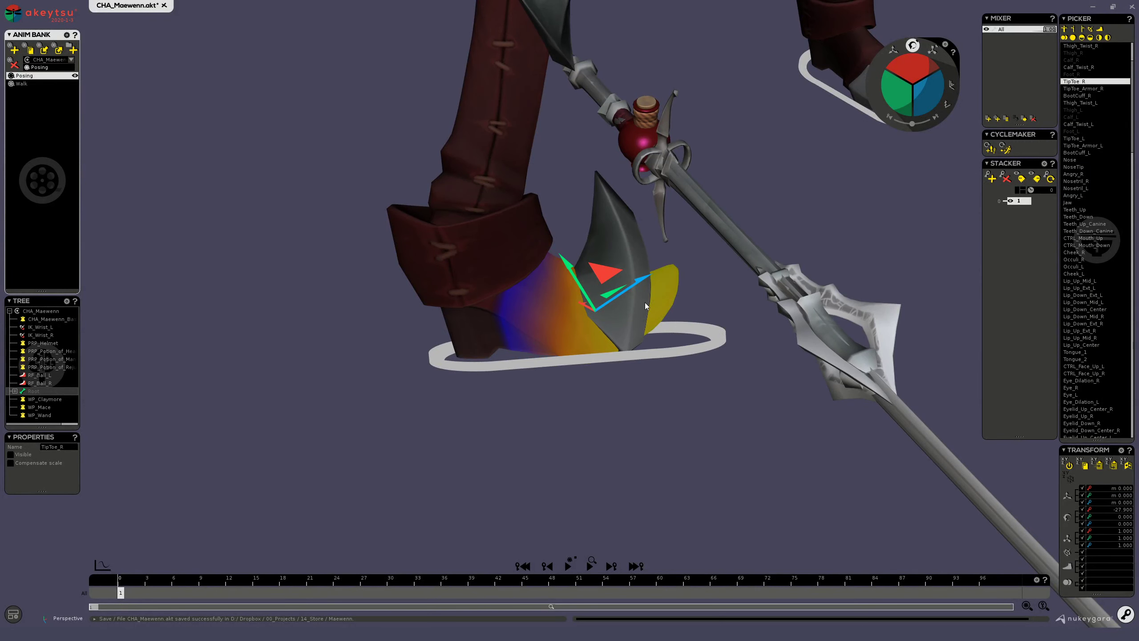
- Try moving the right foot with the RF_Ball_R target, and reset the TipToe_R and TipToe_Armor_R joints
left_click(685, 323)
key("ctrl+r")
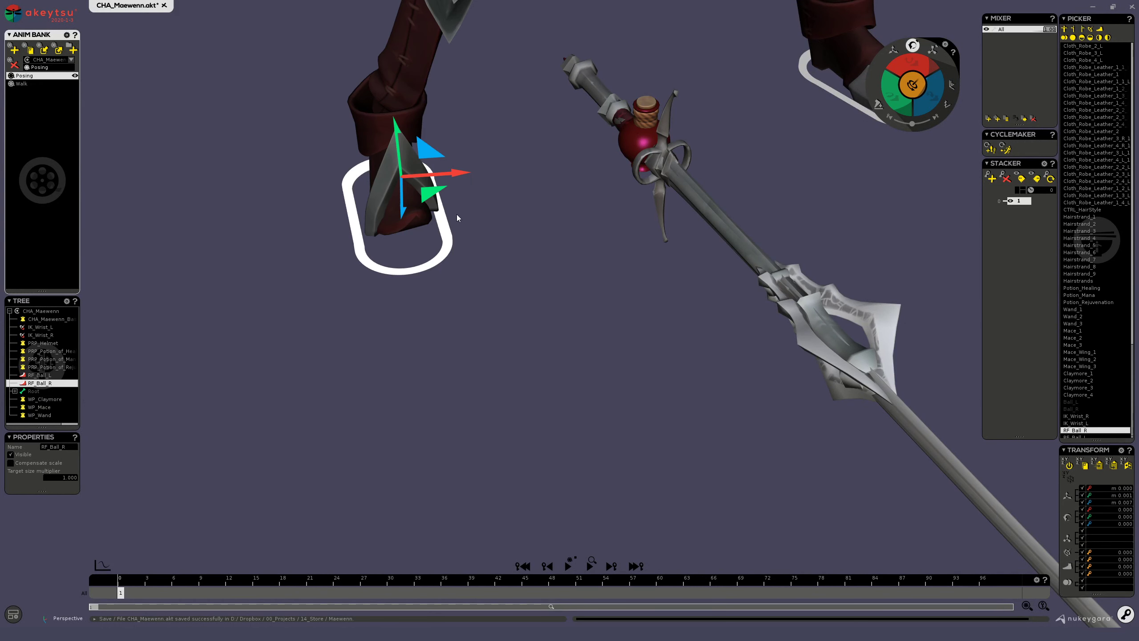
left_click(404, 221)
right_click_drag(307, 314, 578, 275)
middle_click_drag(577, 275, 533, 399)
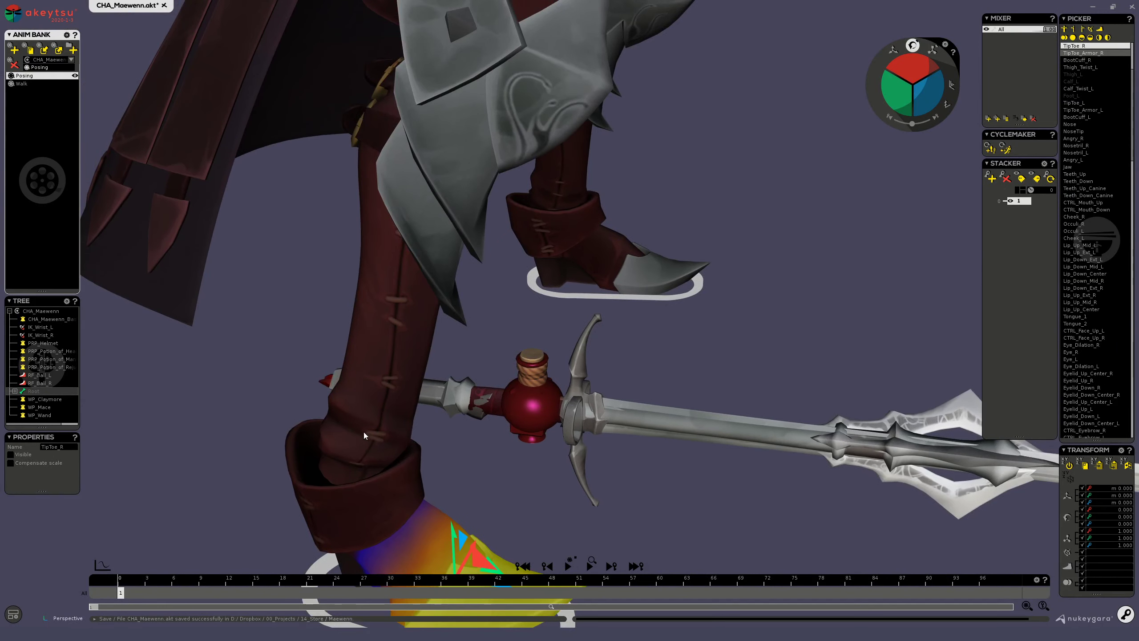
- Reset the rotation of the Calf_Twist_R joint on the right lower leg
left_click(365, 427)
key("ctrl+r")
right_click_drag(485, 325, 493, 240)
middle_click_drag(493, 239, 492, 394)
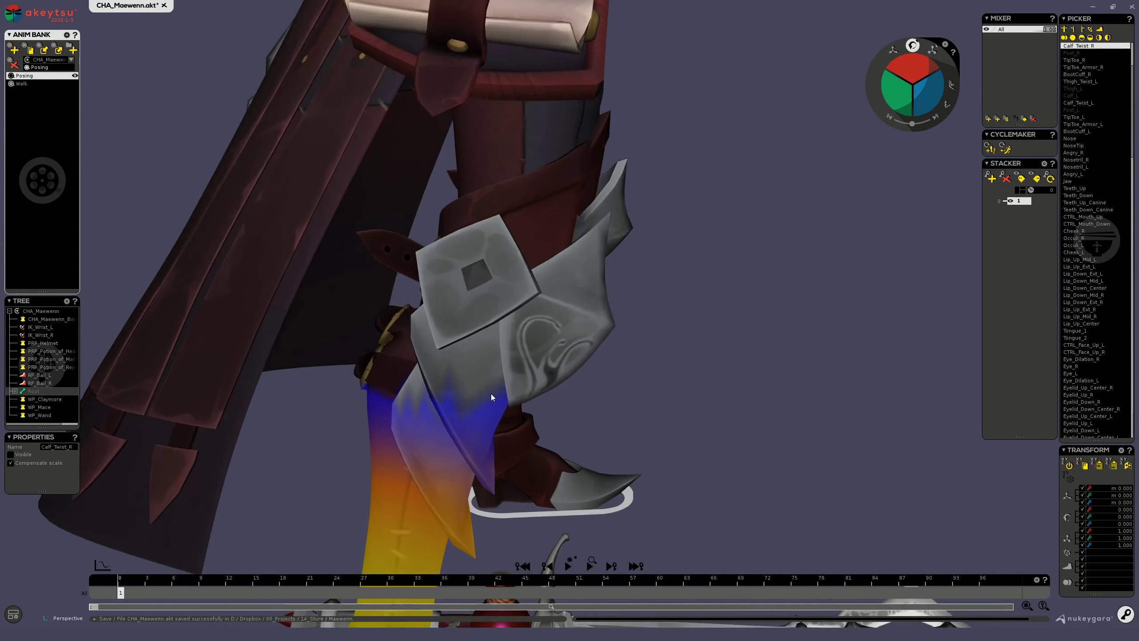
- Select the right knee's armor pieces one by one, including Knee_Armor_1_R and the spiked side plate
right_click_drag(491, 393, 501, 319)
left_click(381, 265)
right_click_drag(390, 272, 421, 399)
left_click(474, 344)
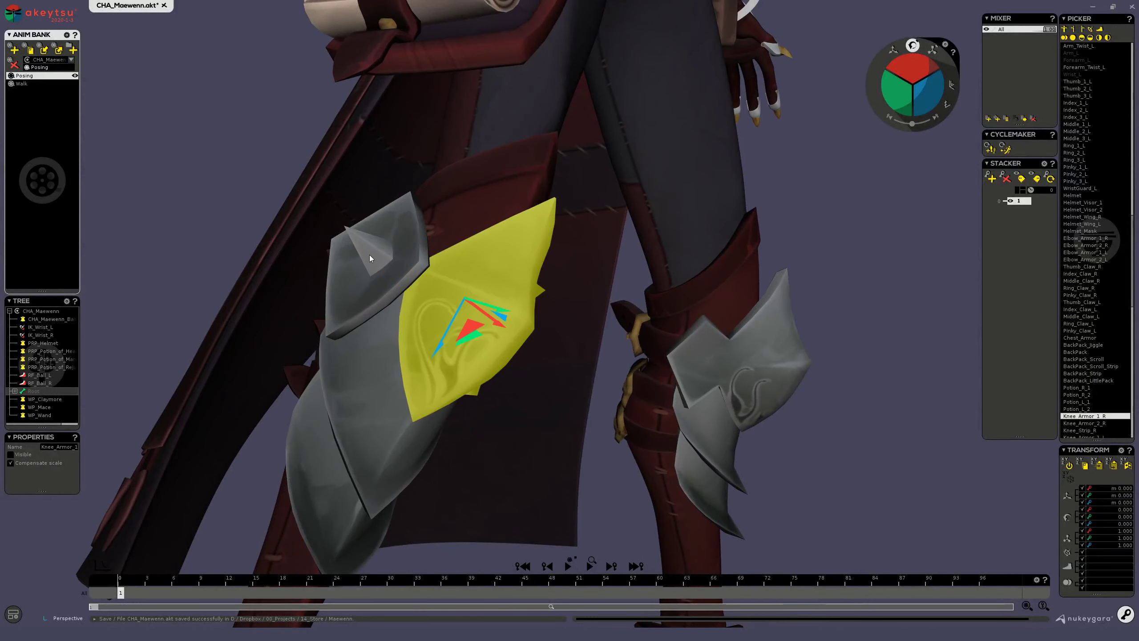
left_click(371, 262)
right_click_drag(612, 253, 627, 190)
- Select the right leg's joints on the model from Thigh_R down to Calf_Twist_R to show their influence areas
scroll(626, 186, "down", 3)
middle_click_drag(623, 193, 505, 338)
left_click(461, 271)
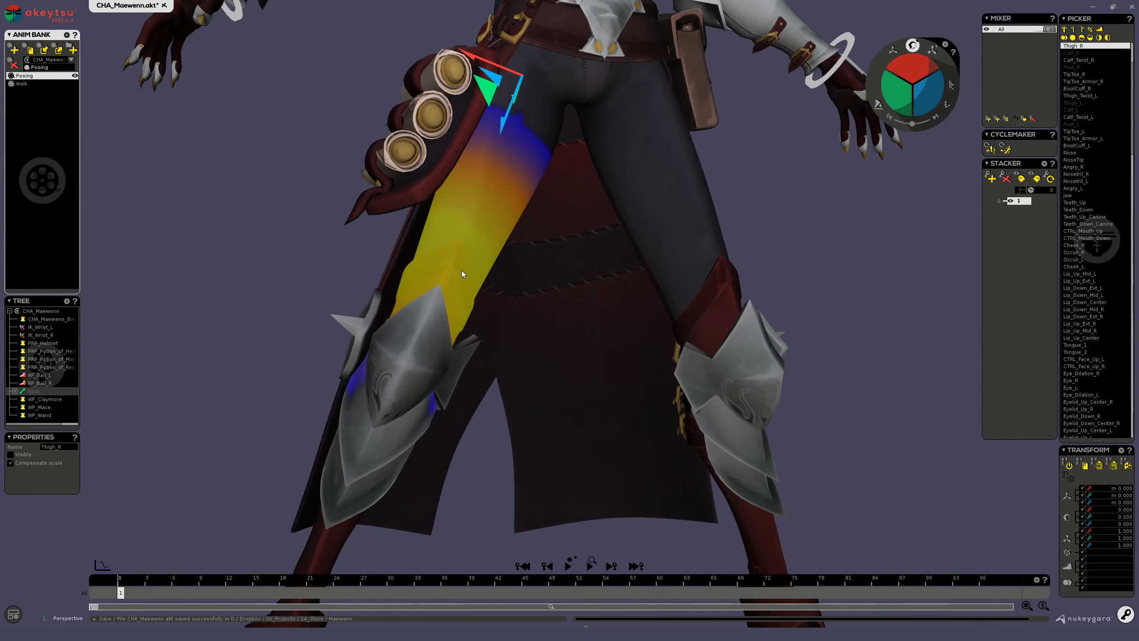
left_click(511, 151)
left_click(399, 404)
left_click(350, 498)
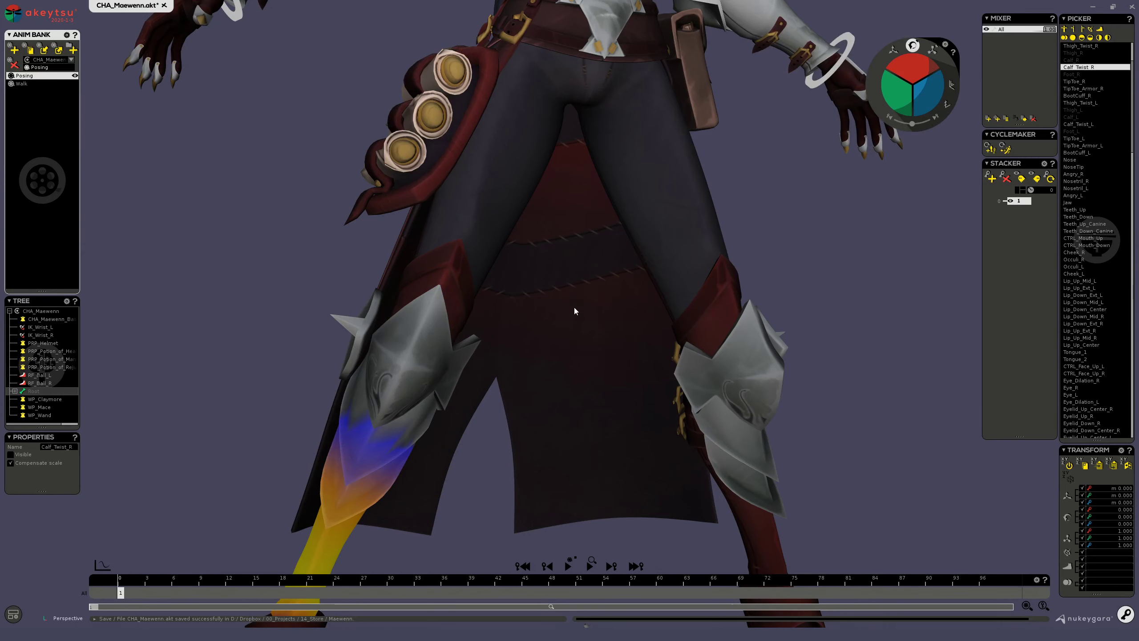
- Step the selection up the right leg from Calf_Twist_R to Thigh_Twist_R, and back to Thigh_R
scroll(843, 211, "down", 3)
middle_click_drag(861, 200, 854, 155)
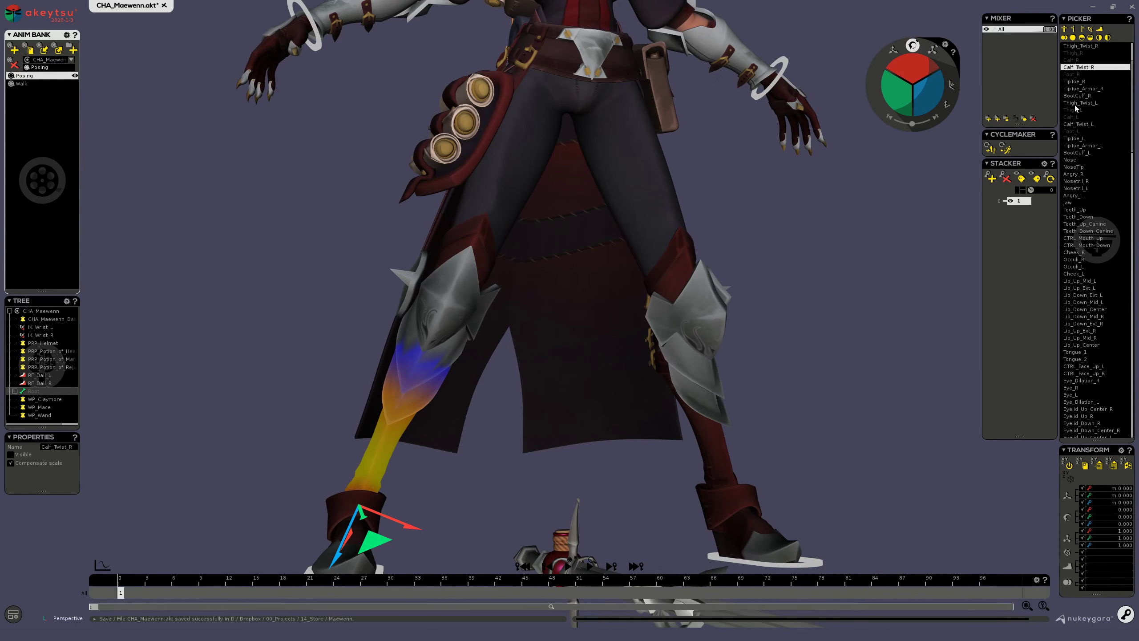
key("Up")
key("Up")
key("Up")
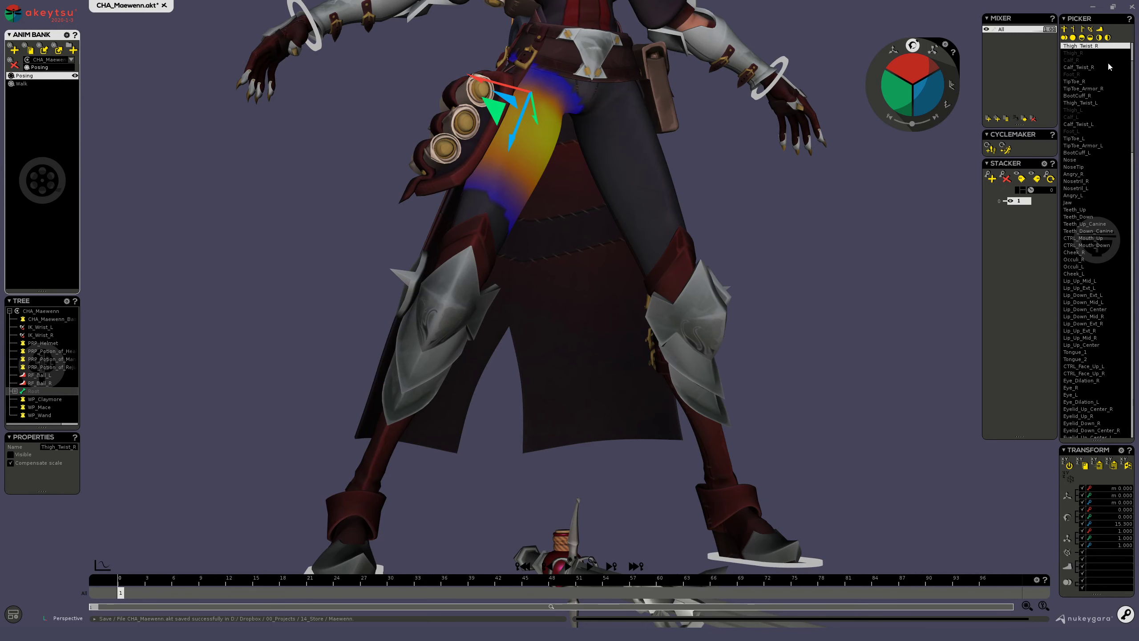
scroll(616, 229, "up", 4)
key("Down")
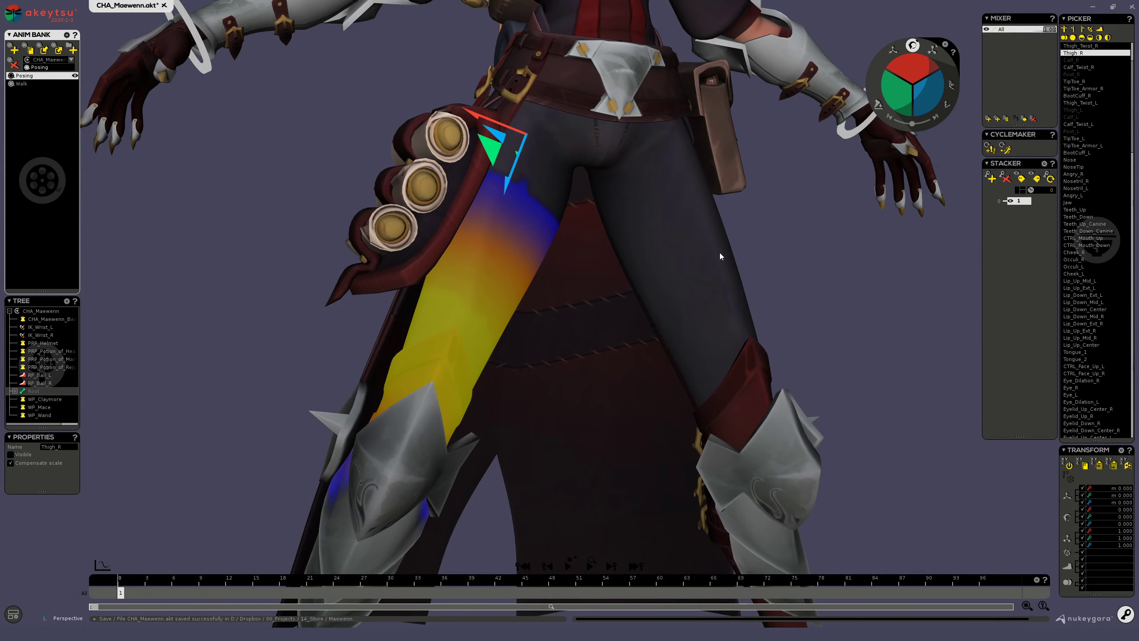
scroll(741, 288, "down", 2)
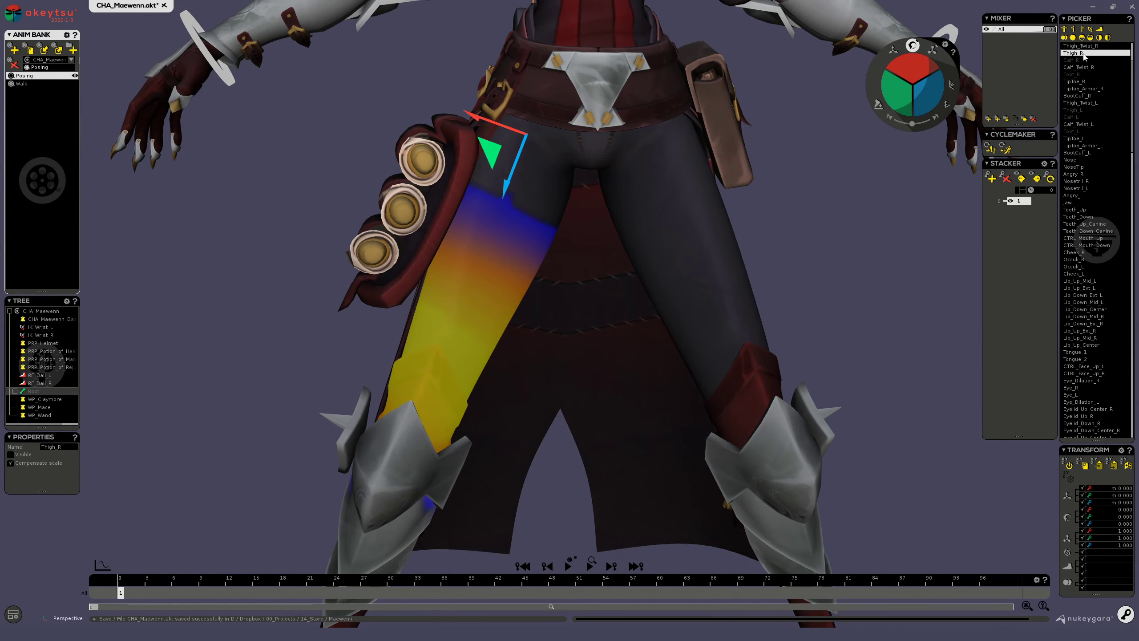
- Step the selection from Thigh_Twist_R down through Calf_R to Calf_Twist_R and inspect the right leg's side
key("Up")
key("Down")
key("Down")
middle_click_drag(556, 421, 650, 121)
middle_click_drag(368, 373, 891, 277)
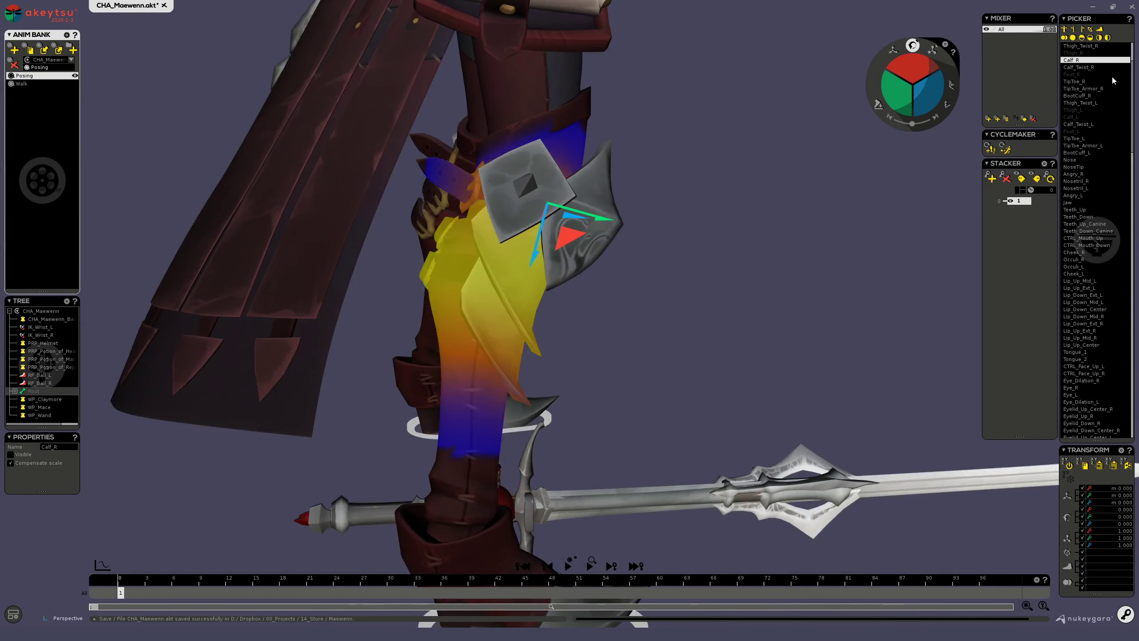
key("Down")
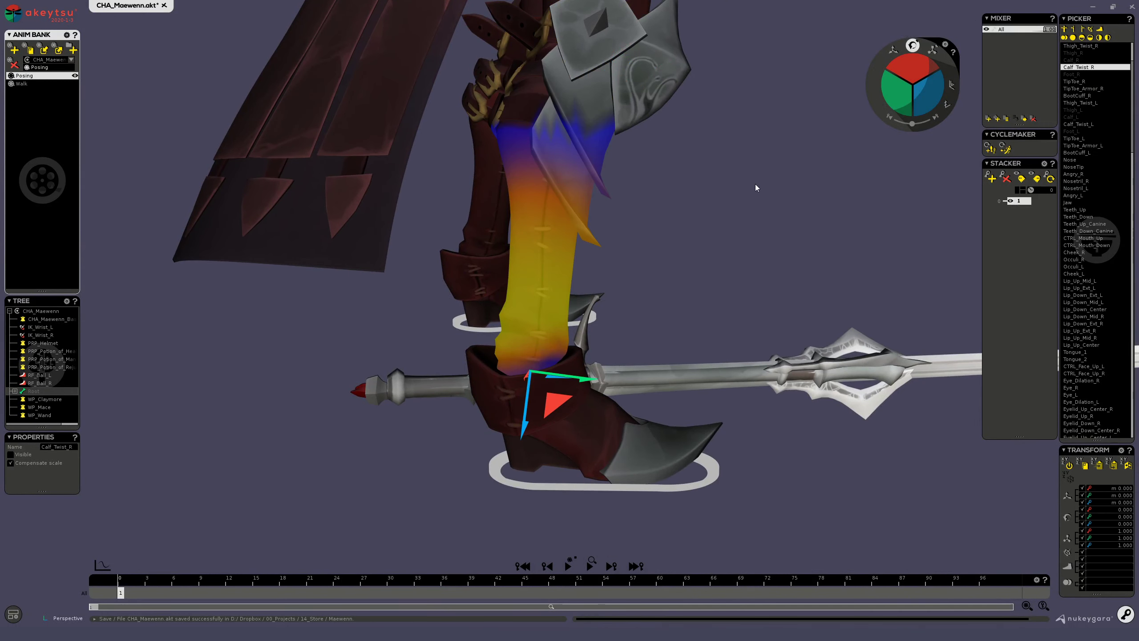
- Cycle the selection repeatedly between Thigh_R, Calf_R and Calf_Twist_R, ending on Thigh_R, to compare their influence areas
key("Up")
key("Up")
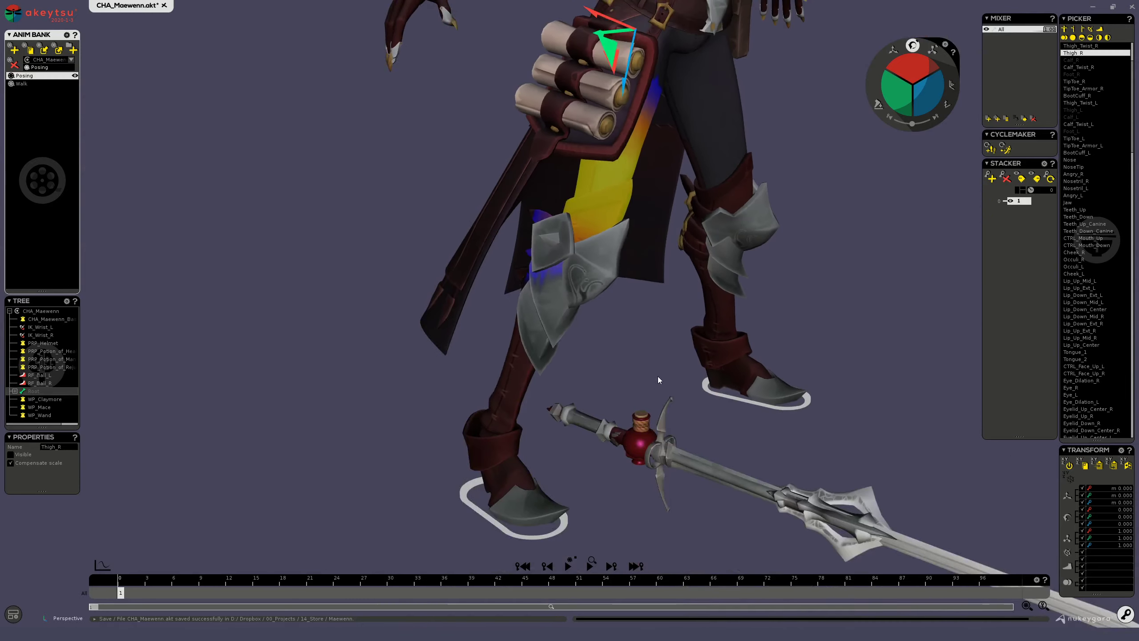
key("Down")
key("Down")
key("Up")
key("Up")
key("Down")
key("Up")
key("Down")
key("Up")
- Compare the influence areas of Thigh_R and Thigh_Twist_R on the right upper leg, ending with Thigh_R selected
left_click_drag(636, 328, 643, 250, "alt")
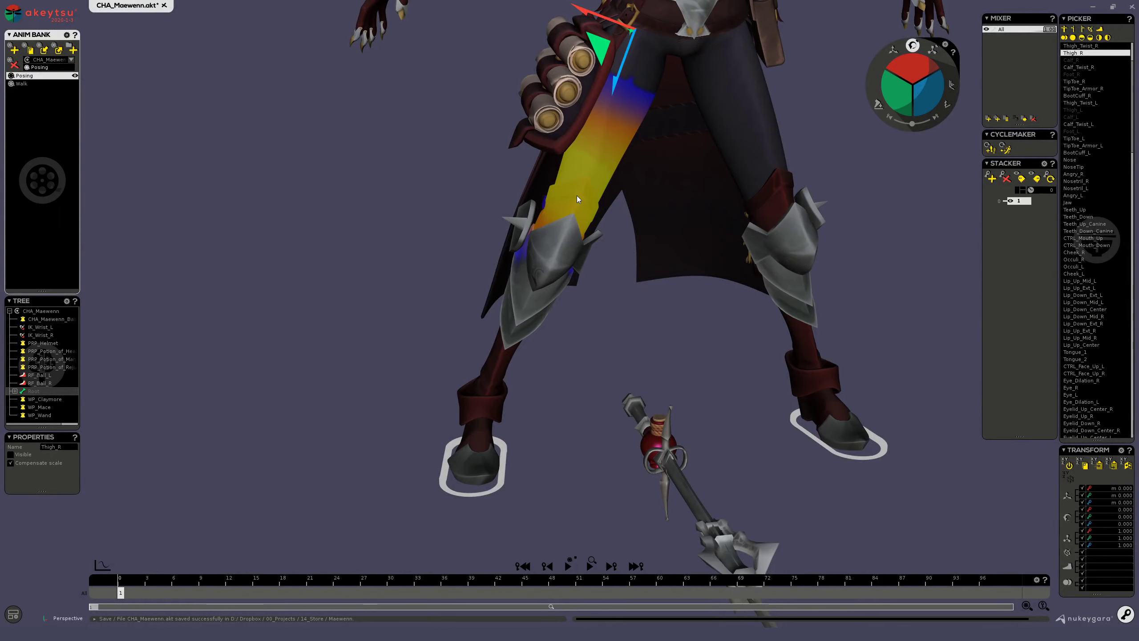
left_click_drag(593, 308, 603, 241, "alt")
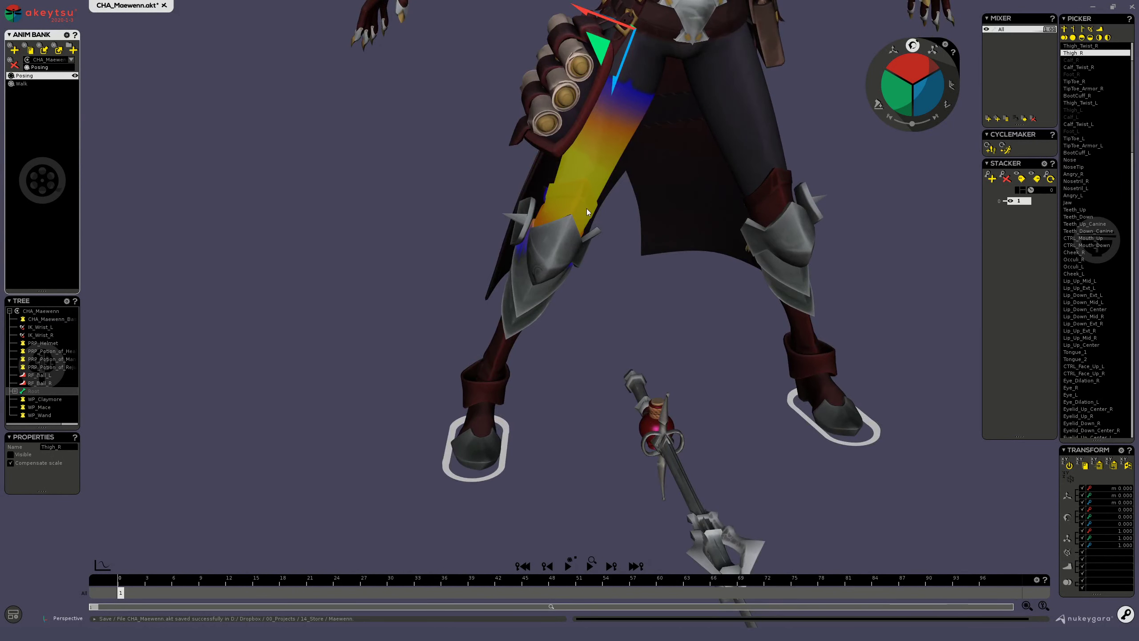
right_click_drag(645, 250, 621, 396, "alt")
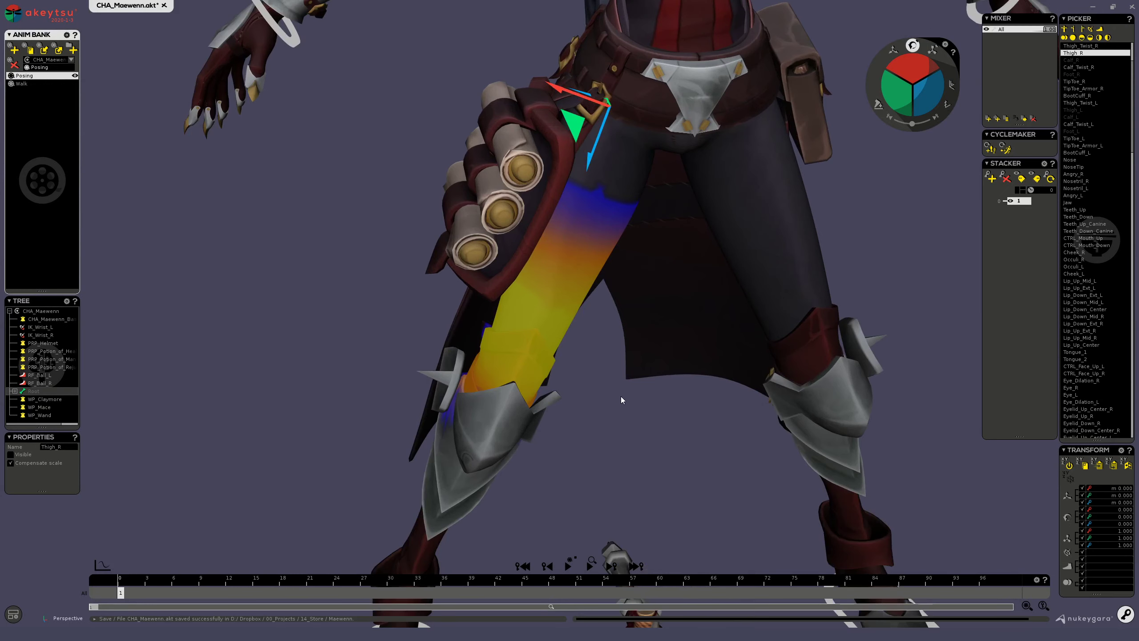
left_click(590, 229)
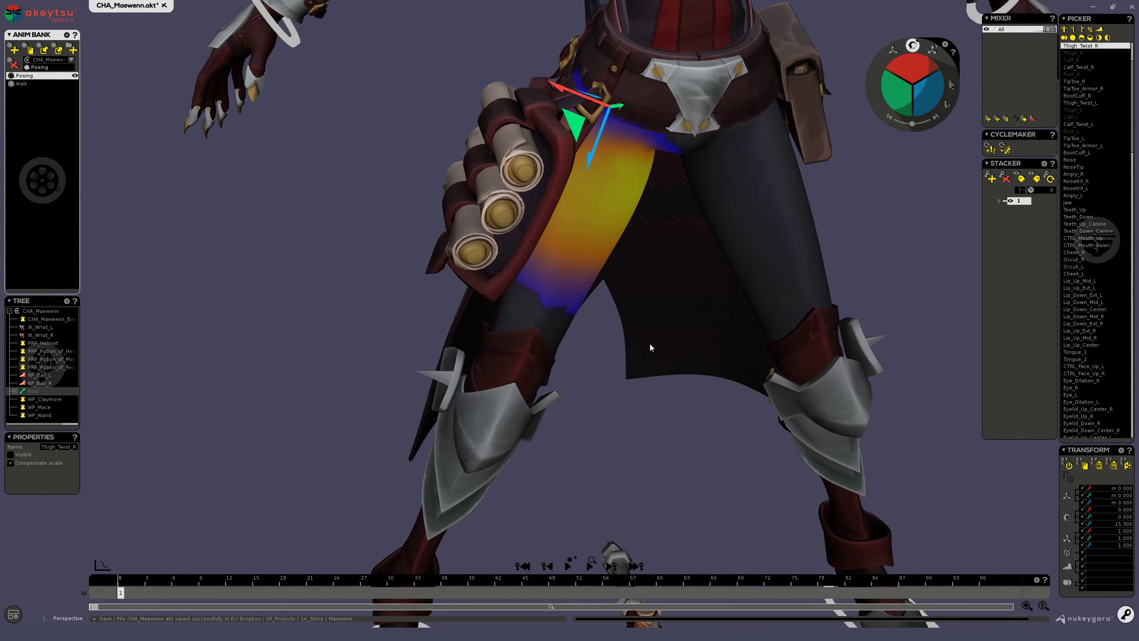
key("Up")
key("Down")
left_click_drag(646, 336, 554, 275, "alt")
key("Up")
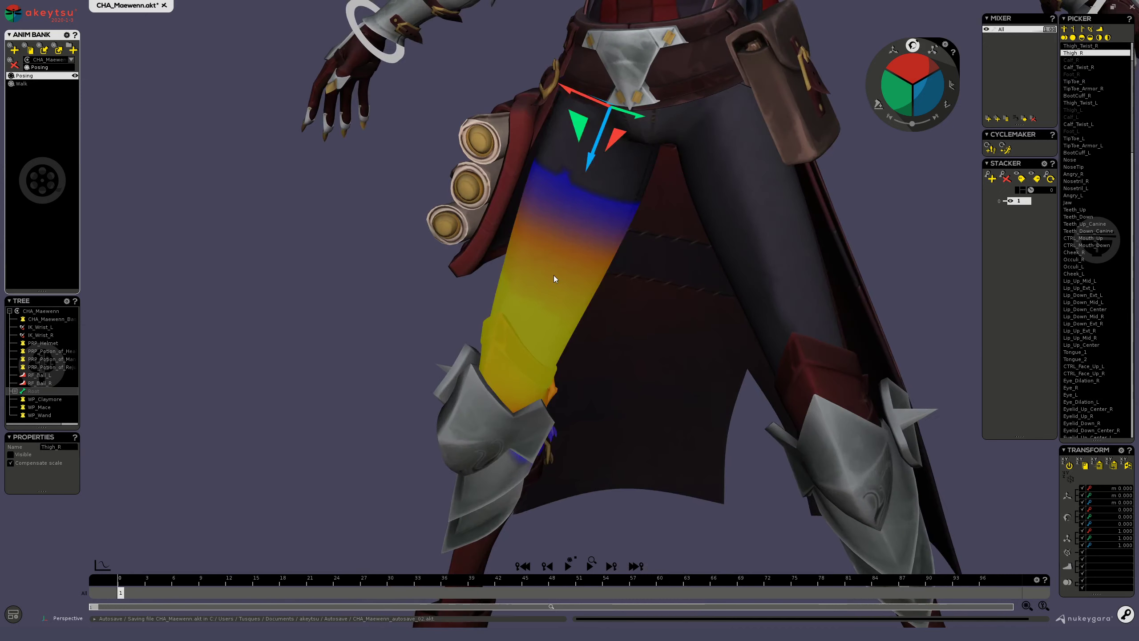
- Alternate the selection between Thigh_R and Thigh_Twist_R, ending on Thigh_Twist_R, to examine their influence from the front
key("Down")
key("Up")
key("Down")
left_click_drag(455, 282, 472, 241, "alt")
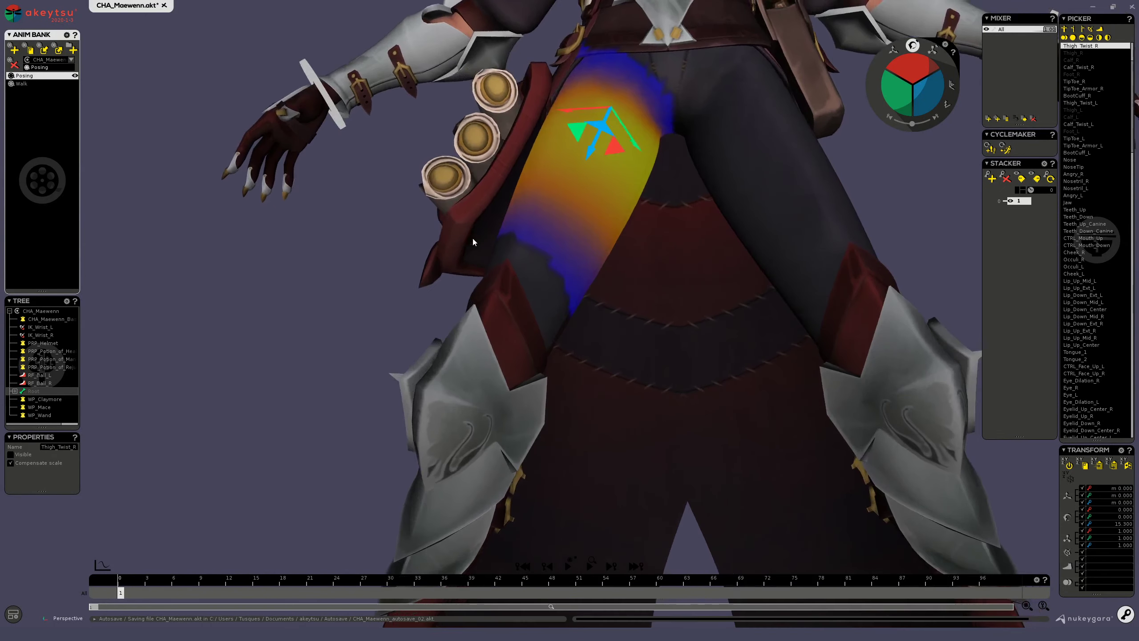
key("Up")
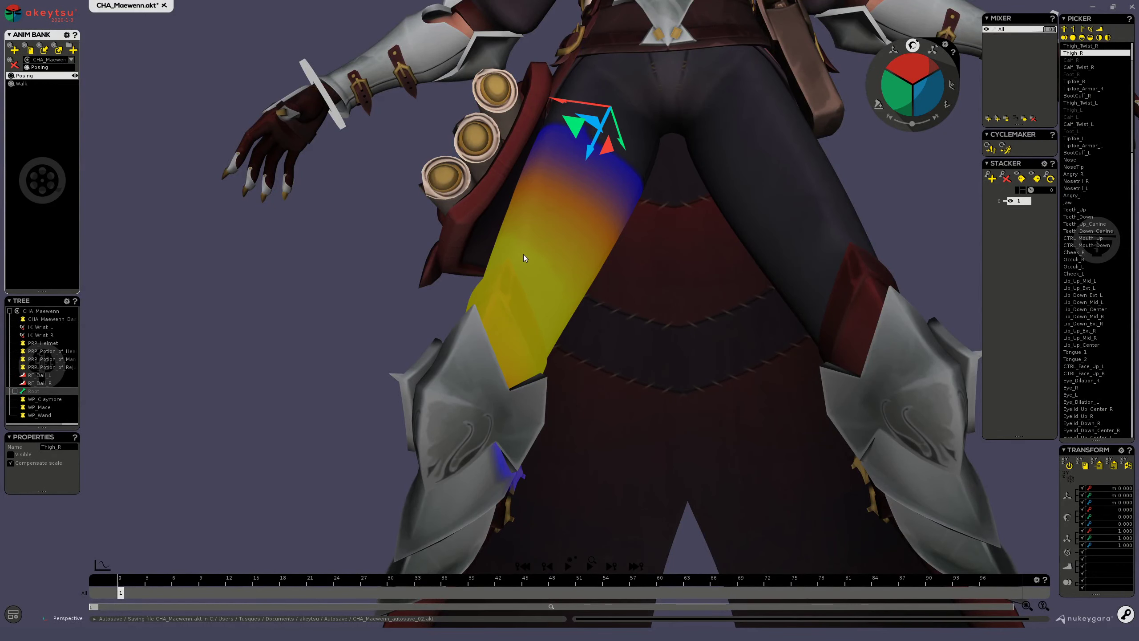
key("Down")
- Move the BackPack joint away from the character's back
left_click_drag(647, 153, 747, 194, "alt")
middle_click_drag(714, 114, 642, 289, "alt")
middle_click_drag(664, 149, 632, 245, "alt")
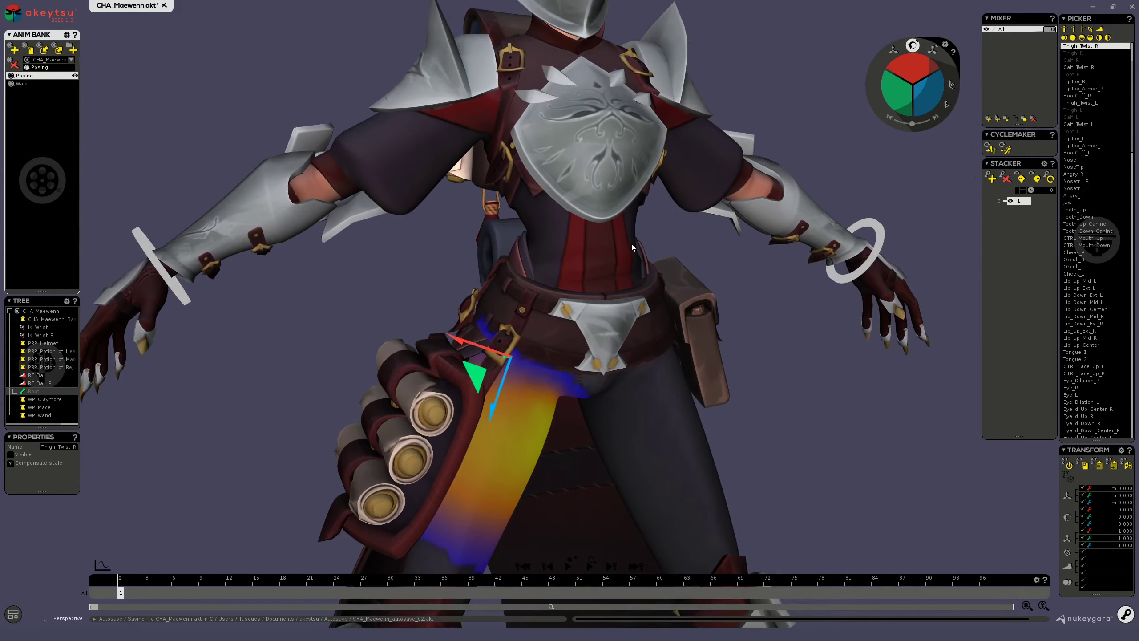
scroll(511, 239, "up", 2)
left_click_drag(511, 238, 536, 234, "alt")
middle_click_drag(536, 234, 525, 364, "alt")
left_click_drag(504, 142, 328, 218, "alt")
left_click(352, 351)
middle_click_drag(498, 327, 605, 320, "alt")
- Shift the rolled scroll on the backpack's side outward with the BackPack_Scroll joint
scroll(605, 320, "down", 3)
left_click_drag(605, 320, 648, 325, "alt")
left_click(575, 239)
scroll(574, 252, "up", 3)
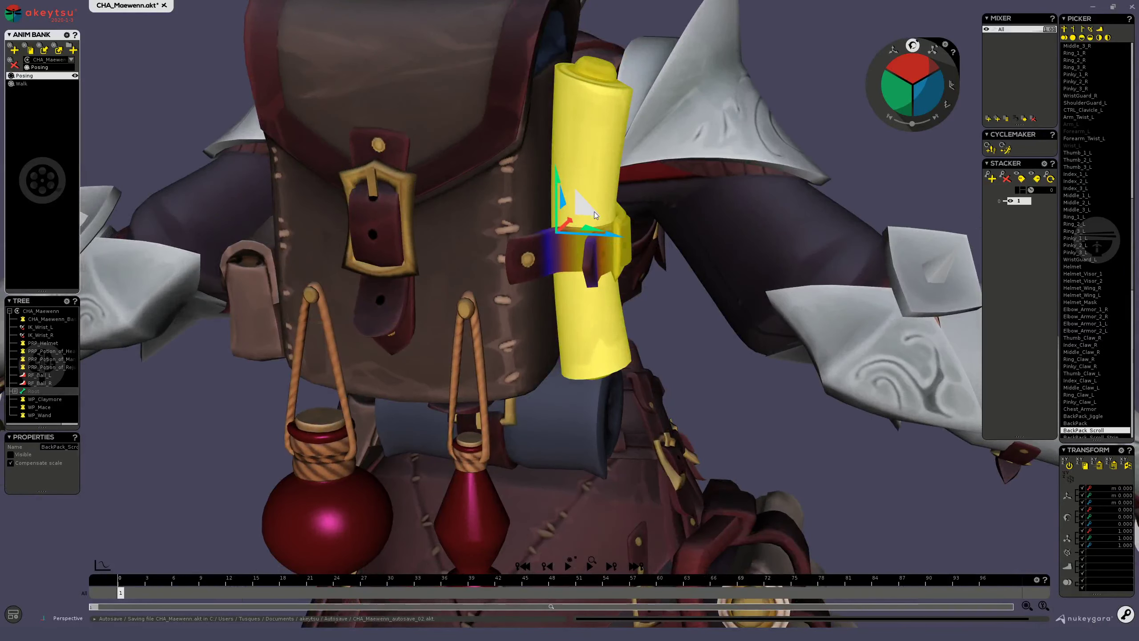
left_click_drag(594, 212, 653, 213)
- Pull out the end of the strap around the scroll with the BackPack_Scroll_Strip joint
left_click(650, 275)
left_click_drag(650, 275, 533, 321, "alt")
left_click_drag(530, 422, 508, 365, "alt")
left_click_drag(324, 317, 460, 348, "alt")
- Pull the backpack's front closing strap outward with the BackPack_Strip joint
left_click(371, 436)
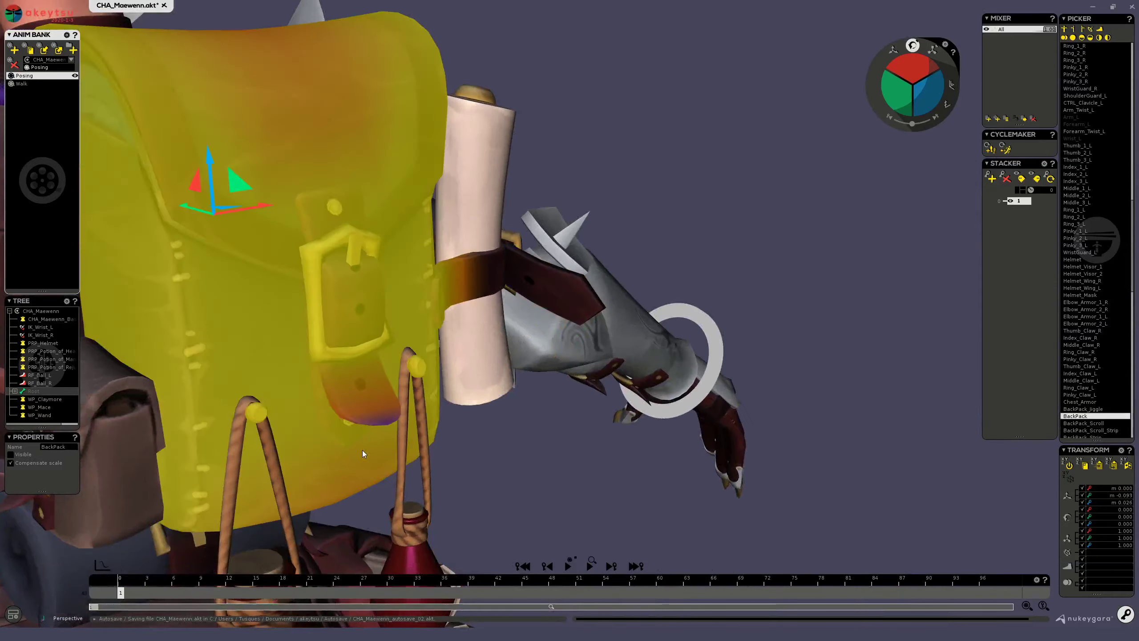
left_click_drag(371, 437, 473, 390, "alt")
left_click(469, 362)
left_click_drag(389, 292, 487, 354)
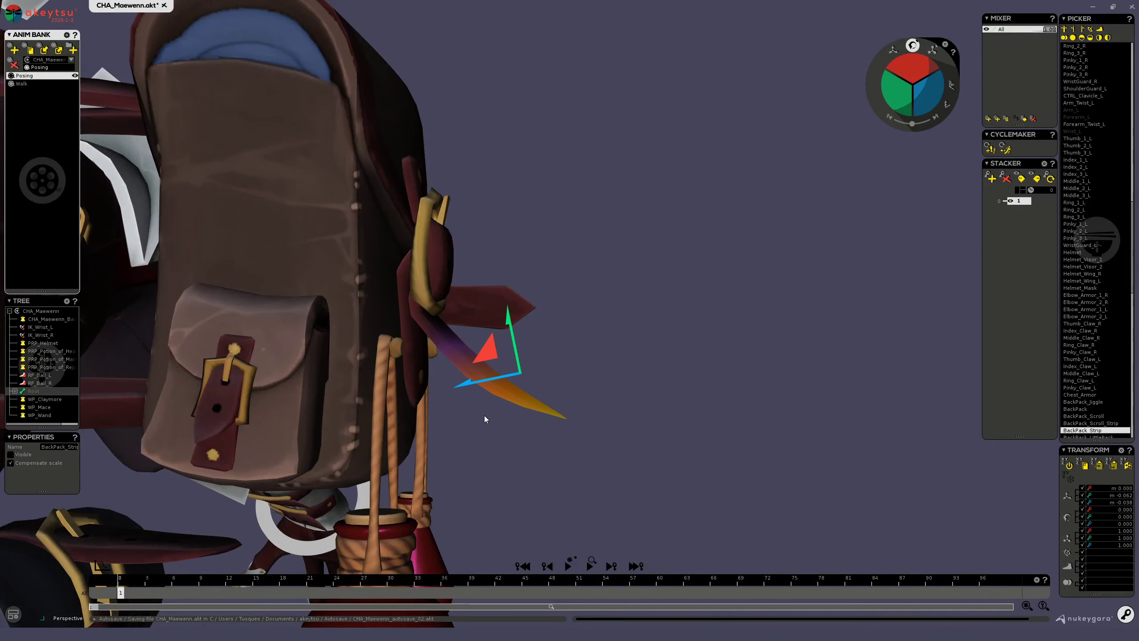
- Select the small side pouch's BackPack_LittlePack joint and move it slightly
middle_click_drag(413, 438, 509, 303)
left_click(337, 215)
middle_click_drag(506, 382, 350, 386)
mouse_move(330, 174)
middle_mouse_down()
mouse_move(323, 196)
mouse_move(321, 178)
middle_mouse_up()
left_click_drag(320, 178, 307, 188)
- Swing the large round potion up to the side by rotating its Potion_L_1 and Potion_L_2 joints
scroll(505, 270, "down", 3)
scroll(504, 270, "down", 1)
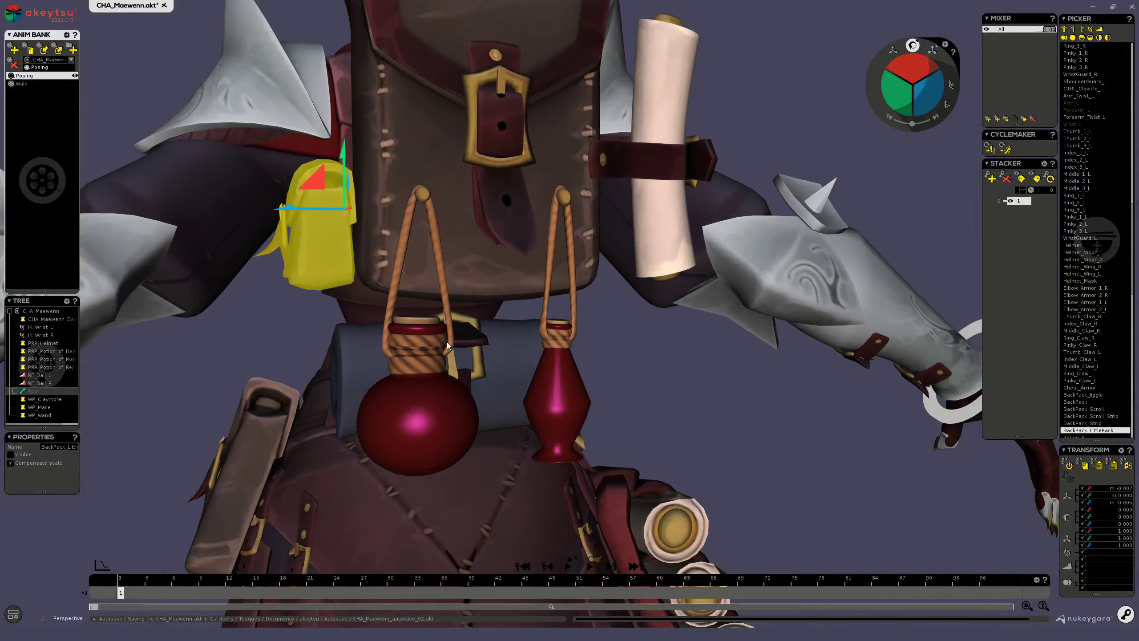
left_click(447, 343)
key("Up")
left_click_drag(917, 69, 879, 145)
key("Down")
left_click_drag(895, 95, 886, 119)
scroll(438, 287, "down", 5)
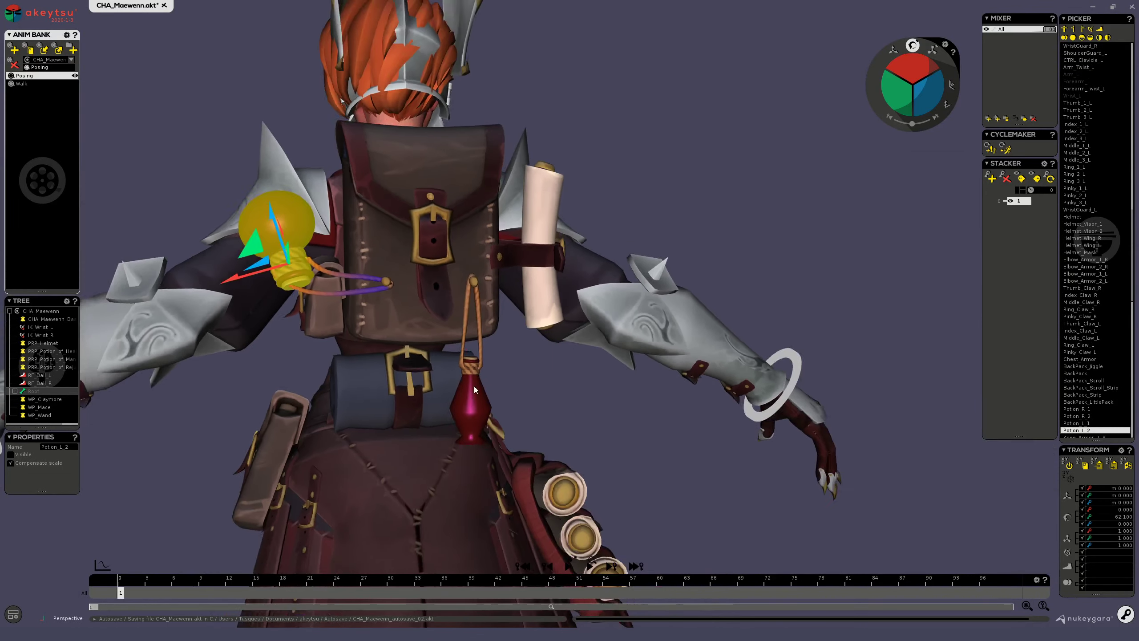
- Add Potion_L_1 to the selected Potion_L_2 and reset both joints
left_click_drag(439, 287, 472, 323, "alt")
left_click(376, 270, "shift")
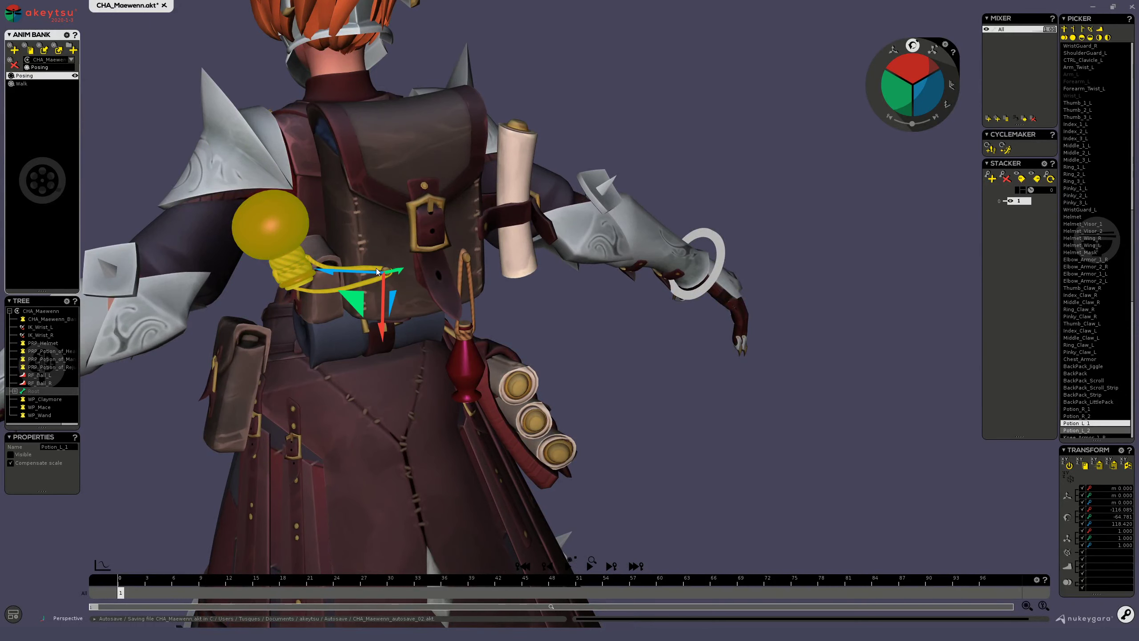
key("BackSpace")
- Select the BackPack_Jiggle joint through the backpack and move it slightly
scroll(394, 195, "up", 4)
left_click_drag(422, 183, 507, 169, "alt")
left_click(584, 195)
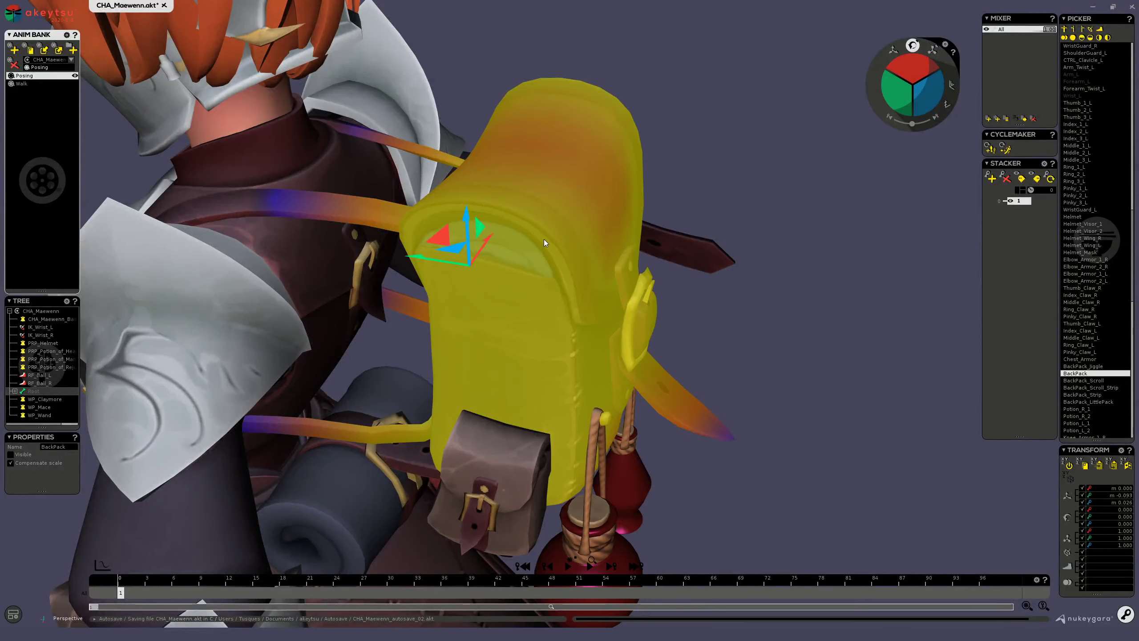
key("Up")
left_click_drag(704, 310, 629, 252, "alt")
middle_click_drag(606, 379, 607, 304, "alt")
mouse_move(558, 194)
left_mouse_down()
mouse_move(575, 200)
mouse_move(567, 205)
left_mouse_up()
- Undo the BackPack_Jiggle move and reset the BackPack joint together with all its child joints
left_click_drag(661, 296, 582, 300, "alt")
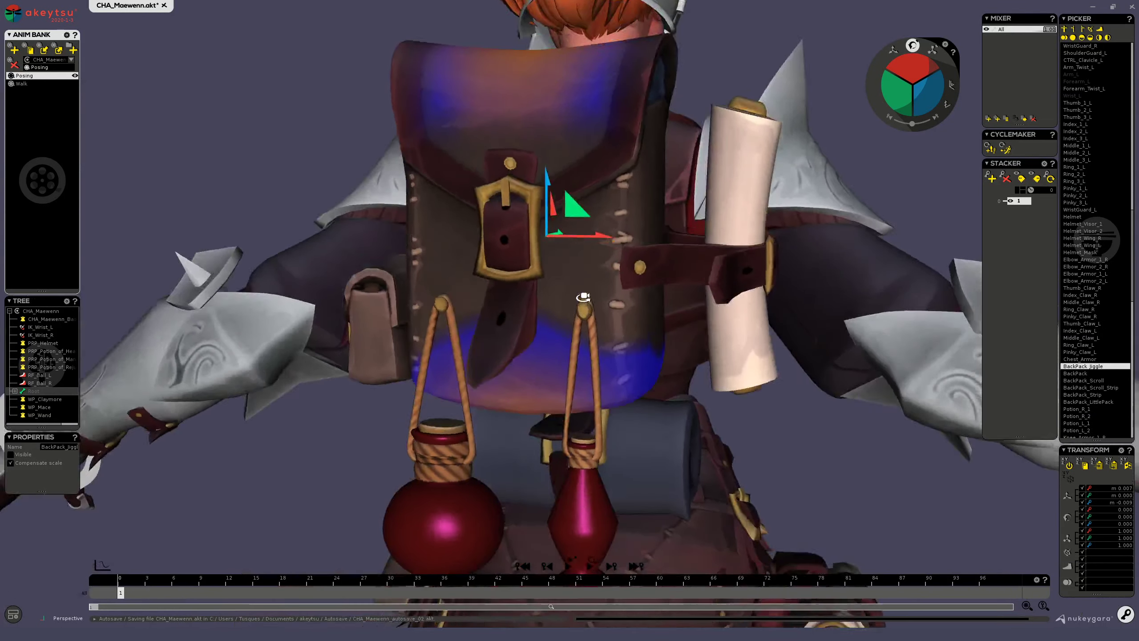
right_click_drag(582, 300, 584, 262, "alt")
left_click_drag(584, 262, 706, 180, "alt")
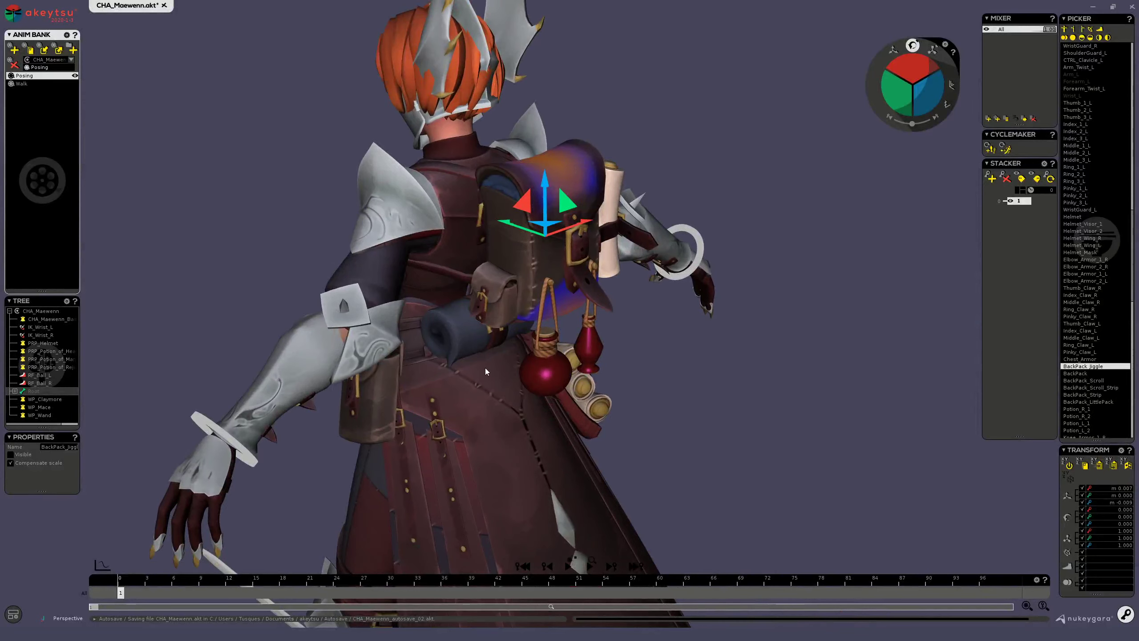
key("ctrl+z")
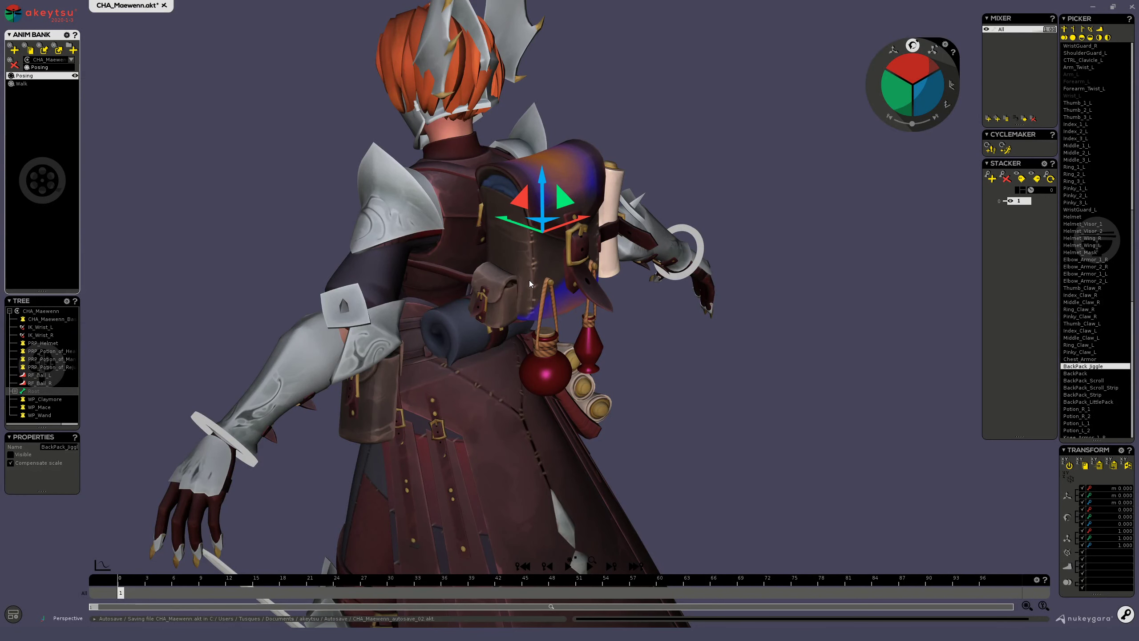
left_click(528, 278)
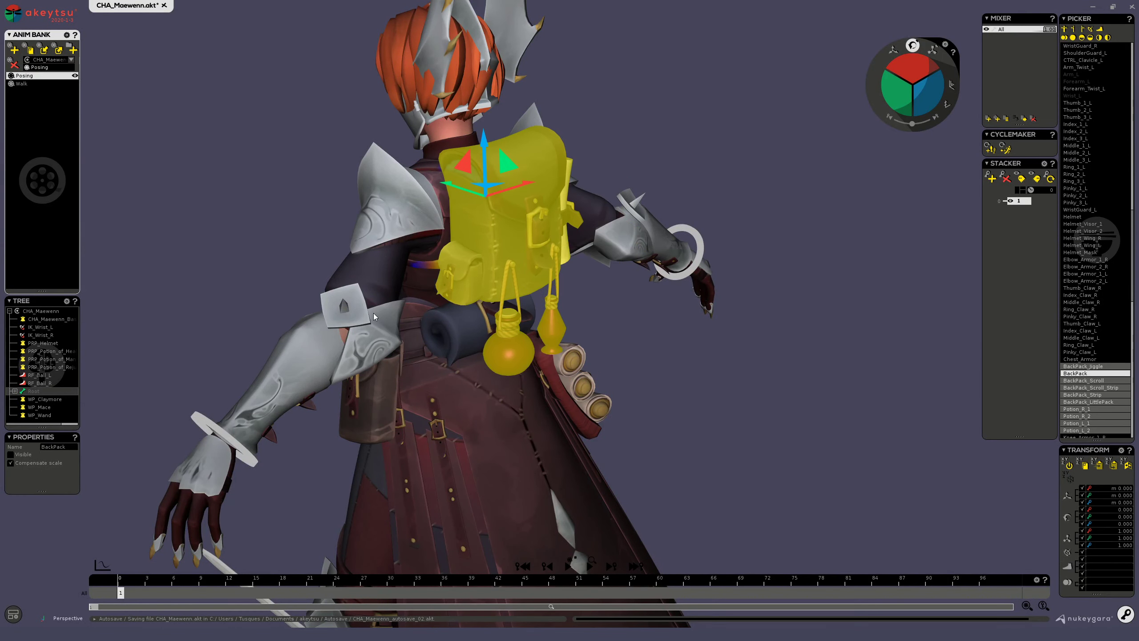
- Examine the character's lower body from front and back, and select the Cloth_Robe_1_R joint
left_click_drag(373, 313, 400, 254, "alt")
left_click_drag(377, 217, 462, 208, "alt")
middle_click_drag(556, 382, 522, 153, "alt")
right_click_drag(697, 398, 610, 395, "alt")
middle_click_drag(588, 484, 589, 284, "alt")
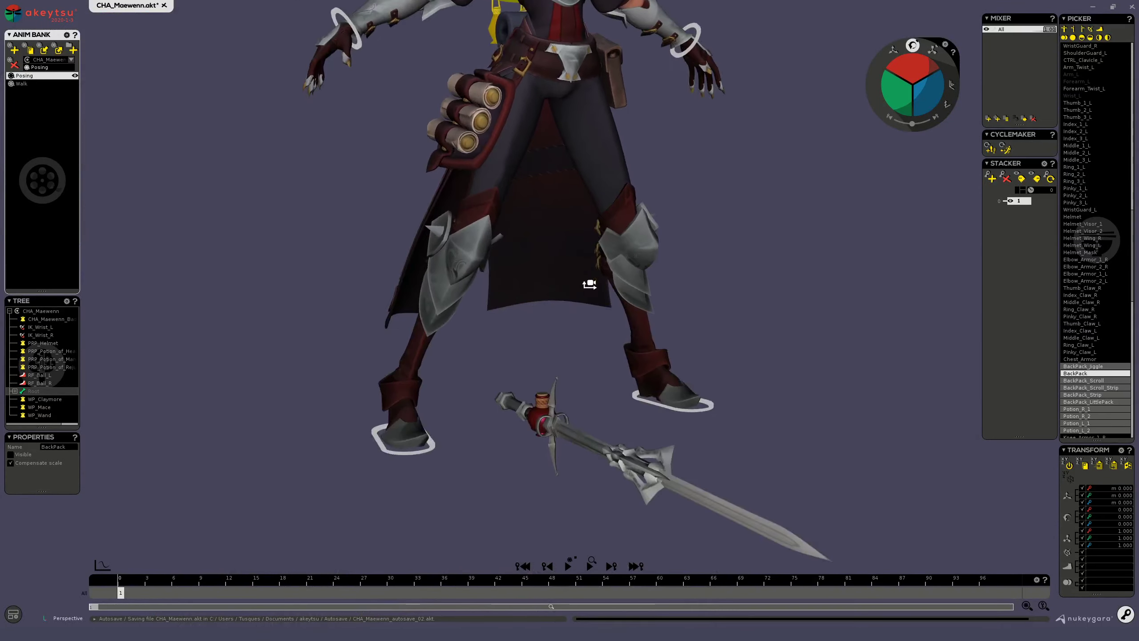
left_click_drag(445, 368, 709, 142, "alt")
middle_click_drag(663, 131, 657, 287, "alt")
right_click_drag(657, 288, 718, 276, "alt")
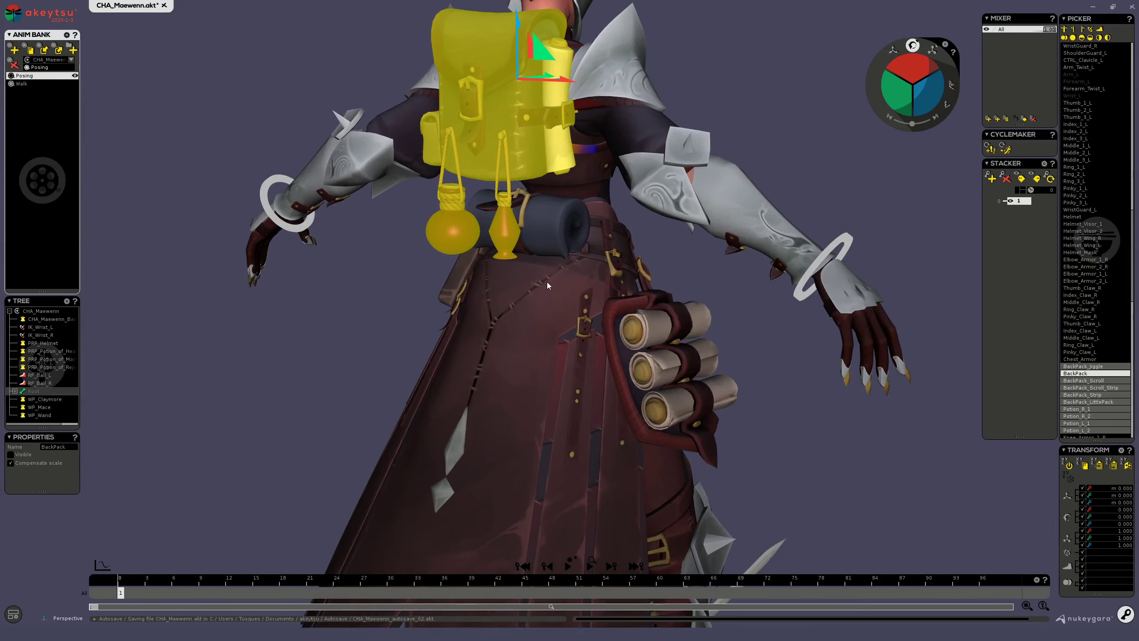
left_click(571, 336)
left_click_drag(652, 445, 588, 370, "alt")
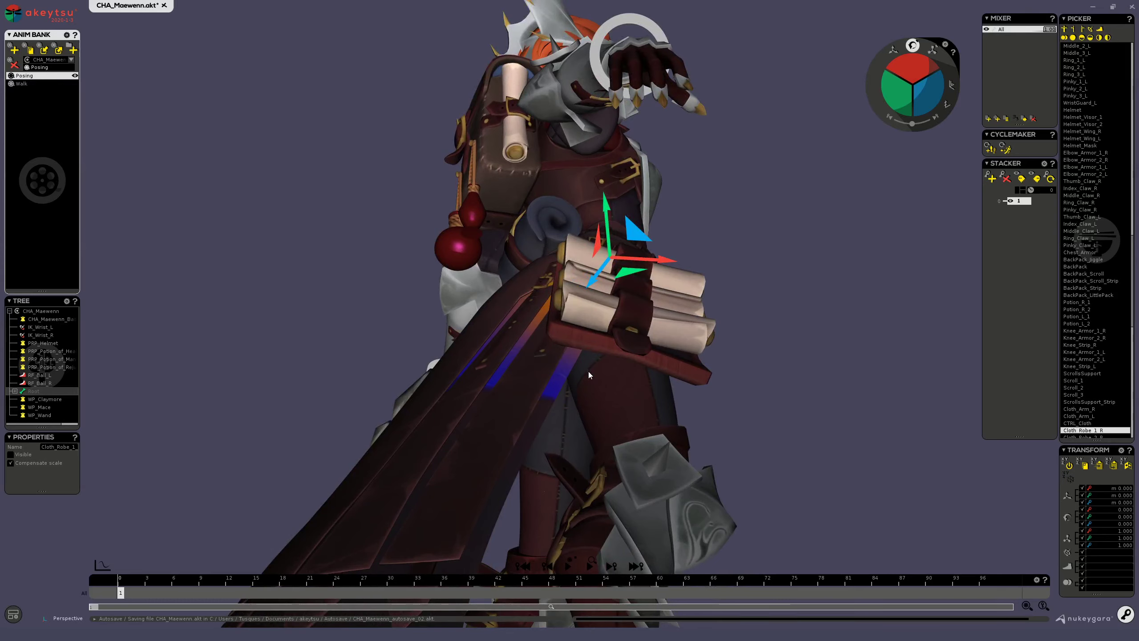
- Select robe joints one after another on the inside of the cloth, ending on Cloth_Robe_3_R_1
left_click_drag(484, 368, 616, 286, "alt")
left_click(613, 238)
left_click(618, 310)
left_click(604, 418)
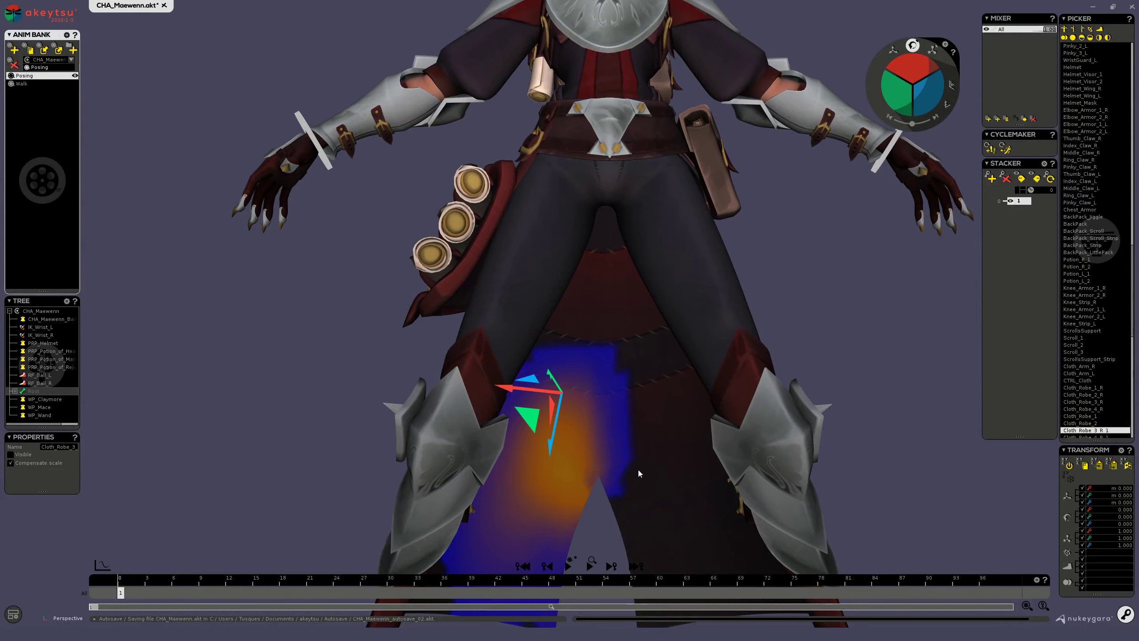
- Step through the lower robe joints on both halves, ending on Cloth_Robe_3_L_1, to examine their influence areas
middle_click_drag(638, 461, 625, 174, "alt")
key("Down")
key("Up")
key("Up")
left_click(650, 262)
key("Down")
key("Up")
key("Up")
left_click_drag(578, 112, 697, 218, "alt")
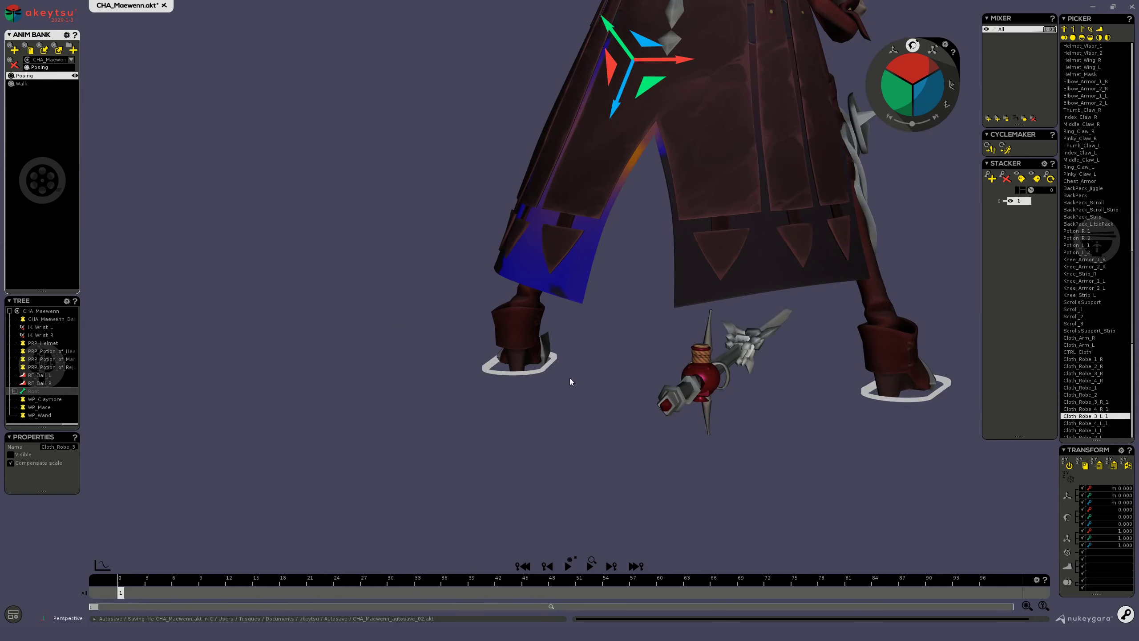
- Examine the influence areas of Cloth_Robe_2_R and Cloth_Robe_4_R on the robe's right side
left_click(650, 310)
left_click_drag(650, 310, 634, 267, "alt")
left_click(617, 220)
left_click_drag(617, 220, 580, 222, "alt")
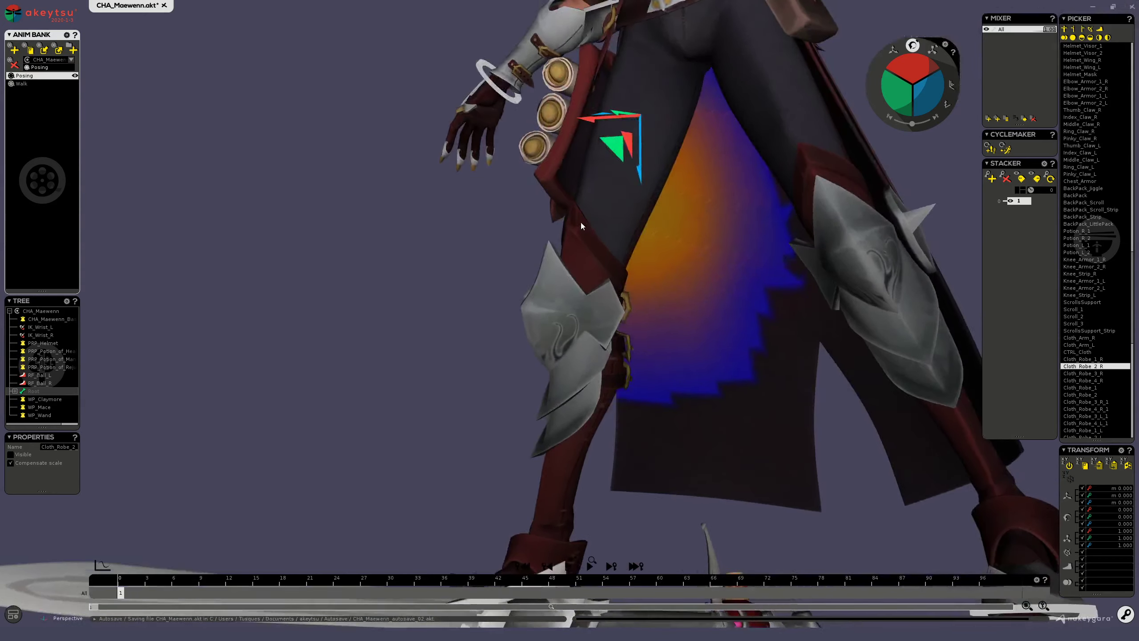
key("Up")
left_click_drag(736, 352, 819, 307, "alt")
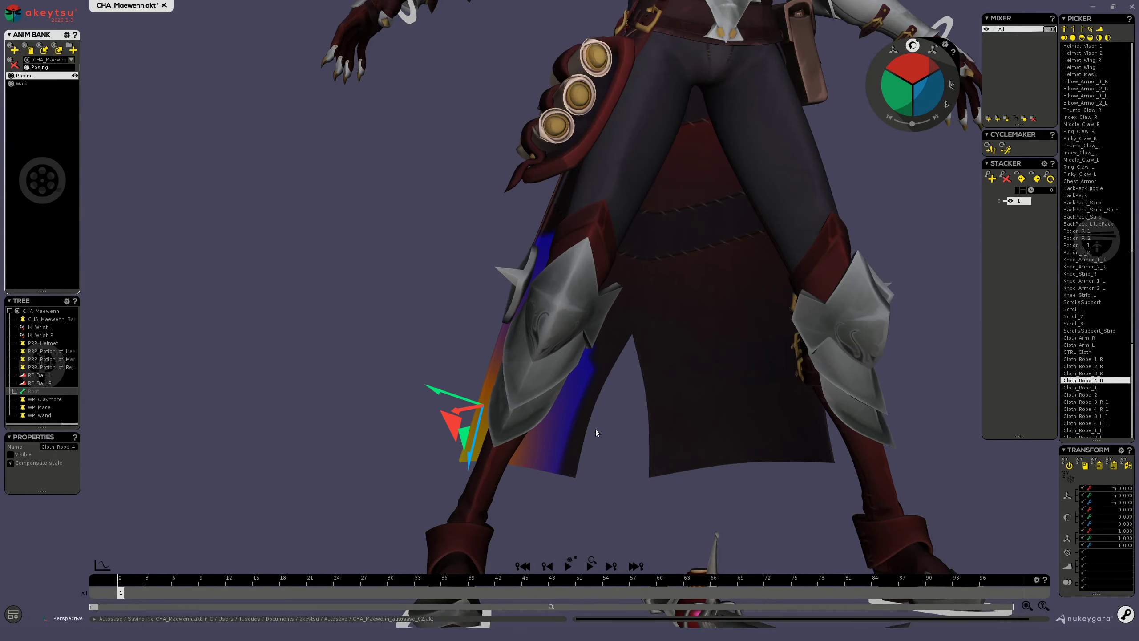
mouse_move(572, 371)
left_mouse_down("alt")
mouse_move(492, 349)
mouse_move(565, 377)
left_mouse_up("alt")
left_click_drag(417, 359, 579, 323, "alt")
- Select Cloth_Robe_Leather_1 on the robe's upper back and compare it with its left-side neighbour
left_click(561, 135)
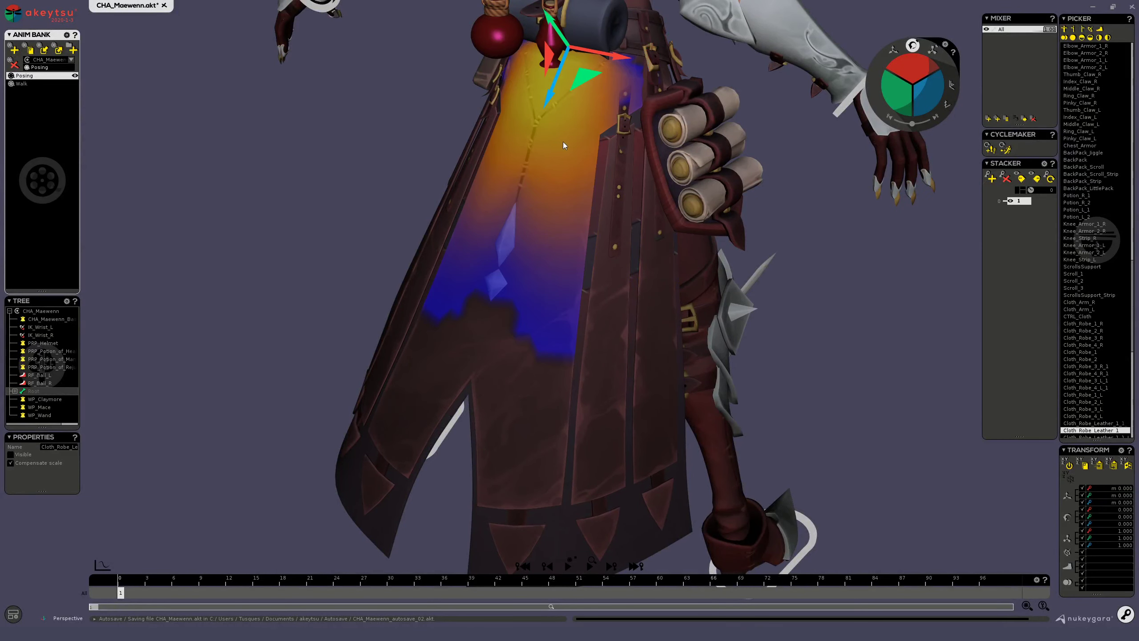
left_click_drag(545, 127, 627, 150, "alt")
key("Right")
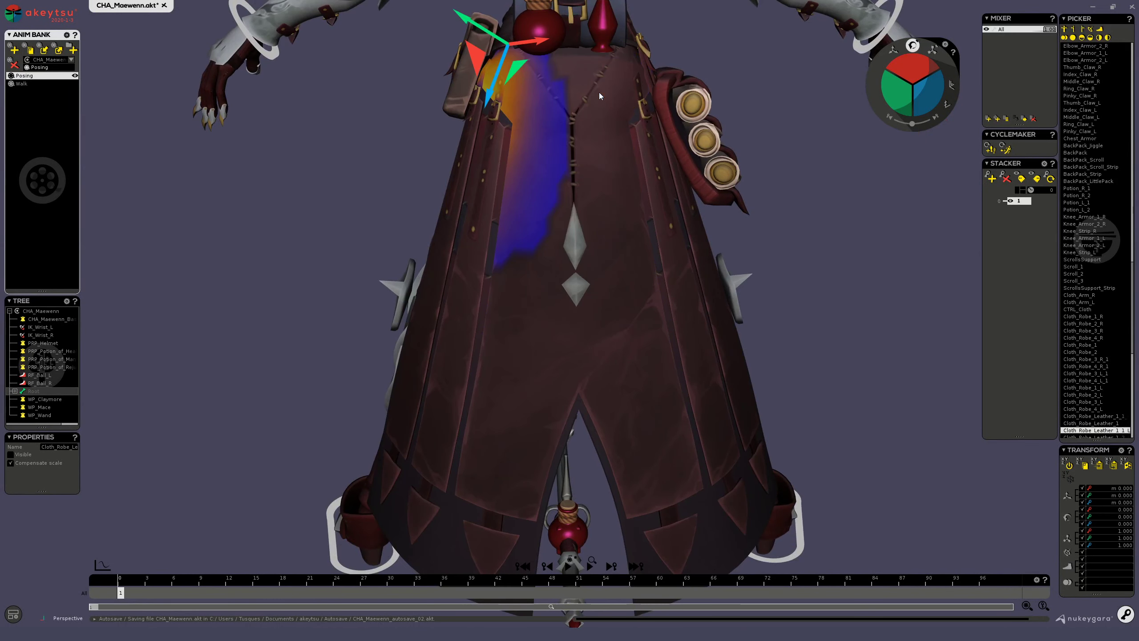
key("Left")
- Alternate between the top joints of the two right-hand leather robe strips to compare their influence areas
left_click_drag(534, 333, 586, 218, "alt")
left_click(628, 139)
left_click(658, 155)
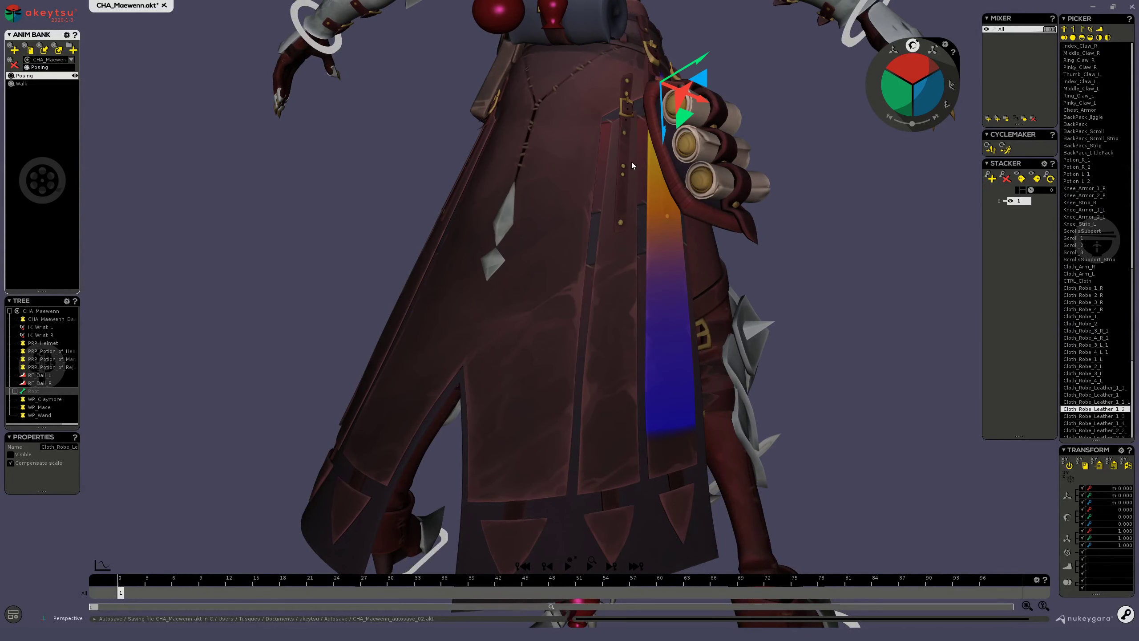
left_click(634, 172)
left_click(663, 167)
left_click(624, 144)
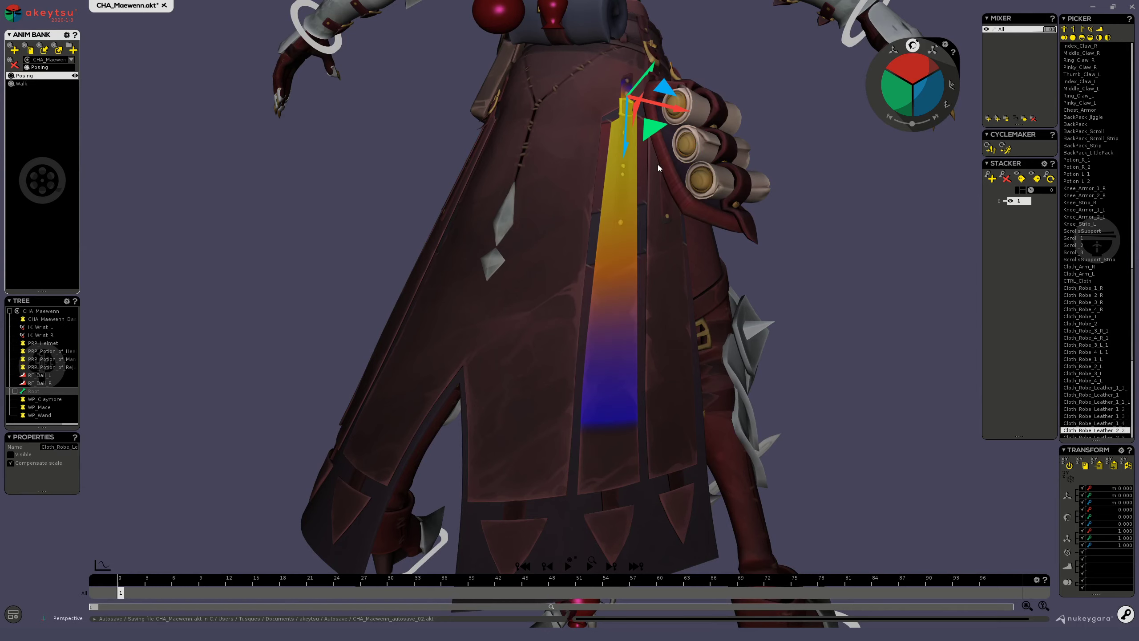
left_click(658, 164)
- Select Cloth_Robe_2_R and examine its influence on the cloth between the leather strips
left_click_drag(717, 238, 663, 214, "alt")
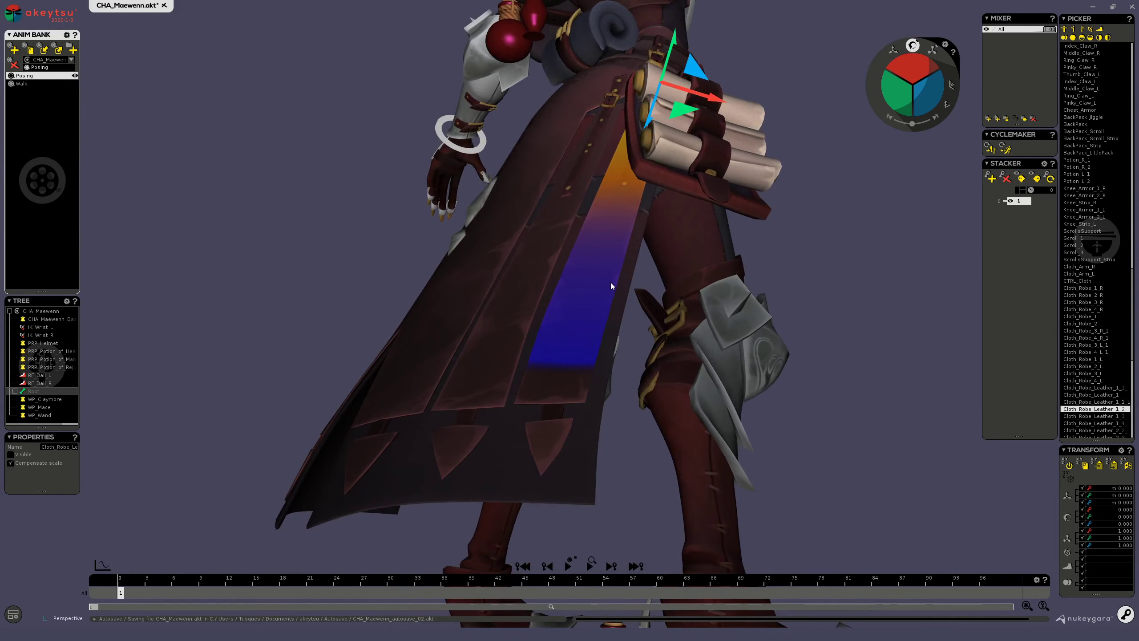
left_click_drag(611, 286, 635, 180, "alt")
left_click(636, 198)
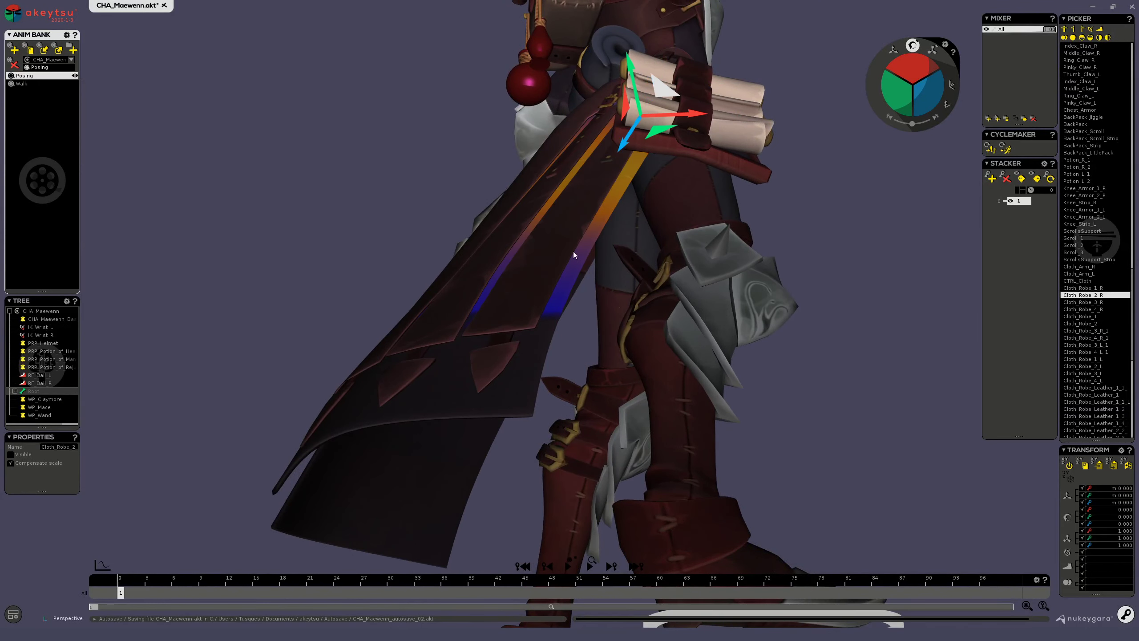
left_click_drag(574, 254, 646, 174, "alt")
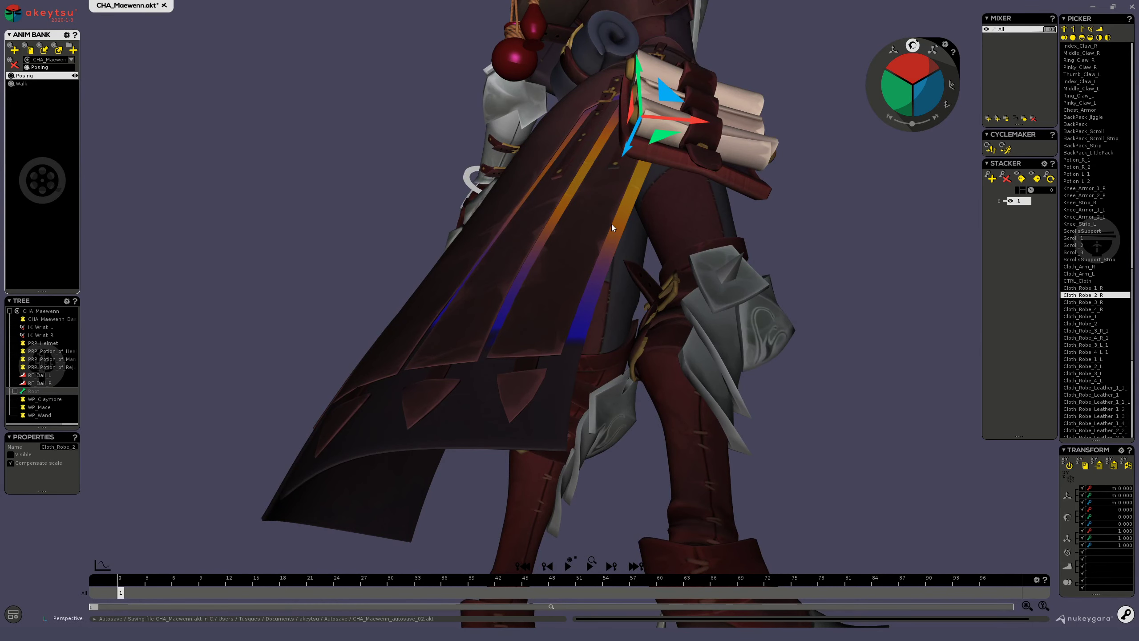
- Select the outer leather strip's middle joint, the adjacent strip's top joint, and the outer strip's top joint
left_click(608, 175)
left_click_drag(593, 130, 578, 71, "alt")
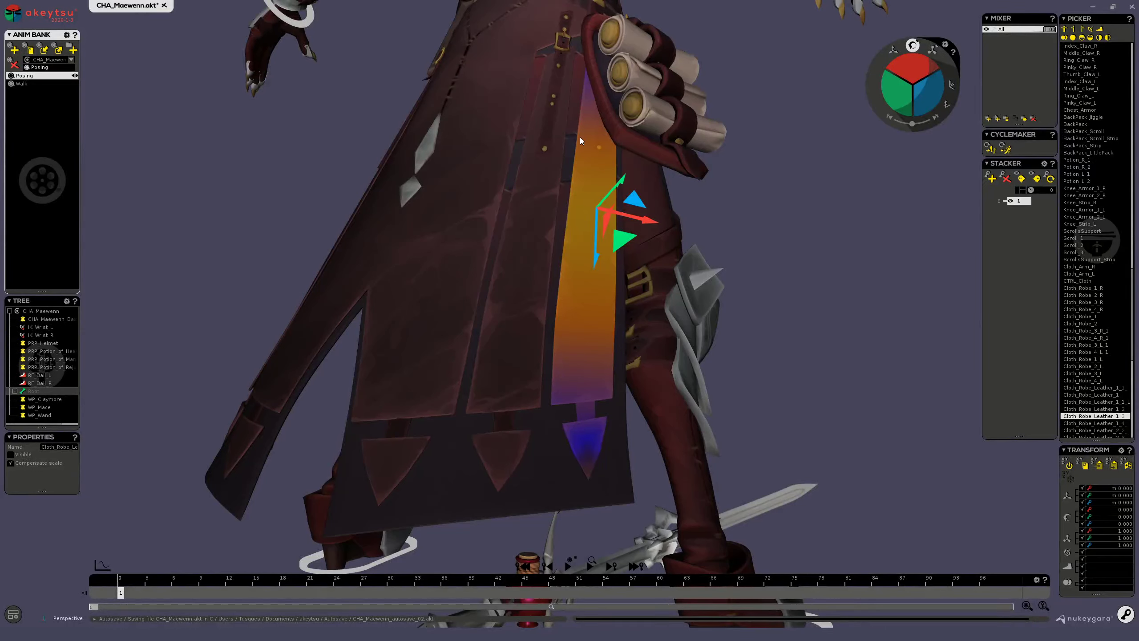
left_click(551, 96)
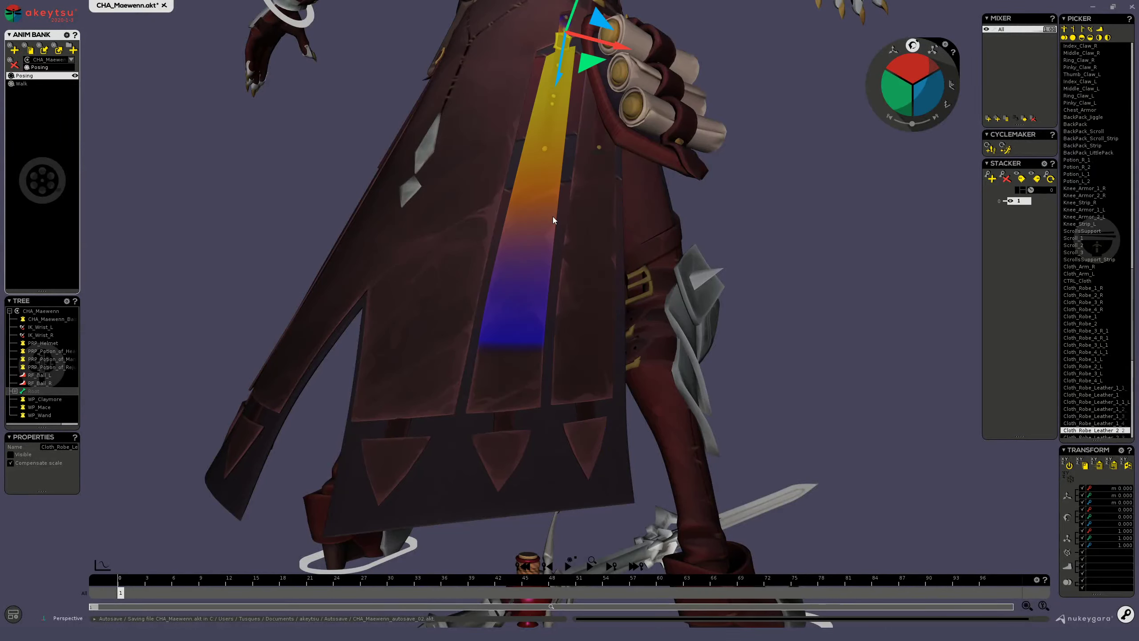
left_click(599, 115)
- Examine the robe and its leather strips all around the character
left_click_drag(293, 202, 373, 253, "alt")
scroll(436, 153, "down", 3)
left_click_drag(742, 189, 696, 191, "alt")
middle_click_drag(765, 166, 760, 250, "alt")
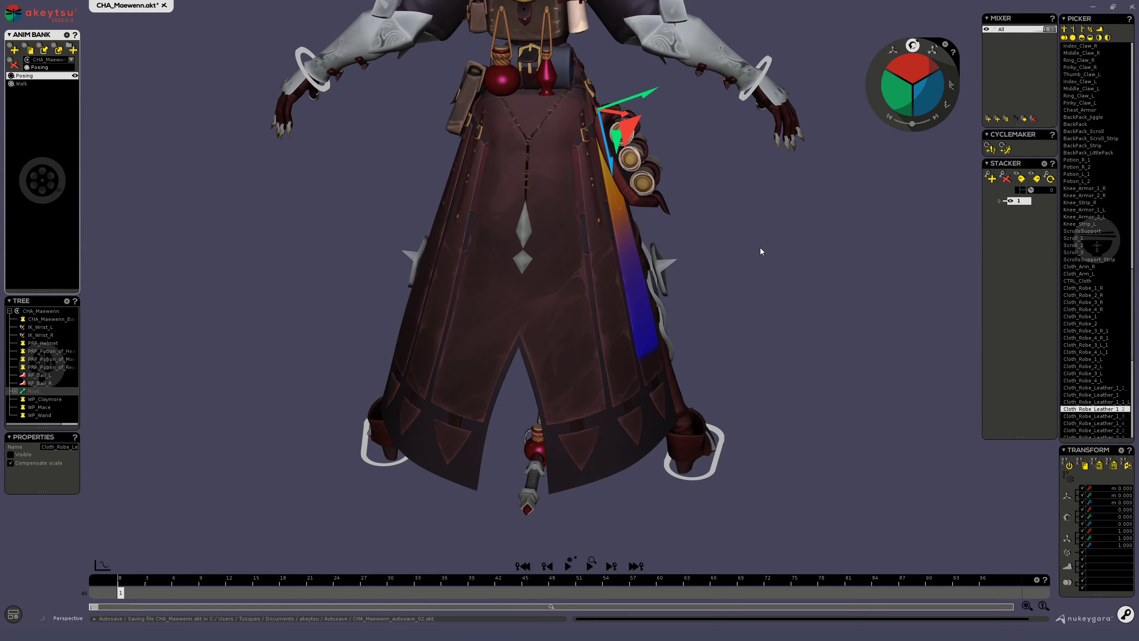
left_click_drag(751, 246, 456, 338, "alt")
scroll(607, 340, "up", 4)
left_click_drag(607, 340, 691, 217, "alt")
left_click_drag(324, 365, 528, 364, "alt")
left_click_drag(474, 464, 575, 370, "alt")
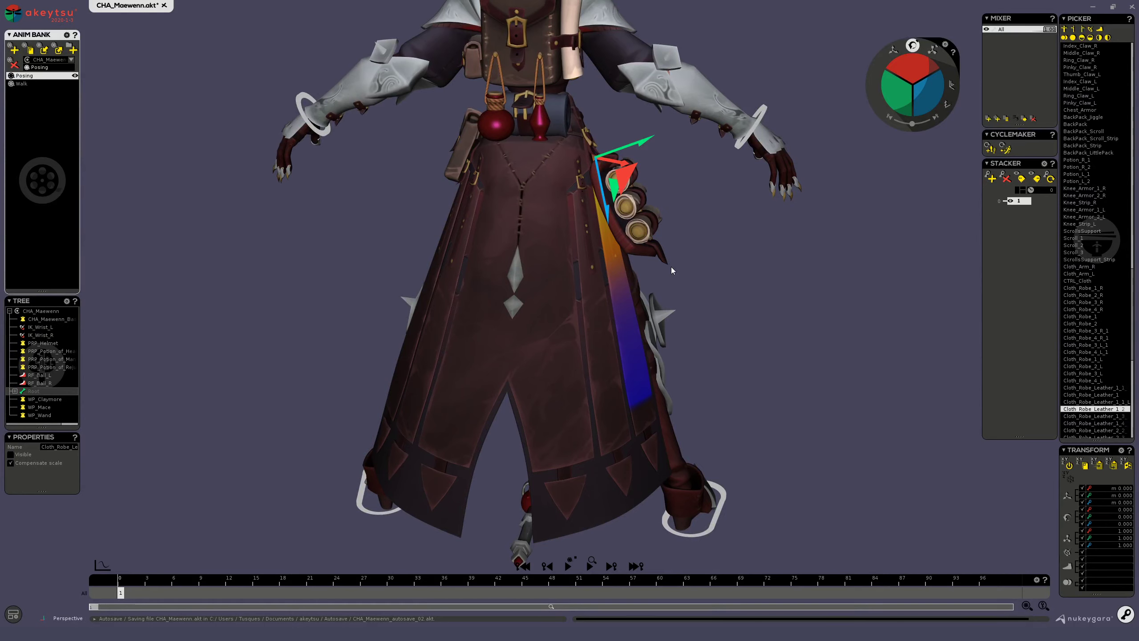
- Select the Helmet joint and move the helmet off the character's head to expose the face
left_click_drag(655, 261, 606, 226, "alt")
scroll(606, 227, "up", 4)
left_click_drag(538, 255, 471, 245, "alt")
middle_click_drag(477, 181, 498, 320, "alt")
left_click_drag(621, 287, 552, 282, "alt")
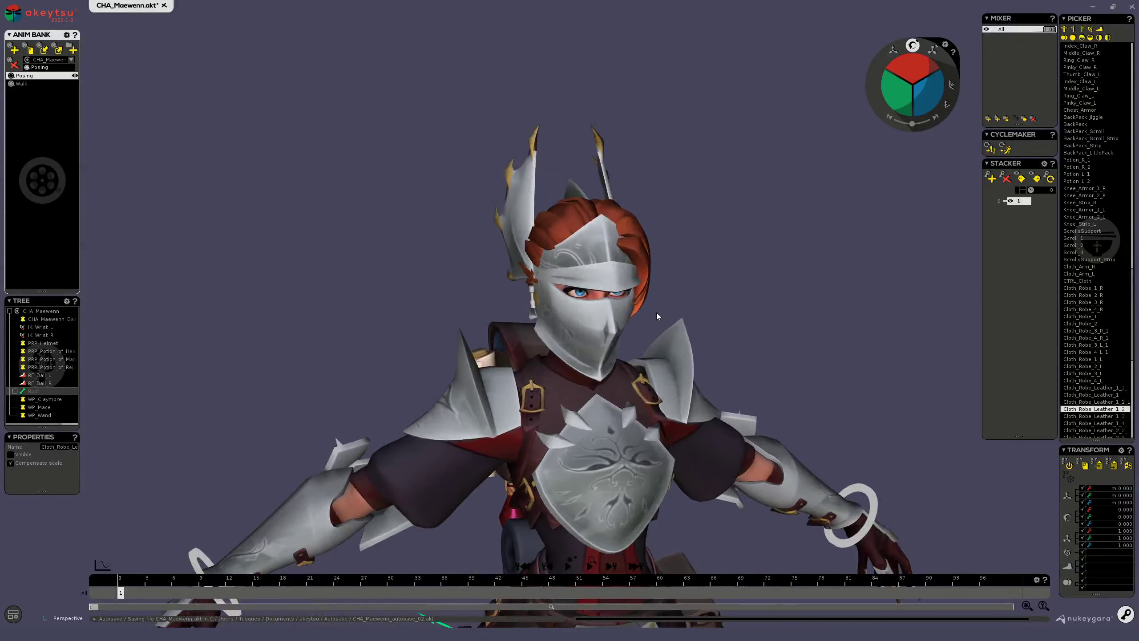
scroll(551, 282, "up", 3)
left_click(513, 287)
left_click_drag(700, 348, 797, 261, "alt")
middle_click_drag(774, 350, 564, 403, "alt")
scroll(563, 404, "up", 2)
left_click_drag(563, 404, 747, 281, "alt")
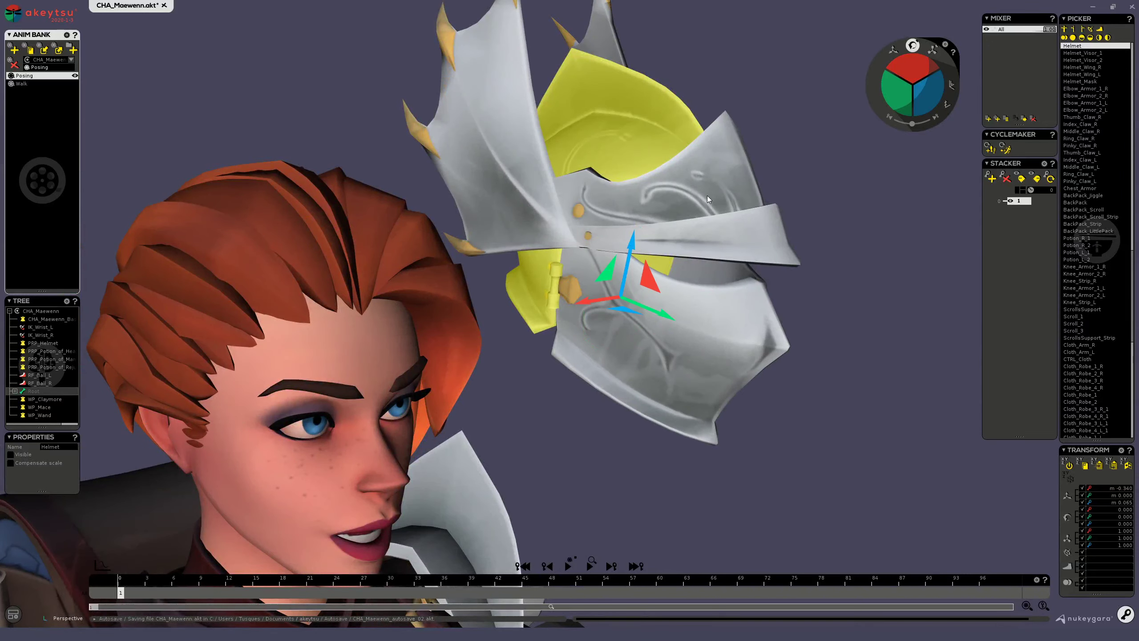
- Rotate Helmet_Visor_1 and Helmet_Visor_2 downward toward the helmet's mask
left_click(718, 210)
left_click_drag(907, 68, 910, 93)
left_click(770, 192)
key("e")
left_click_drag(740, 228, 691, 299)
key("w")
key("Up")
key("e")
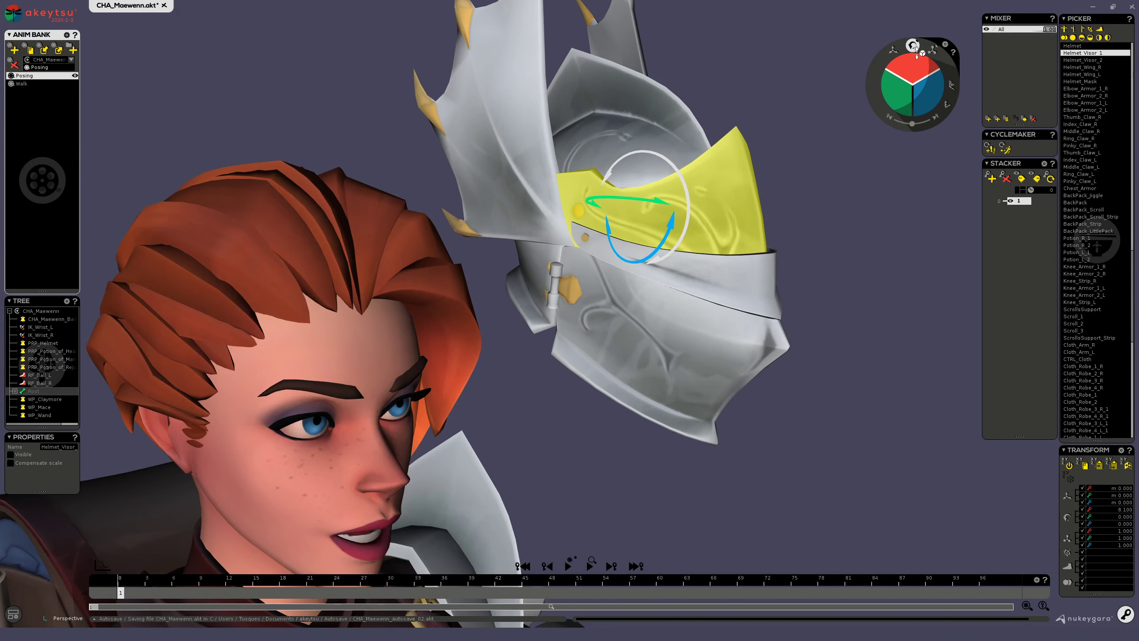
key("w")
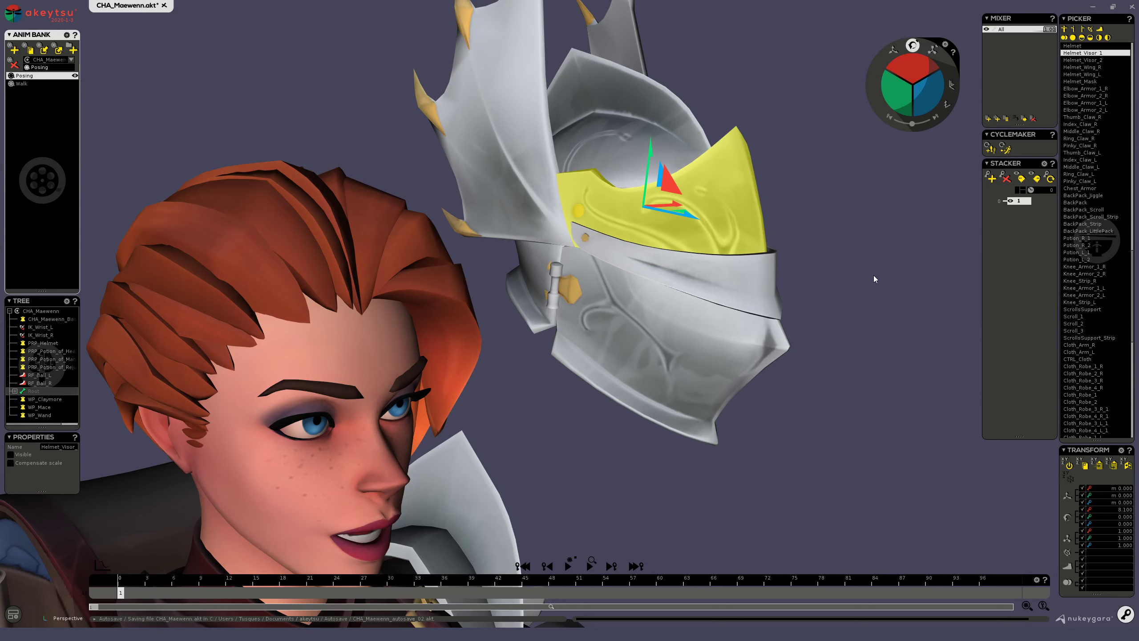
- Rotate Helmet_Visor_2 up about its hinge, and adjust the rotation of Helmet_Visor_1
left_click(725, 286)
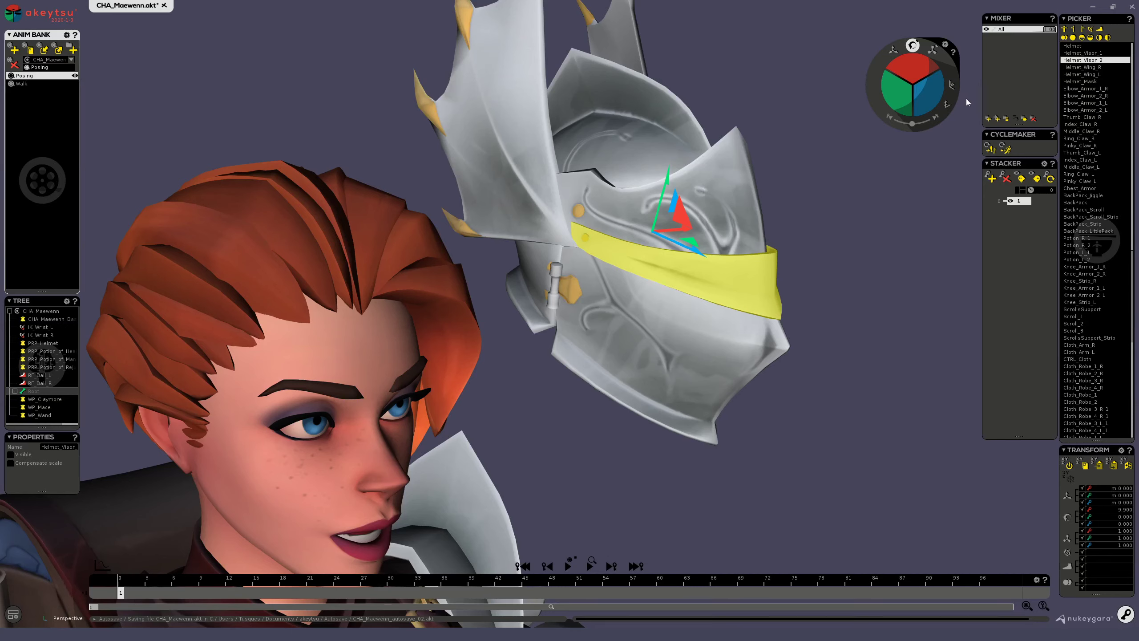
left_click_drag(917, 69, 763, 175)
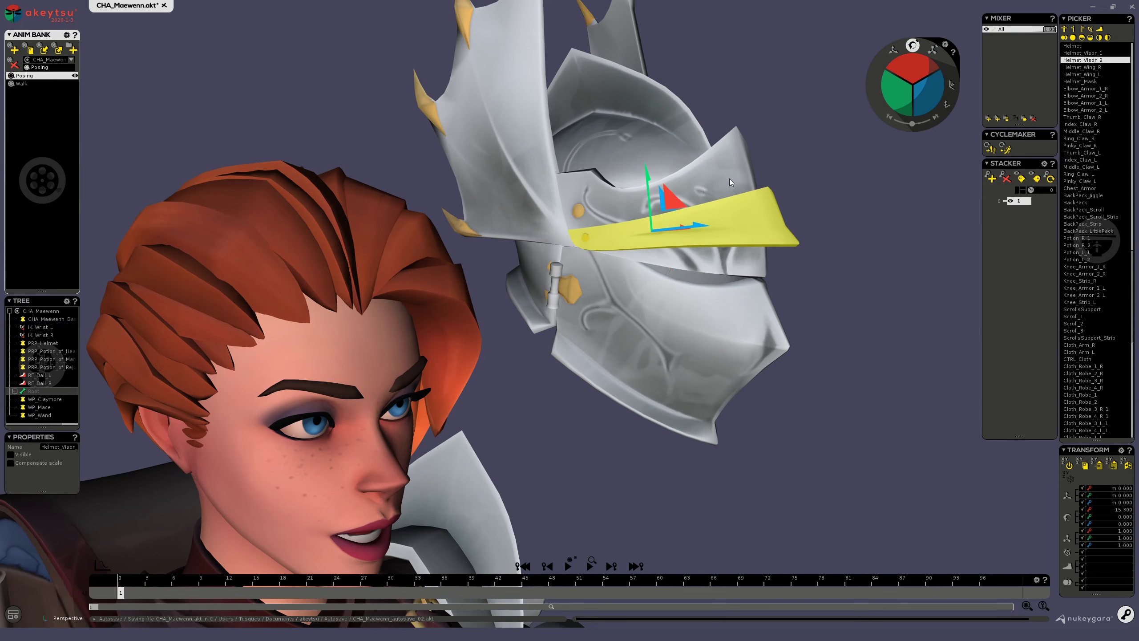
left_click(730, 183)
left_click_drag(916, 67, 927, 91)
- Rotate the helmet's right wing and tilt Helmet_Mask about its hinge
left_click(493, 150)
scroll(601, 190, "down", 3)
left_click_drag(901, 89, 899, 91)
left_click_drag(830, 177, 733, 210, "alt")
left_click(621, 358)
left_click_drag(623, 361, 709, 385, "alt")
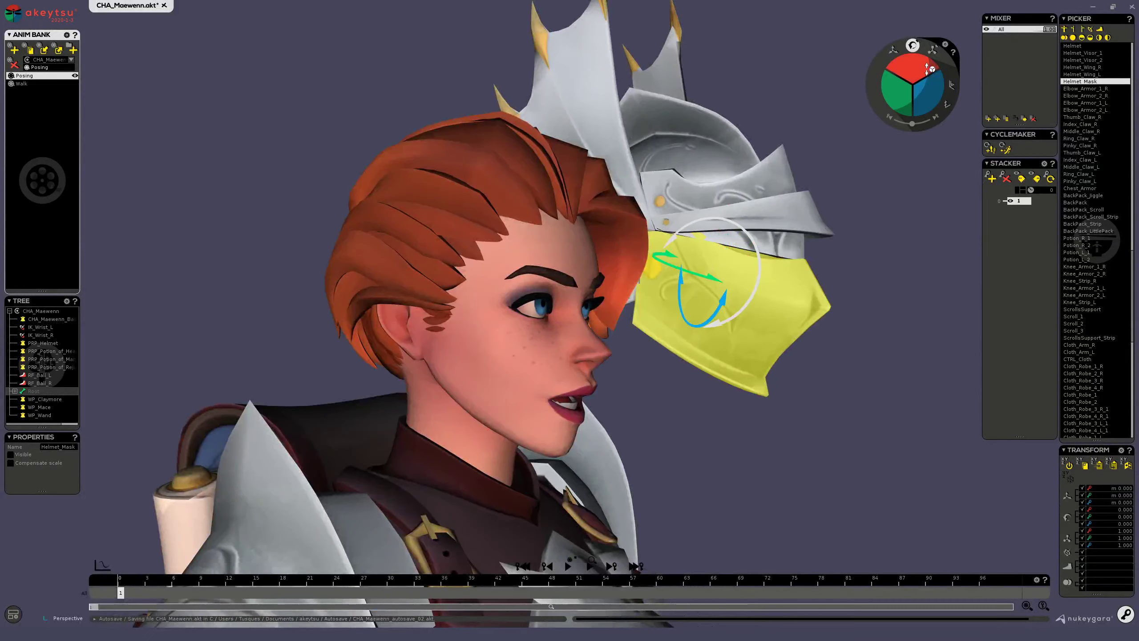
left_click_drag(929, 69, 929, 62)
left_click_drag(900, 97, 900, 77)
left_click_drag(825, 254, 627, 299, "alt")
- Select the helmet's visors, wings and mask and reset their rotations
left_click(608, 323)
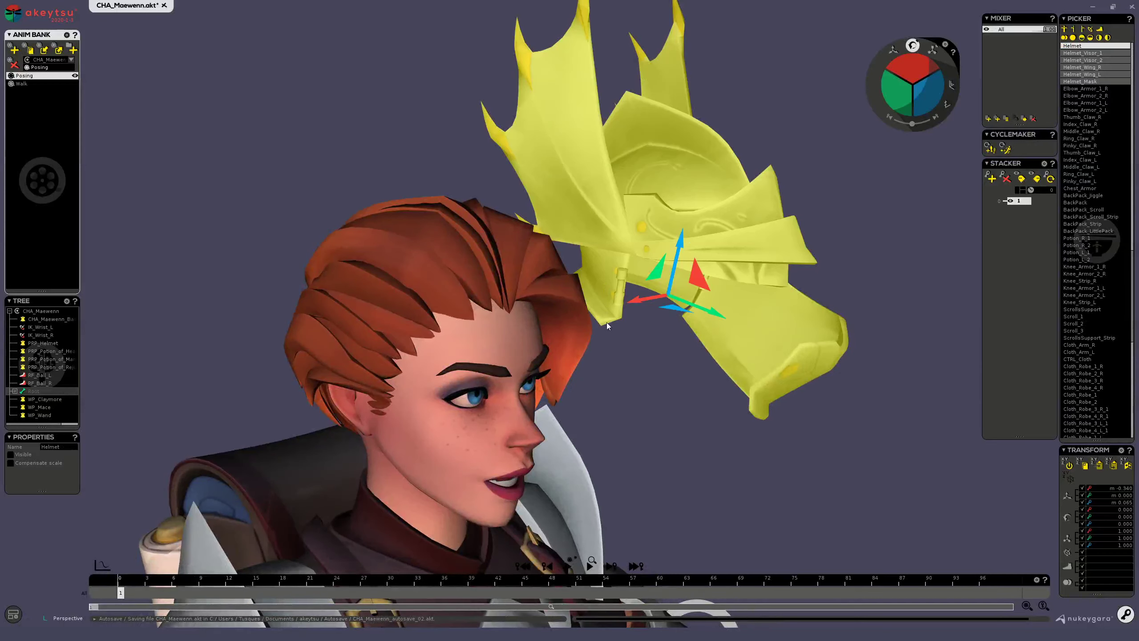
left_click(607, 260)
left_click_drag(645, 373, 395, 406, "alt")
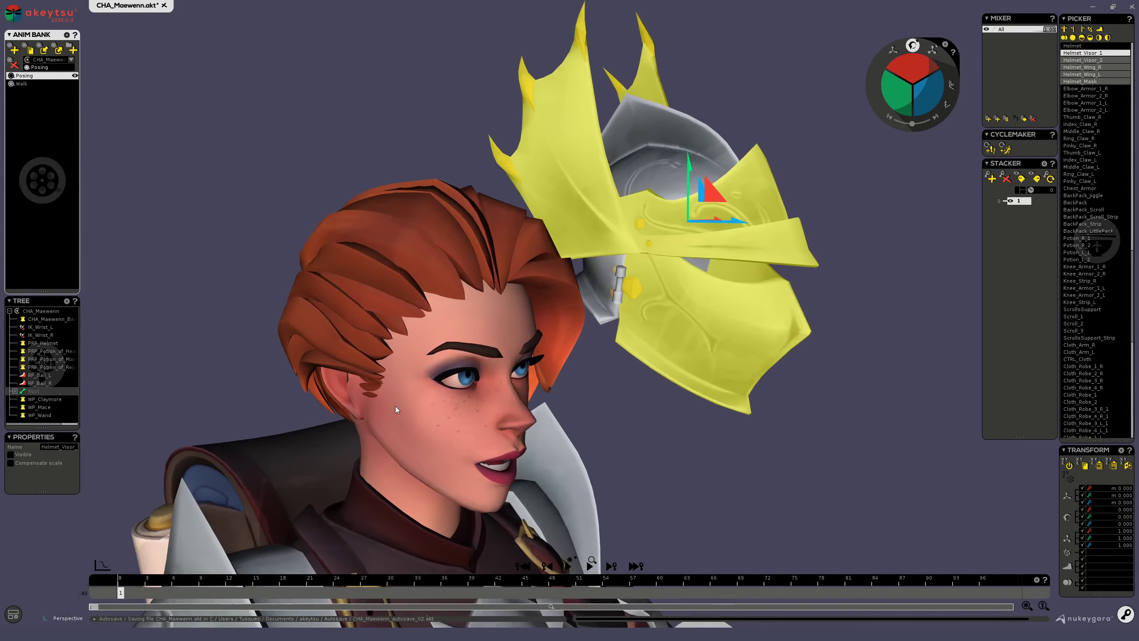
- Select Hairstrand_2 and Hairstrand_3 and examine their influence on the front lock of hair
left_click(561, 300)
left_click_drag(660, 395, 569, 328, "alt")
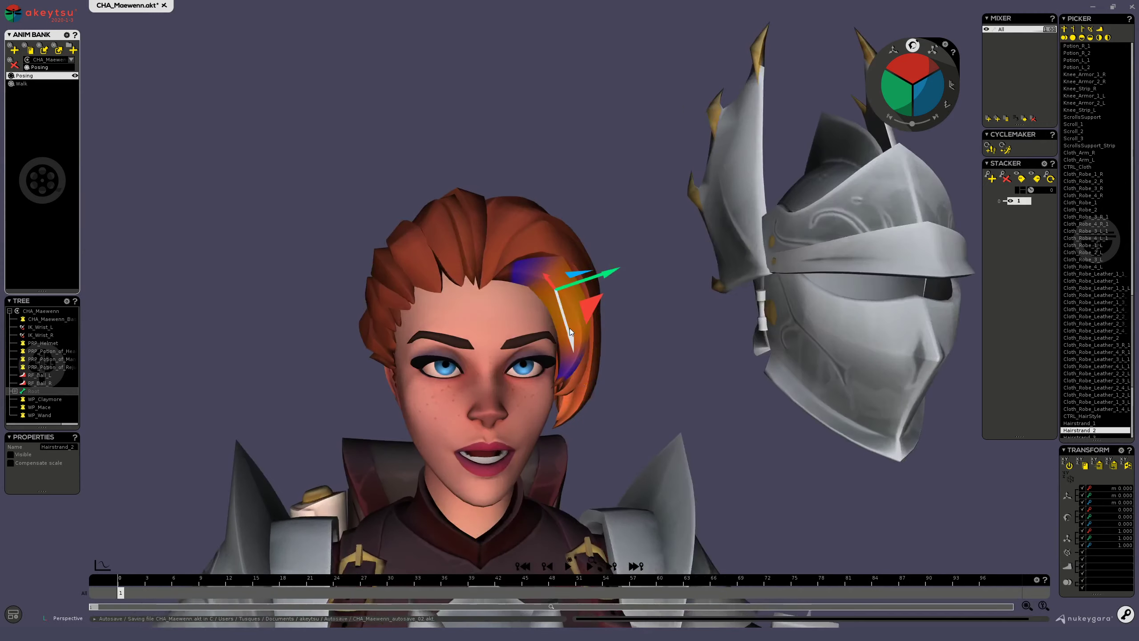
key("Down")
scroll(636, 355, "up", 5)
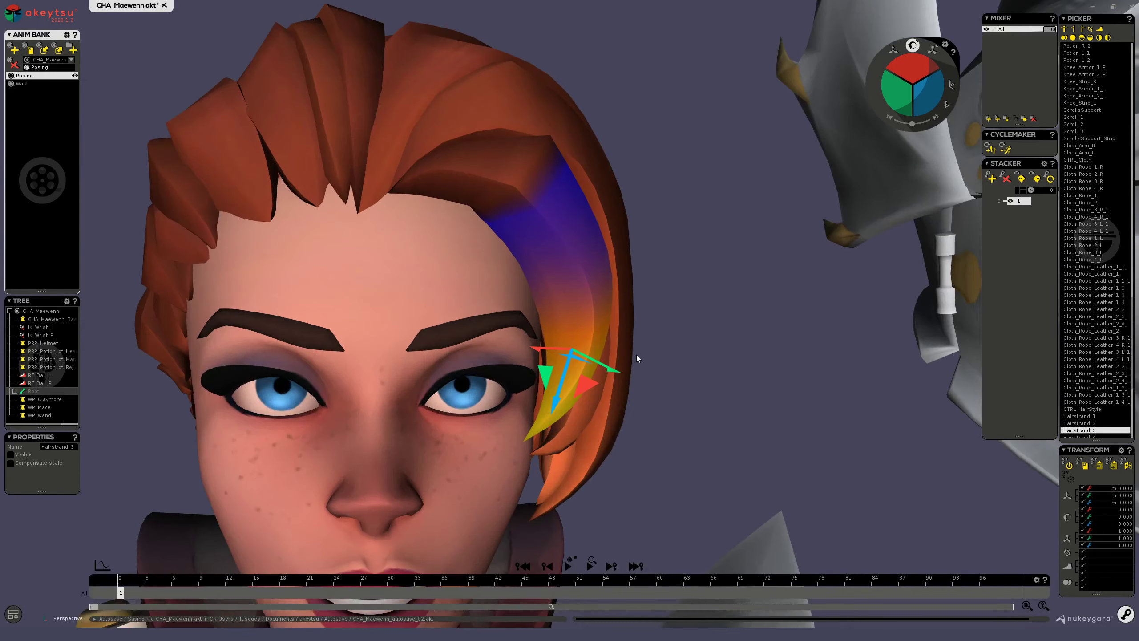
left_click_drag(691, 355, 675, 336, "alt")
scroll(675, 336, "down", 5)
key("Up")
key("Down")
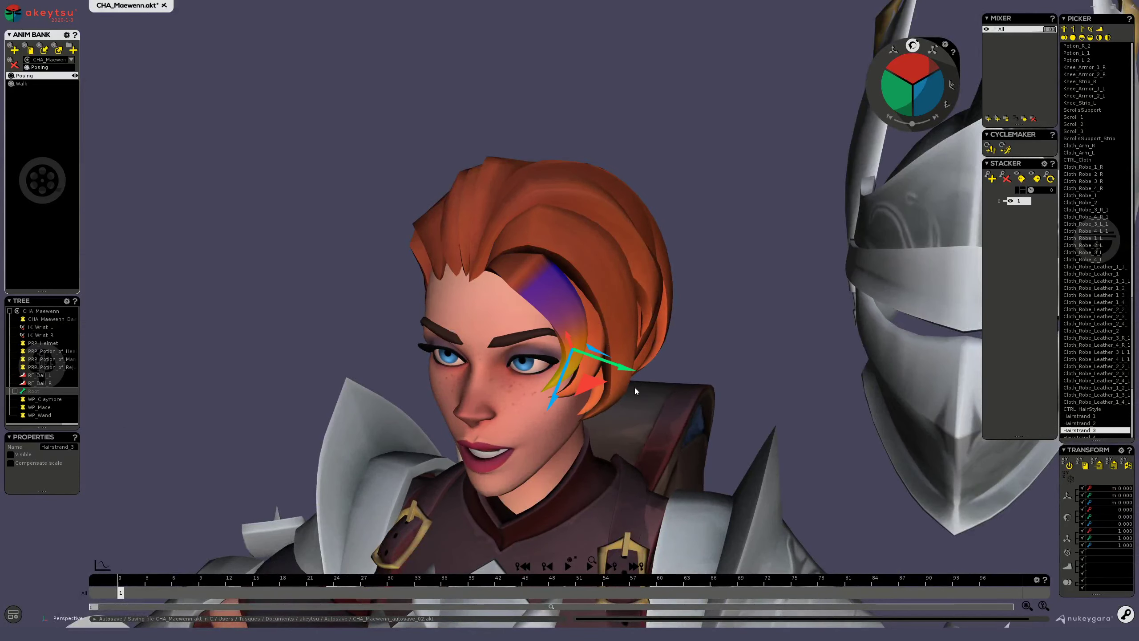
left_click_drag(634, 387, 691, 324, "alt")
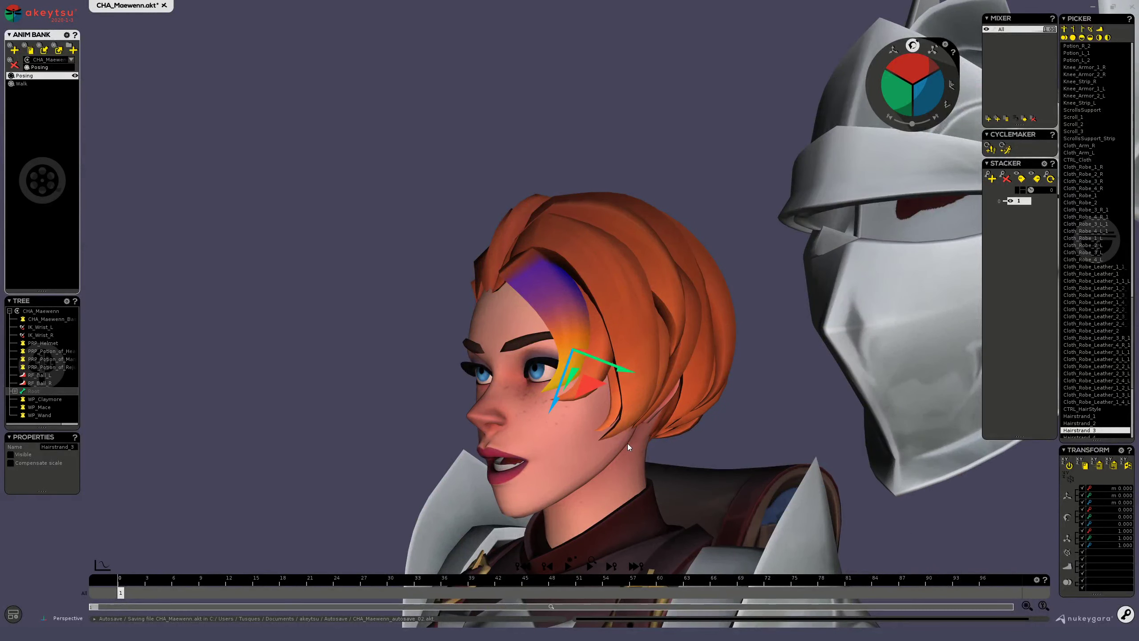
- Select Hairstrand_7 and Hairstrand_8 and examine their influence on the hair on the left side of the head
scroll(665, 420, "down", 5)
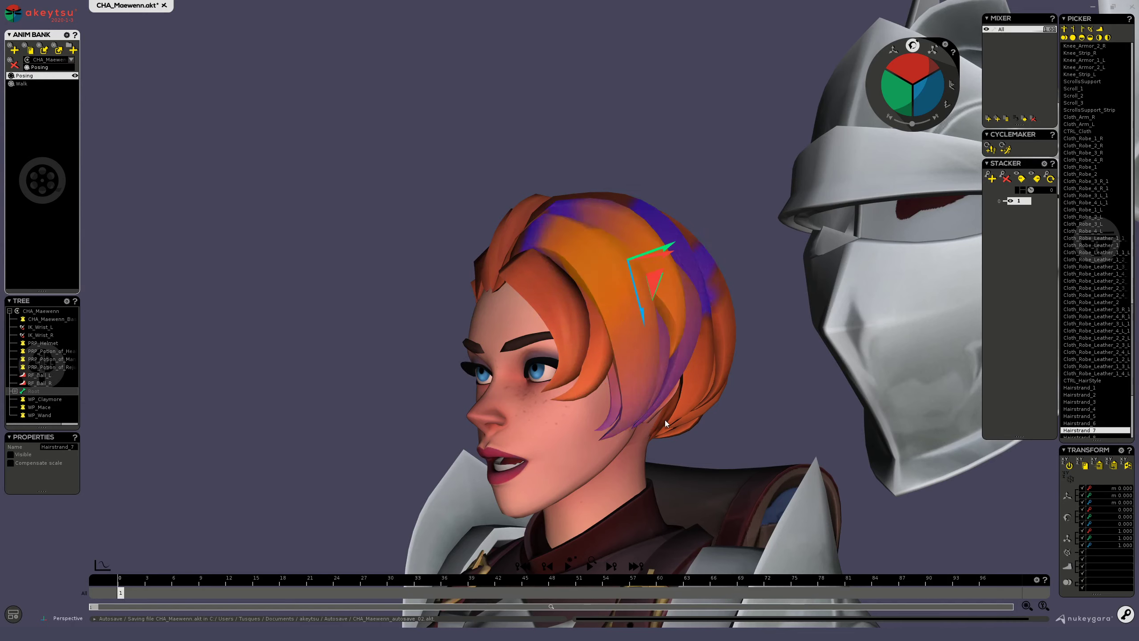
scroll(665, 420, "up", 2)
scroll(666, 417, "down", 1)
key("Down")
key("Down")
key("Down")
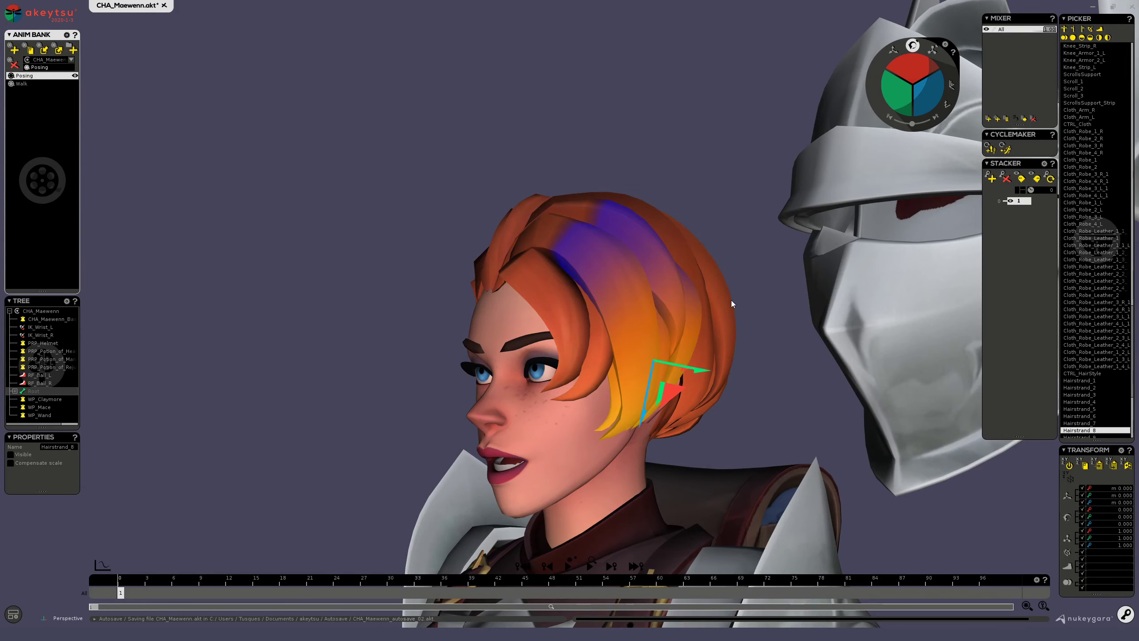
- Rotate the Hairstrands joint at the back of the head and Hairstrand_9 on the right side
left_click_drag(774, 403, 893, 248, "alt")
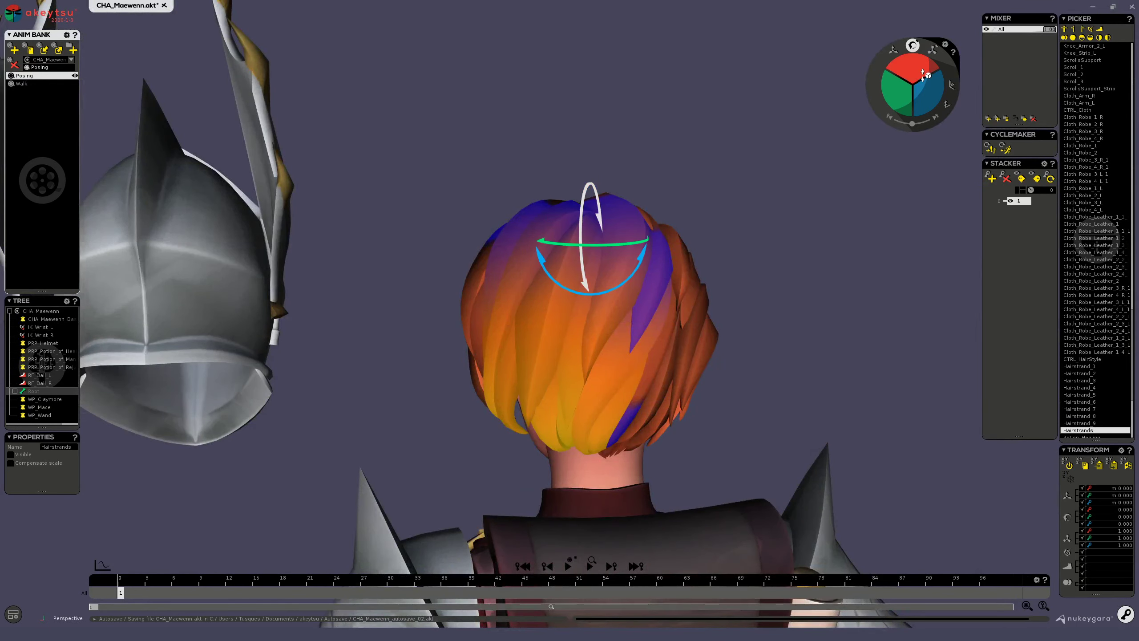
mouse_move(922, 70)
left_mouse_down()
mouse_move(938, 85)
mouse_move(936, 74)
left_mouse_up()
left_click_drag(793, 306, 646, 330, "alt")
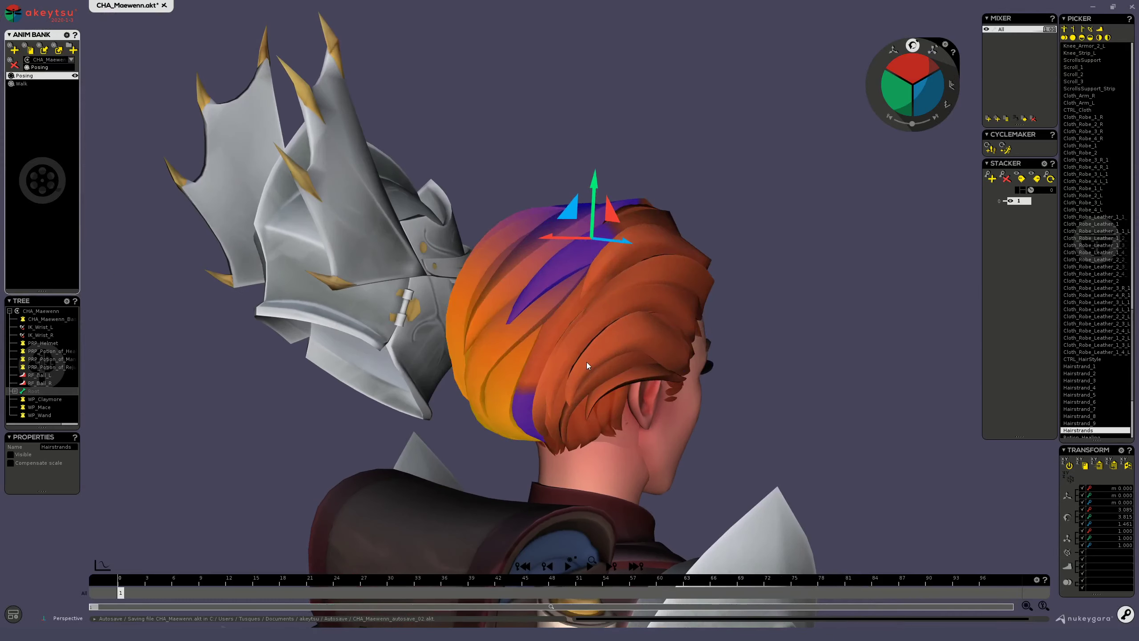
left_click(586, 363)
left_click_drag(930, 84, 910, 112)
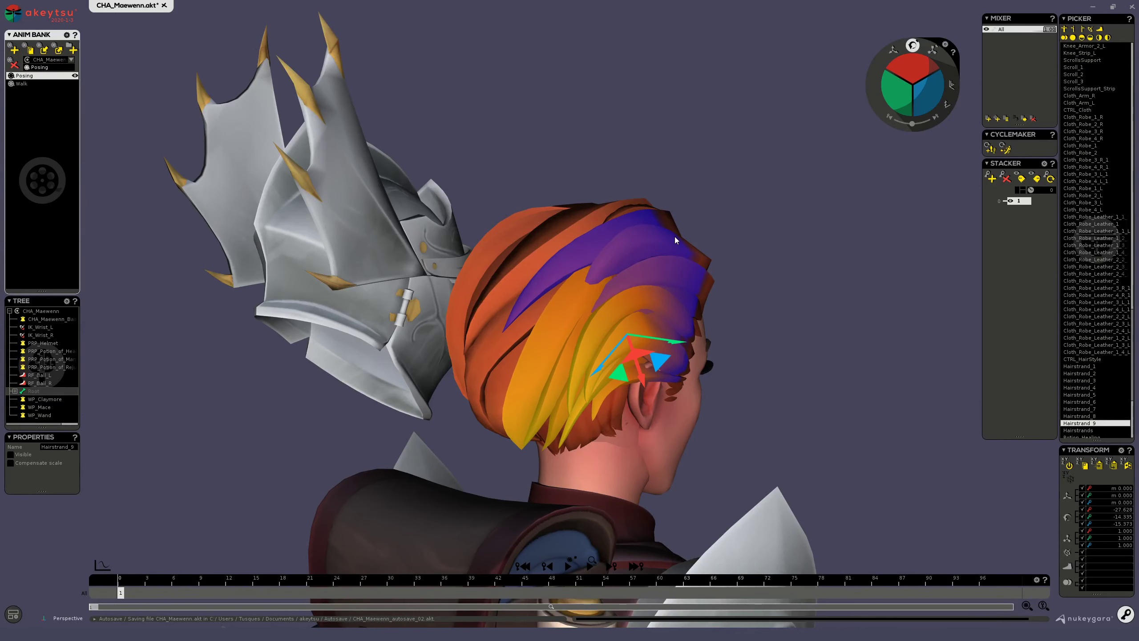
- Select CTRL_HairStyle together with all its hair strand joints and reset the hair pose
left_click(697, 247)
left_click_drag(697, 248, 613, 292, "alt")
double_click(633, 274)
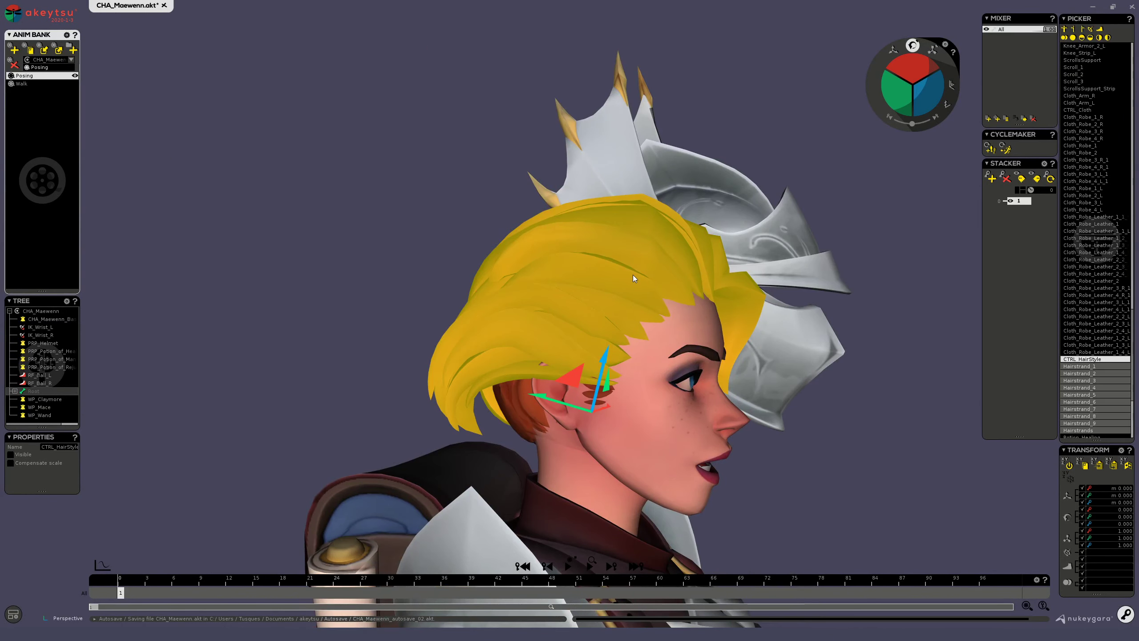
- Scale CTRL_HairStyle down uniformly to about 0.93 and restore its original size
left_click(932, 50)
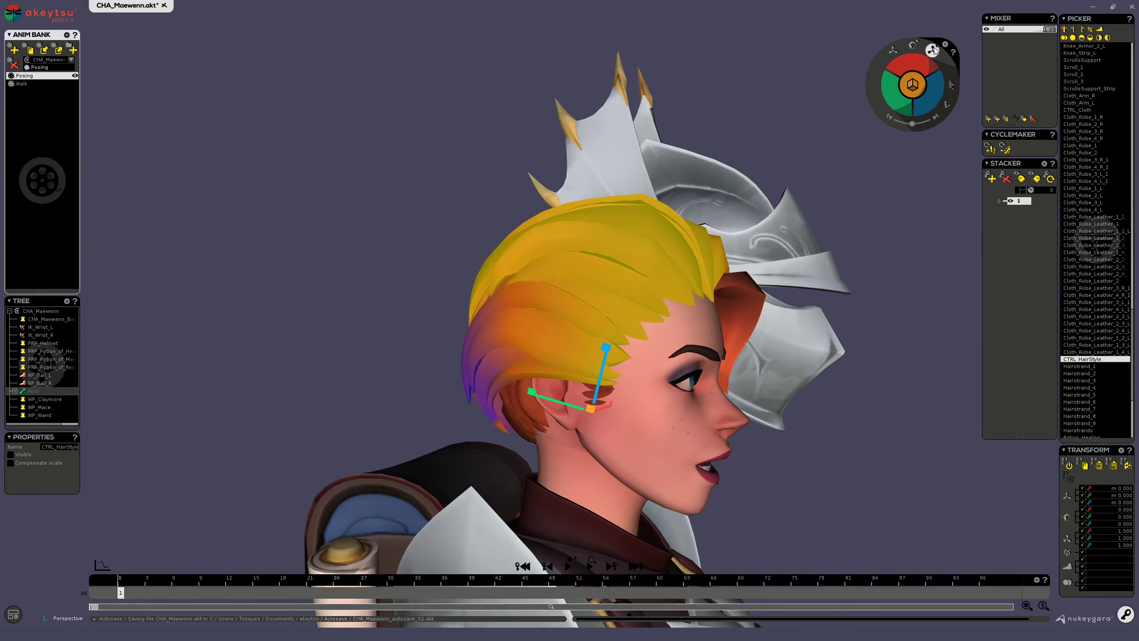
left_click_drag(913, 86, 922, 86)
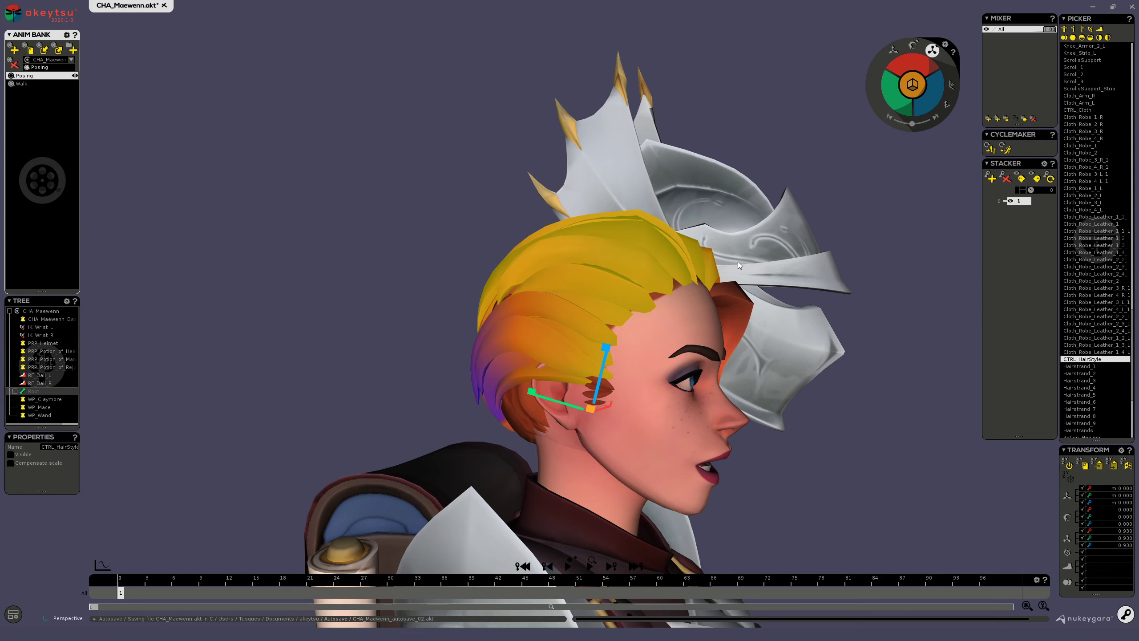
left_click_drag(738, 262, 591, 205)
middle_click_drag(825, 307, 790, 292)
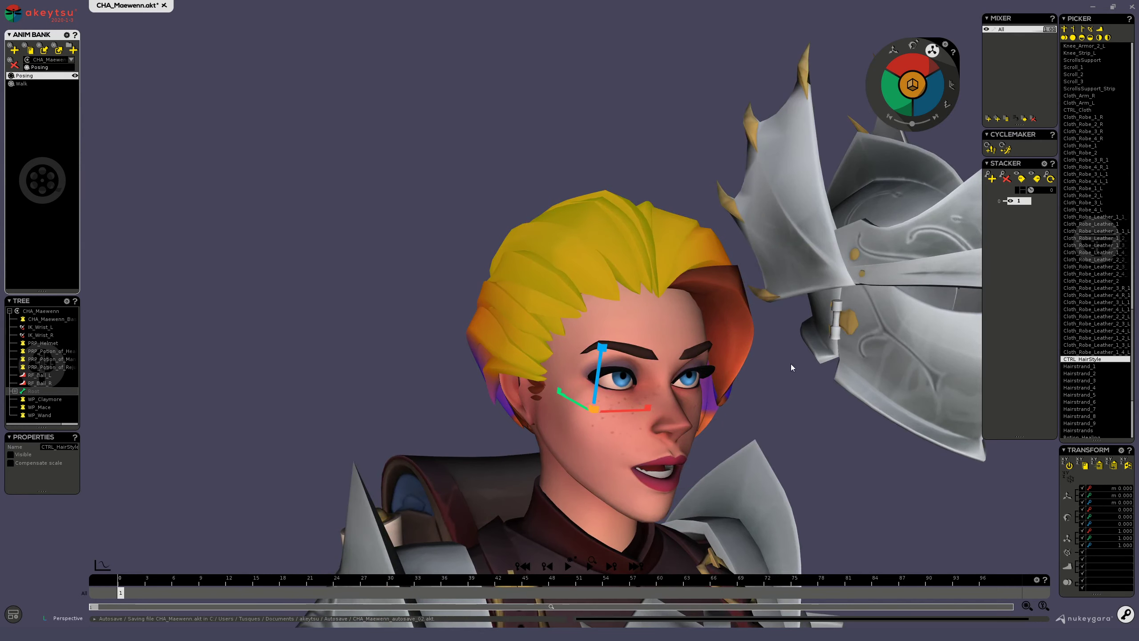
- Reset the Helmet joint to put the helmet back on the head, and try scaling CTRL_HairStyle beneath it
left_click(828, 316)
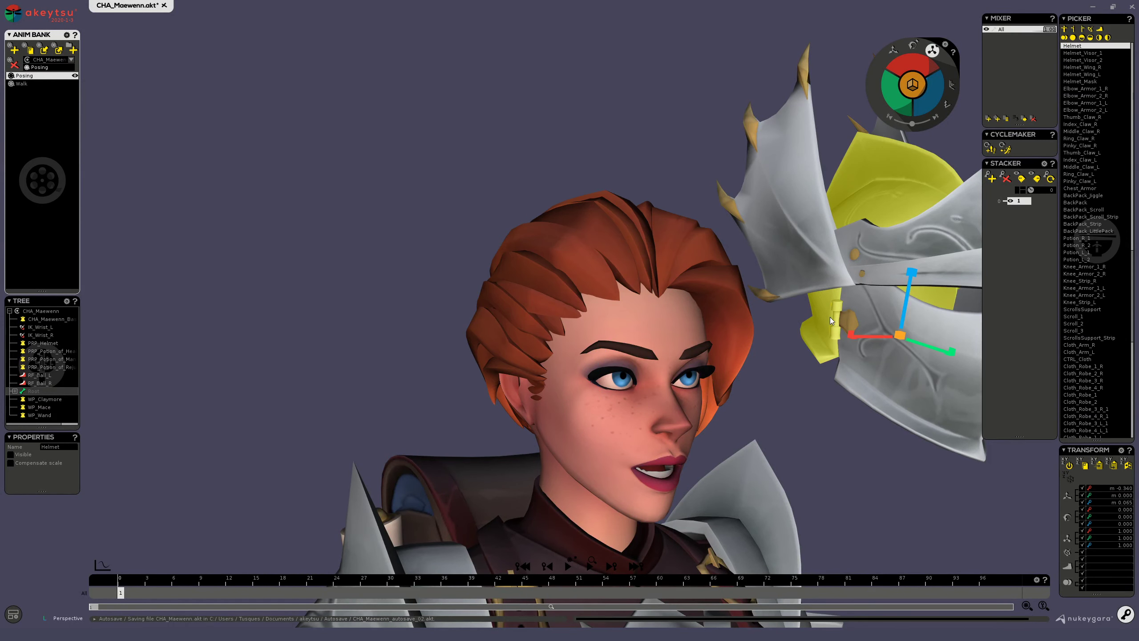
key("ctrl+r")
left_click(571, 245)
left_click_drag(920, 82, 926, 100)
left_click_drag(808, 269, 487, 401, "alt")
left_click(505, 398)
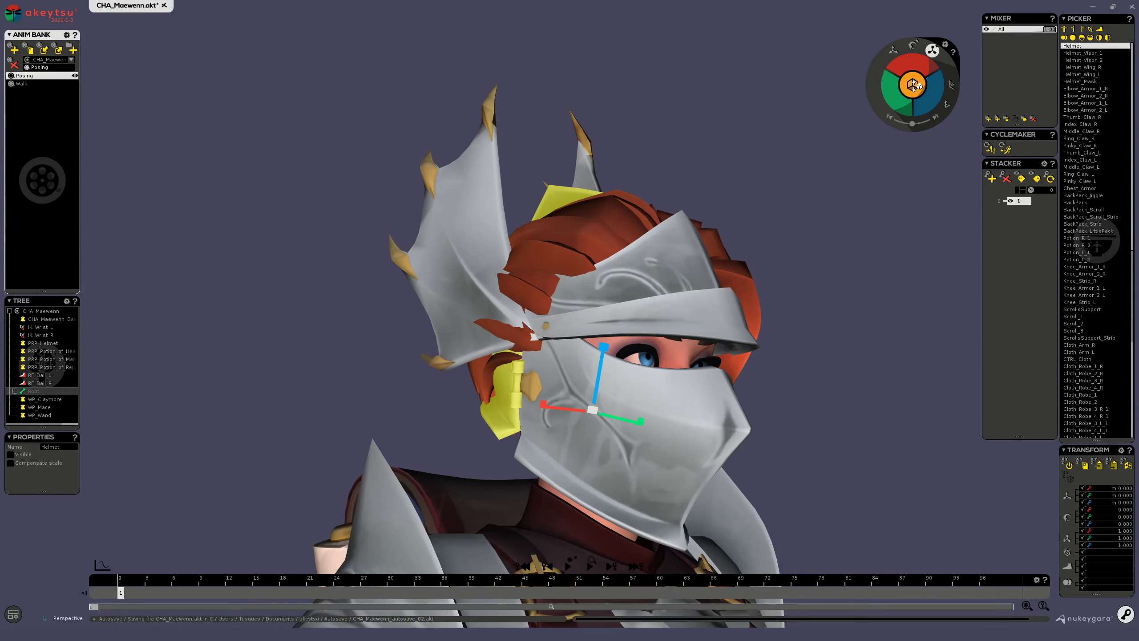
- Select CTRL_Eyebrow_R and the Head joint and examine the helmet's fit over the hair and face from several sides
scroll(690, 381, "up", 5)
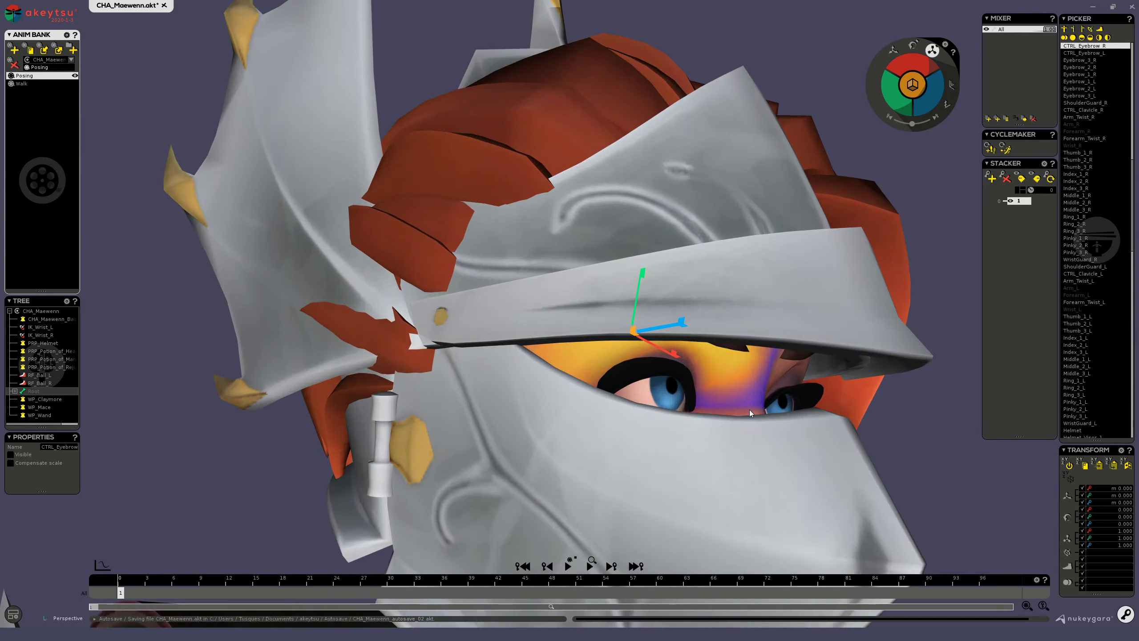
left_click_drag(750, 410, 704, 343, "alt")
left_click(850, 316)
left_click_drag(850, 316, 722, 433, "alt")
scroll(723, 433, "down", 5)
middle_click_drag(722, 433, 679, 203)
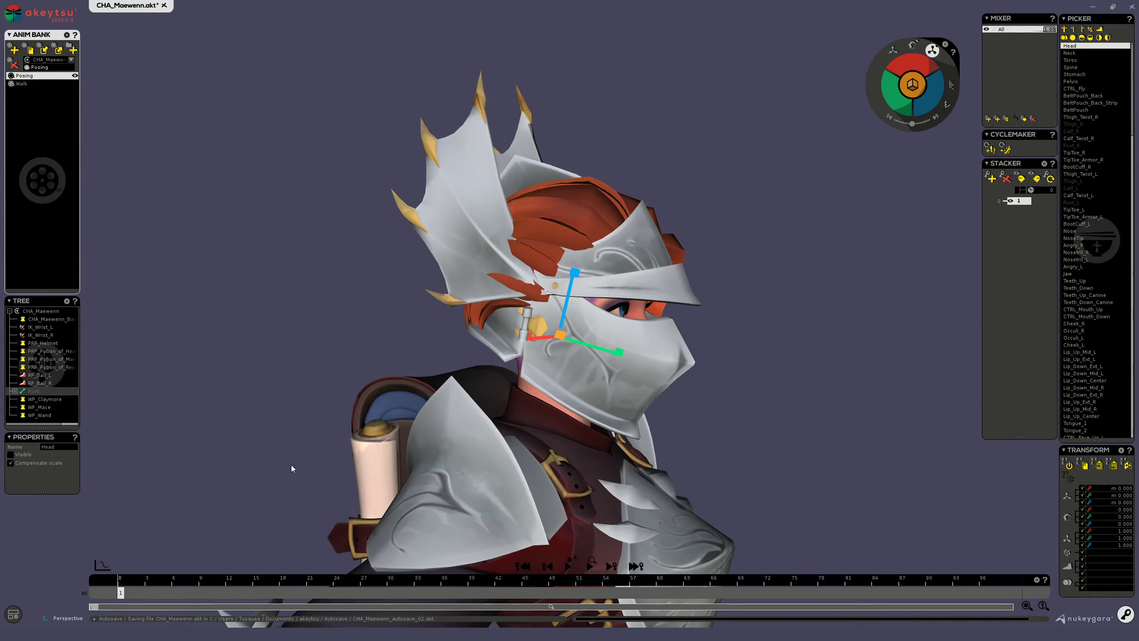
left_click_drag(567, 279, 627, 287)
double_click(935, 50)
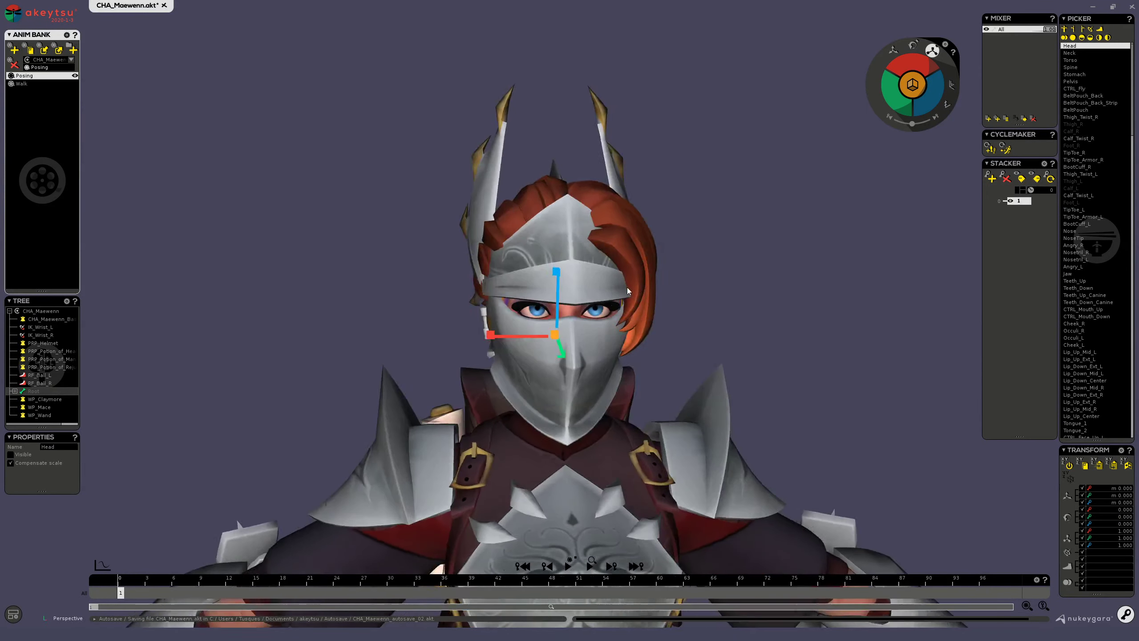
left_click_drag(552, 278, 615, 279)
key("ctrl+z")
left_click_drag(677, 306, 761, 299, "alt")
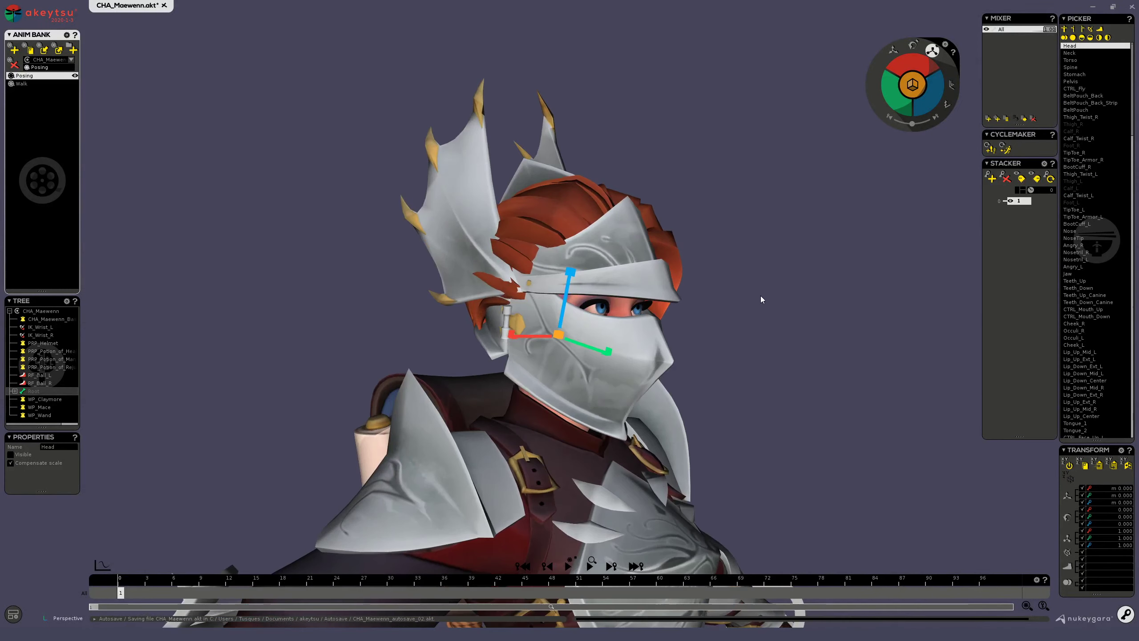
- Move the Helmet joint to about -0.377 m in X to uncover the character's head
scroll(479, 327, "up", 3)
left_click(478, 327)
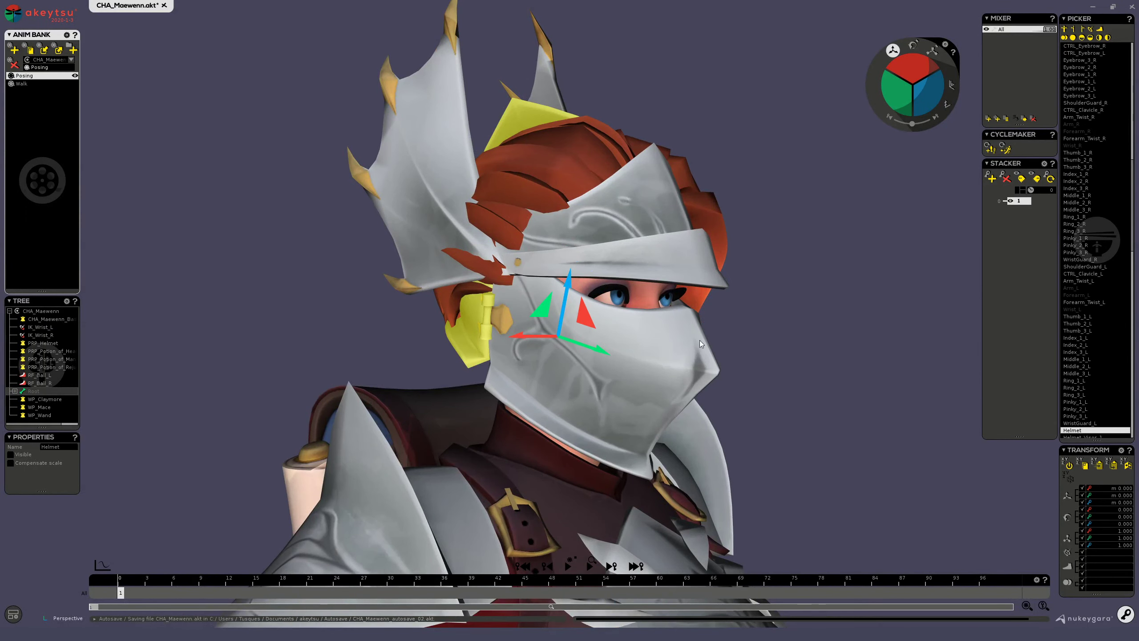
left_click_drag(700, 340, 919, 338, "alt")
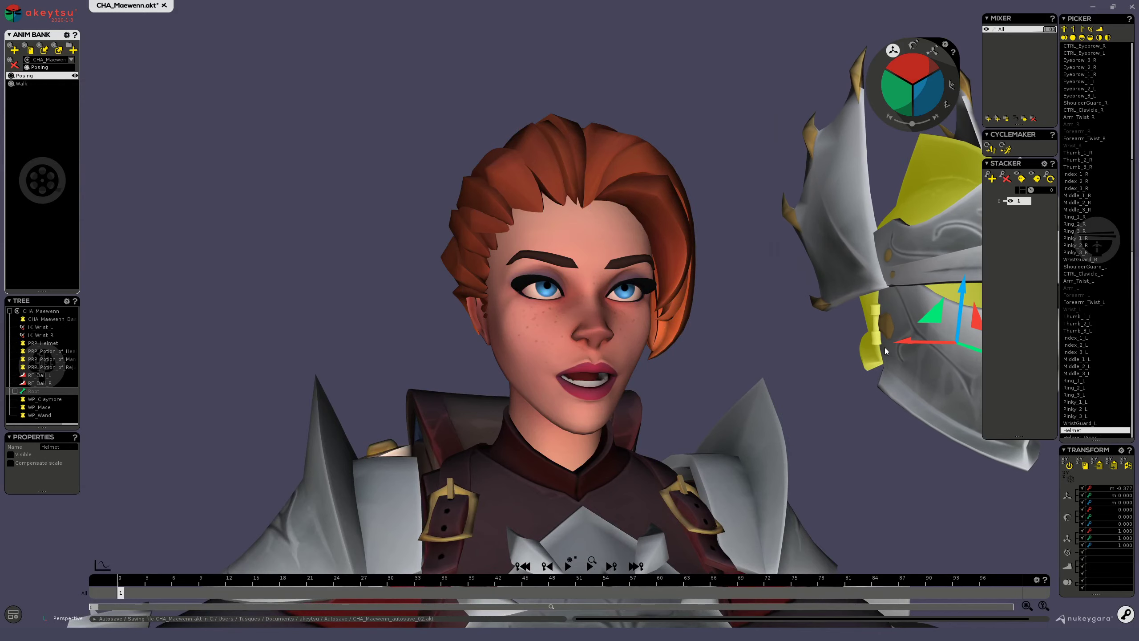
middle_click_drag(842, 379, 572, 323, "alt")
scroll(639, 297, "down", 1)
left_click_drag(639, 292, 404, 229)
- Select the Head joint and examine the character from the face down to the armoured legs
left_click(395, 146)
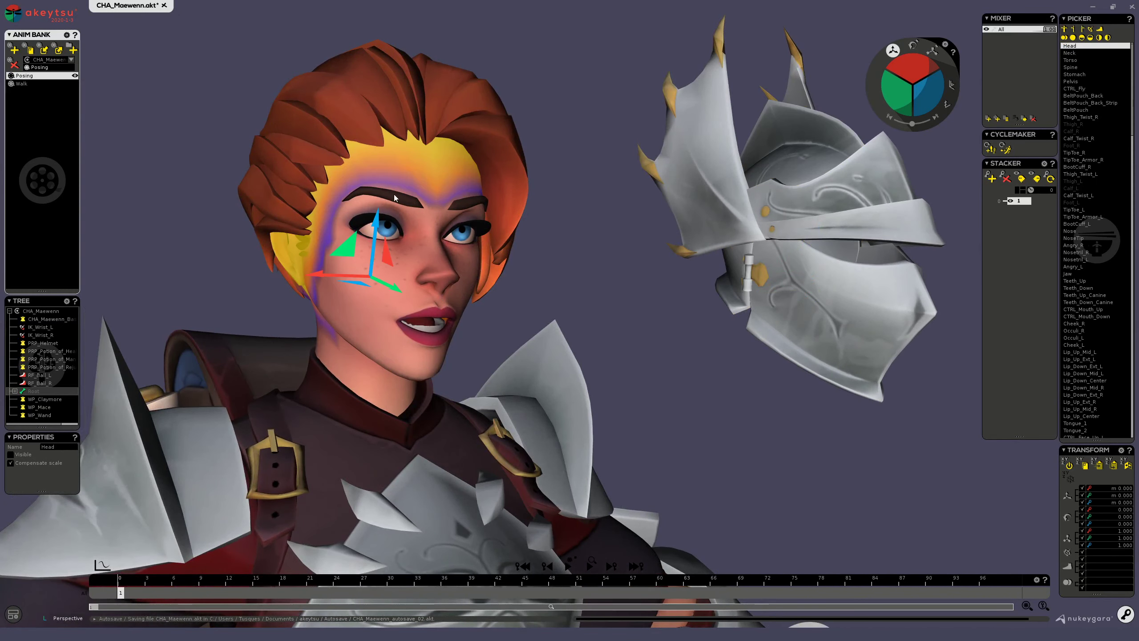
key("f")
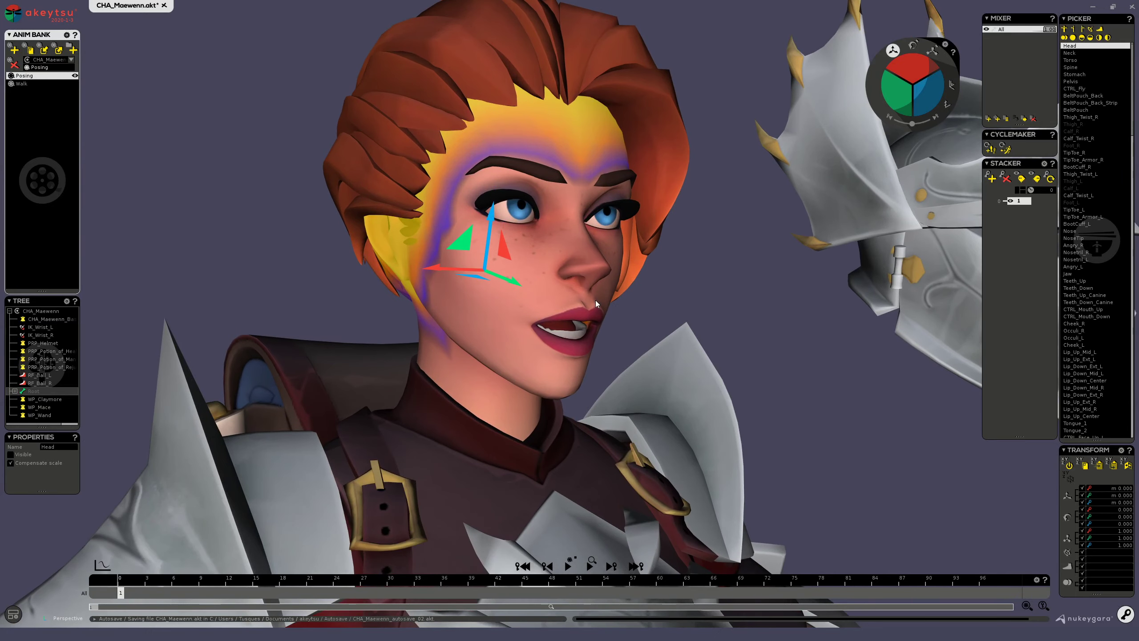
mouse_move(589, 300)
left_click_drag(634, 263, 595, 248, "alt")
scroll(595, 248, "down", 5)
scroll(595, 248, "down", 3)
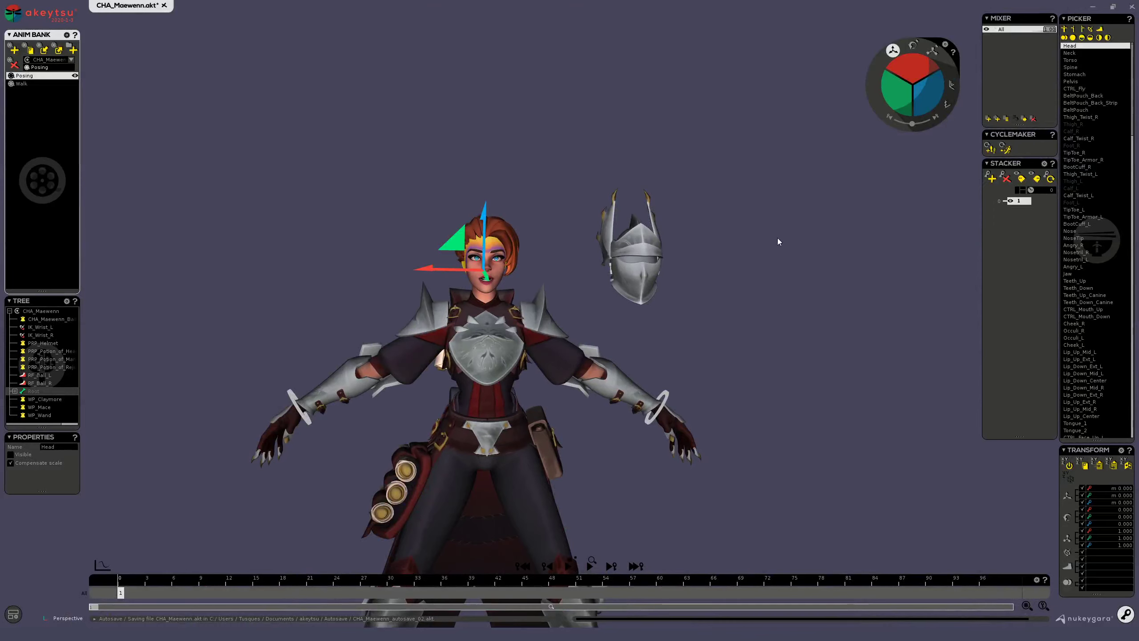
scroll(362, 256, "up", 4)
middle_click_drag(535, 360, 617, 132, "alt")
scroll(617, 132, "down", 3)
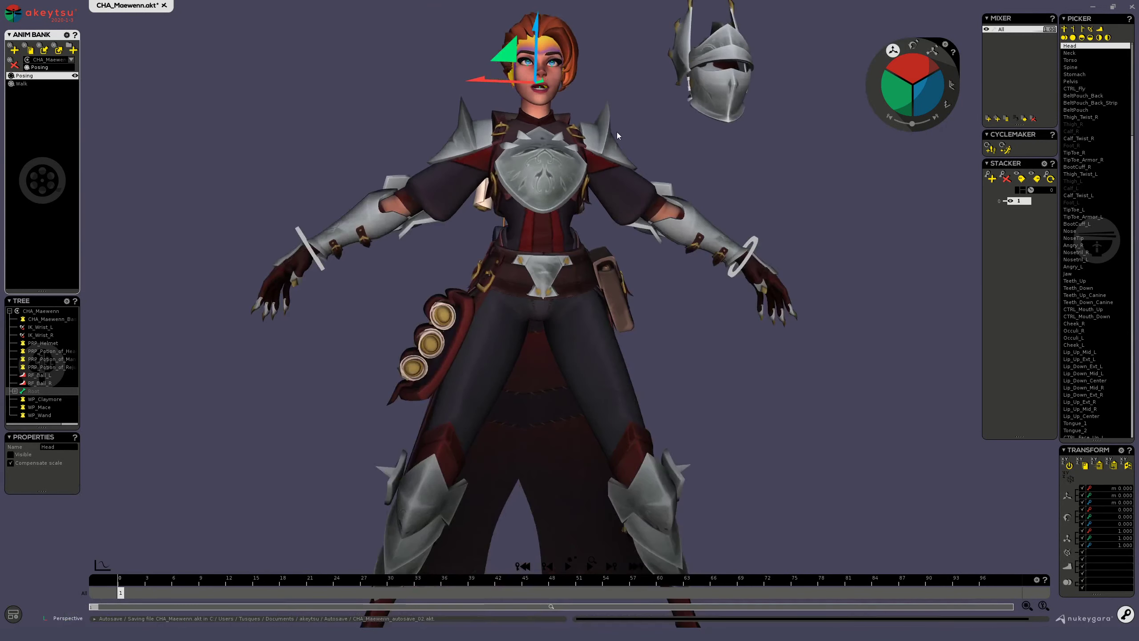
left_click_drag(546, 360, 554, 327, "alt")
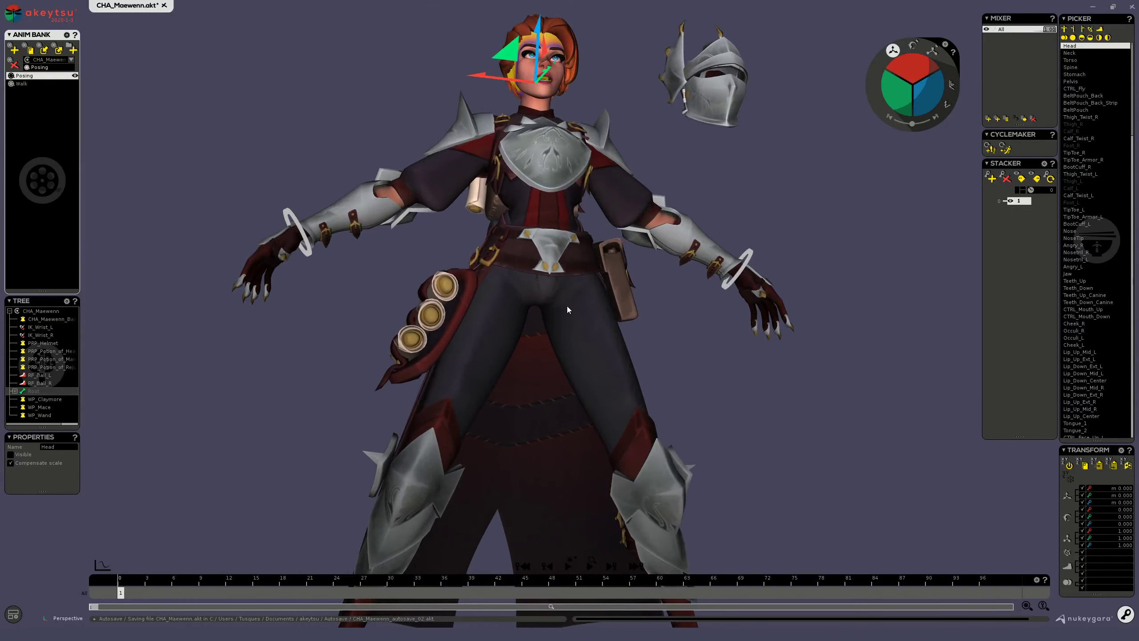
- Select the CTRL_Face_Up_L facial control below the left eye
scroll(567, 310, "up", 8)
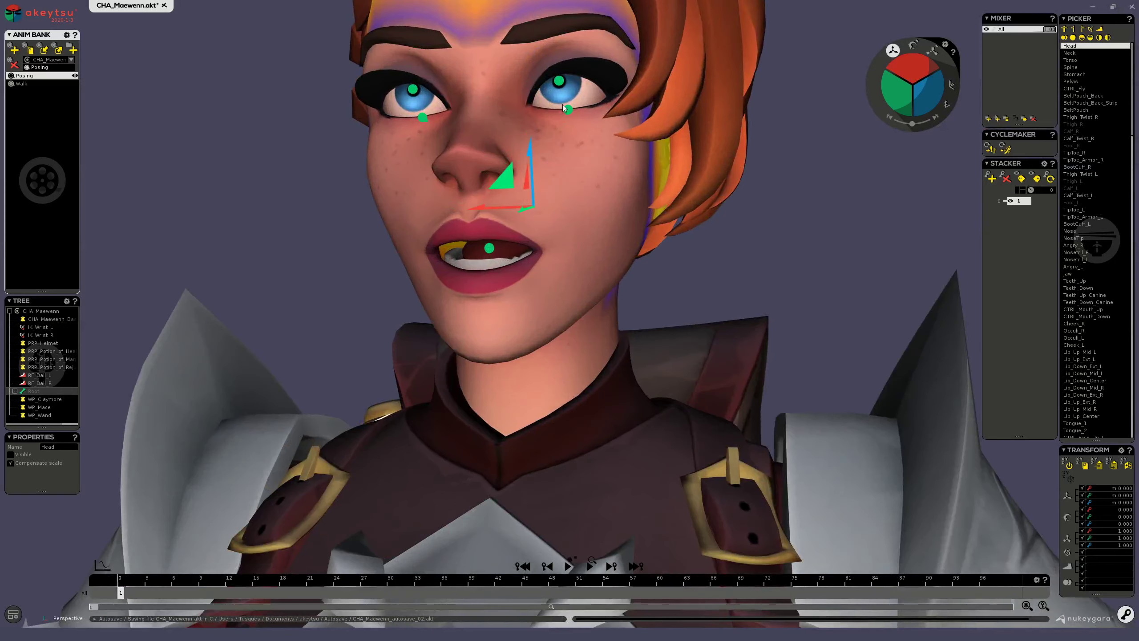
left_click(566, 108)
left_click_drag(514, 178, 503, 320, "alt")
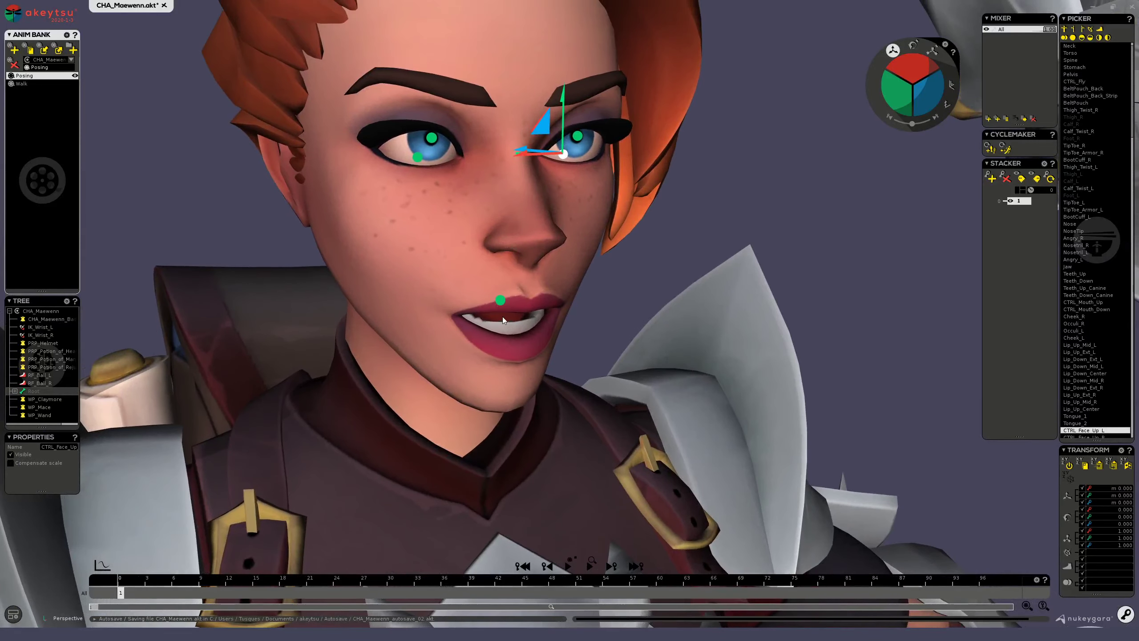
- Select the CTRL_Mouth_Down facial control, and pick CTRL_Fly and turn on its visibility
left_click(501, 300)
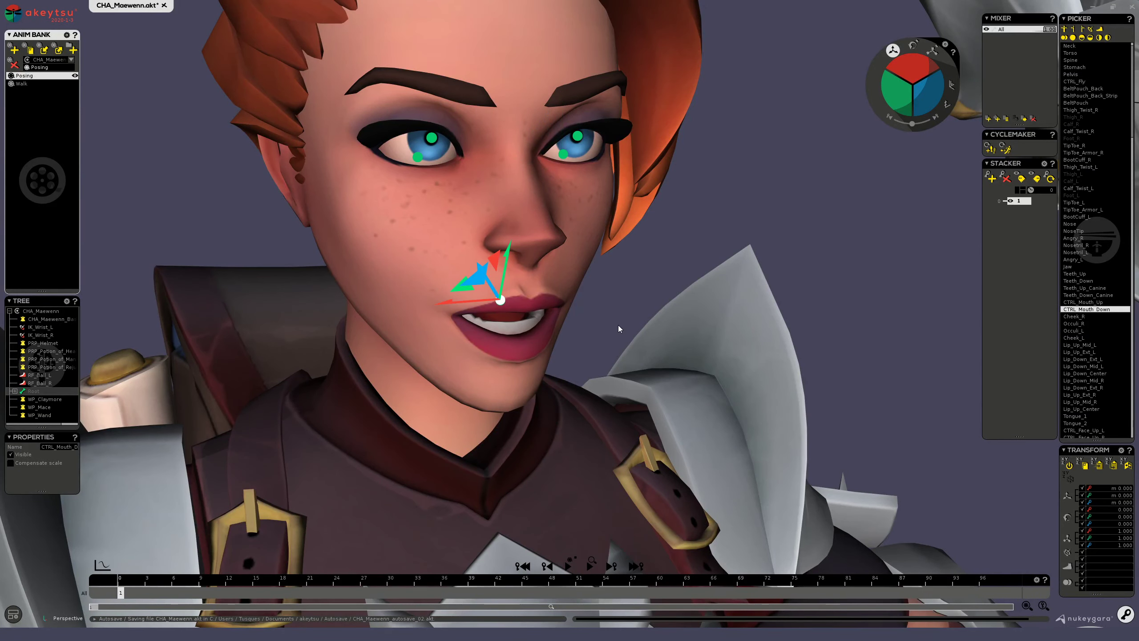
left_click(1080, 82)
middle_click_drag(806, 375, 812, 239, "alt")
right_click_drag(812, 240, 84, 420, "alt")
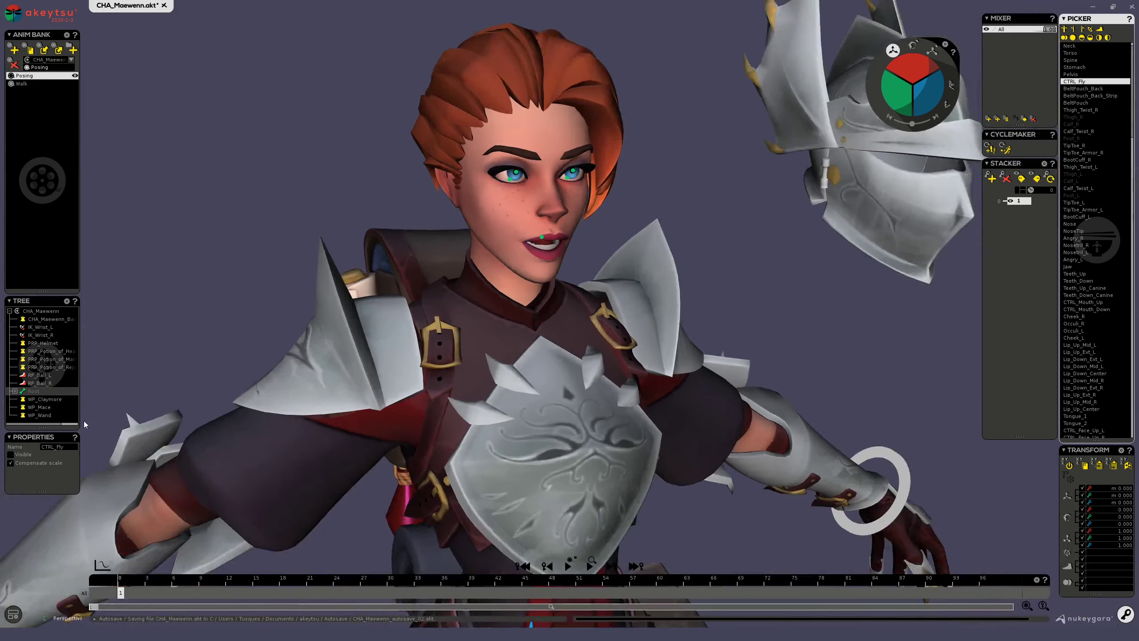
left_click(10, 455)
- Move CTRL_Fly in front of the hips, to about 0.33 m in Y and 0.25 m in Z, trying the Pelvis joint as well
middle_click_drag(473, 300, 486, 134, "alt")
right_click_drag(487, 134, 336, 251, "alt")
left_click_drag(337, 251, 660, 422, "alt")
middle_click_drag(660, 422, 533, 256, "alt")
right_click_drag(534, 256, 554, 341, "alt")
left_click_drag(555, 340, 534, 320, "alt")
mouse_move(484, 263)
left_mouse_down()
mouse_move(579, 253)
mouse_move(505, 261)
mouse_move(476, 252)
left_mouse_up()
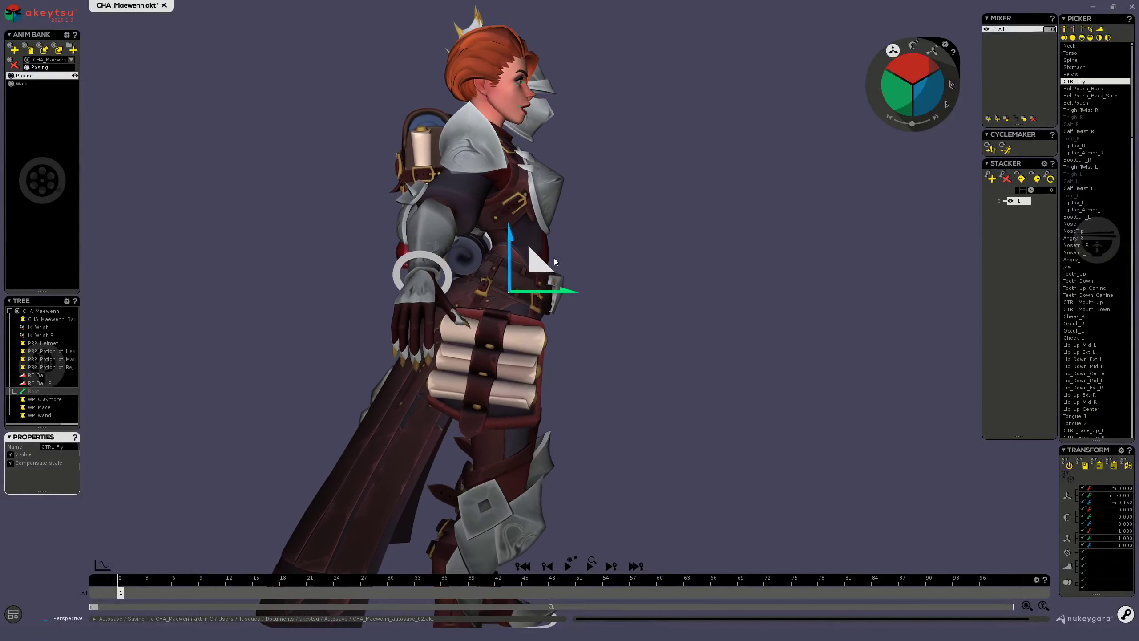
left_click(556, 269)
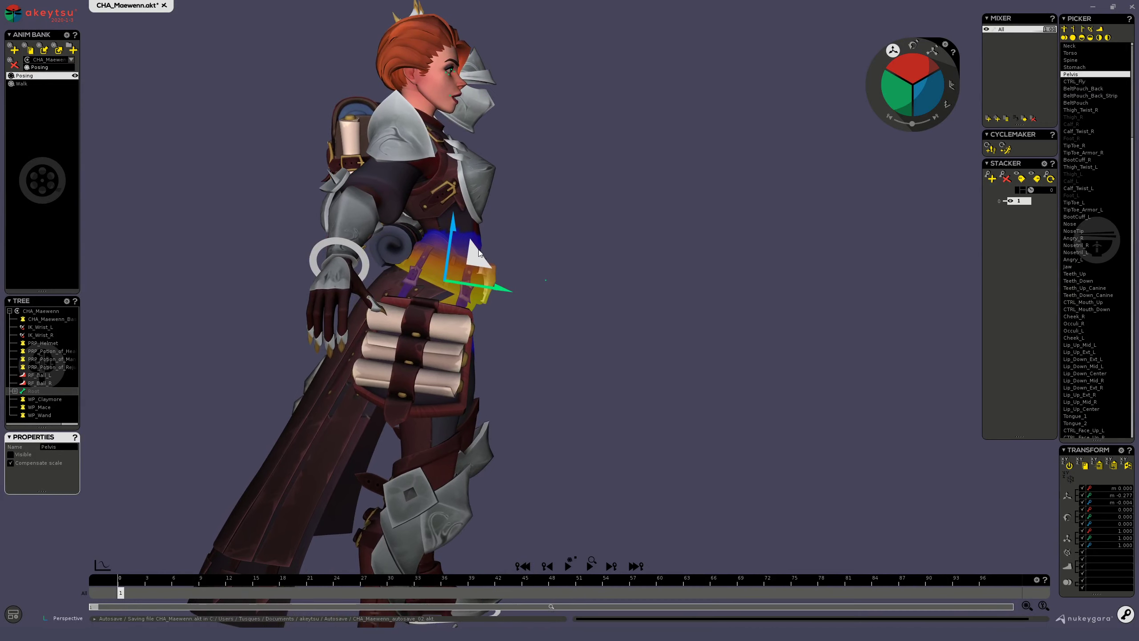
scroll(475, 251, "up", 4)
left_click_drag(558, 290, 601, 430, "alt")
left_click(630, 278)
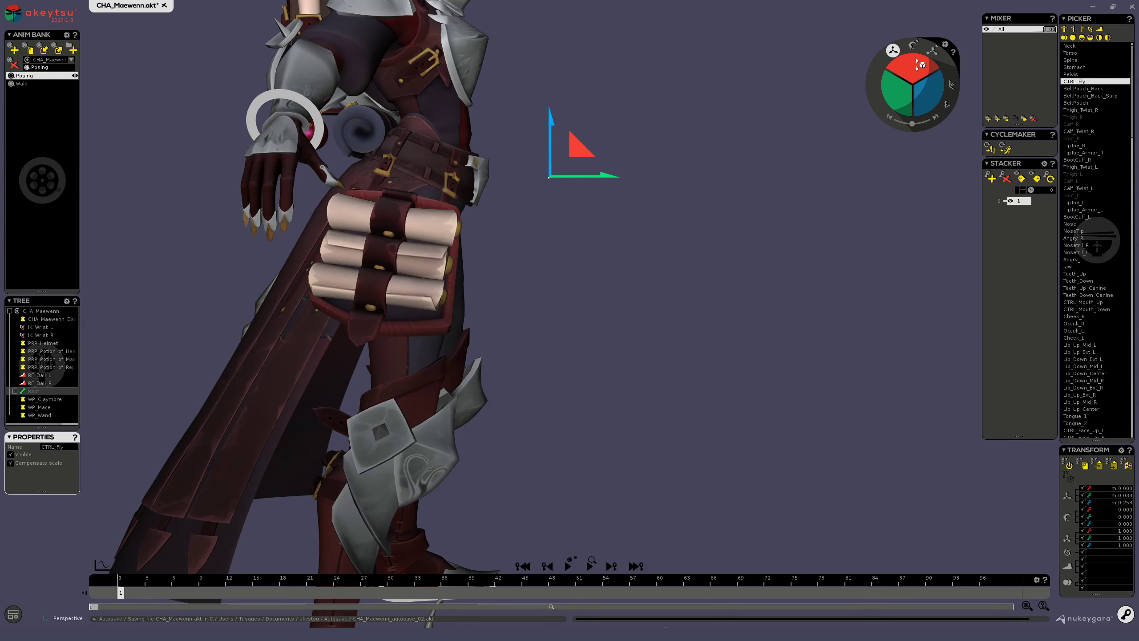
- Try transforming CTRL_Fly along its X axis, undo the change, and set the manipulator to rotation
left_click_drag(921, 65, 651, 169)
key("ctrl+z")
left_click(913, 45)
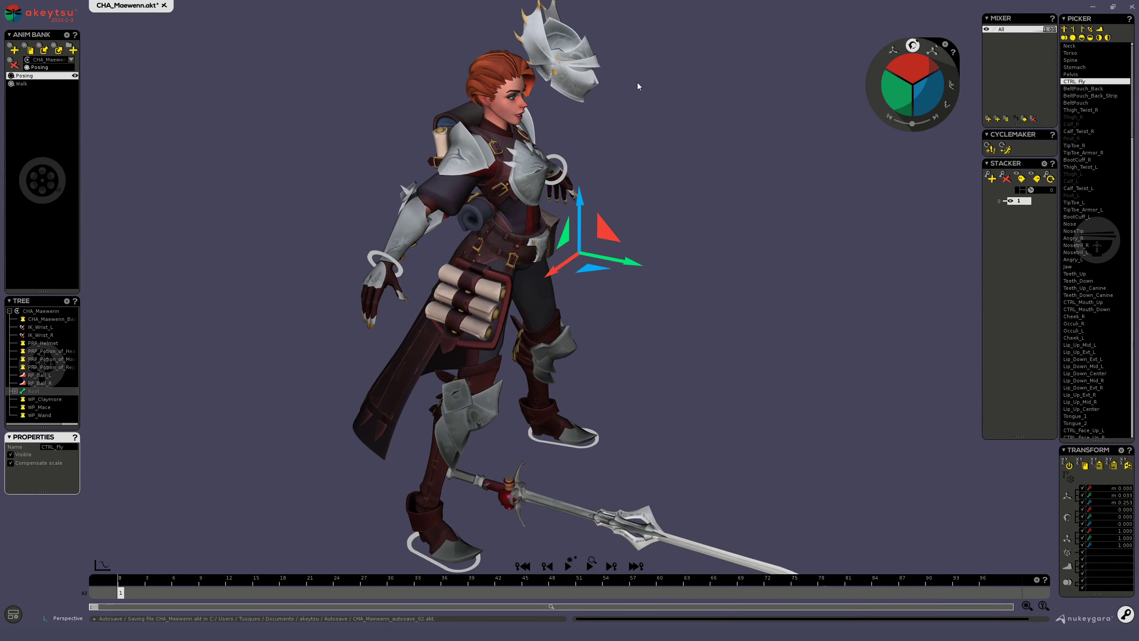
- Examine the character's pose and the position of CTRL_Fly from the side and front
left_click_drag(710, 155, 570, 218, "alt")
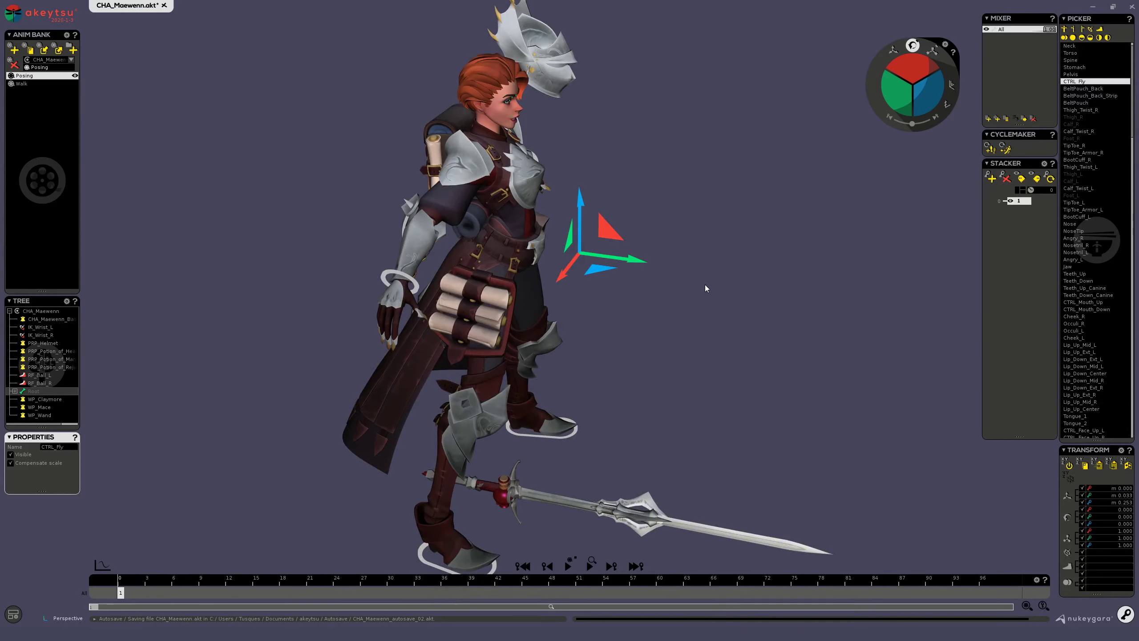
left_click_drag(705, 287, 566, 205, "alt")
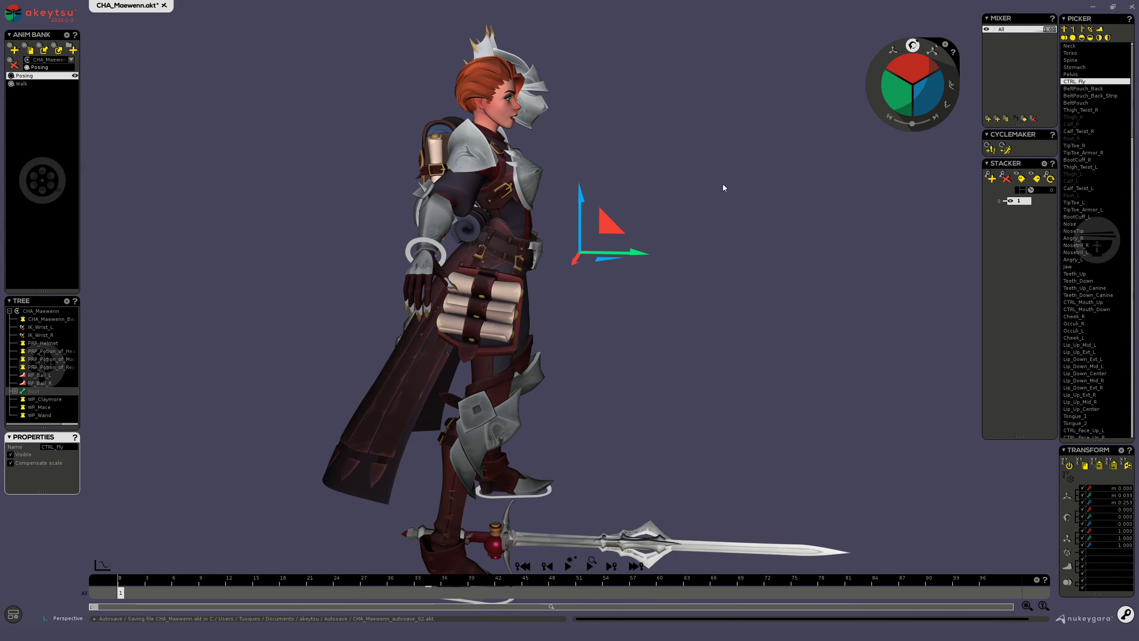
left_click_drag(705, 303, 707, 252, "alt")
scroll(523, 228, "up", 5)
right_click_drag(522, 229, 584, 100, "alt")
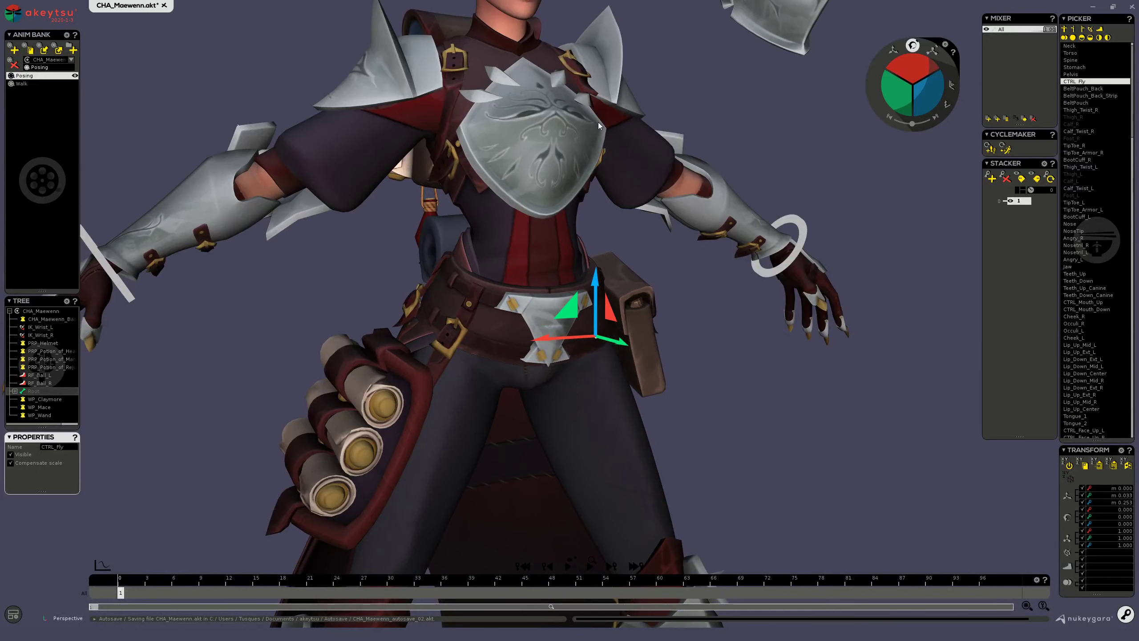
middle_click_drag(584, 101, 676, 354, "alt")
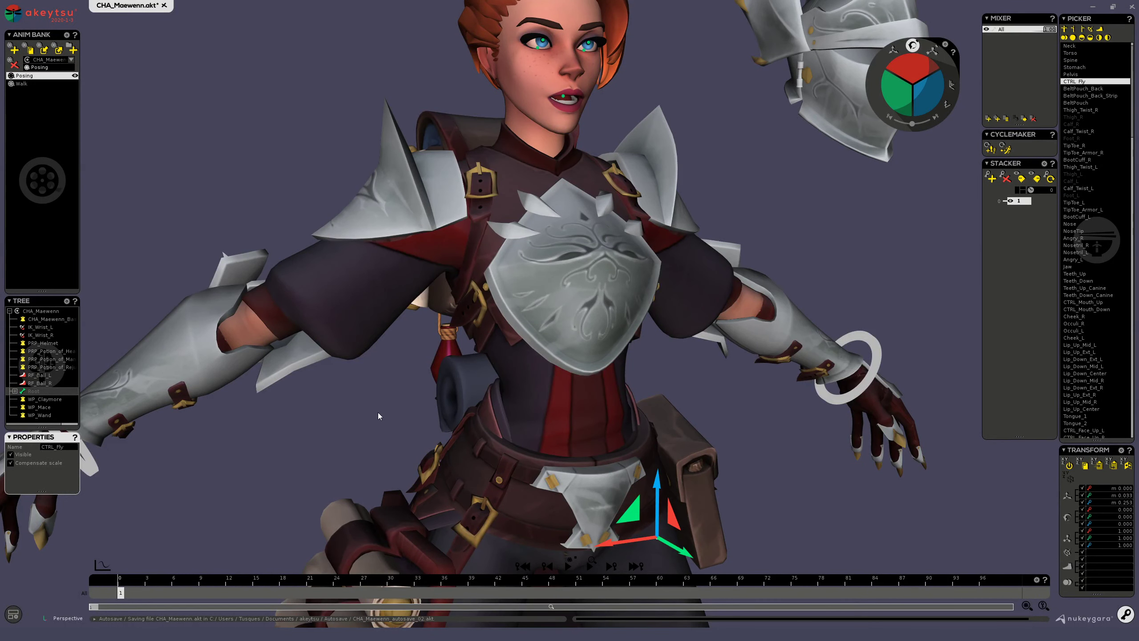
- Select CTRL_Mouth_Down on the face and move it to about 0.005 m in Y and 0.002 m in Z
middle_click_drag(662, 85, 704, 343, "alt")
right_click_drag(704, 343, 647, 370, "alt")
left_click(642, 372)
left_click_drag(641, 372, 687, 409, "alt")
right_click_drag(687, 409, 648, 374, "alt")
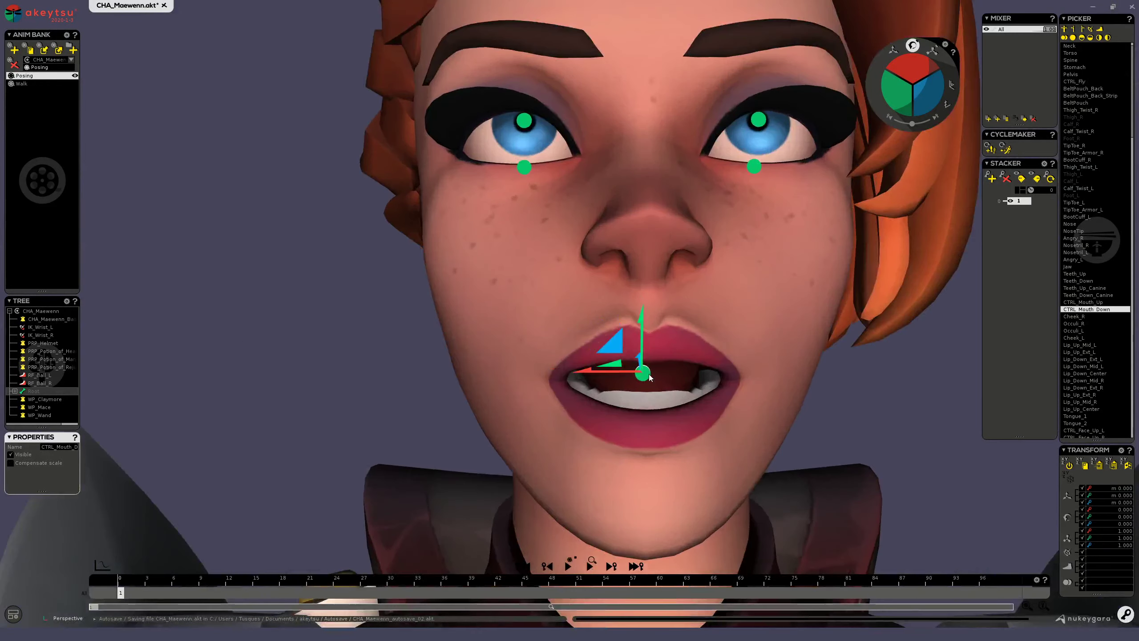
left_click_drag(649, 373, 756, 391, "alt")
left_click_drag(657, 327, 662, 306)
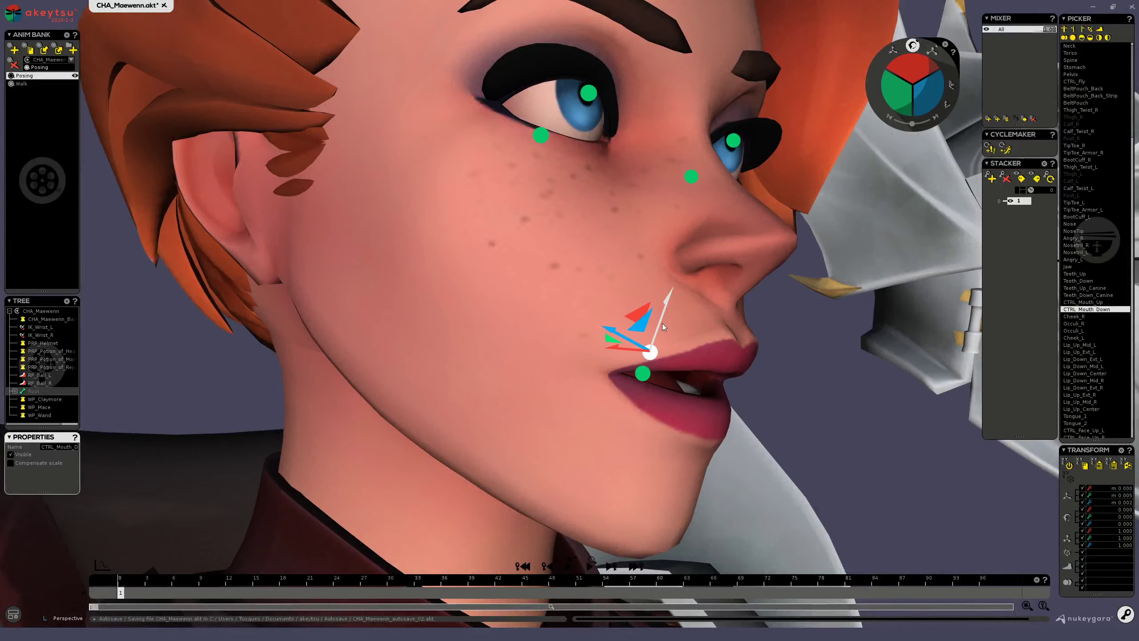
- Select CTRL_Mouth_Up and raise it slightly to test the upper lip
left_click(642, 373)
left_click_drag(642, 374, 534, 341, "alt")
mouse_move(642, 326)
left_mouse_down()
mouse_move(646, 353)
mouse_move(644, 310)
left_mouse_up()
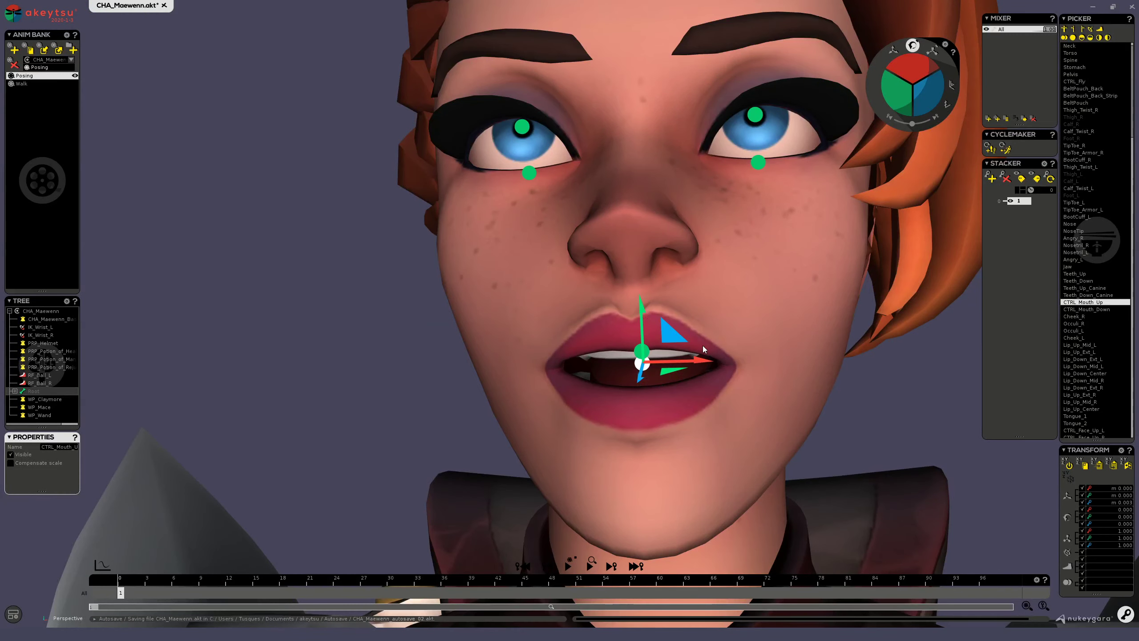
- Select the lower-lip joints one by one across the mouth to check the area each one influences
left_click(721, 374)
left_click(700, 401)
left_click(642, 412)
left_click(588, 405)
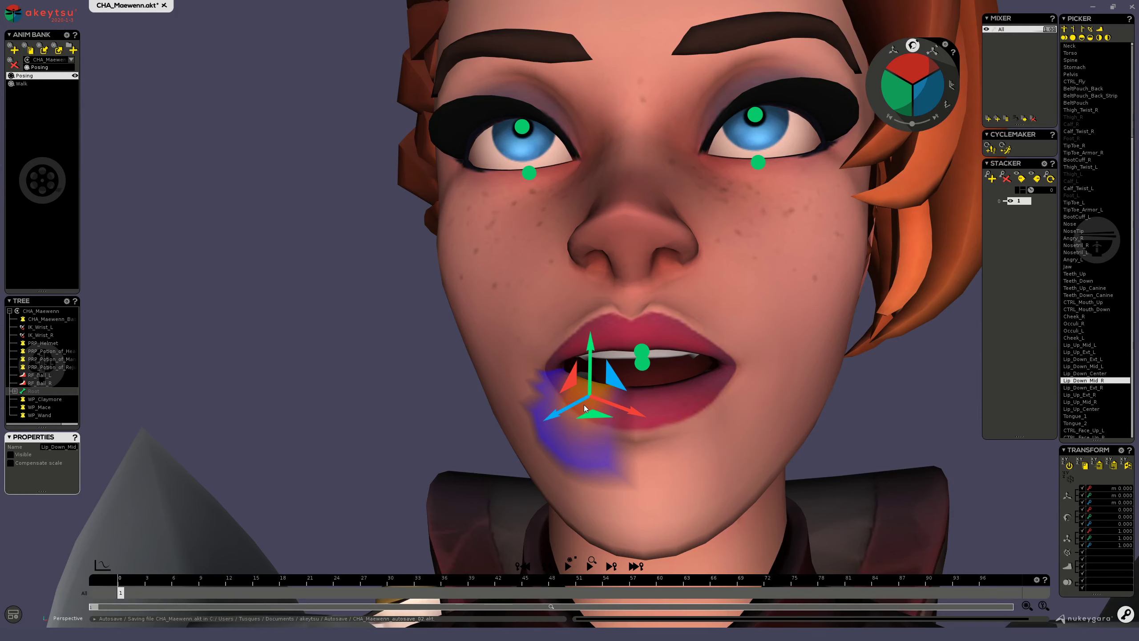
left_click(560, 380)
- Select the upper-lip joints one by one, from the character's left mouth corner to the right corner
left_click(728, 357)
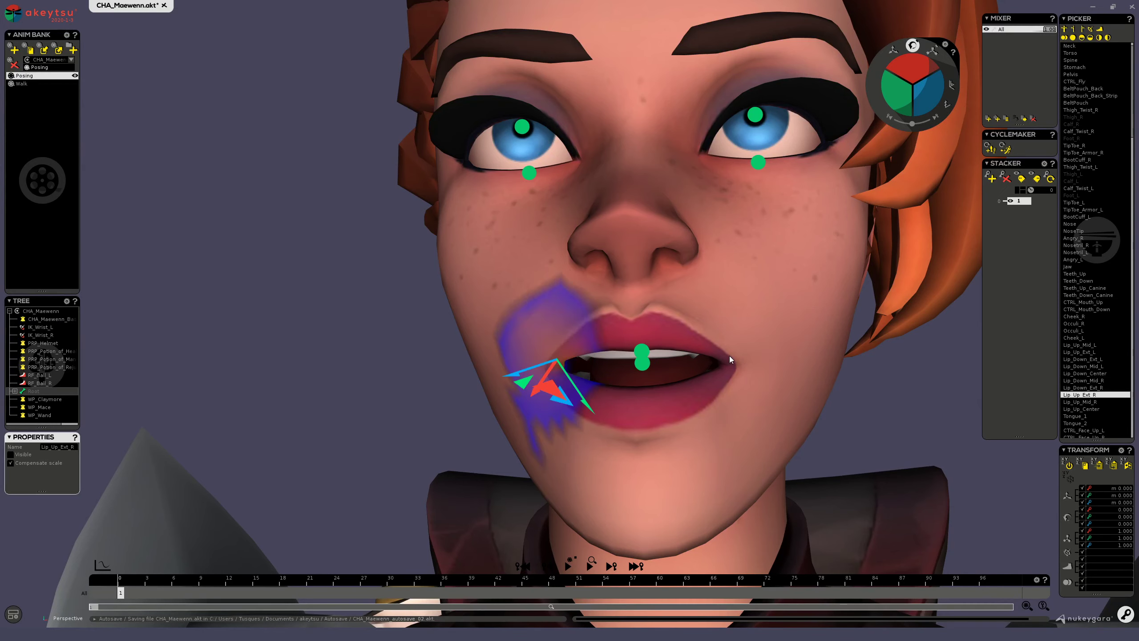
left_click(730, 357)
left_click(728, 359)
left_click(639, 331)
left_click(591, 335)
left_click(558, 360)
- Select Lip_Down_Mid_R and step back through the lip joints as far as Cheek_L
left_click(590, 399)
key("Up")
key("Up")
key("Up")
key("Up")
key("Up")
key("Up")
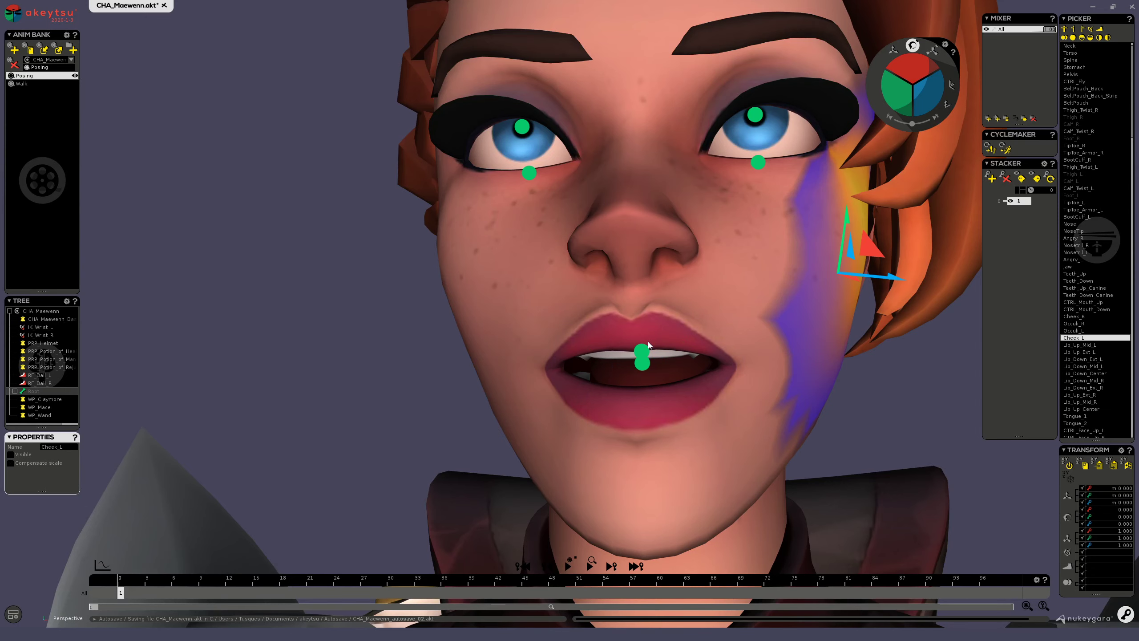
- Select CTRL_Mouth_Down and rotate it to about -9.9 degrees in X to open the lower lip
left_click(636, 353)
left_click_drag(587, 383, 713, 399, "alt")
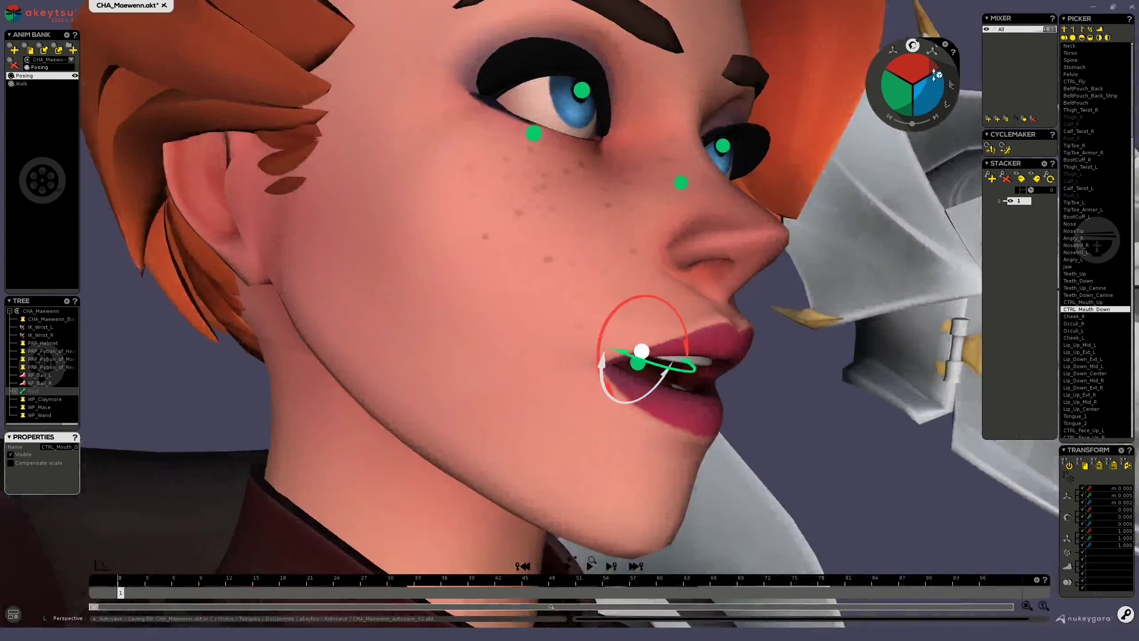
mouse_move(918, 72)
left_mouse_down()
mouse_move(918, 53)
mouse_move(920, 74)
left_mouse_up()
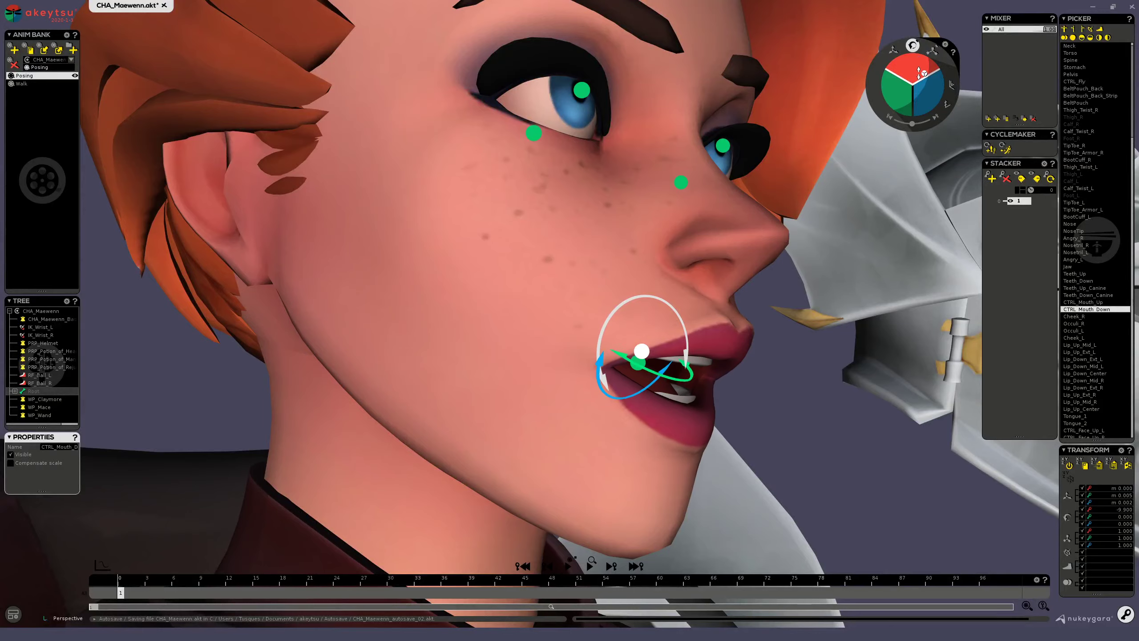
left_click_drag(875, 191, 744, 284, "alt")
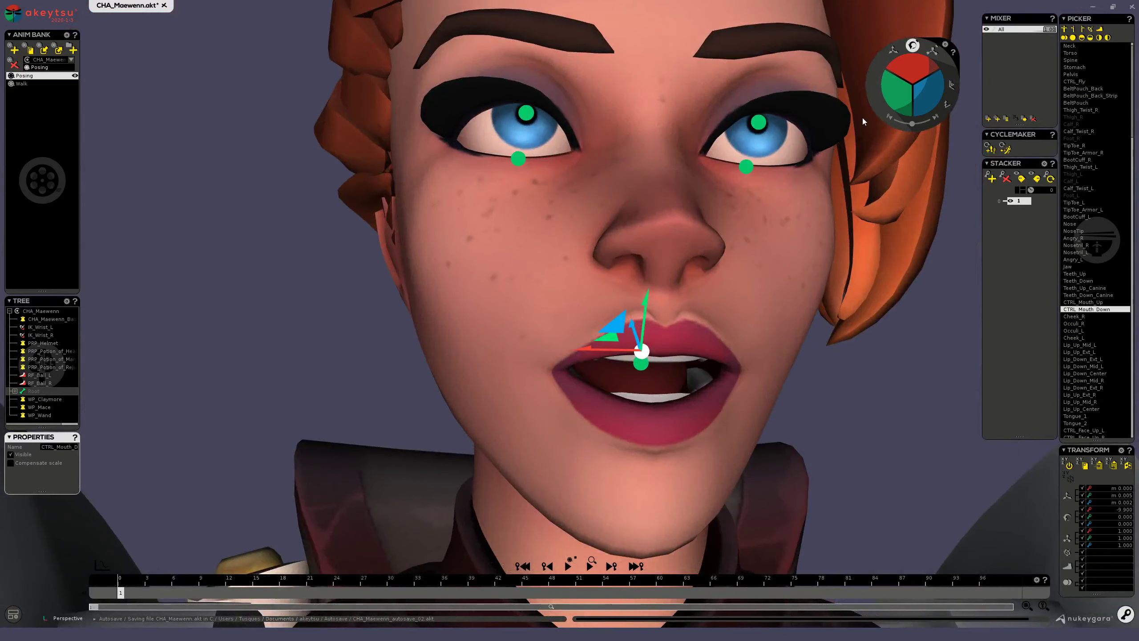
- Try another small rotation of CTRL_Mouth_Down and select CTRL_Mouth_Up
left_click_drag(921, 97, 920, 97)
key("Up")
left_click_drag(843, 198, 771, 265, "alt")
scroll(715, 228, "down", 5)
- Undo the recent moves and rotations of the two mouth controls
key("ctrl+z")
key("ctrl+z")
scroll(708, 311, "up", 5)
scroll(709, 310, "up", 3)
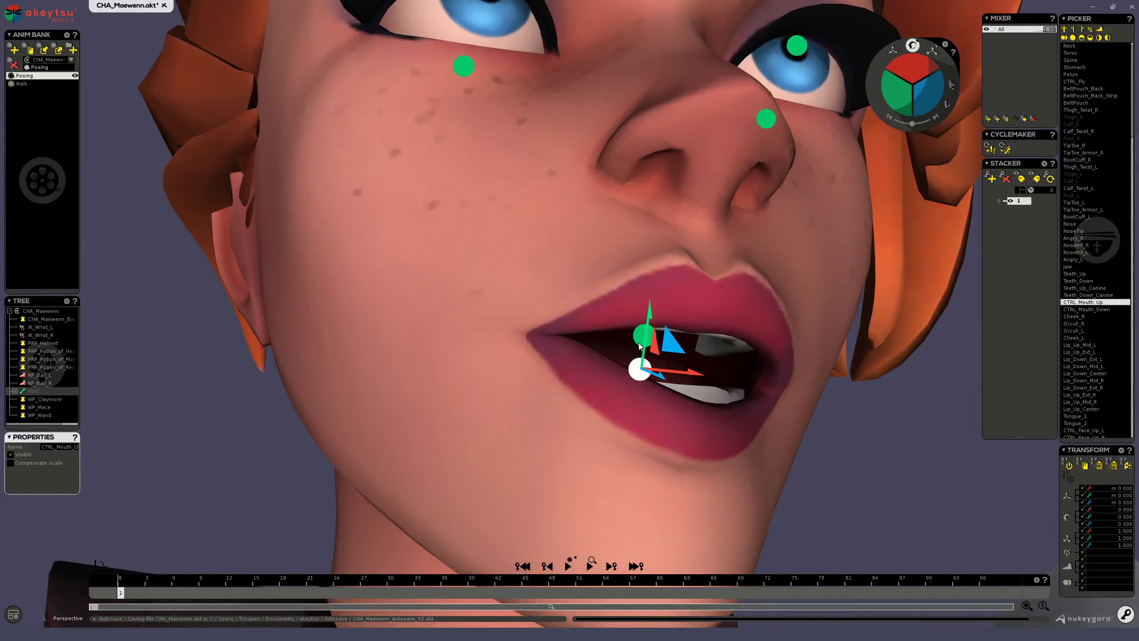
key("ctrl+z")
key("ctrl+z")
- Select CTRL_Mouth_Up together with CTRL_Mouth_Down
scroll(697, 359, "up", 3)
scroll(713, 367, "down", 4)
left_click_drag(713, 369, 630, 385, "alt")
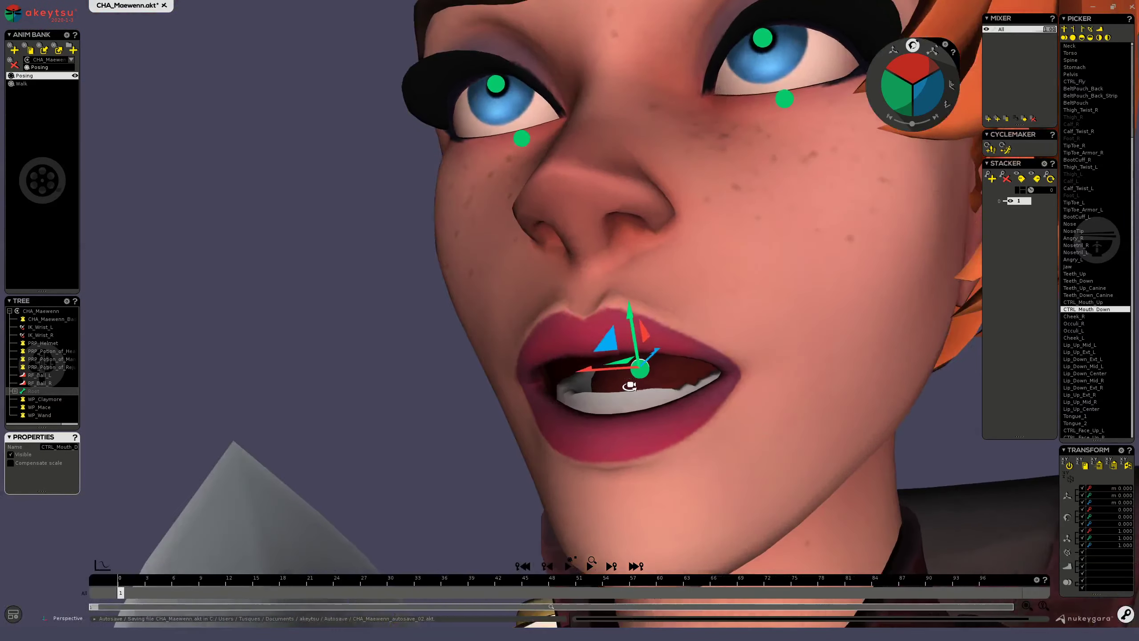
scroll(633, 366, "up", 5)
left_click(659, 378)
scroll(661, 388, "down", 5)
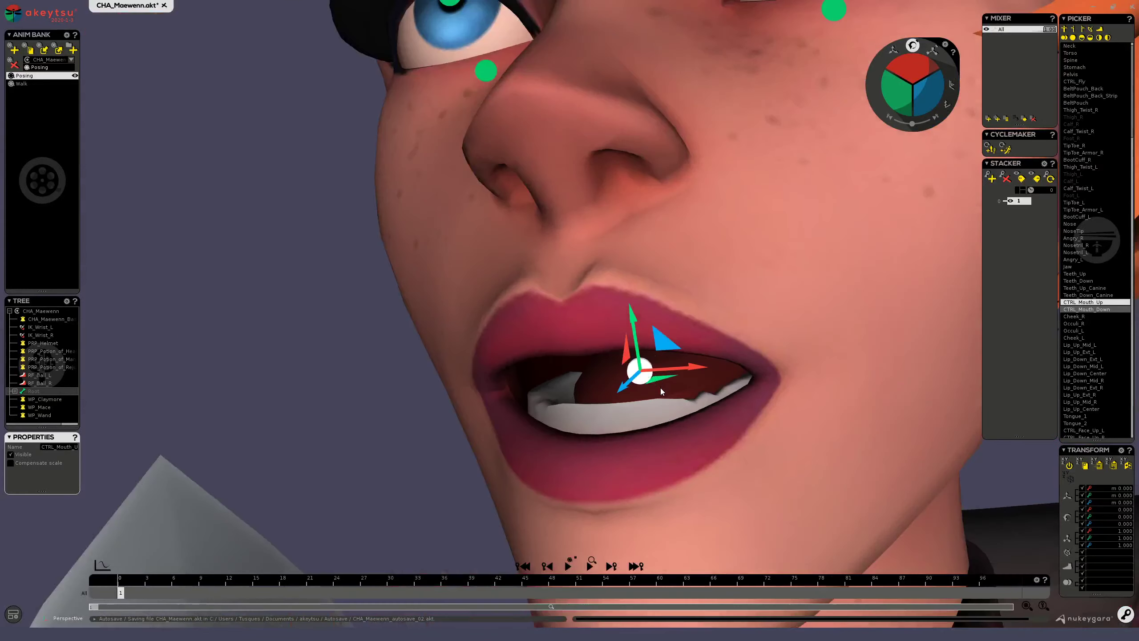
- Try moving both mouth controls together and undo the move
left_click_drag(660, 388, 729, 381, "alt")
left_click_drag(648, 315, 664, 335)
key("ctrl+z")
scroll(736, 300, "down", 5)
key("ctrl+z")
- Try rotating both mouth controls together and undo the rotation
left_click_drag(733, 307, 767, 315, "alt")
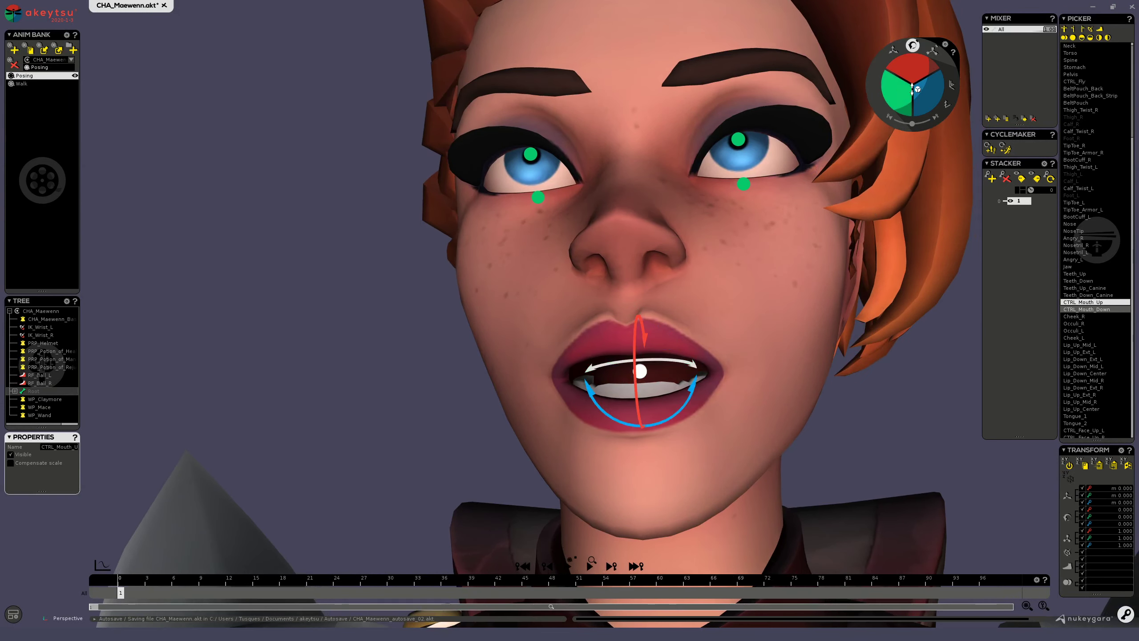
mouse_move(929, 92)
left_mouse_down()
mouse_move(929, 103)
mouse_move(927, 88)
left_mouse_up()
key("ctrl+z")
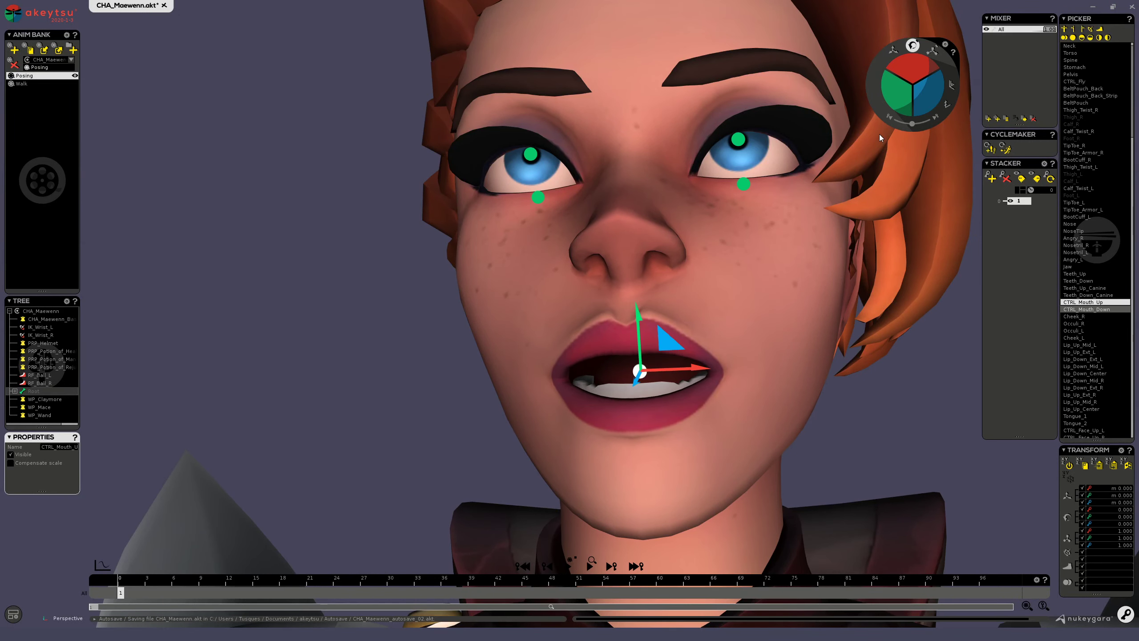
- Try scaling both mouth controls along X and undo the scaling
left_click(933, 51)
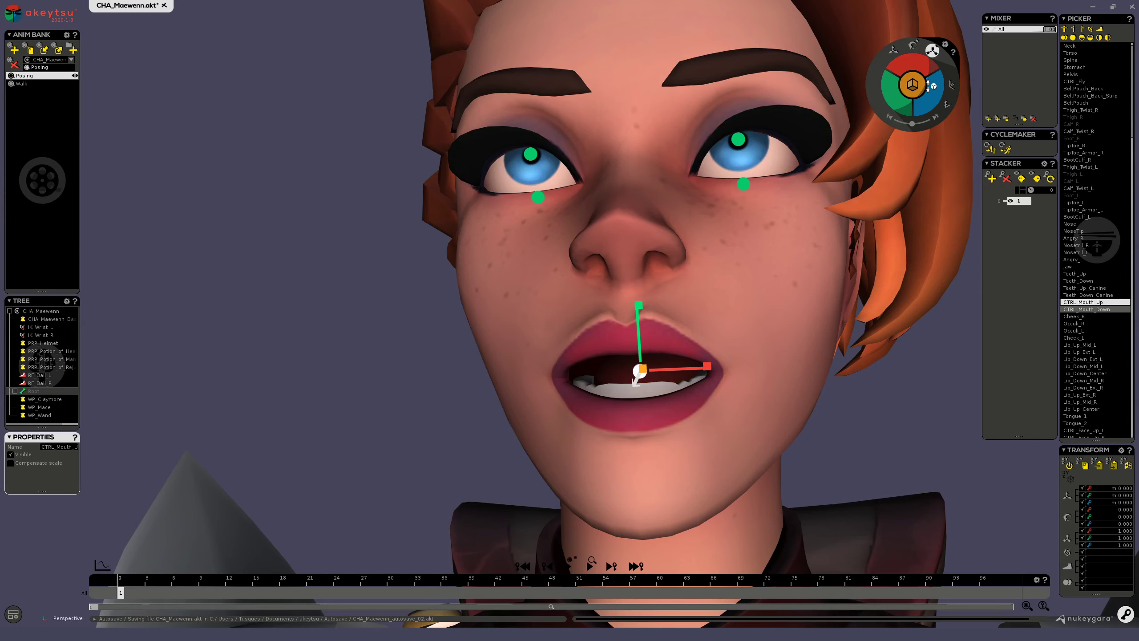
mouse_move(706, 368)
left_mouse_down()
mouse_move(673, 369)
mouse_move(714, 368)
left_mouse_up()
key("ctrl+z")
- Select the Lip_Up_Mid_L joint and move it upward to raise the left side of the upper lip
left_click_drag(588, 360, 685, 390, "alt")
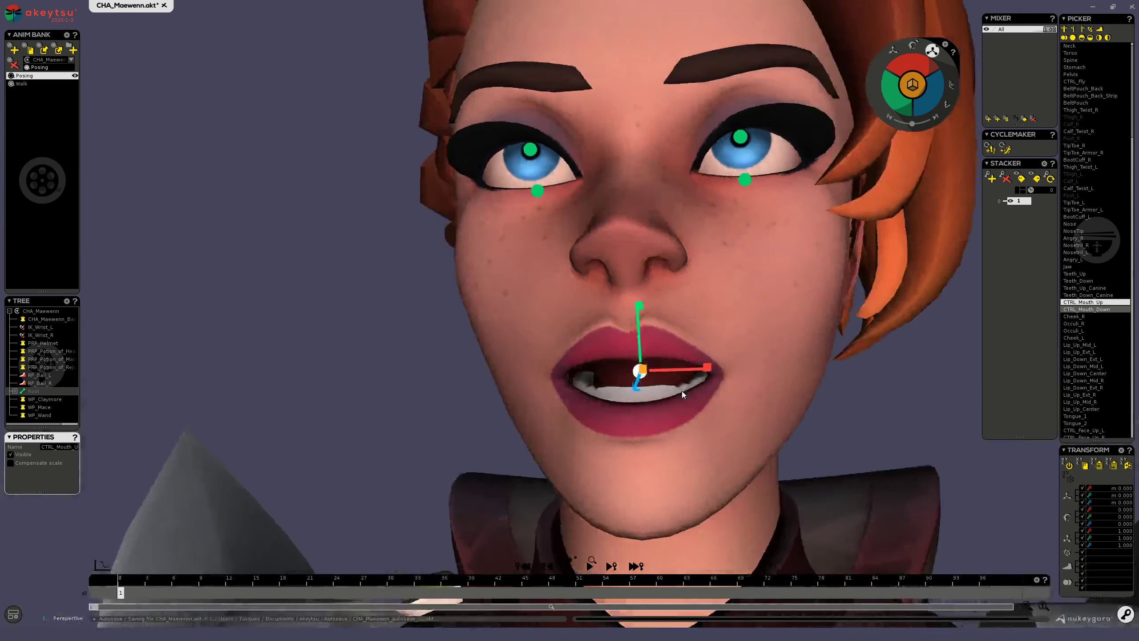
scroll(686, 390, "up", 5)
left_click(716, 333)
middle_click_drag(716, 334, 857, 39)
left_click(893, 53)
scroll(702, 359, "up", 1)
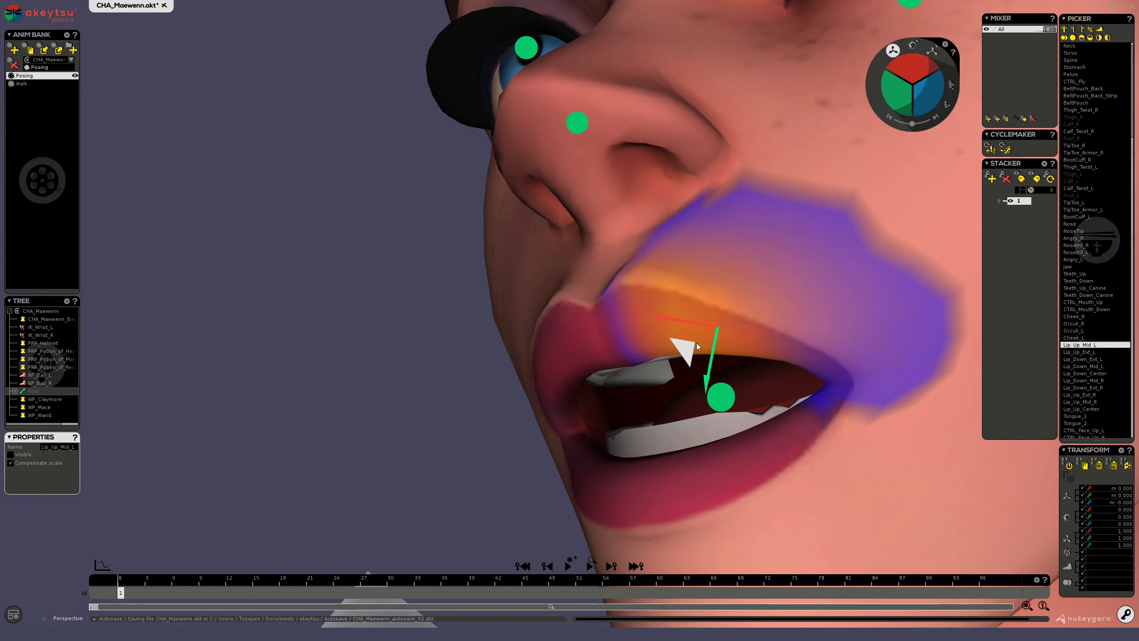
left_click_drag(696, 346, 703, 298)
- Reshape the mouth with Lip_Up_Ext_L and the lower-lip joints, moving Lip_Down_Mid_R to about -0.006 m in Y
scroll(704, 297, "down", 5)
middle_click_drag(638, 338, 718, 334)
left_click(724, 331)
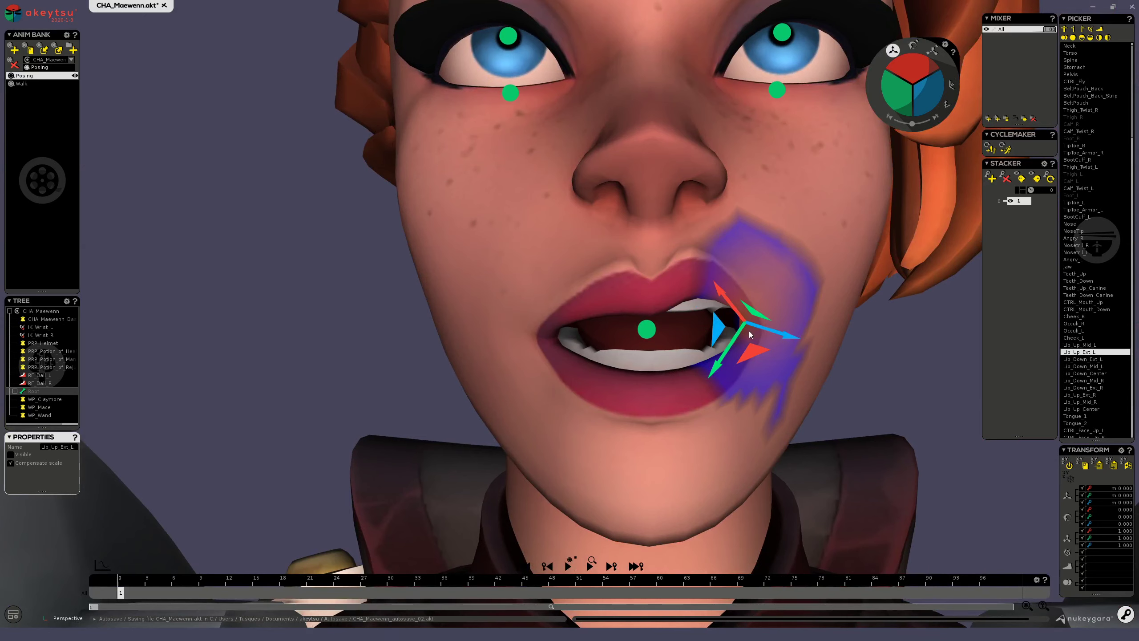
left_click_drag(749, 331, 669, 388)
left_click(651, 375)
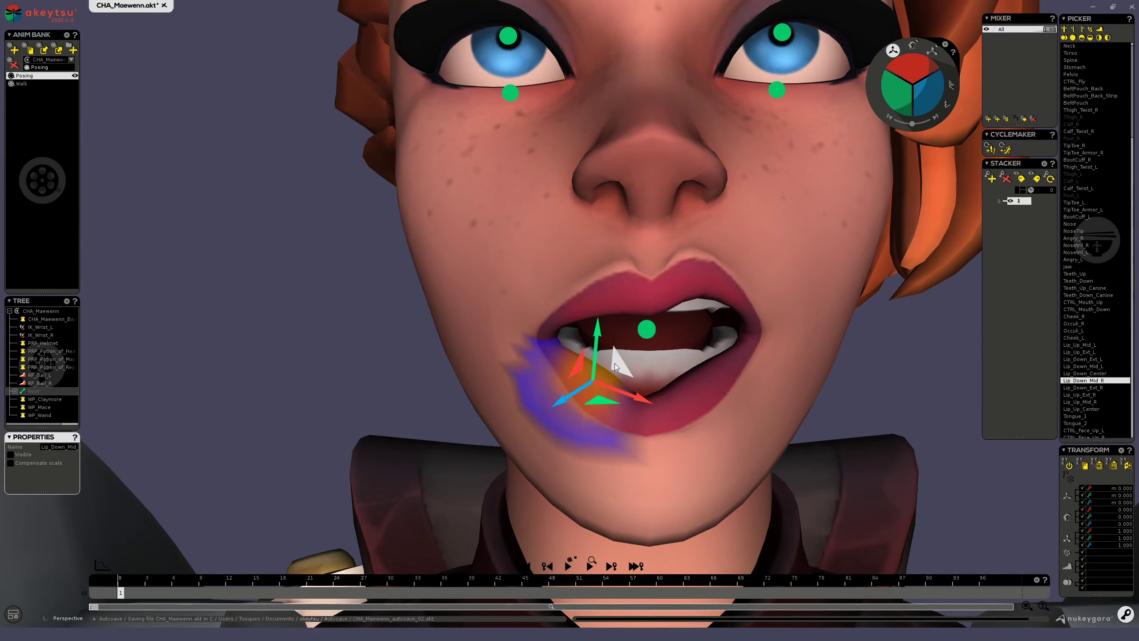
left_click_drag(614, 364, 615, 380)
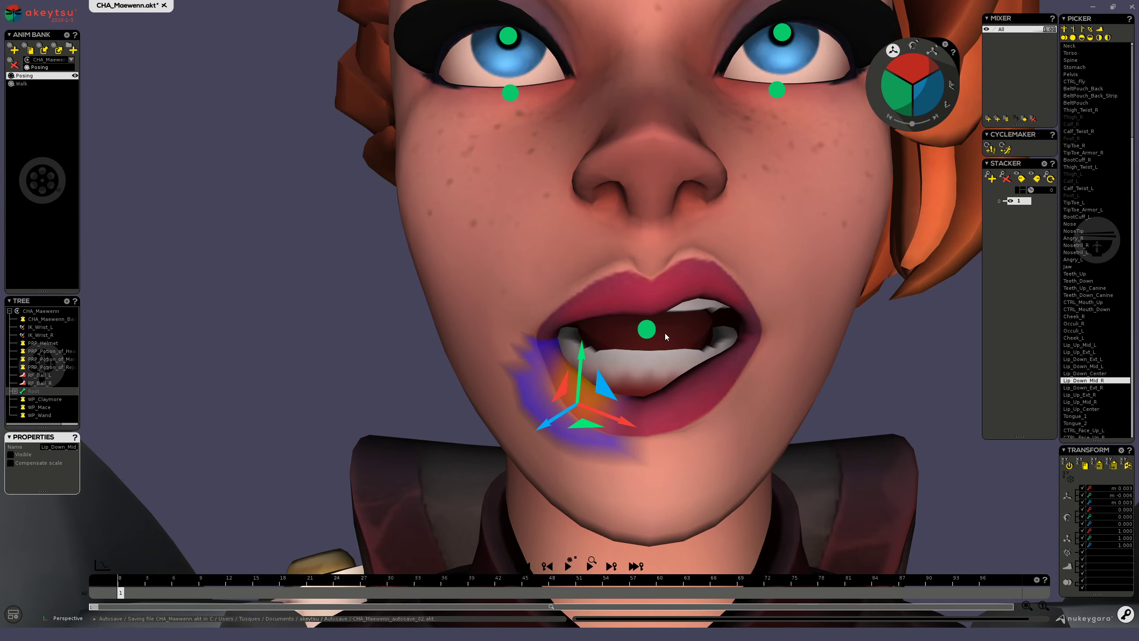
- Select CTRL_Mouth_Up and CTRL_Mouth_Down with their lip joints and return the lips to their default shape
left_click(640, 331)
scroll(645, 345, "up", 5)
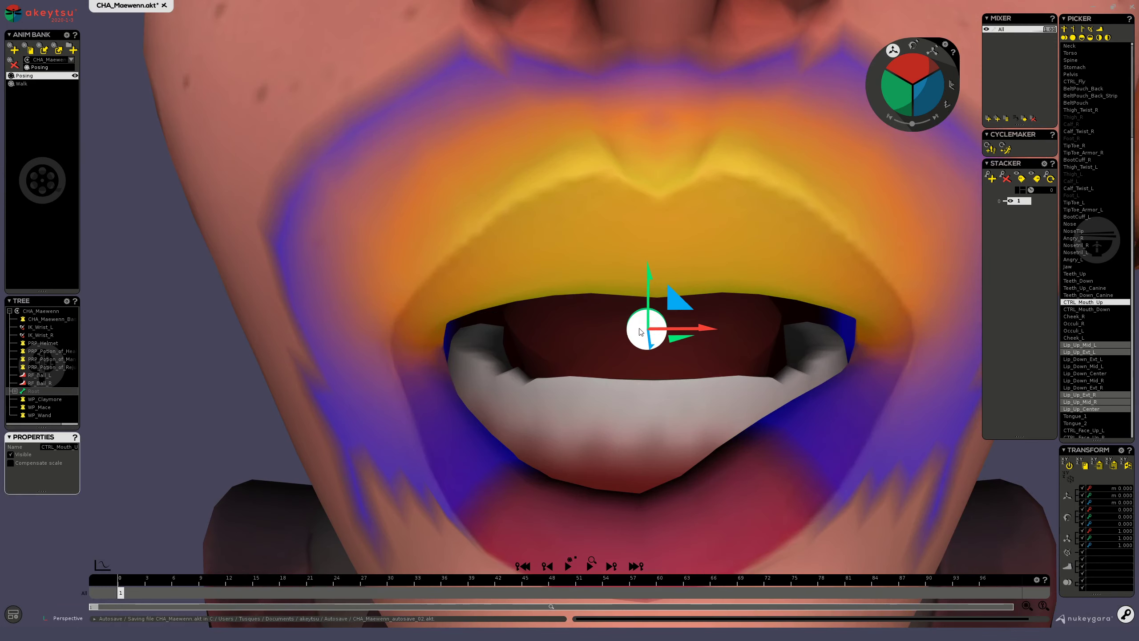
left_click(659, 313)
key("ctrl+z")
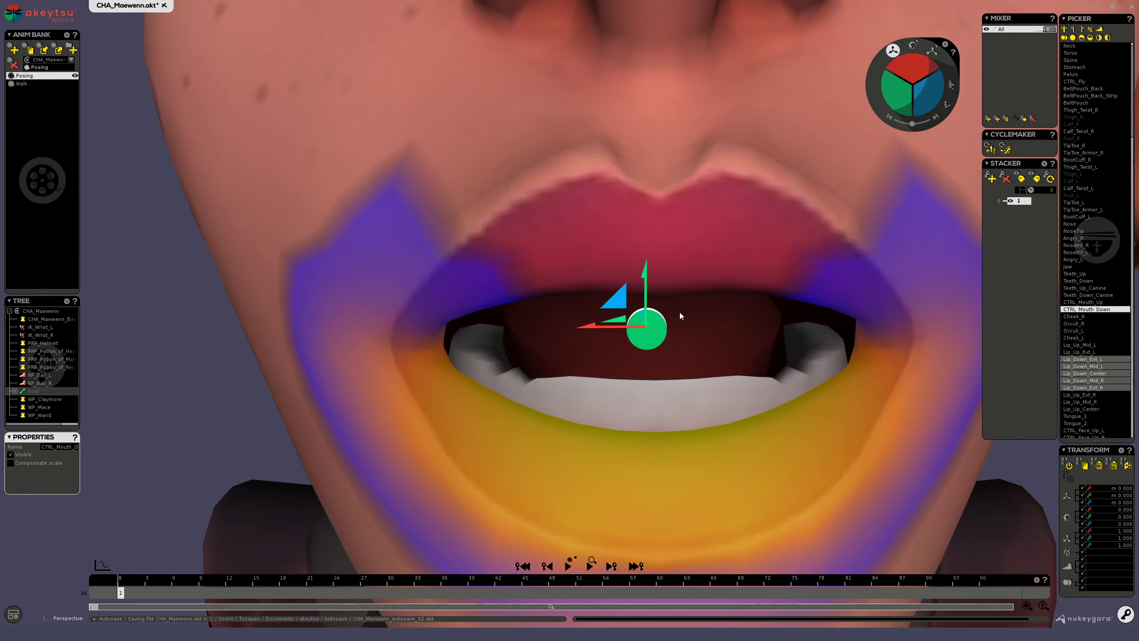
- Select the Nose, NoseTip and Nosetril_R joints one by one to check their areas of influence
scroll(678, 312, "down", 6)
middle_click_drag(687, 182, 653, 186)
left_click(635, 228)
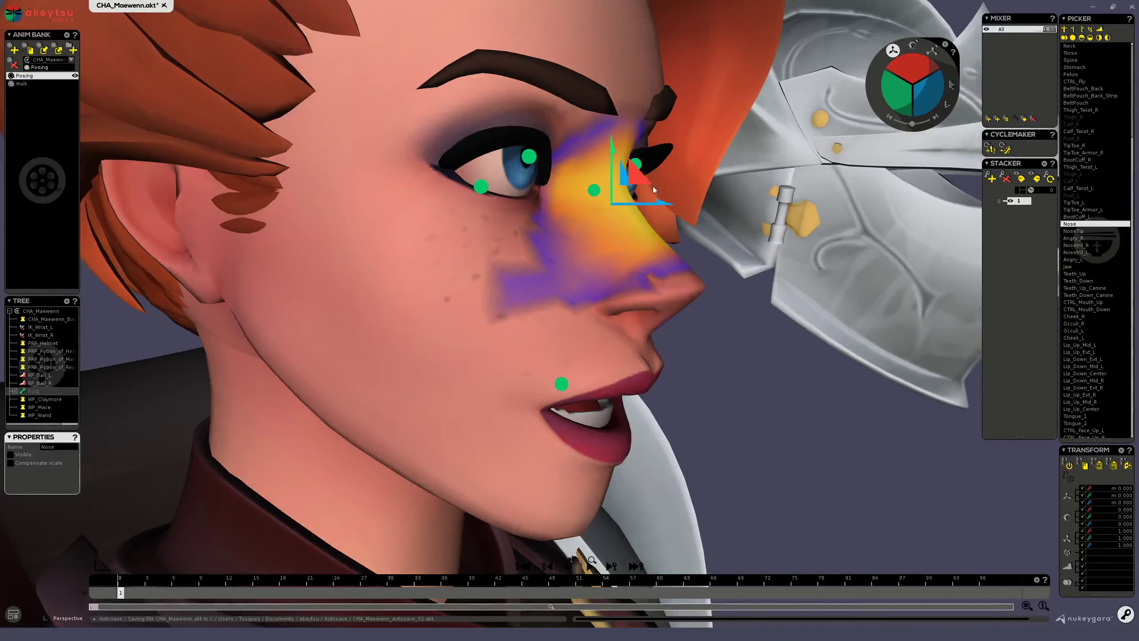
left_click(669, 294)
left_click(643, 307)
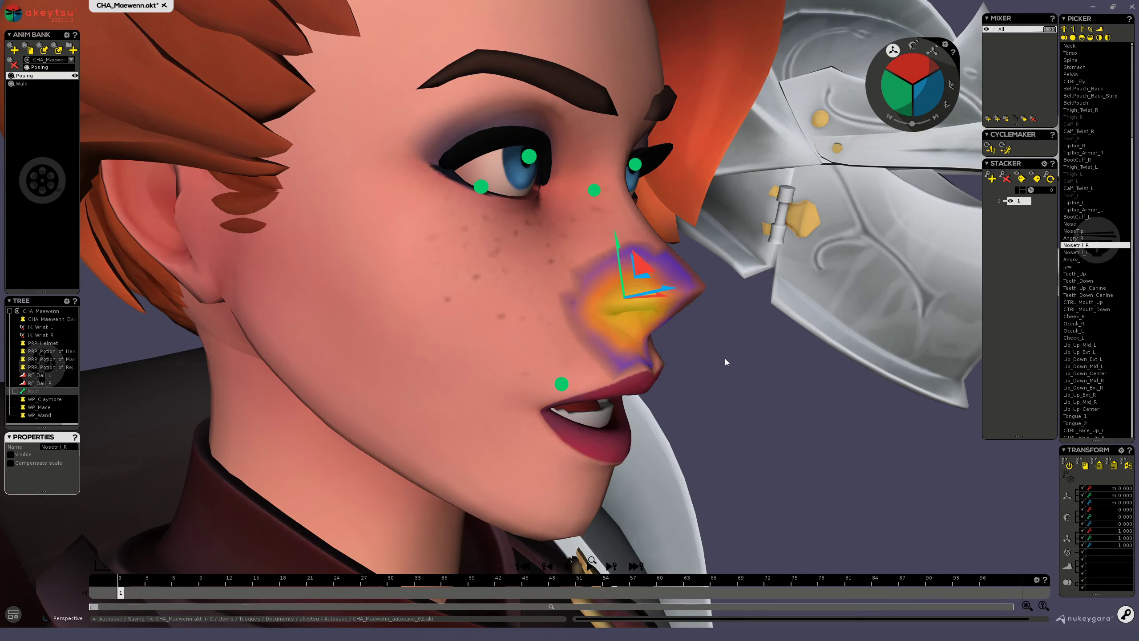
- Select the Angry_R joint beside the nose and try raising it, undoing the moves to compare the sneer with the default
middle_click_drag(725, 358, 569, 236)
left_click(699, 301)
left_click(556, 258)
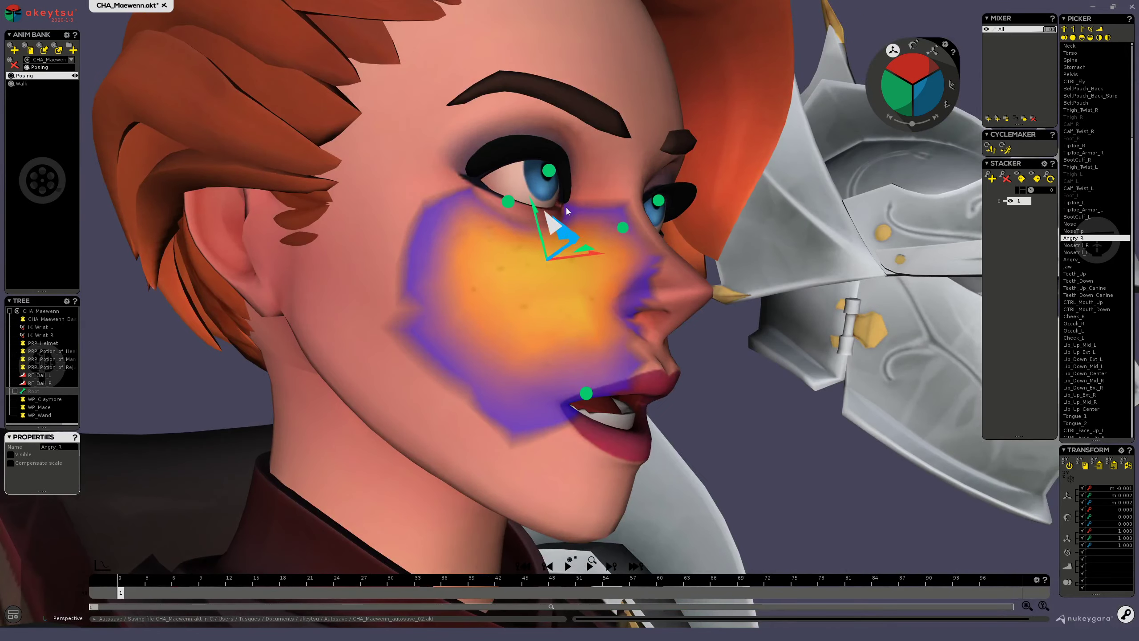
left_click_drag(560, 217, 568, 184)
middle_click_drag(668, 274, 517, 282)
key("ctrl+z")
left_click_drag(565, 230, 542, 194)
middle_click_drag(538, 265, 647, 278)
key("ctrl+z")
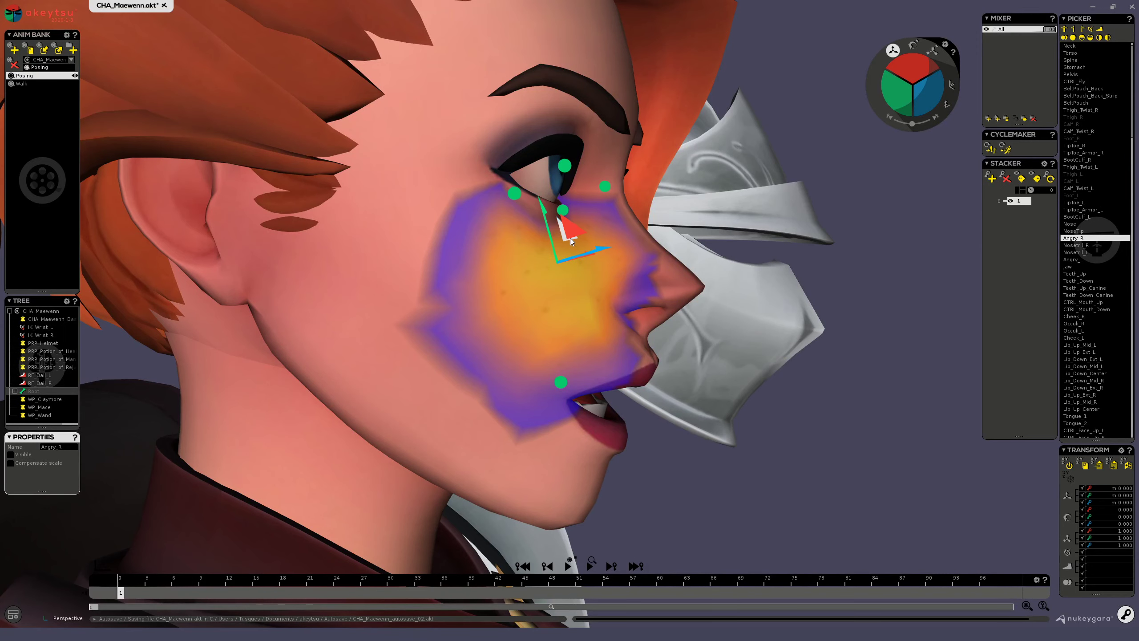
left_click_drag(570, 238, 575, 215)
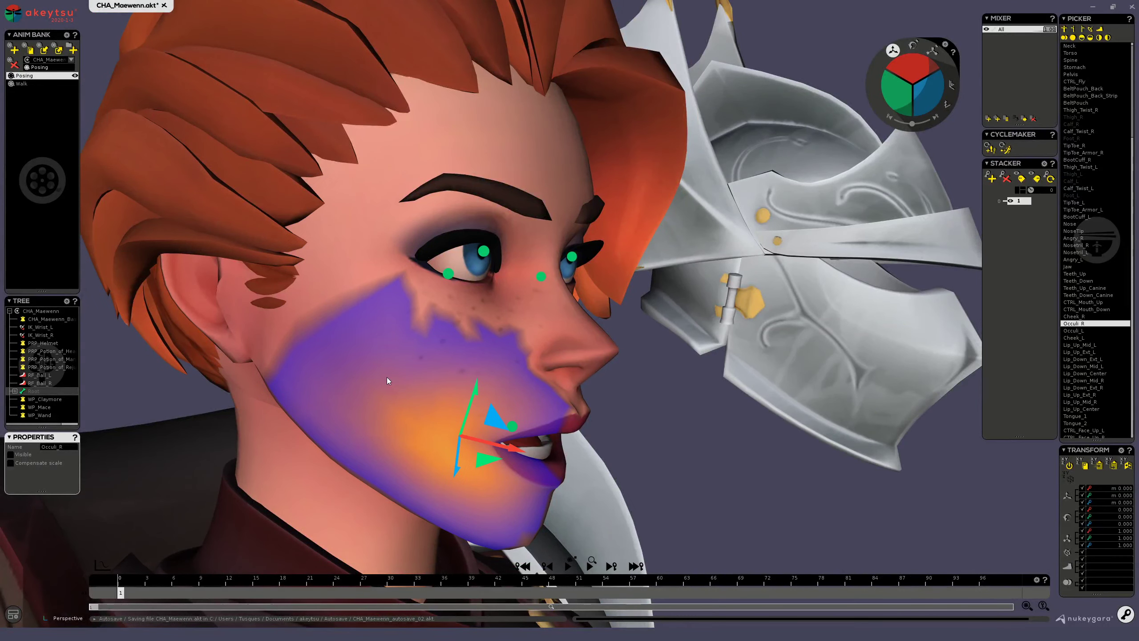
- Shift the Cheek_R joint to about -0.010 m in Y and test the Occuli_R joint at the corner of the mouth
left_click_drag(419, 330, 382, 324)
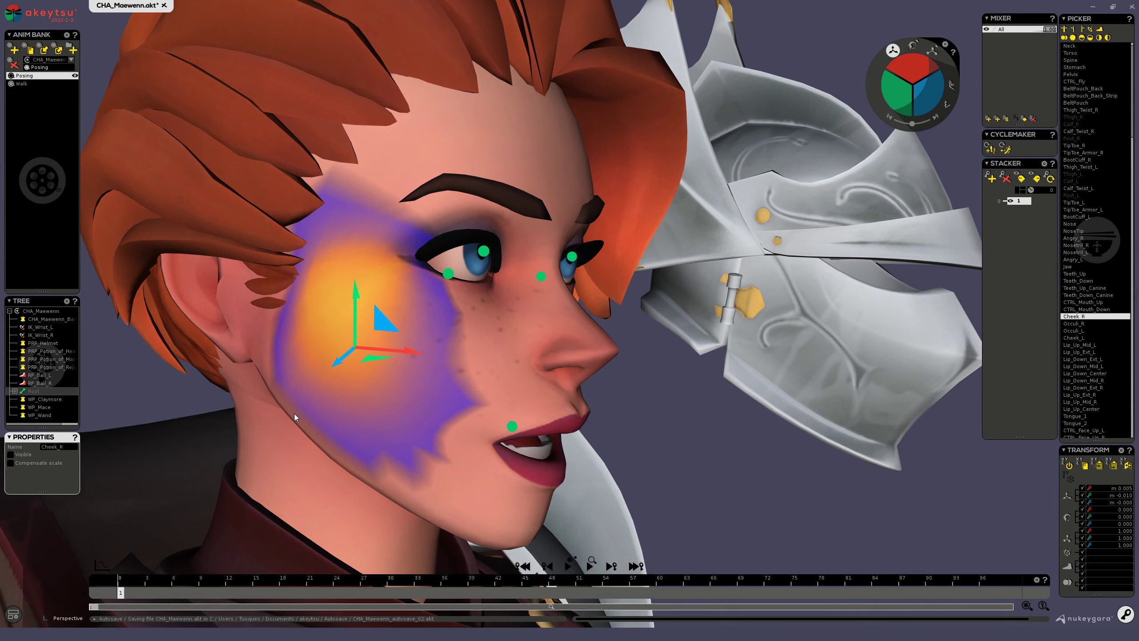
left_click(427, 426)
scroll(513, 430, "up", 5)
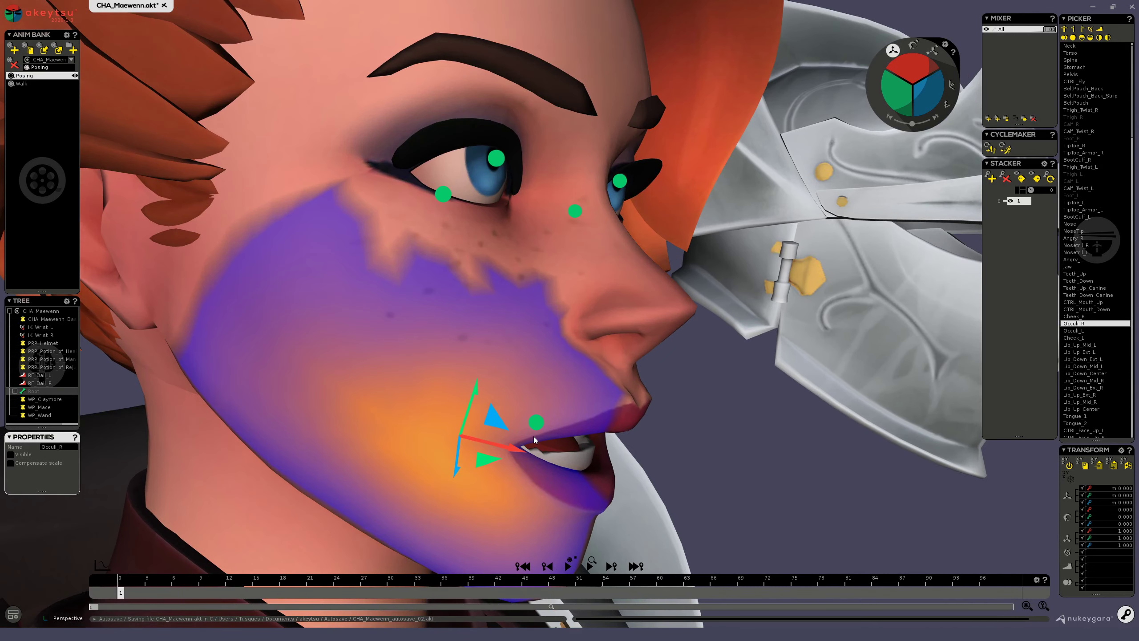
left_click(534, 431)
scroll(537, 454, "up", 2)
left_click_drag(512, 471, 280, 382)
left_click(438, 423)
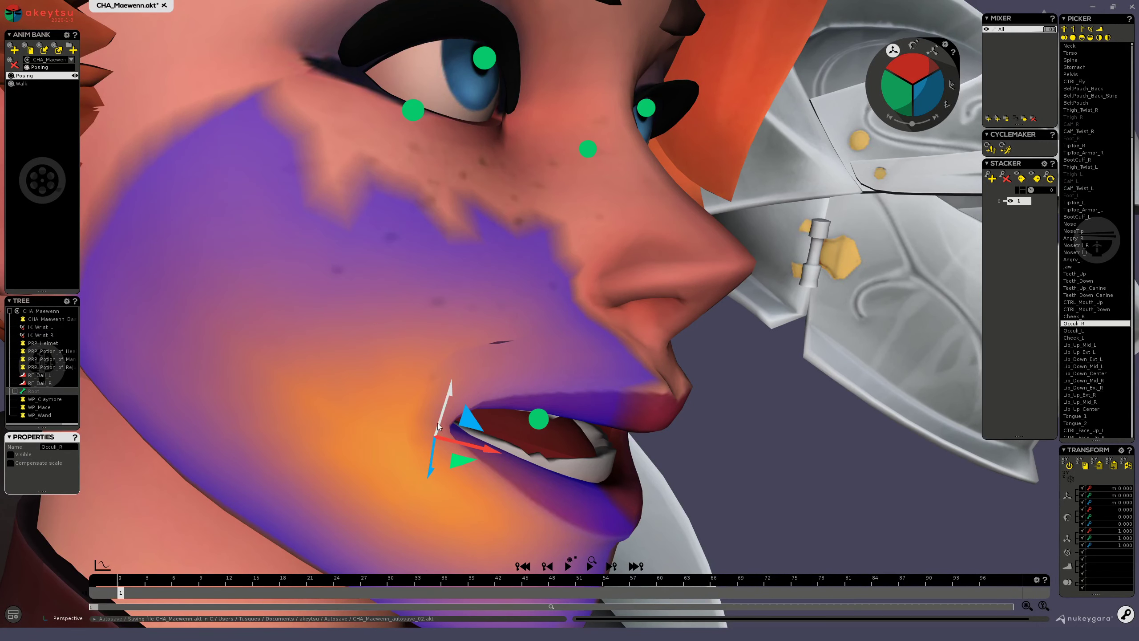
mouse_move(420, 380)
middle_mouse_down()
mouse_move(469, 397)
mouse_move(459, 379)
mouse_move(412, 400)
middle_mouse_up()
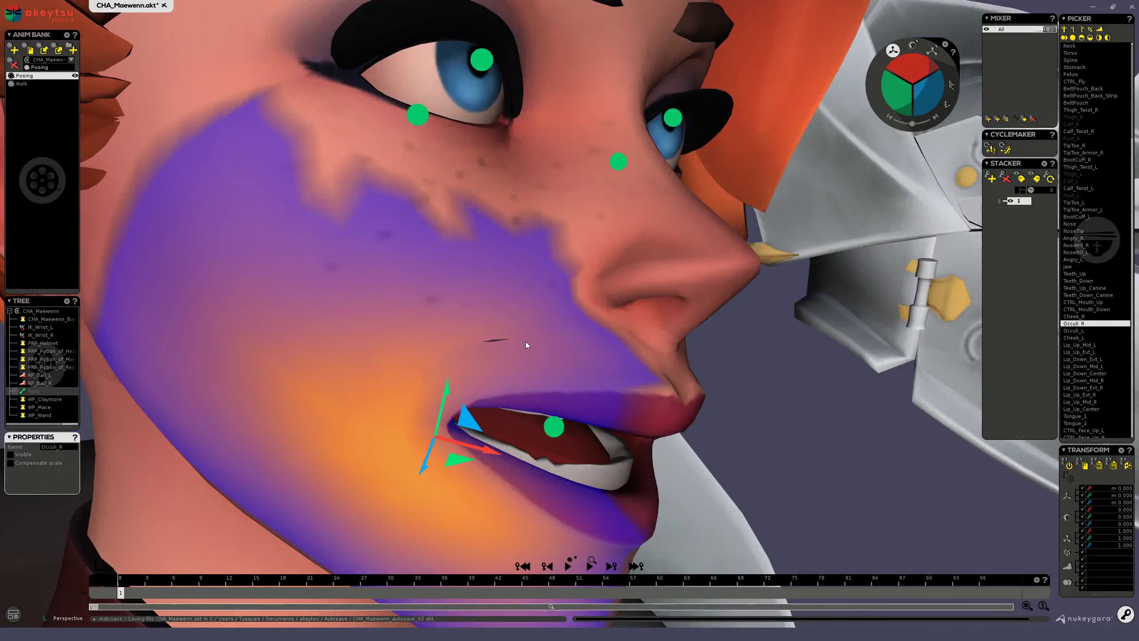
- Show the wireframe, pull Occuli_R to about -0.019, 0.017, -0.014 m and shift Lip_Up_Ext_R to about -0.020, 0.000, -0.017 m
key("w")
left_click_drag(467, 420, 337, 320)
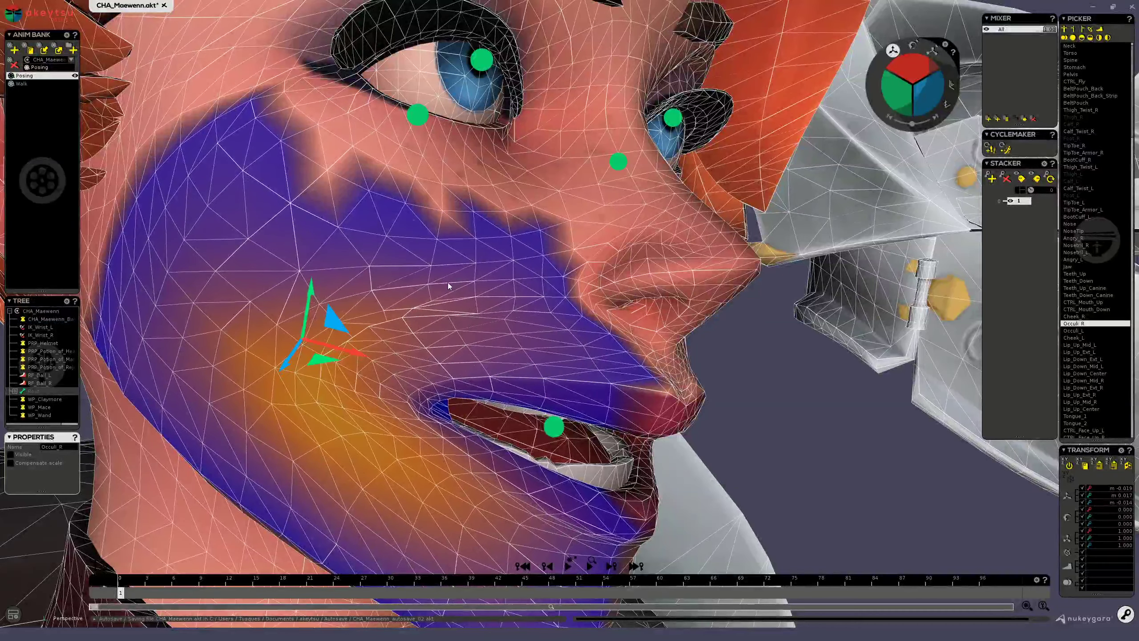
left_click(512, 399)
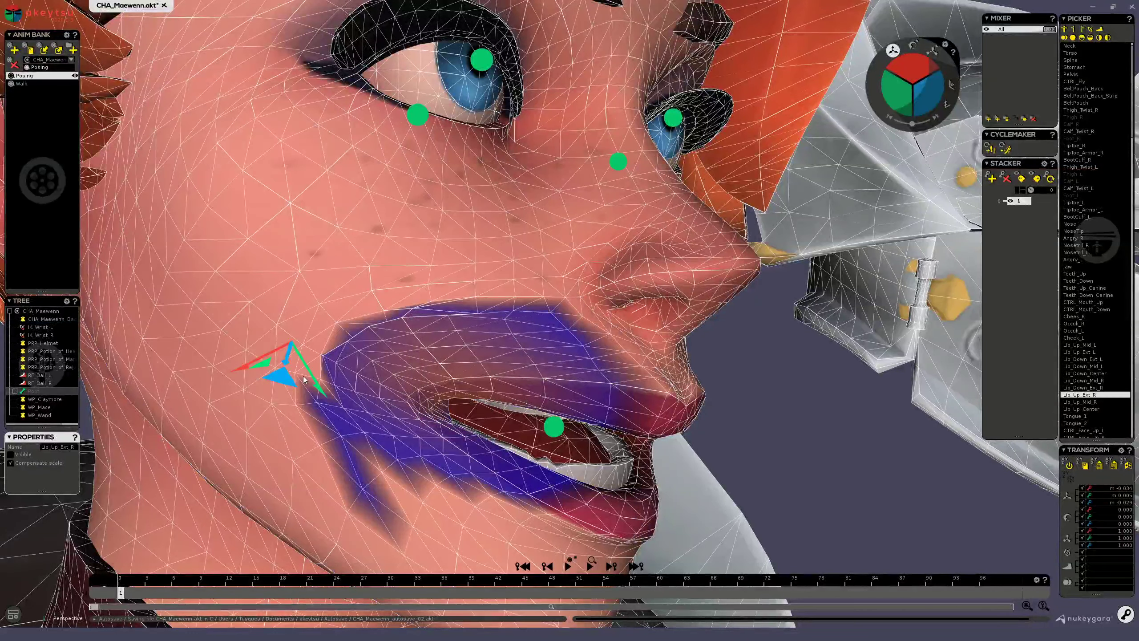
left_click_drag(293, 376, 376, 437)
scroll(502, 409, "down", 5)
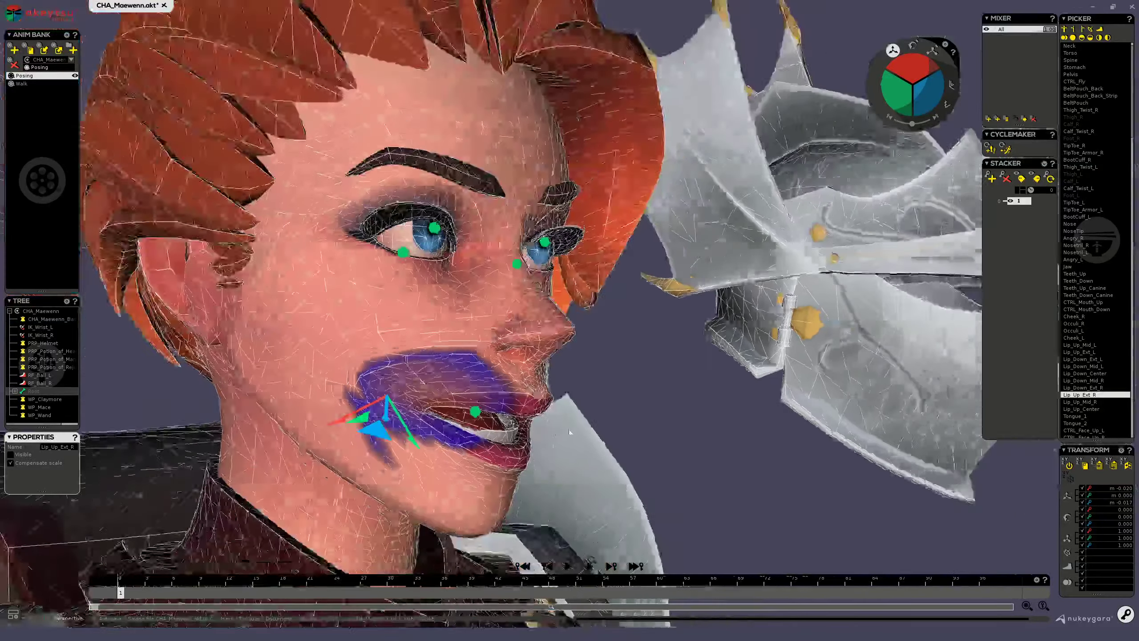
- Undo the Lip_Up_Ext_R and Occuli_R moves and try a small shift of Occuli_R from a frontal view
left_click_drag(568, 431, 483, 476, "alt")
key("ctrl+z")
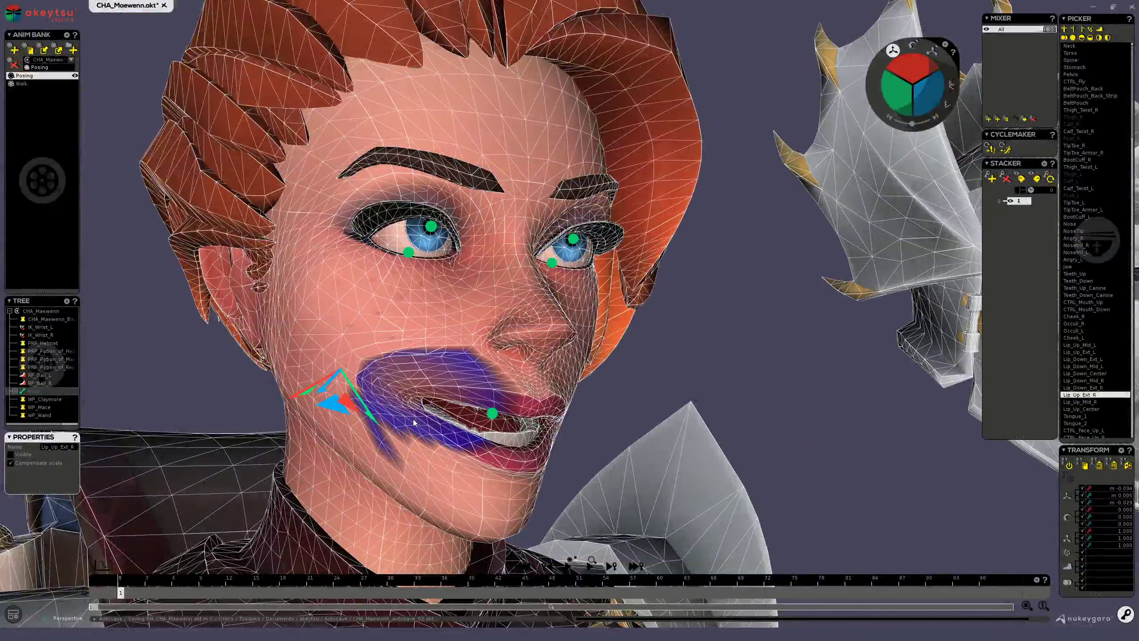
key("ctrl+z")
key("ctrl+z")
key("ctrl+z")
left_click_drag(527, 441, 476, 435, "alt")
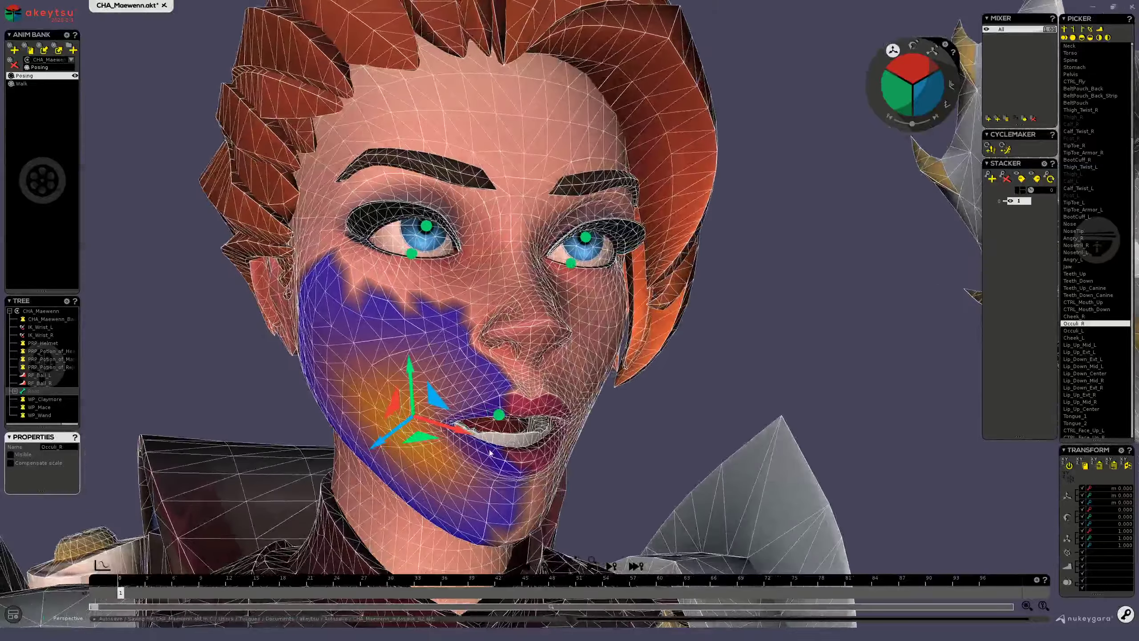
mouse_move(440, 400)
left_mouse_down()
mouse_move(402, 351)
mouse_move(449, 393)
left_mouse_up()
key("ctrl+z")
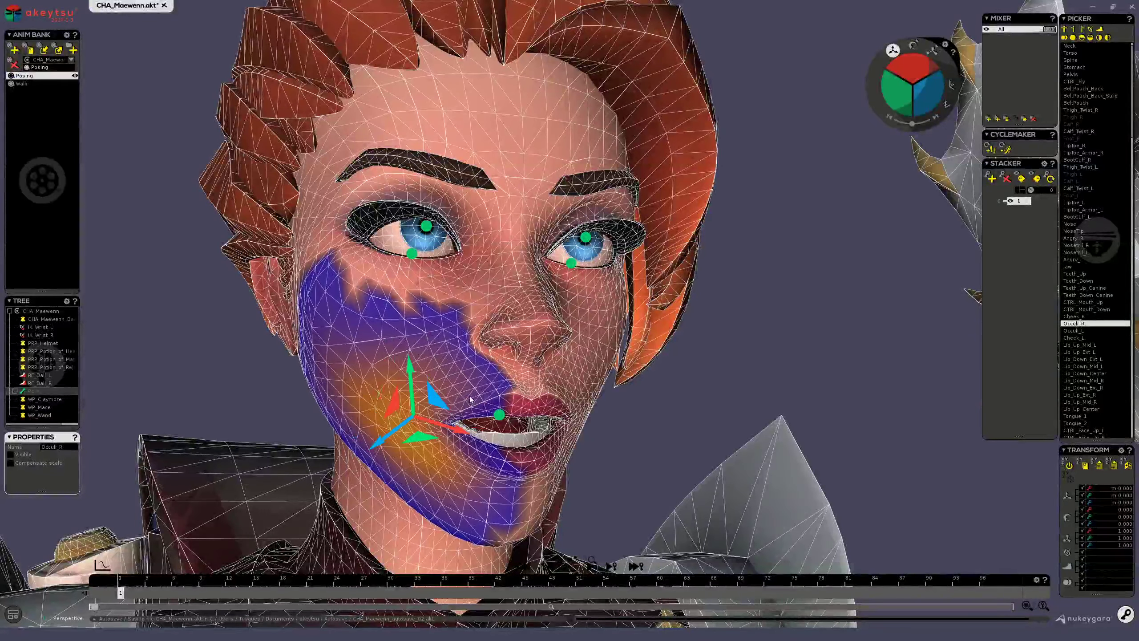
left_click_drag(632, 410, 603, 395, "alt")
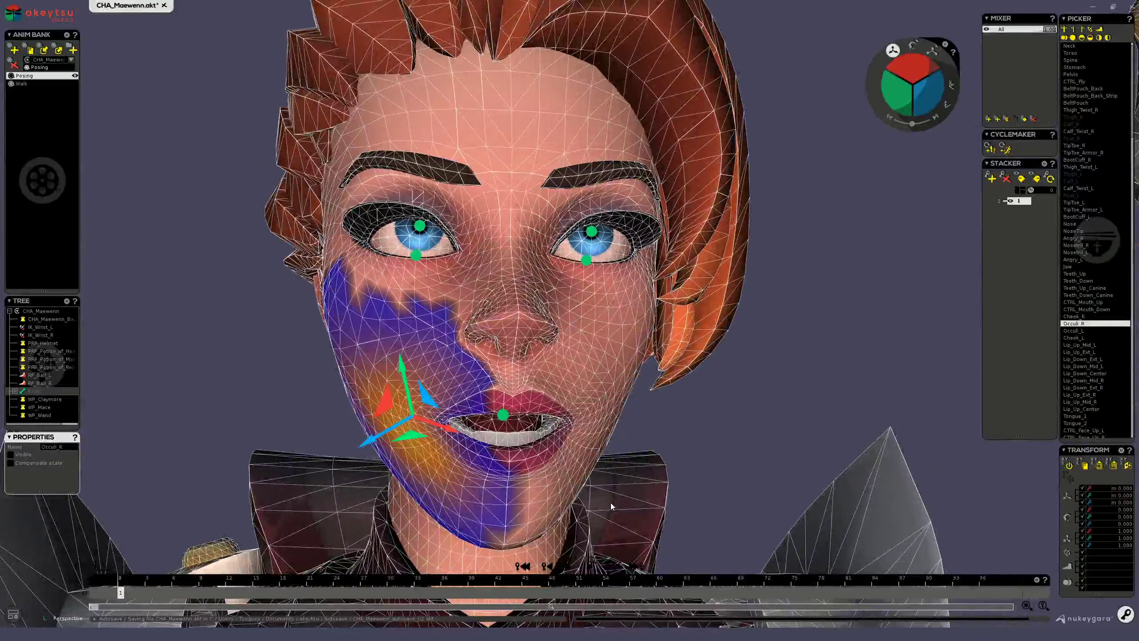
- Hide the wireframe, select the Jaw joint and try rotating it in X, undoing the rotation
key("F4")
left_click(490, 531)
middle_click_drag(348, 457, 877, 96)
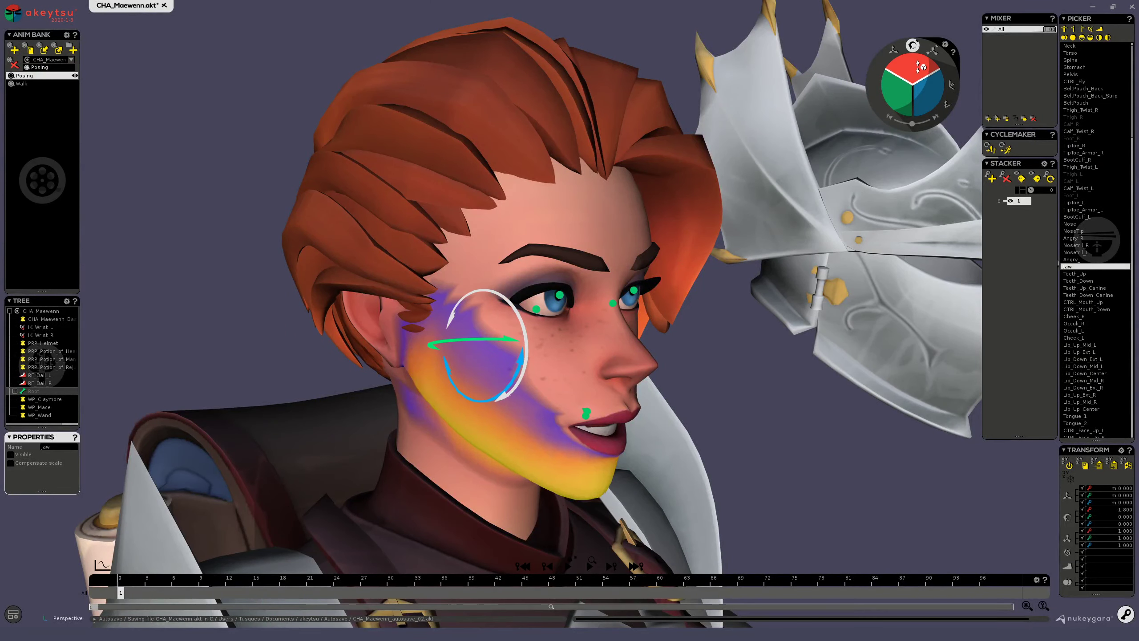
left_click(930, 88)
left_click_drag(930, 88, 933, 81)
key("ctrl+z")
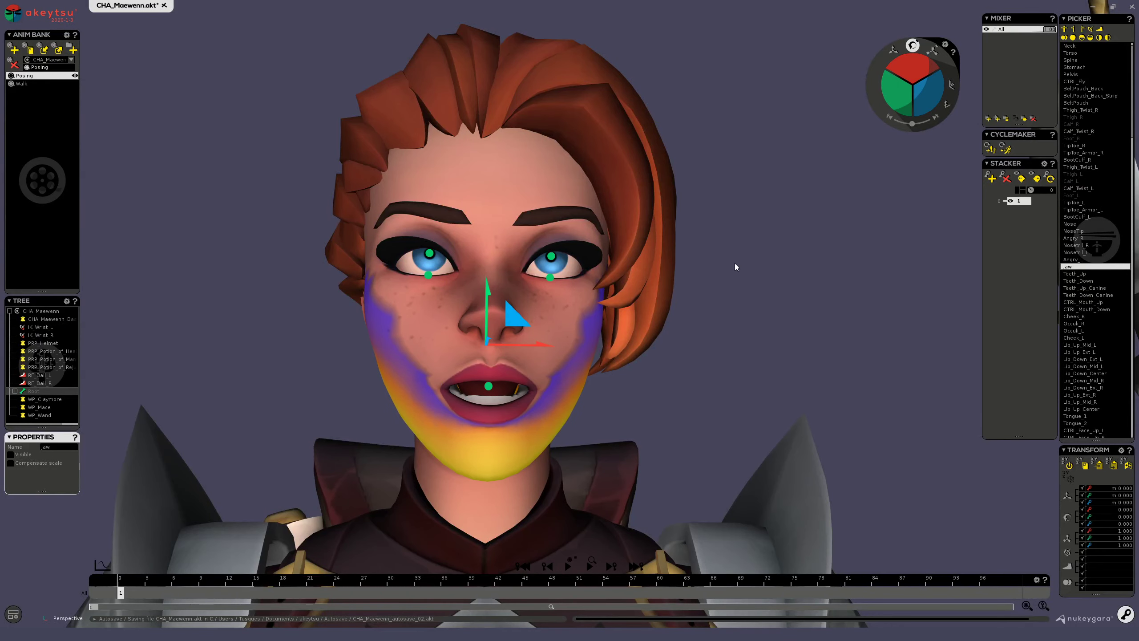
- Try moving CTRL_Eyebrow_R and CTRL_Eyebrow_L to shift each whole eyebrow, undo the change and reselect CTRL_Eyebrow_R
scroll(735, 265, "up", 3)
middle_click_drag(645, 309, 671, 325)
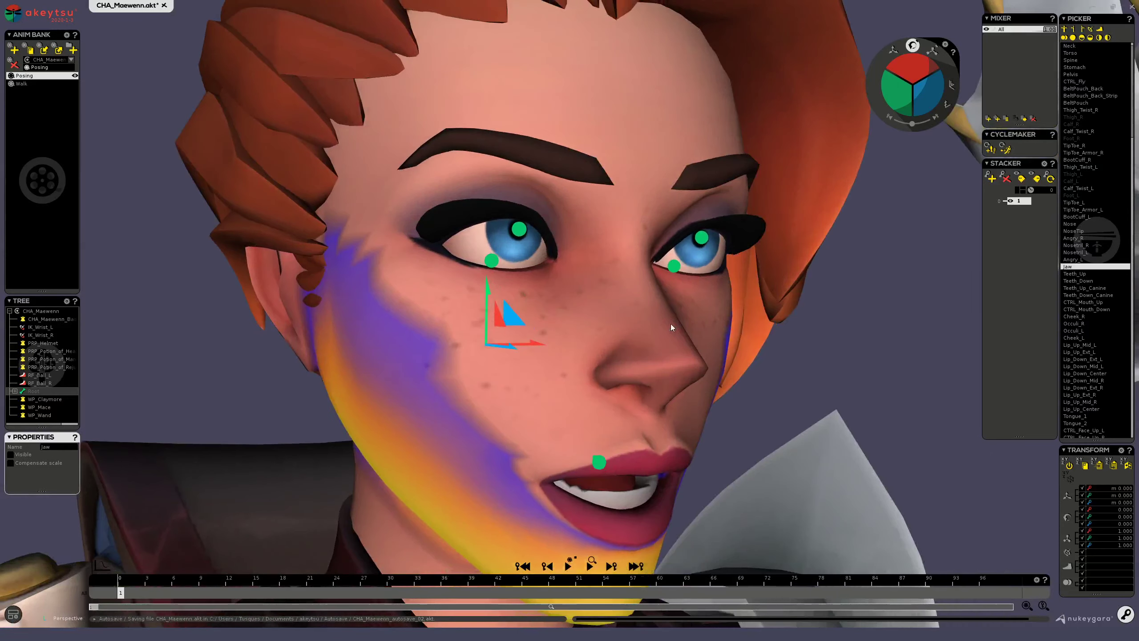
left_click(509, 179)
left_click_drag(496, 115, 497, 93)
middle_click_drag(656, 200, 628, 193)
left_click(746, 166)
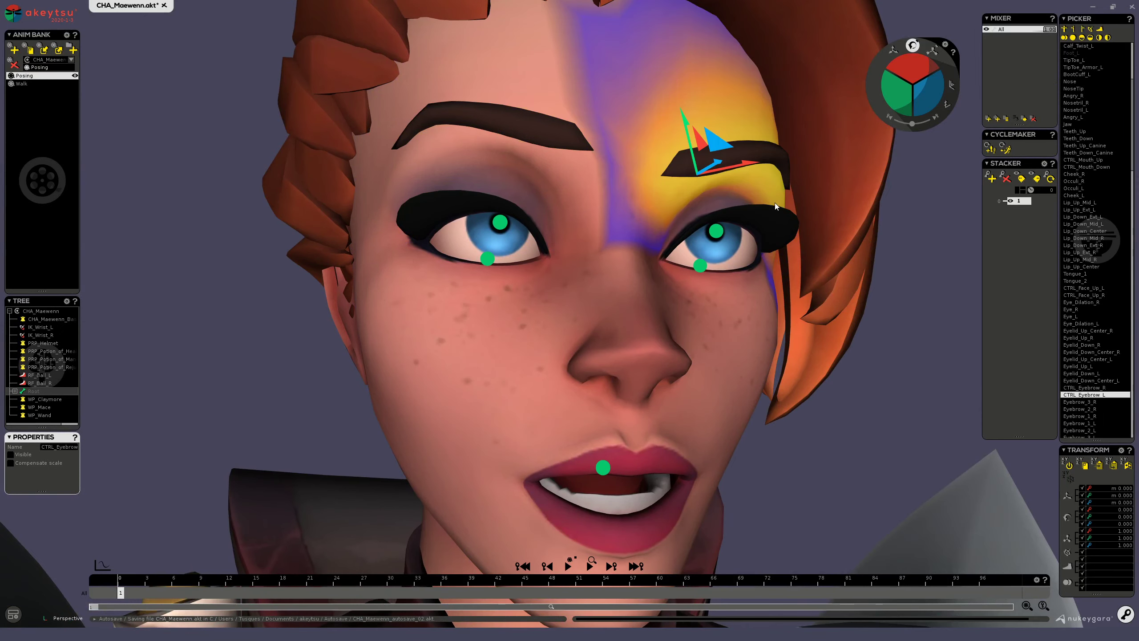
middle_click_drag(774, 203, 726, 136)
left_click_drag(726, 136, 732, 205)
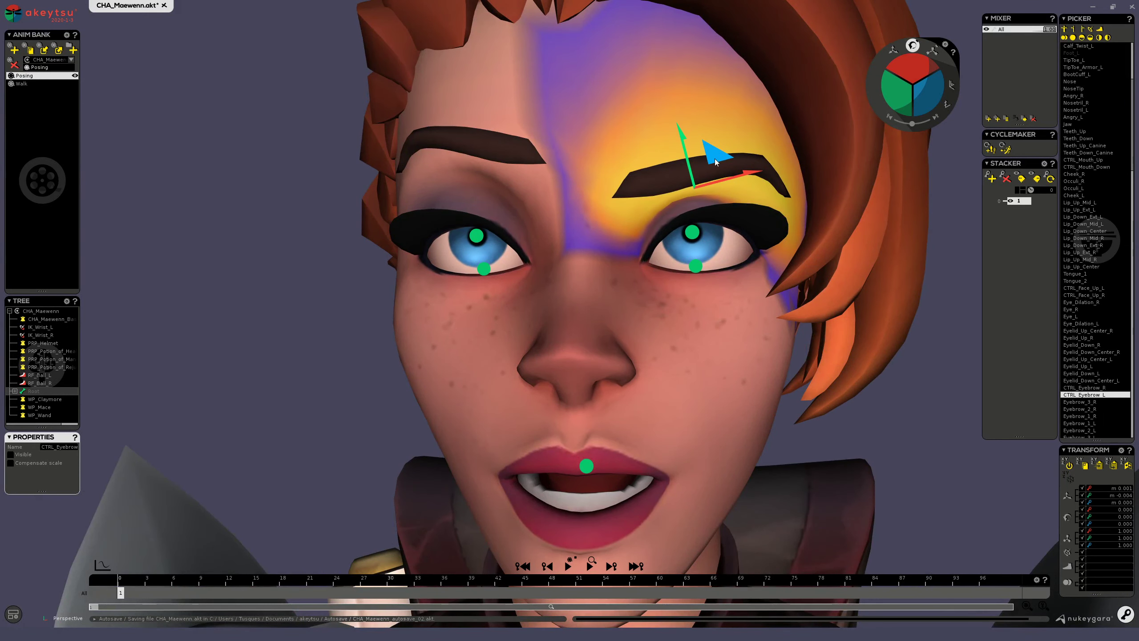
key("ctrl+z")
left_click(470, 168)
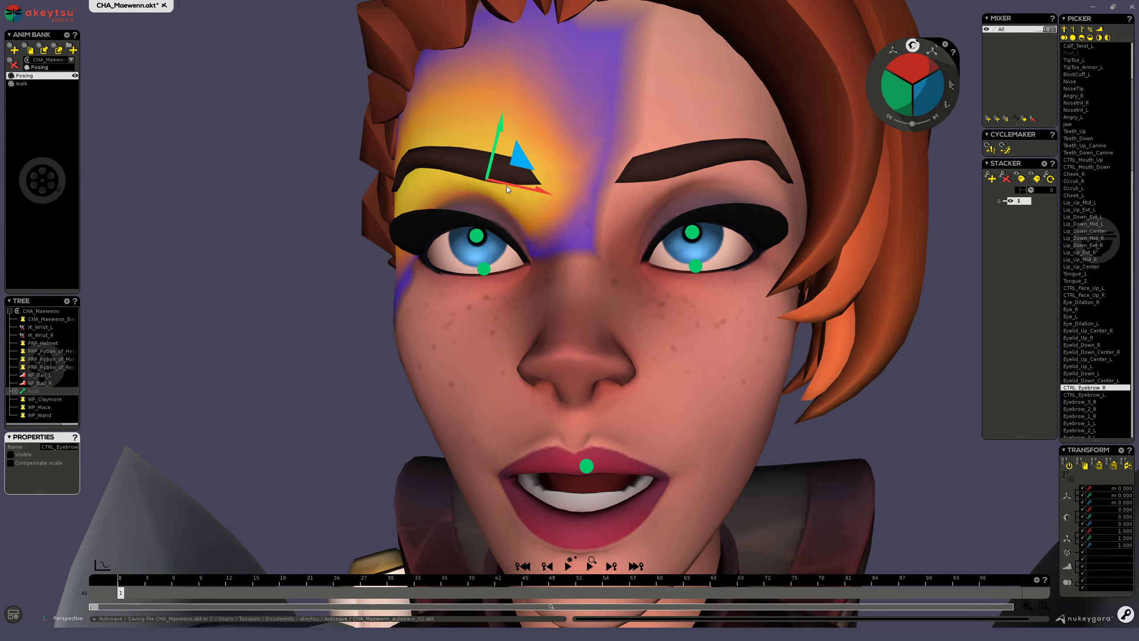
- Select the joint at the inner end of the character's right eyebrow and try raising it
scroll(494, 193, "up", 3)
left_click(546, 186)
scroll(551, 193, "up", 3)
left_click_drag(582, 129, 570, 109)
scroll(571, 112, "down", 5)
- Select the Eyebrow_2_R joint and try raising it to about 0.003 m in Y, testing its rotation as well
left_click(463, 144)
scroll(499, 160, "down", 2)
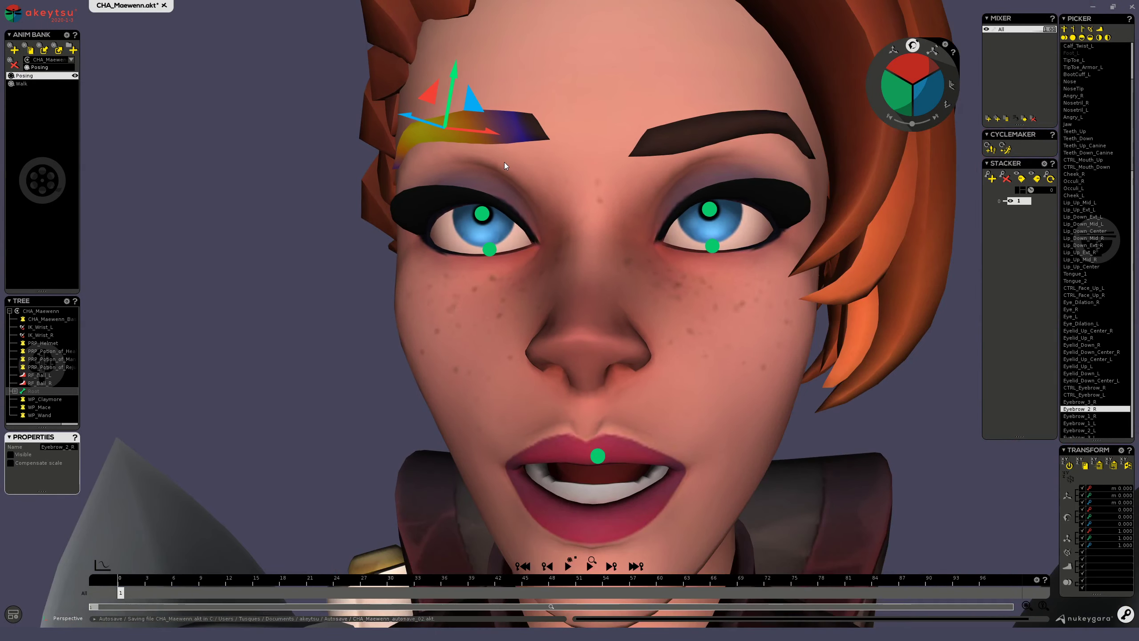
middle_click_drag(505, 162, 580, 176)
left_click_drag(487, 113, 488, 102)
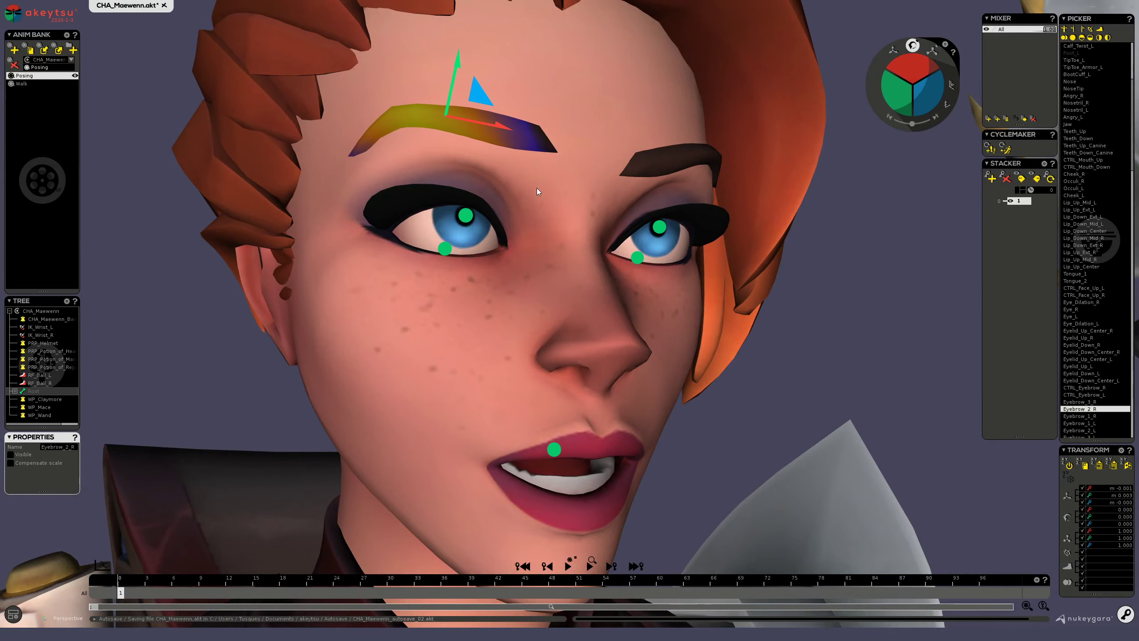
middle_click_drag(537, 188, 567, 190)
left_click_drag(924, 89, 928, 81)
scroll(591, 139, "down", 3)
- Test the Eyebrow_1_R joint by moving and rotating it, and reselect Eyebrow_2_R to compare their areas of influence
middle_click_drag(556, 138, 489, 127)
left_click(495, 124)
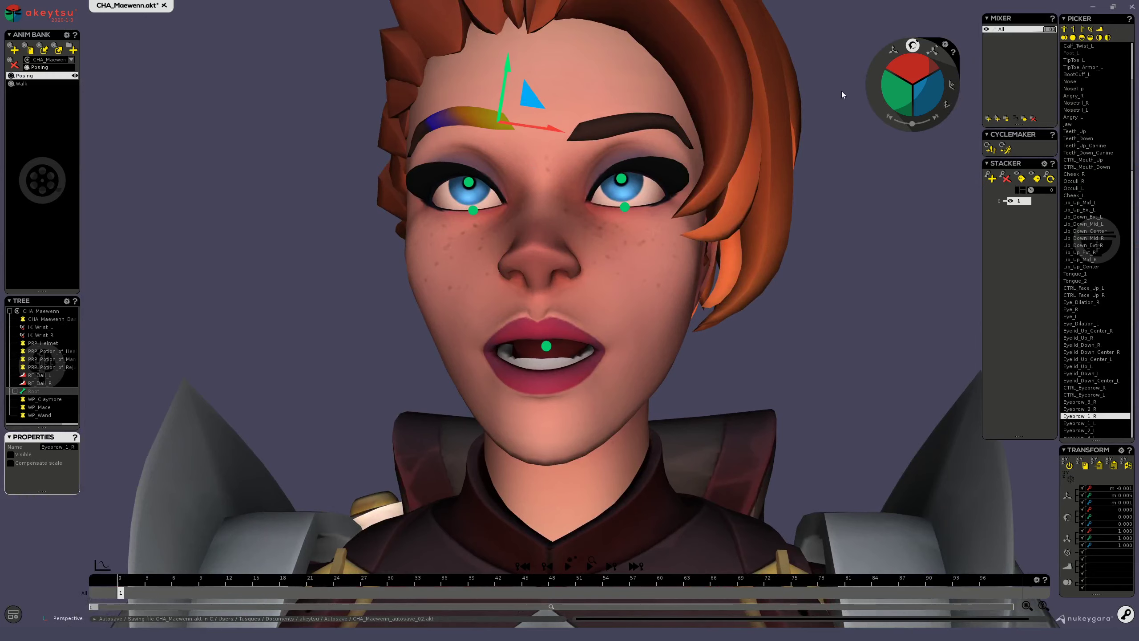
left_click_drag(925, 95, 928, 104)
scroll(661, 169, "up", 4)
right_click_drag(564, 207, 431, 93)
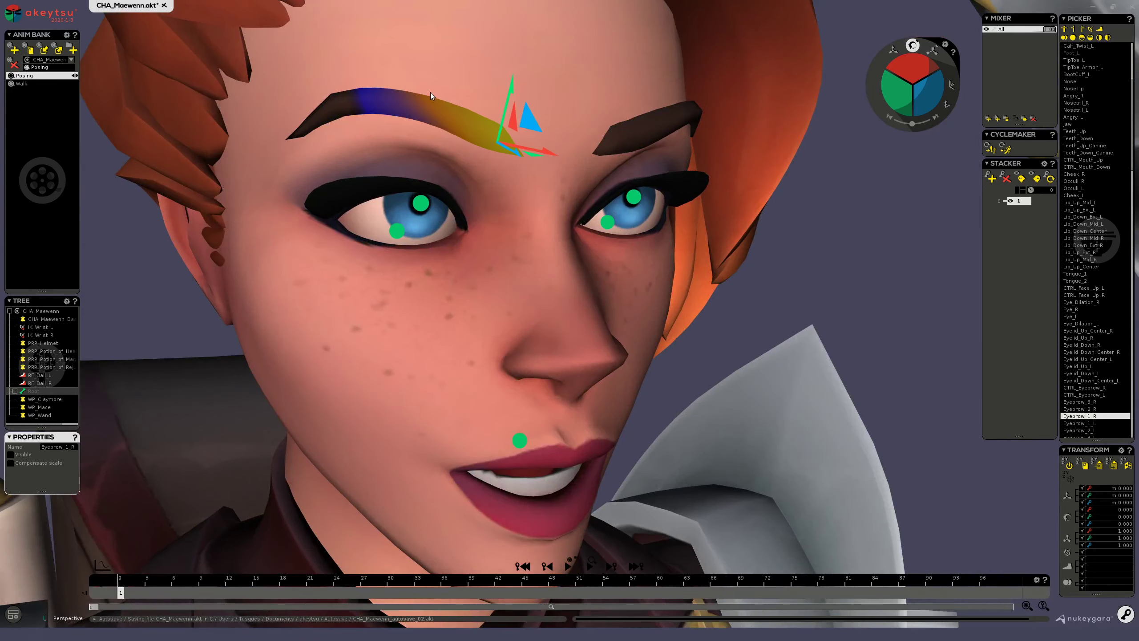
left_click(343, 119)
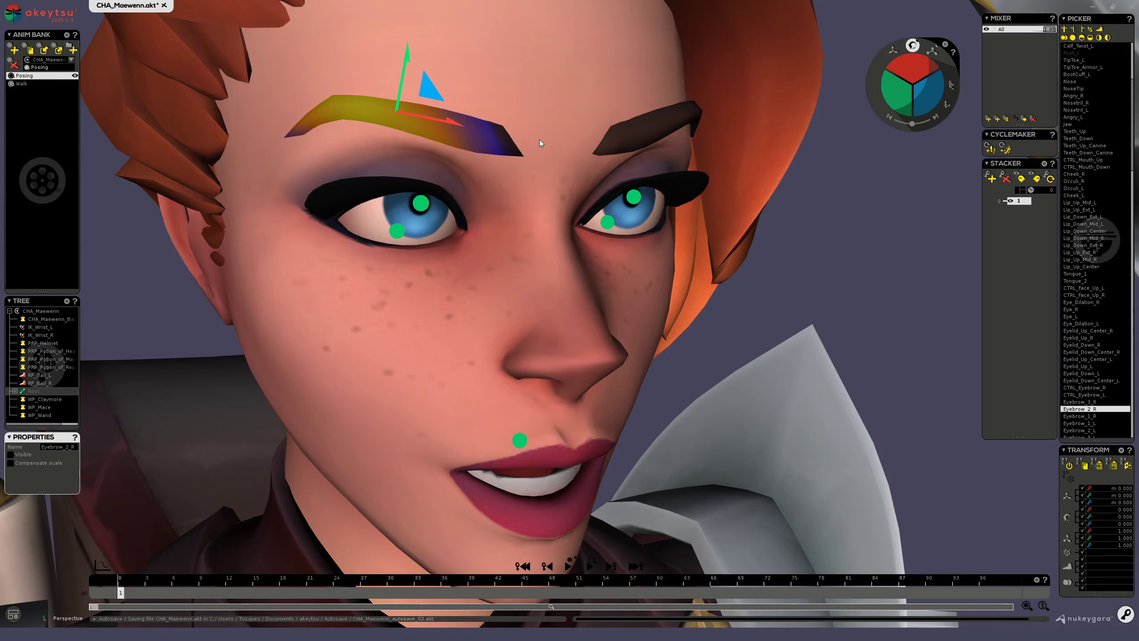
right_click_drag(539, 139, 425, 180)
right_click_drag(535, 184, 544, 228)
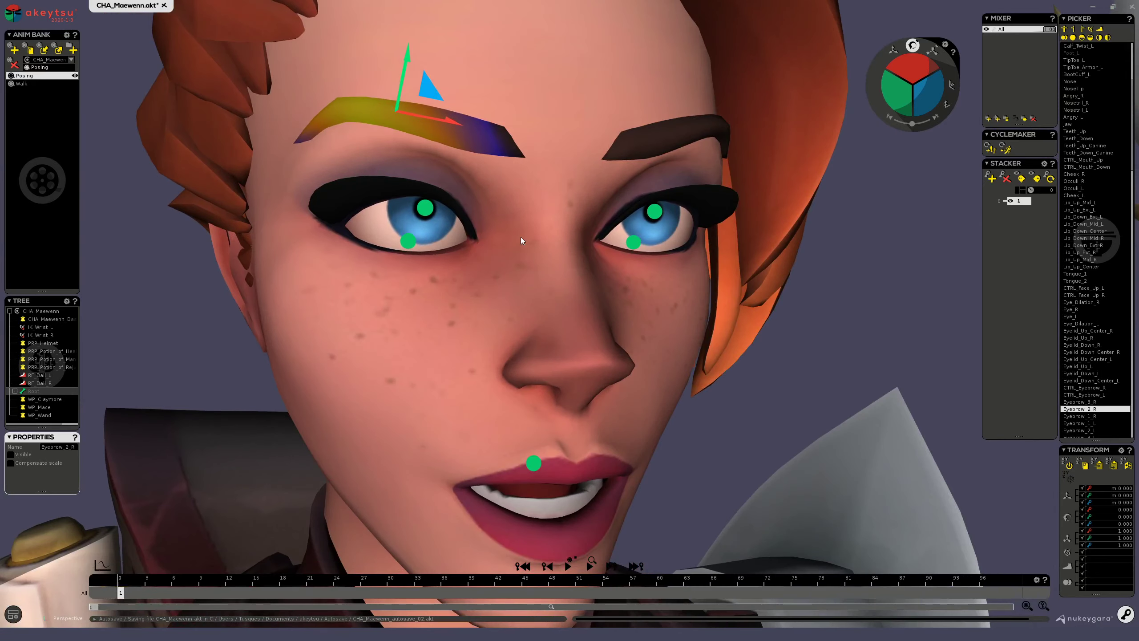
- Switch between the Eyelid_Up_R and Eyelid_Down_R joints and test the X rotation of each eyelid
left_click(341, 211)
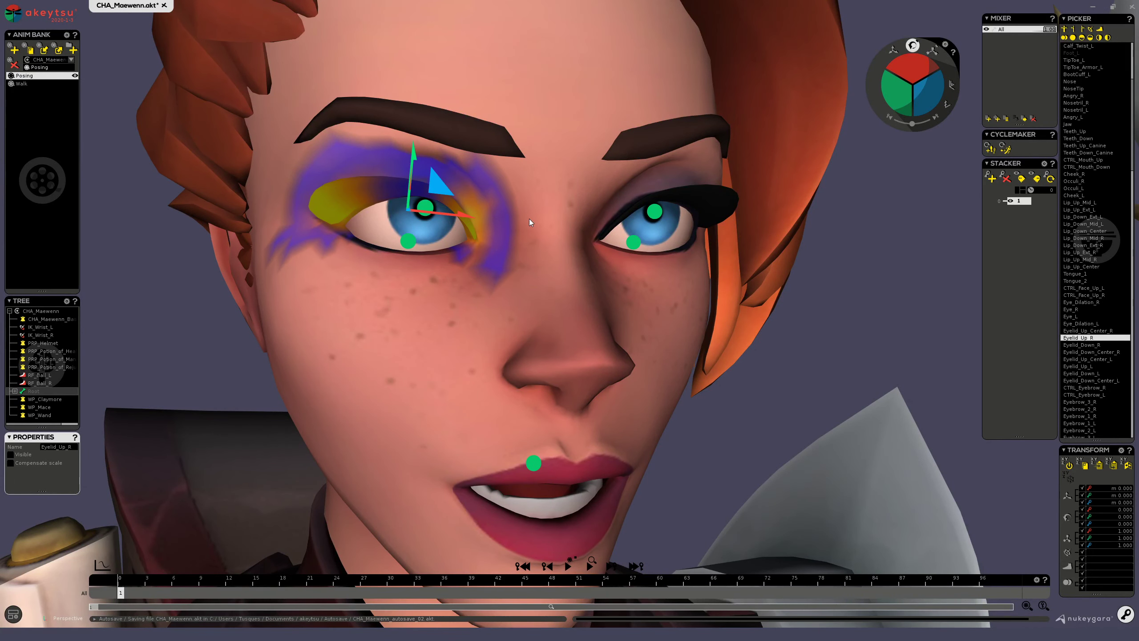
left_click(389, 231)
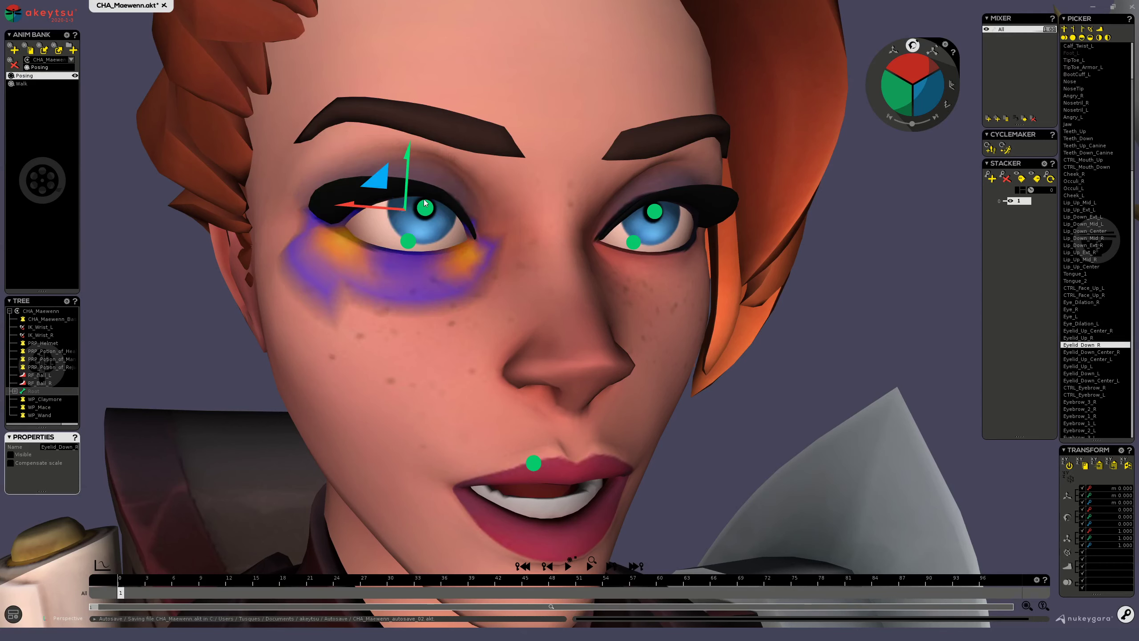
key("Up")
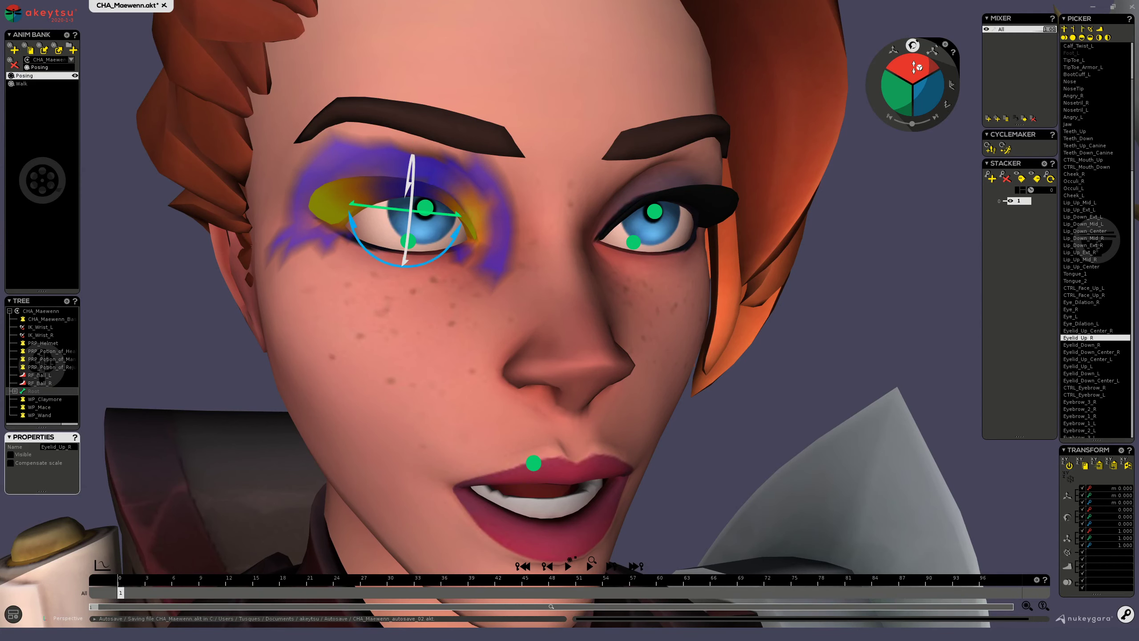
key("Down")
key("Up")
left_click_drag(914, 64, 920, 63)
key("Down")
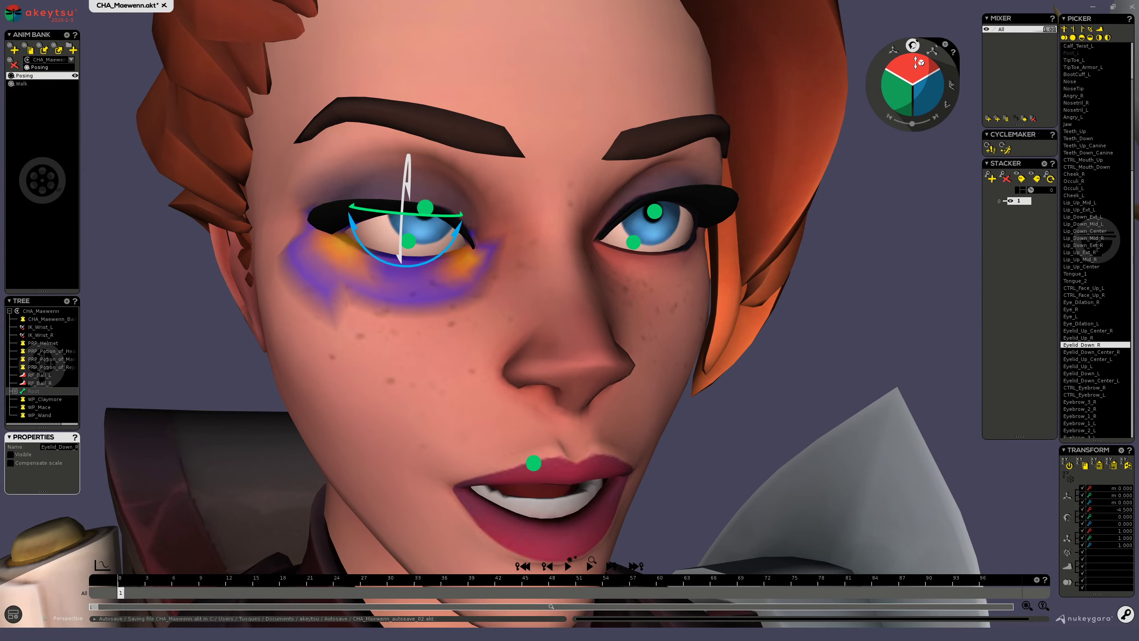
key("Up")
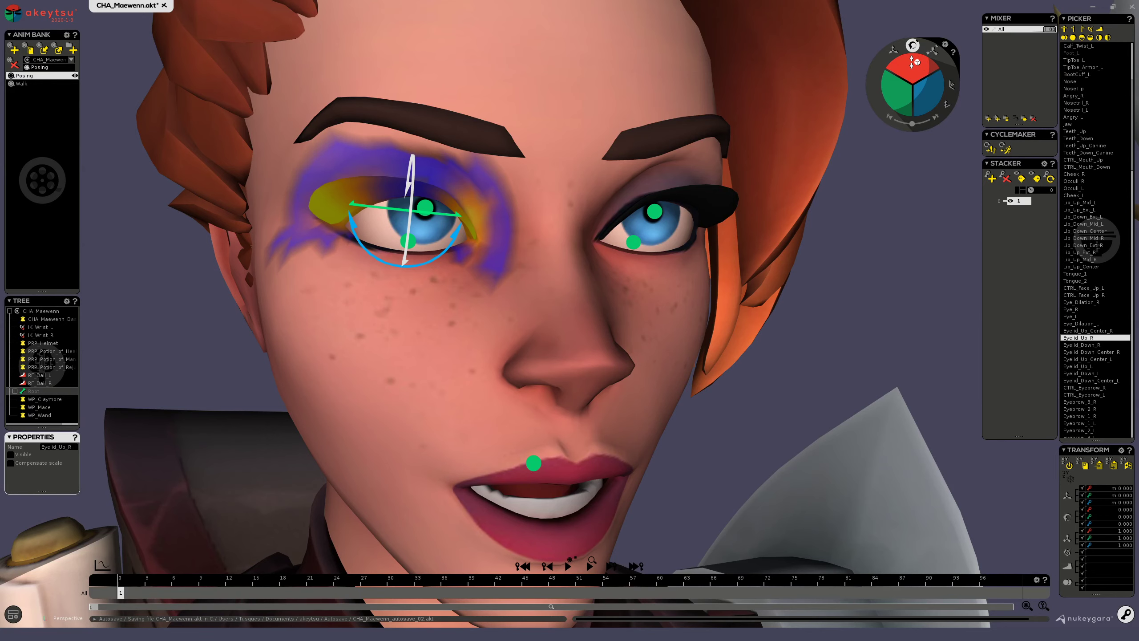
- Select Eyelid_Up_R together with Eyelid_Down_R and rotate both in X to close the eye and open it wide at about -14.4
scroll(253, 278, "up", 5)
left_click(295, 248)
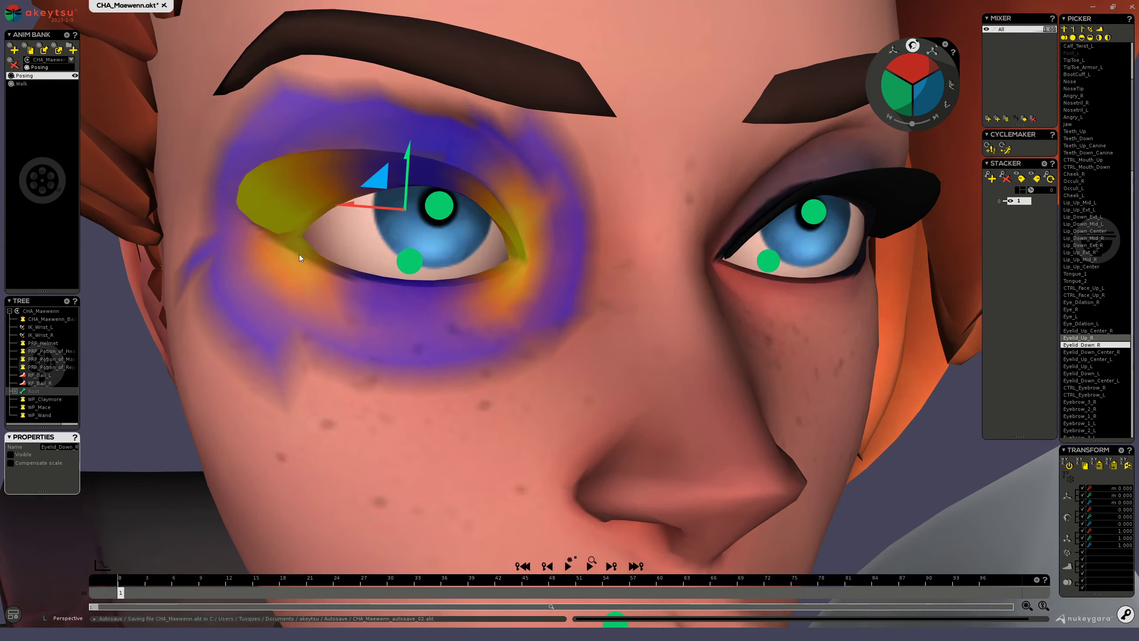
left_click_drag(921, 61, 904, 66)
scroll(563, 202, "down", 5)
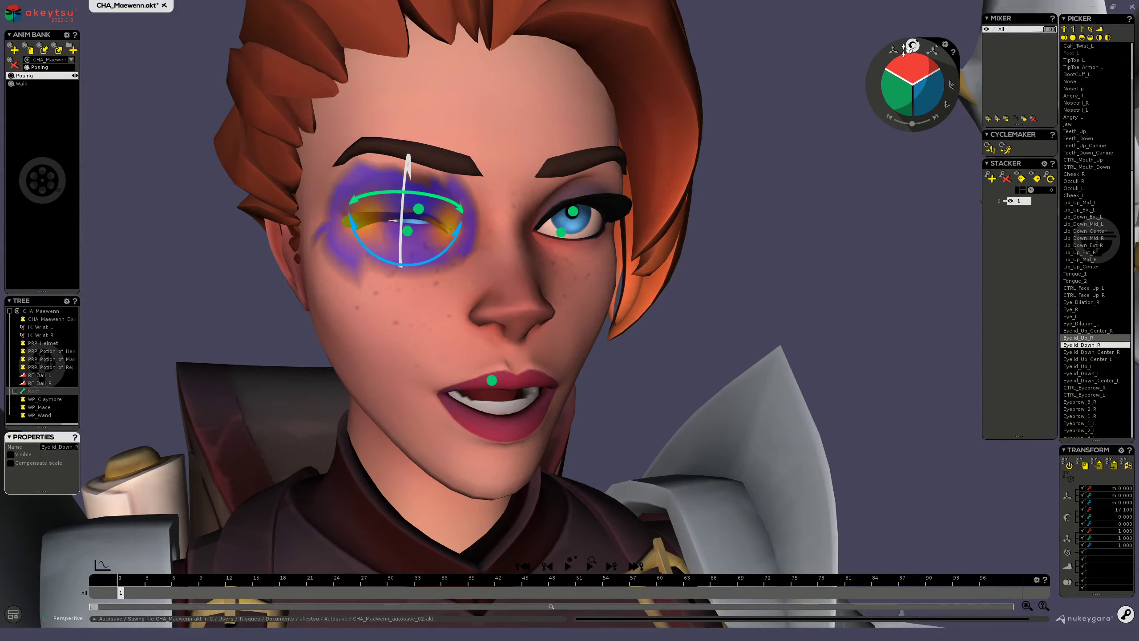
- Select the four right eyelid joints, upper, lower and both centers, try closing the eye with an X rotation of about 4.5, and undo it
scroll(520, 245, "up", 5)
left_click(503, 229)
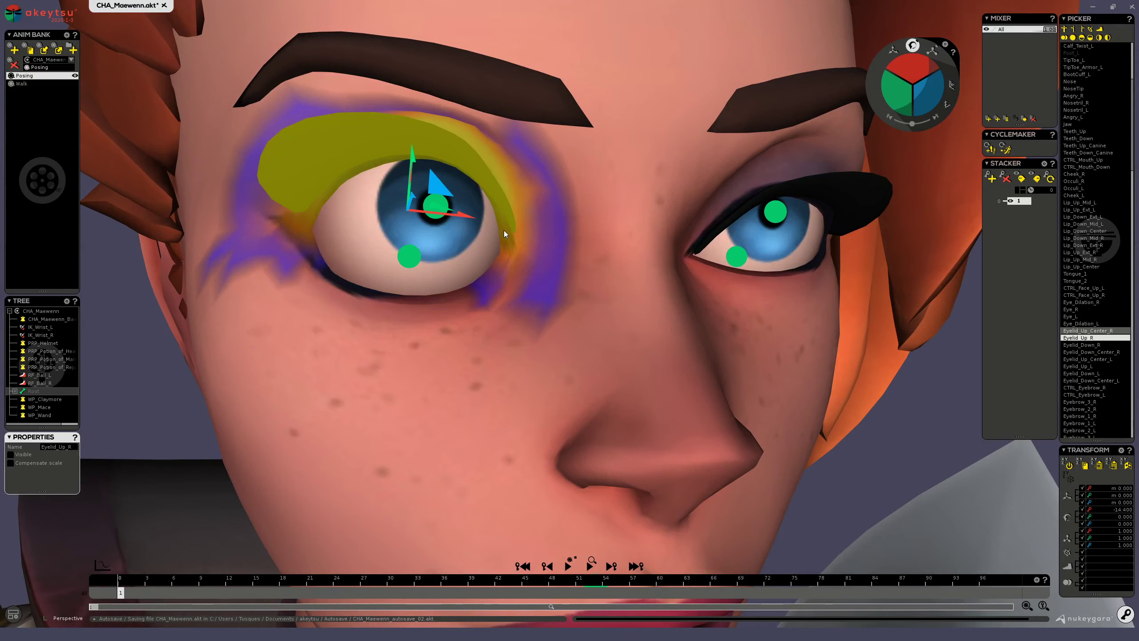
left_click(463, 326)
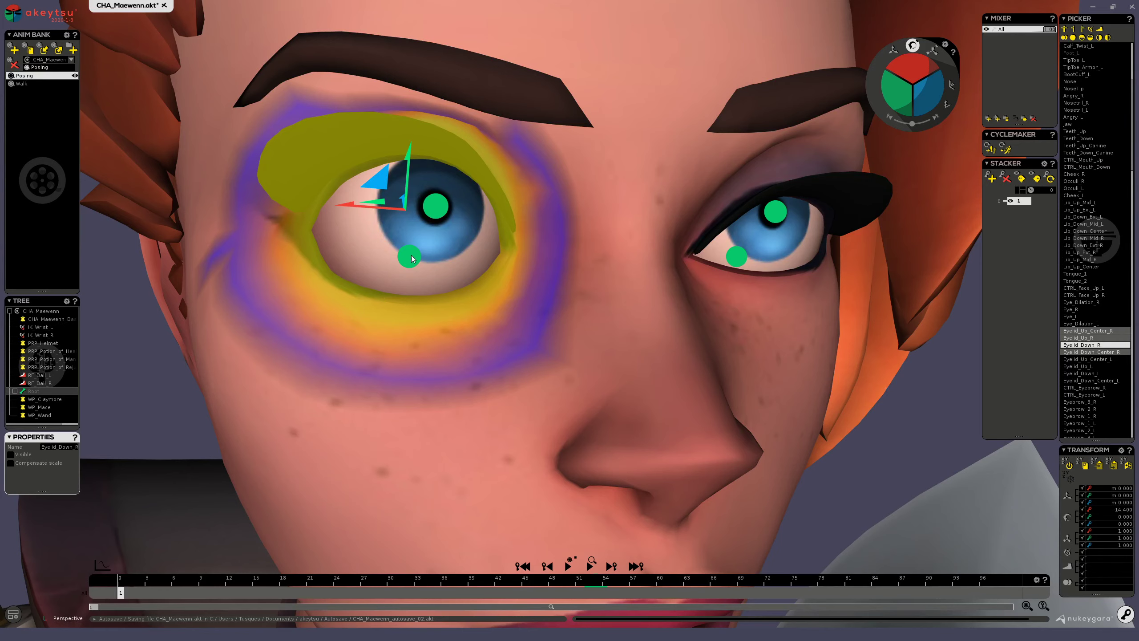
left_click_drag(906, 66, 907, 61)
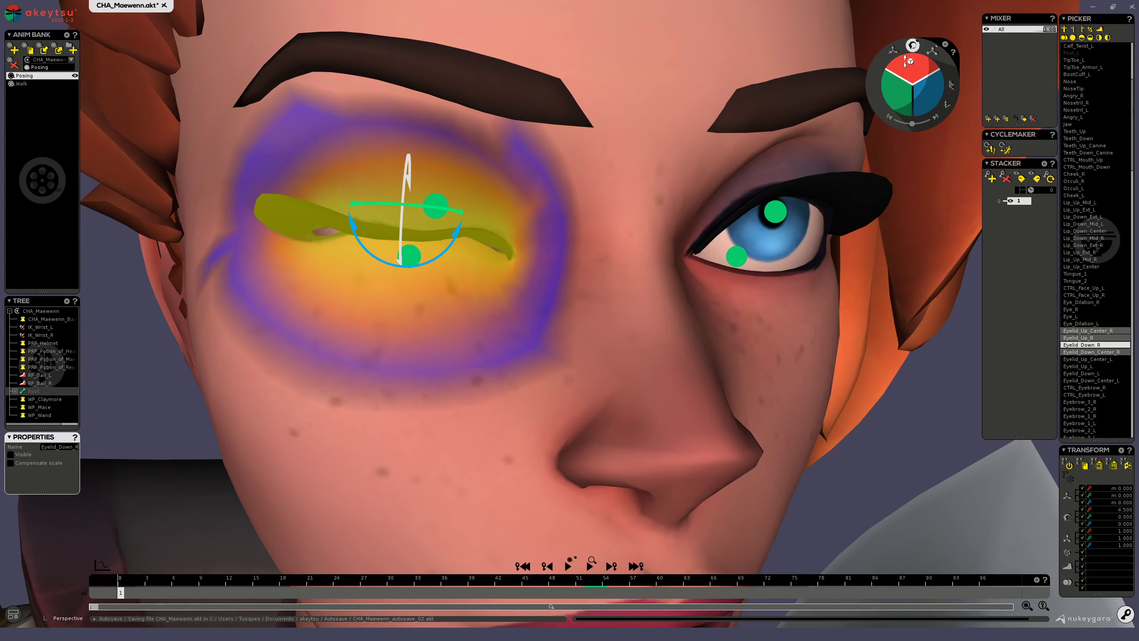
left_click_drag(490, 297, 555, 304, "alt")
key("ctrl+z")
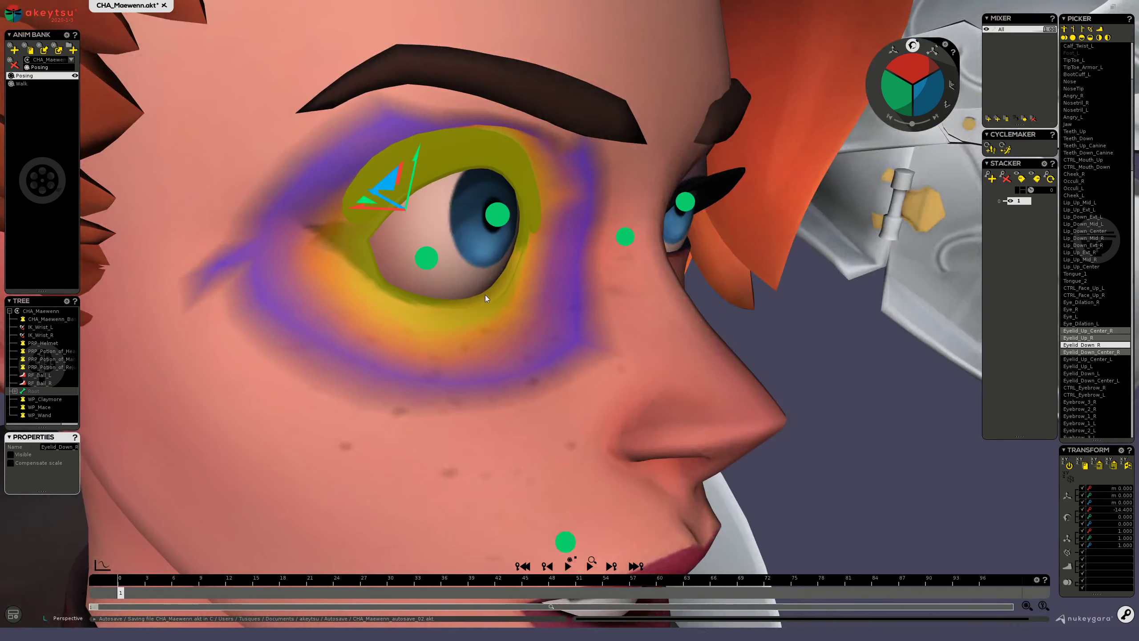
- Rotate the four selected right eyelid joints in X to open and close the eye, checking the closed lids from the side and front
key("ctrl+y")
key("e")
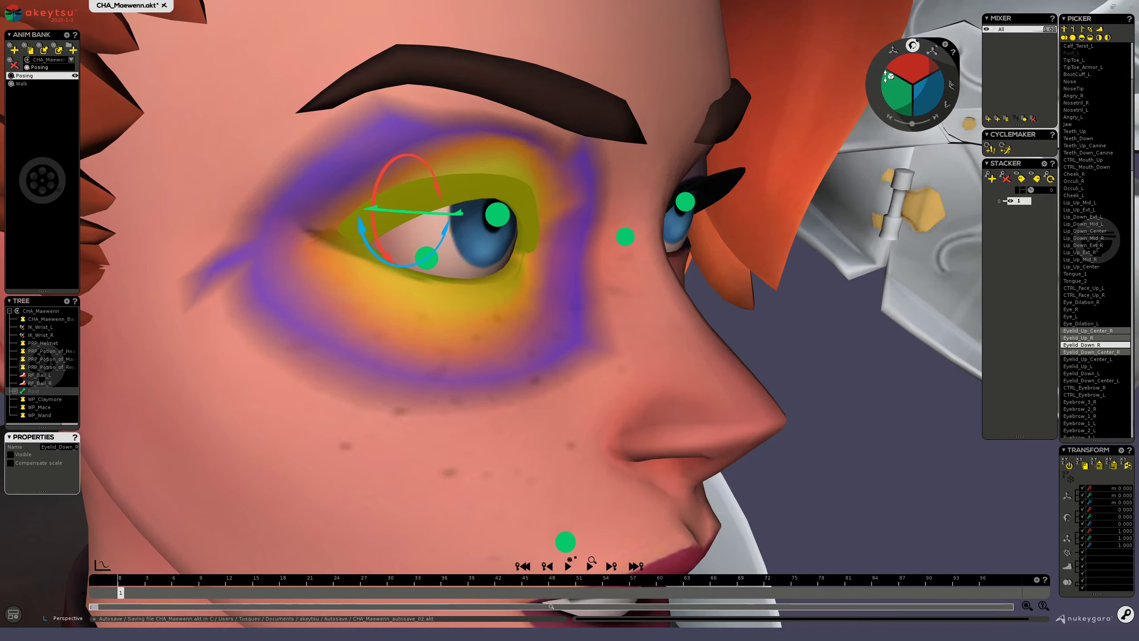
left_click_drag(911, 67, 913, 58)
left_click_drag(686, 196, 608, 191, "alt")
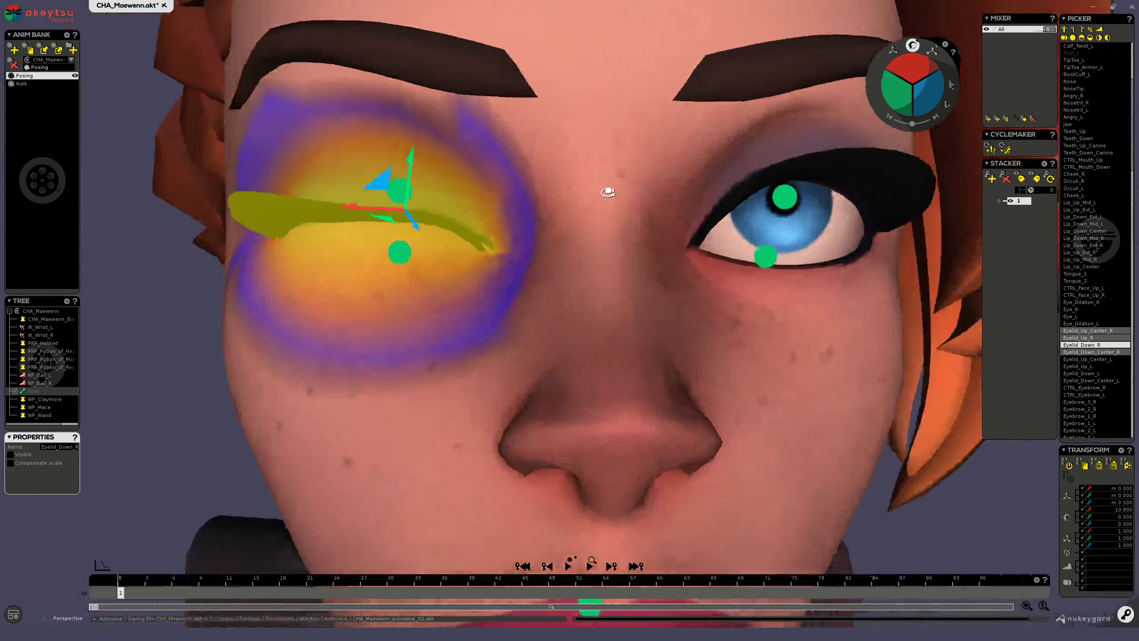
right_click_drag(608, 191, 566, 203, "alt")
key("e")
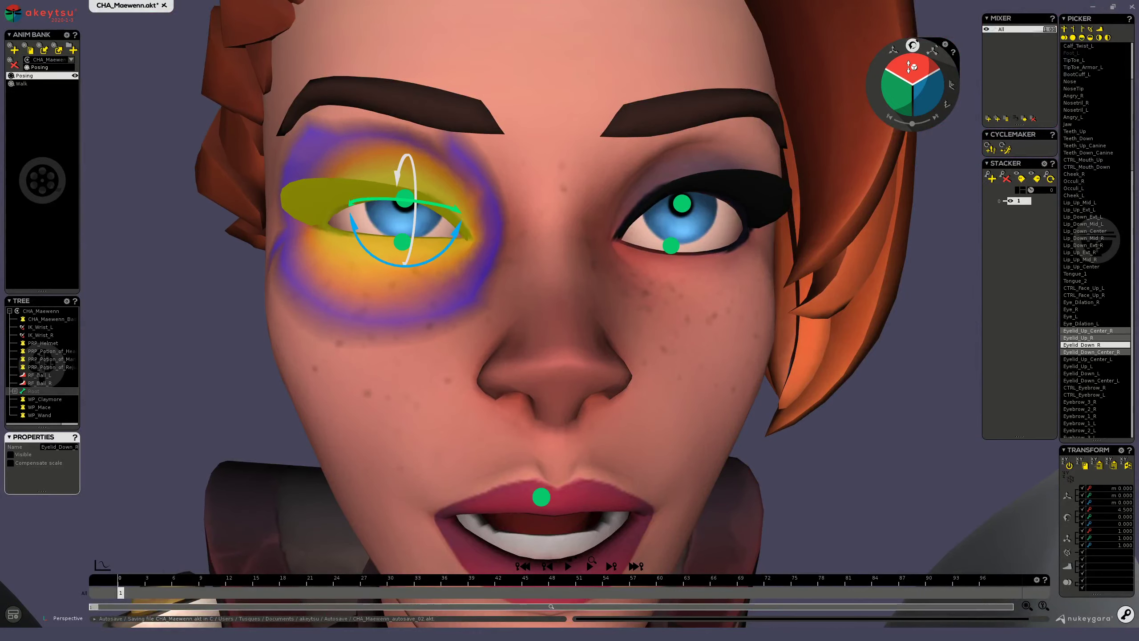
key("w")
- Select the four matching left eyelid joints, try rotating them in X, and undo the rotation
left_click_drag(513, 251, 566, 221, "alt")
left_click(553, 214)
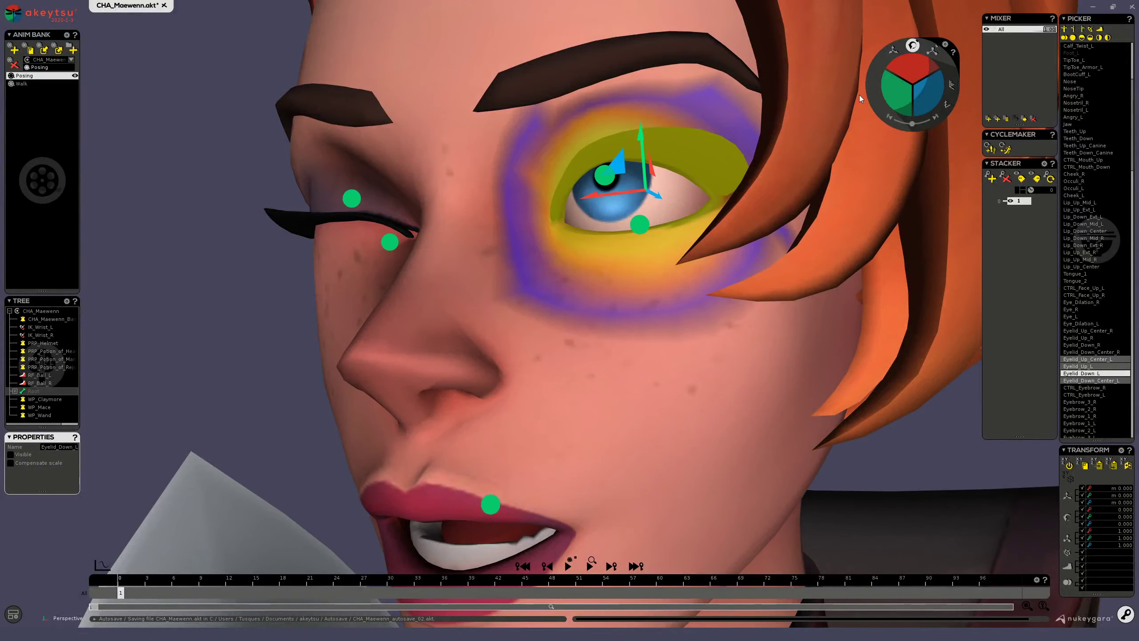
left_click_drag(913, 69, 924, 71)
left_click_drag(628, 244, 445, 199, "alt")
key("ctrl+z")
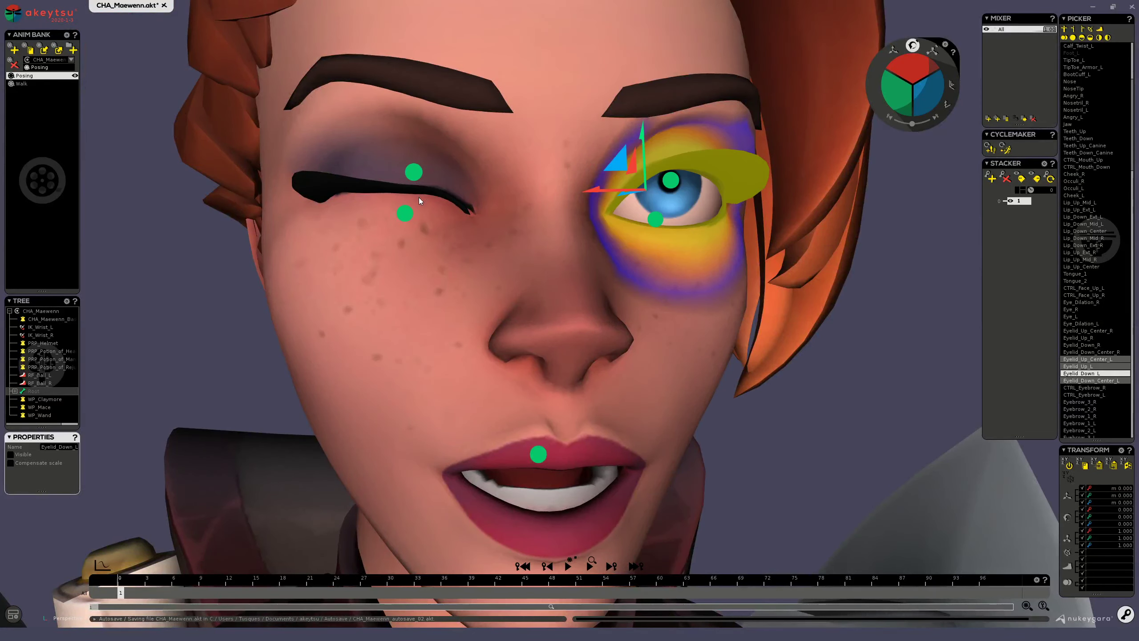
- Select the right eyelid joints and reset their rotation to the default pose
double_click(457, 212)
double_click(470, 205, "shift")
key("ctrl+r")
- Try rotating Eyelid_Up_Center_R in X to about -9.9, test the left upper center eyelid as well, and undo the rotations
left_click(406, 154)
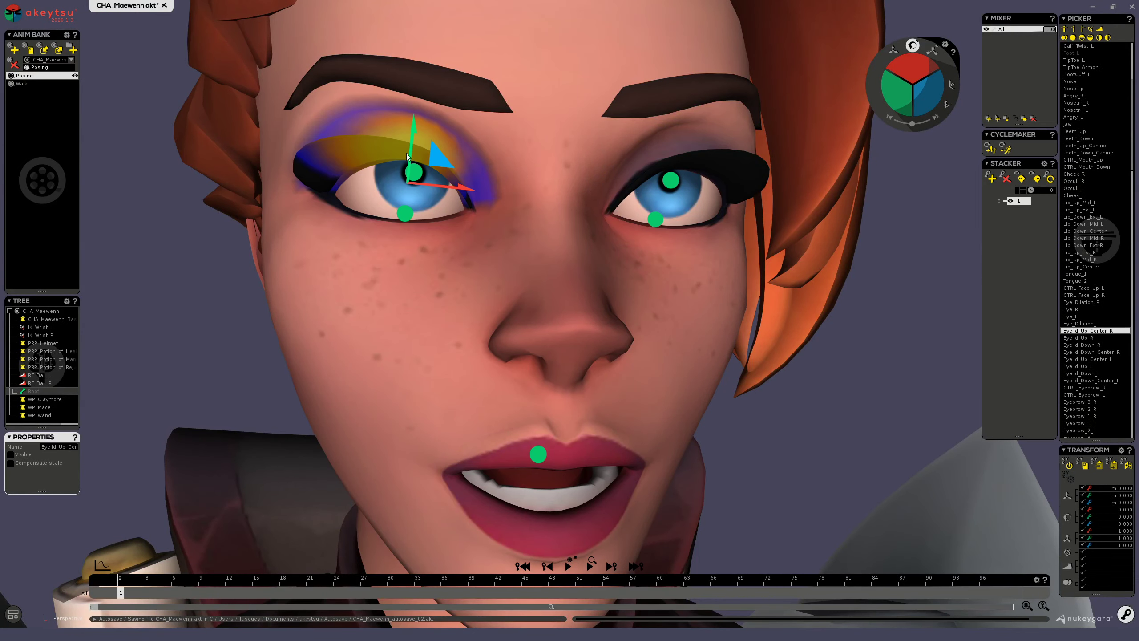
scroll(407, 156, "up", 3)
left_click_drag(913, 63, 913, 68)
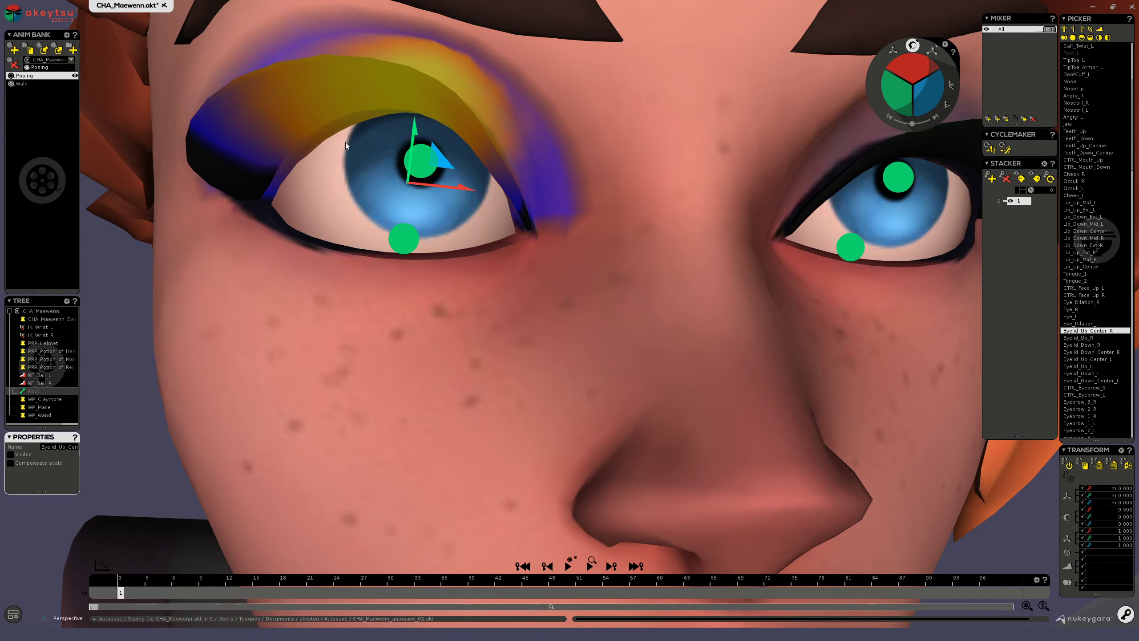
scroll(425, 246, "down", 5)
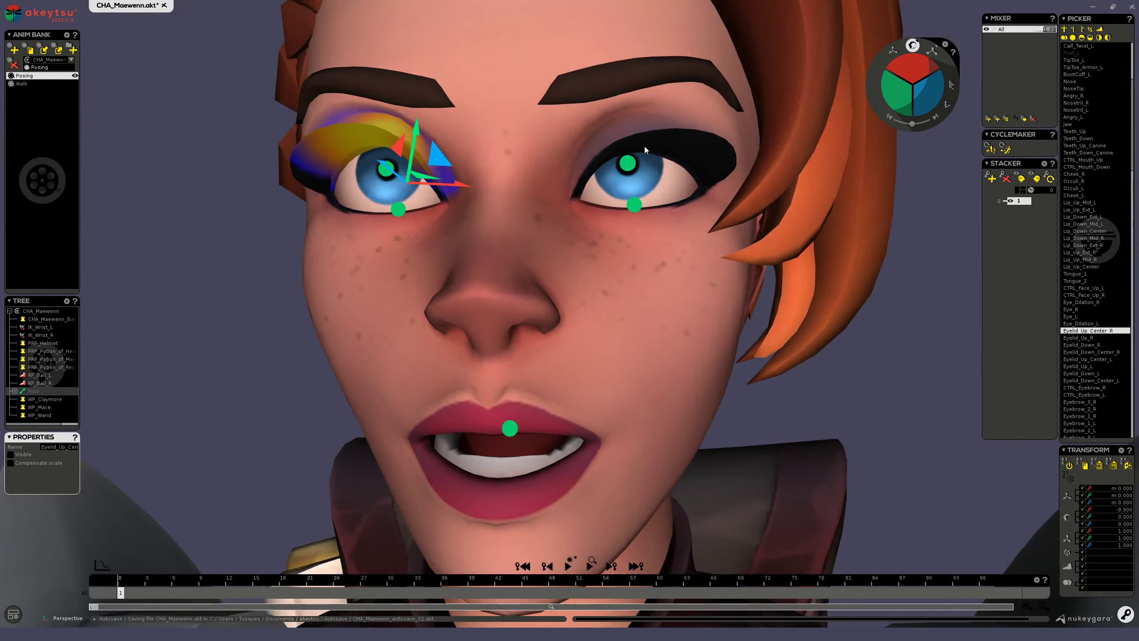
left_click(643, 148)
left_click_drag(912, 66, 912, 68)
key("ctrl+z")
key("ctrl+z")
key("ctrl+z")
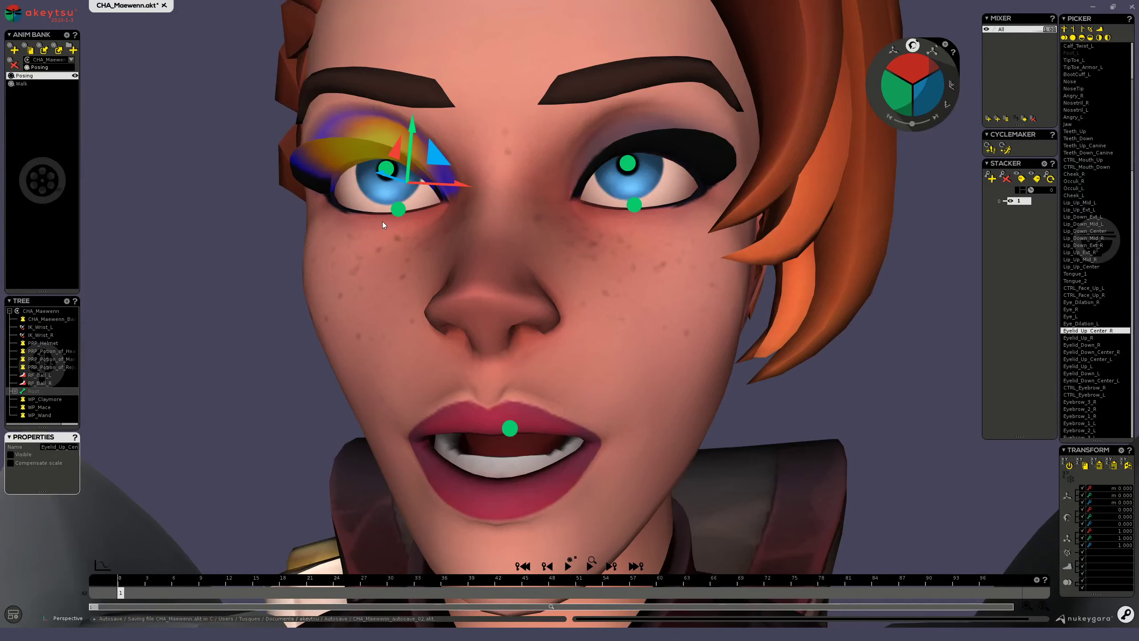
- Select Eyelid_Down_Center_R and Eyelid_Down_Center_L, try raising the lower lids with an X rotation, and undo it
left_click(421, 226)
left_click(634, 205)
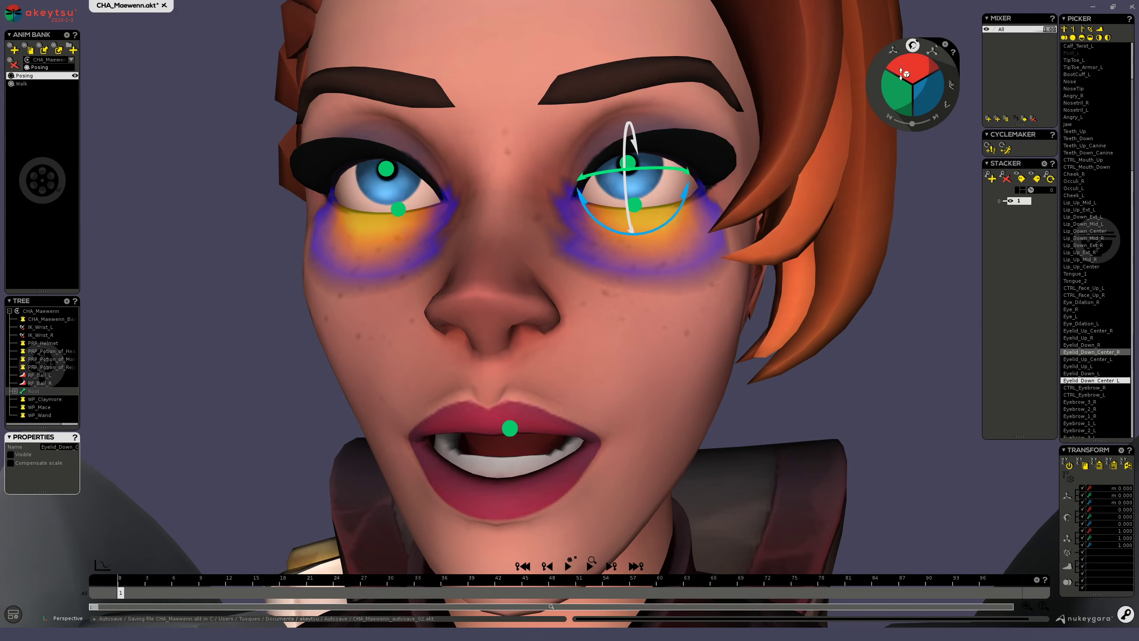
left_click_drag(903, 66, 903, 68)
scroll(466, 228, "down", 5)
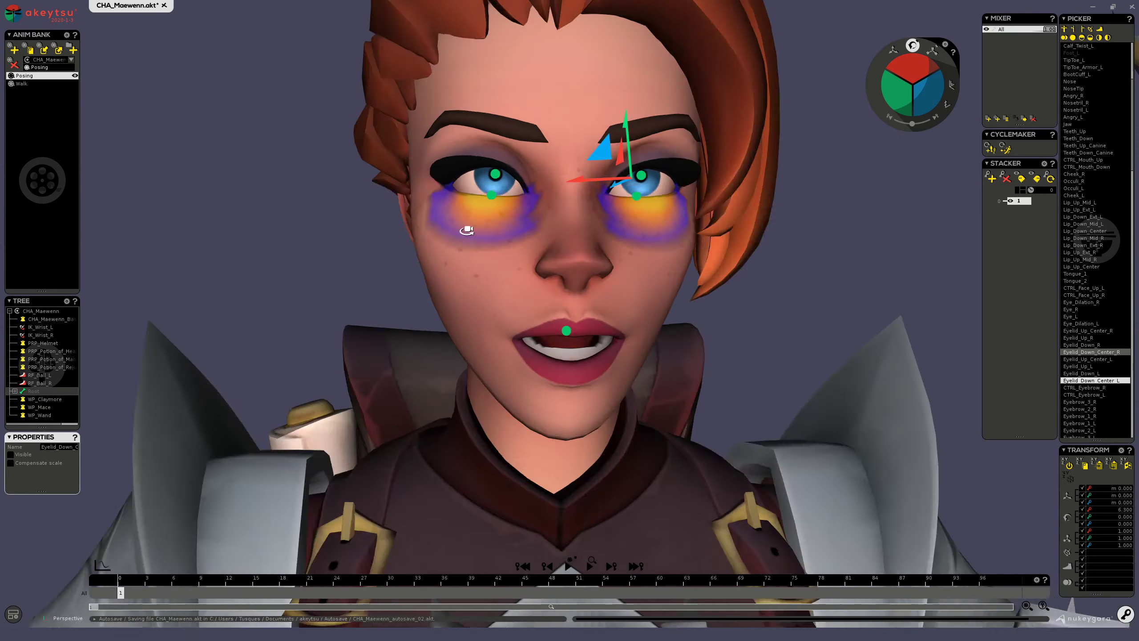
left_click_drag(465, 229, 559, 208, "alt")
scroll(559, 207, "up", 6)
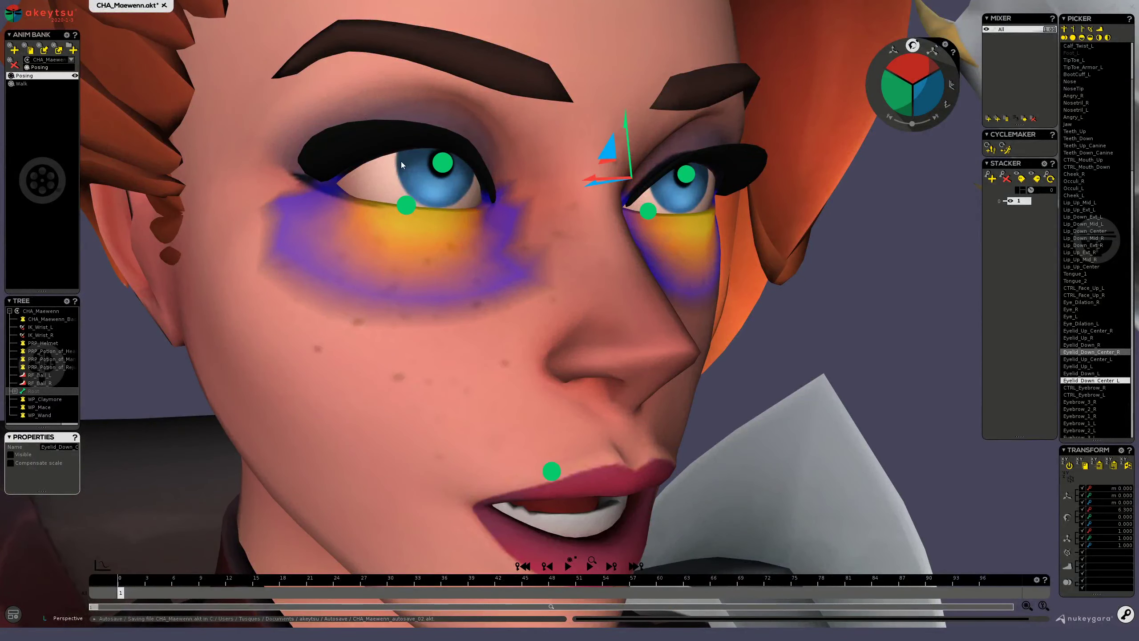
key("ctrl+z")
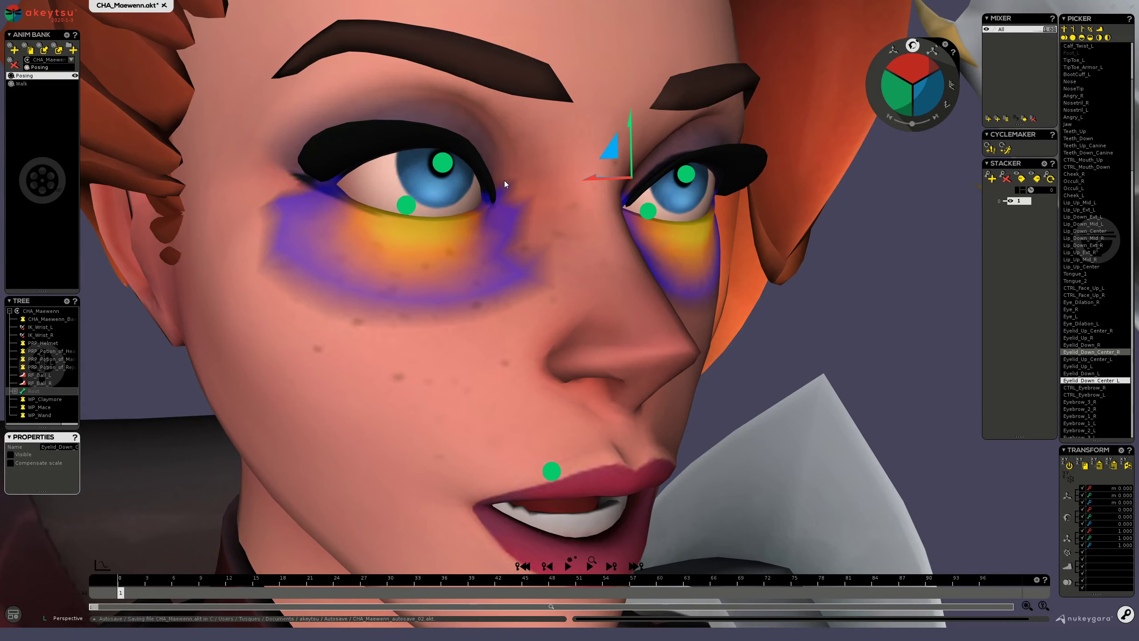
- Select Eye_Dilation_R, try scaling it uniformly to about 1.59 and back to test the pupil size, and undo the scaling
left_click(430, 169)
middle_click_drag(431, 169, 737, 155)
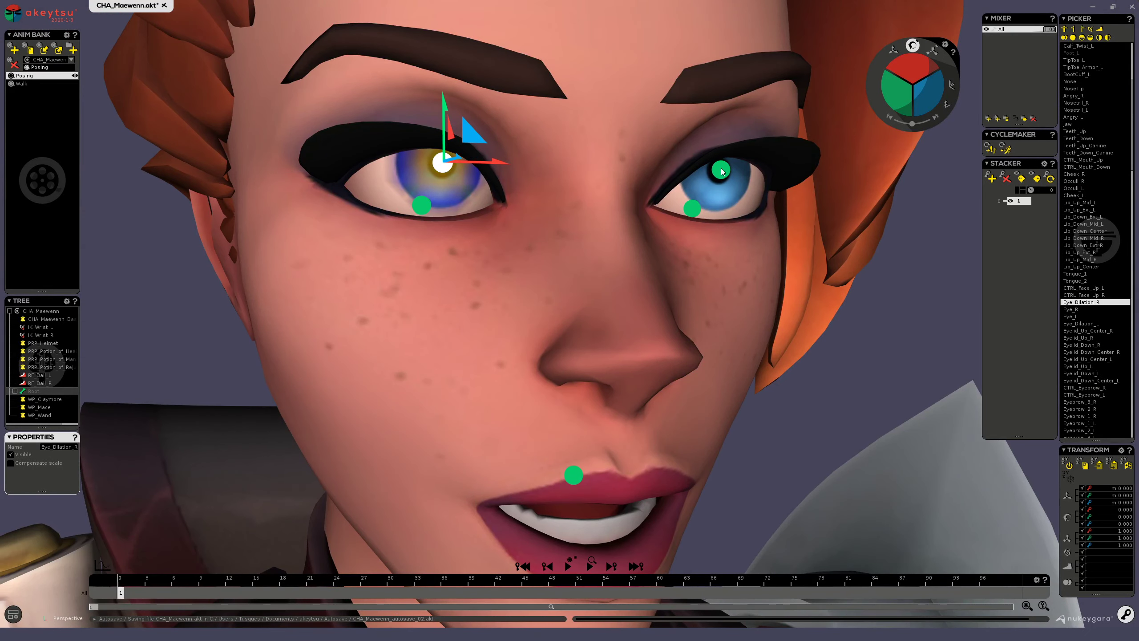
left_click(932, 51)
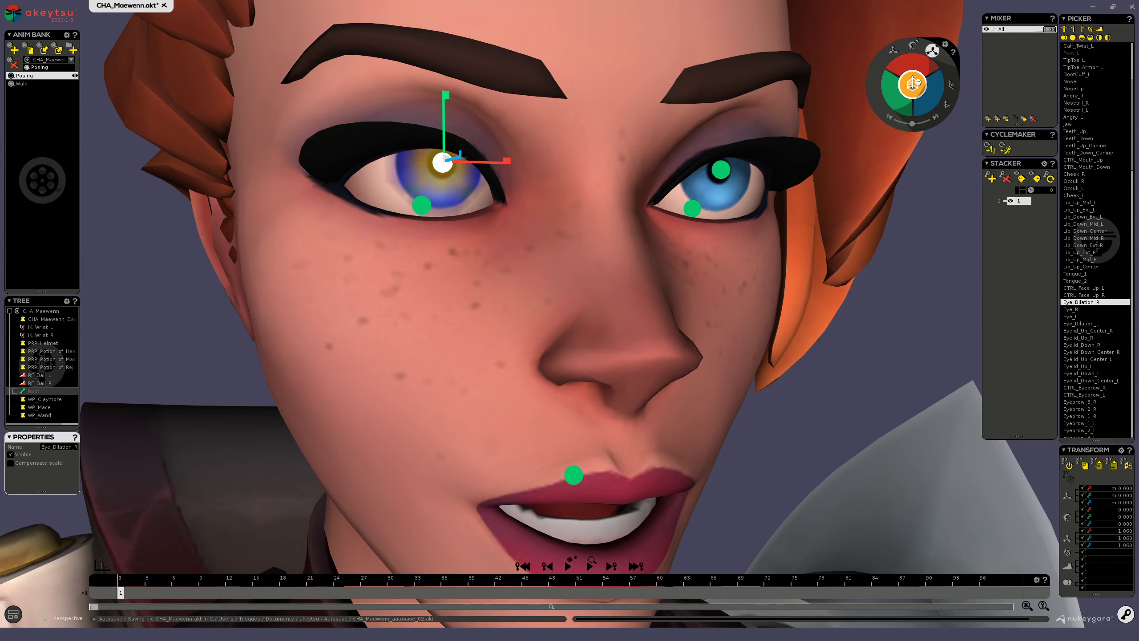
left_click_drag(912, 65, 913, 80)
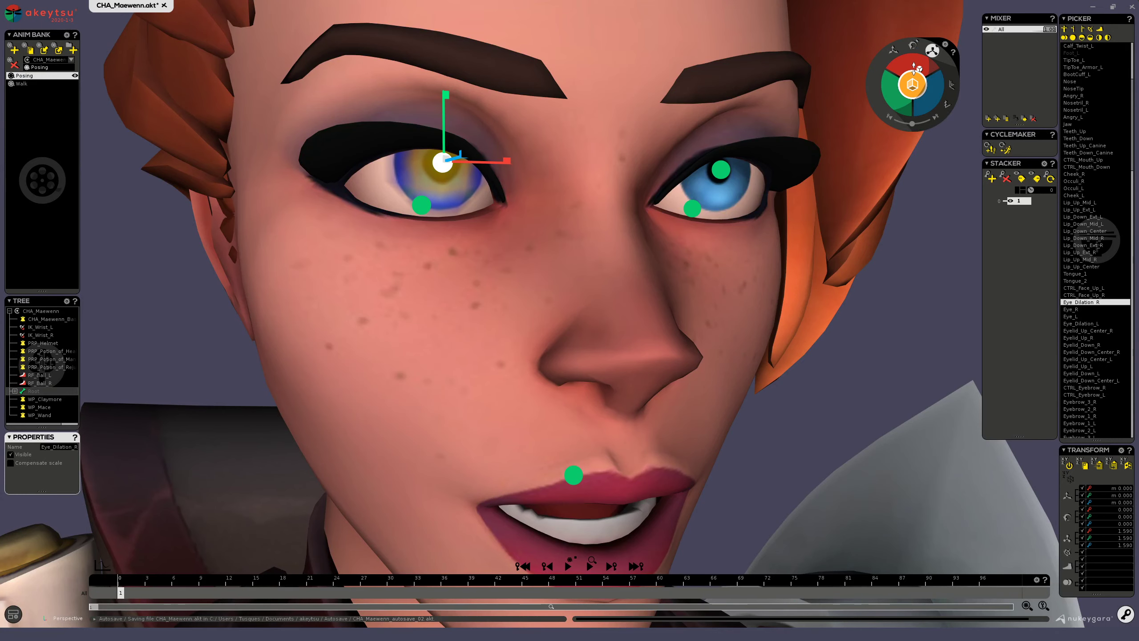
mouse_move(913, 41)
left_mouse_down()
mouse_move(912, 87)
mouse_move(905, 54)
left_mouse_up()
scroll(671, 179, "down", 4)
scroll(672, 175, "down", 1)
key("ctrl+z")
- Select the Eye_R and Eye_L joints together, test rotating both eyes, and undo the test rotation
scroll(449, 191, "up", 7)
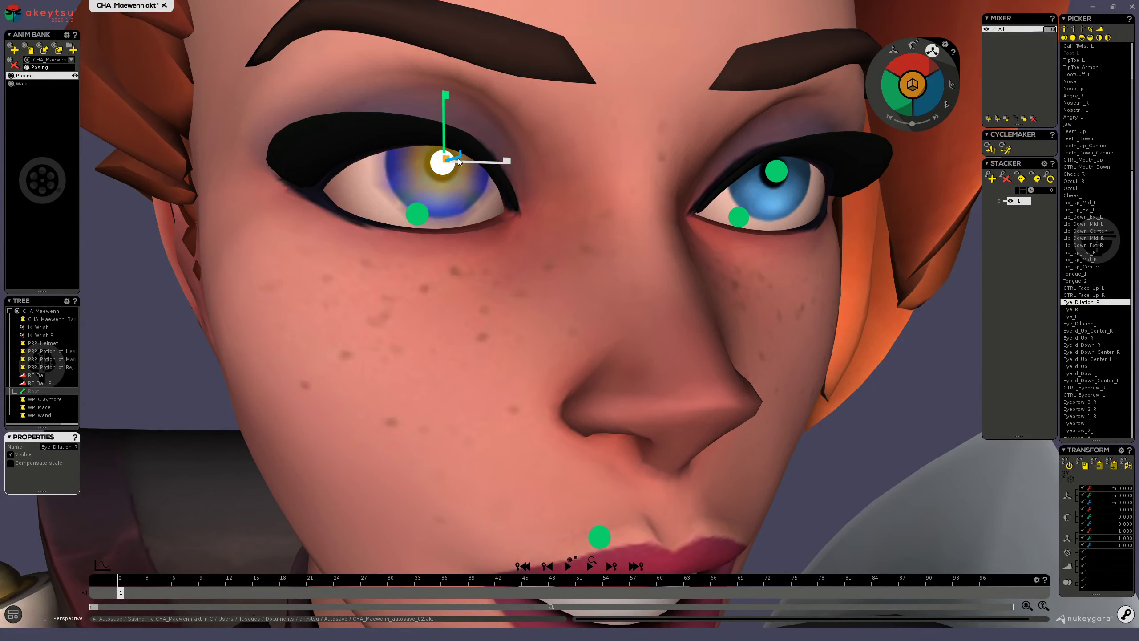
scroll(458, 158, "up", 3)
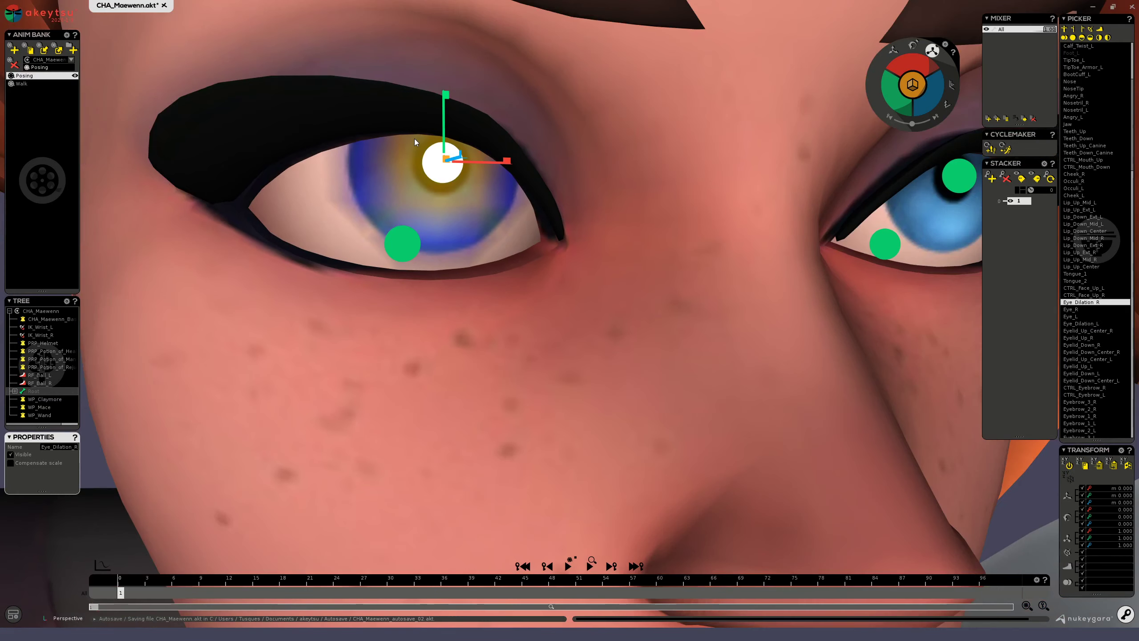
scroll(469, 150, "down", 5)
left_click(717, 223)
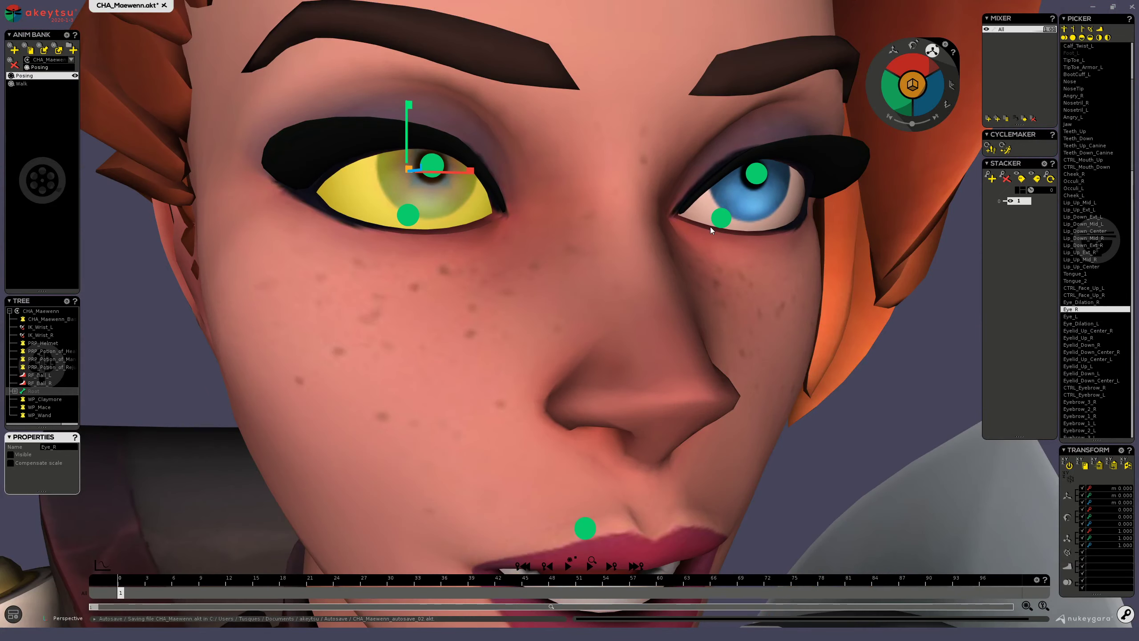
left_click(701, 210, "shift")
left_click(913, 45)
mouse_move(909, 79)
left_mouse_down()
mouse_move(877, 76)
mouse_move(942, 95)
mouse_move(946, 50)
mouse_move(933, 87)
mouse_move(913, 88)
left_mouse_up()
key("ctrl+z")
- Add the upper and lower center eyelid joints of both eyes to the eye selection
left_click(418, 142, "shift")
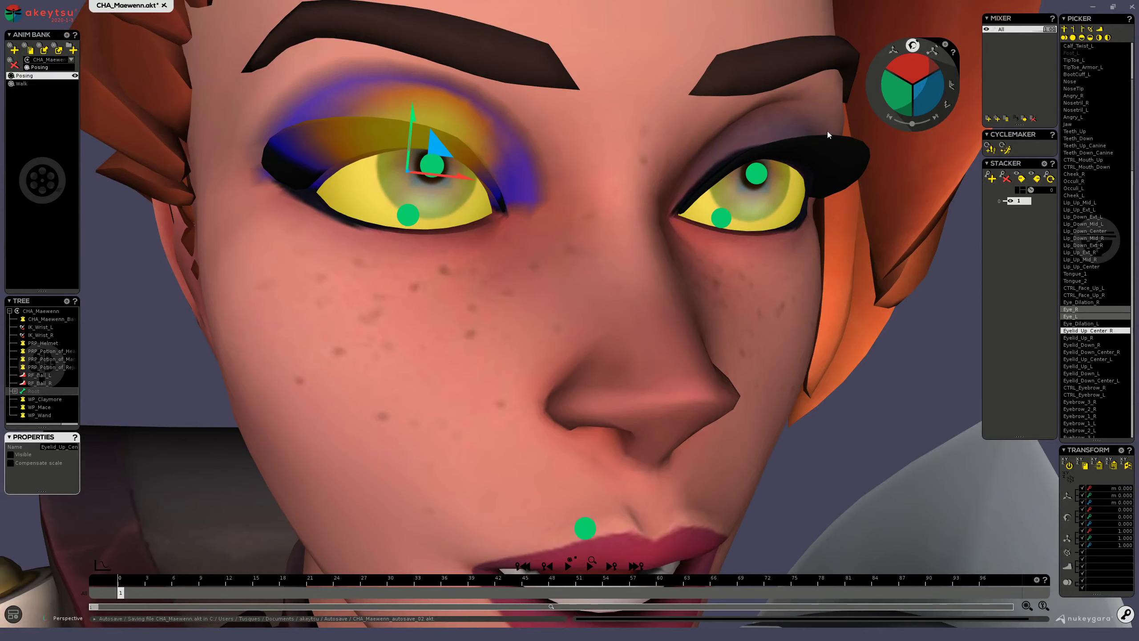
left_click(790, 144, "shift")
left_click(752, 235, "shift")
left_click(386, 242, "shift")
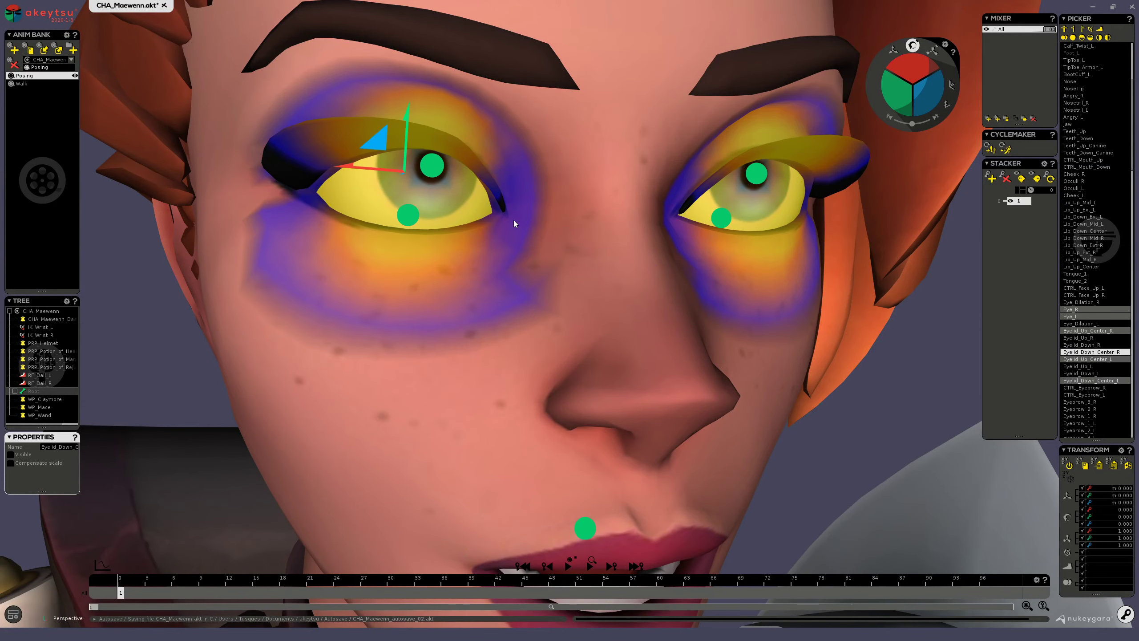
- Rotate the selected eyes and center eyelids together into different gaze directions, keying poses at frames 10 and 20
scroll(529, 202, "down", 5)
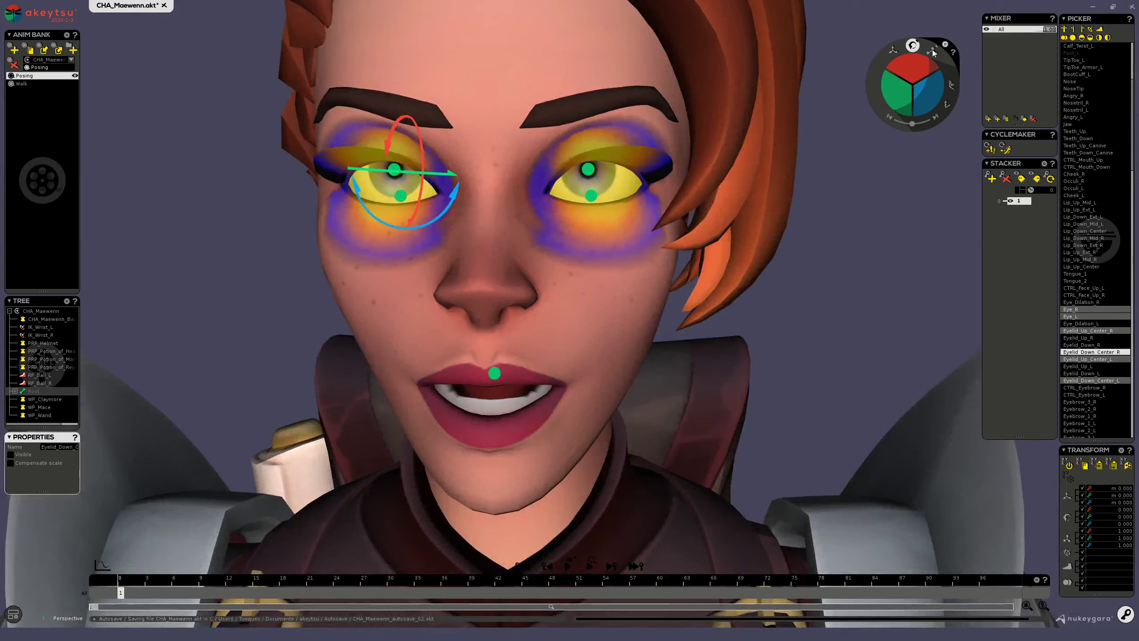
mouse_move(933, 53)
left_mouse_down()
mouse_move(904, 70)
mouse_move(884, 63)
mouse_move(904, 81)
mouse_move(906, 62)
mouse_move(928, 96)
mouse_move(928, 67)
left_mouse_up()
key("k")
key("k")
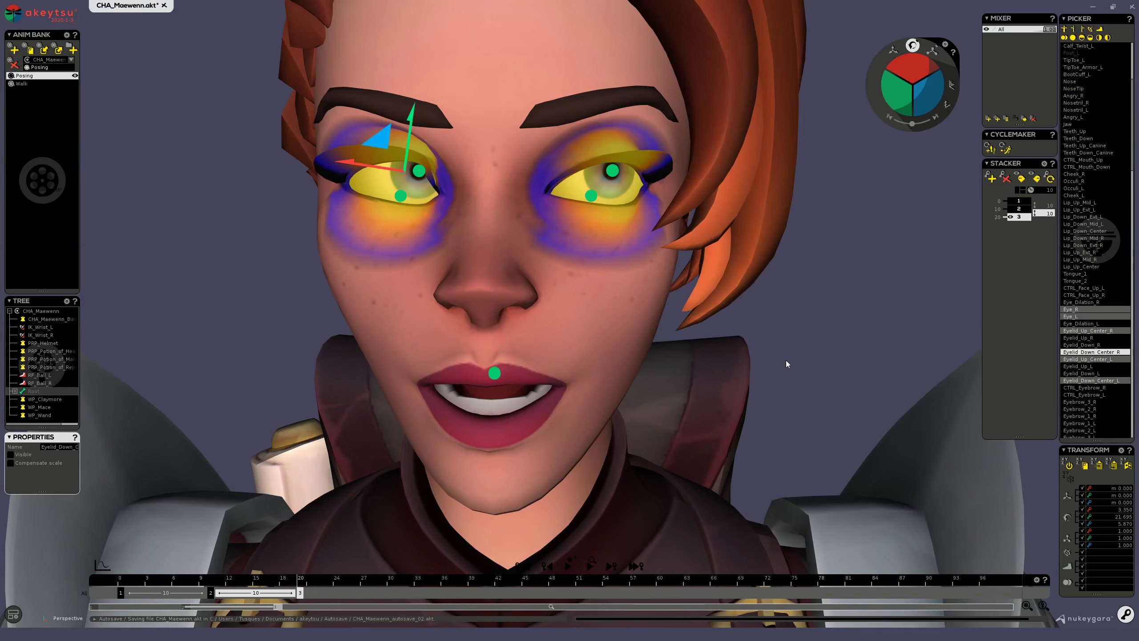
- Return to frame 0 and rotate the eyes and center eyelids to look sideways, about -22.7 in Y
left_click_drag(304, 581, 13, 551)
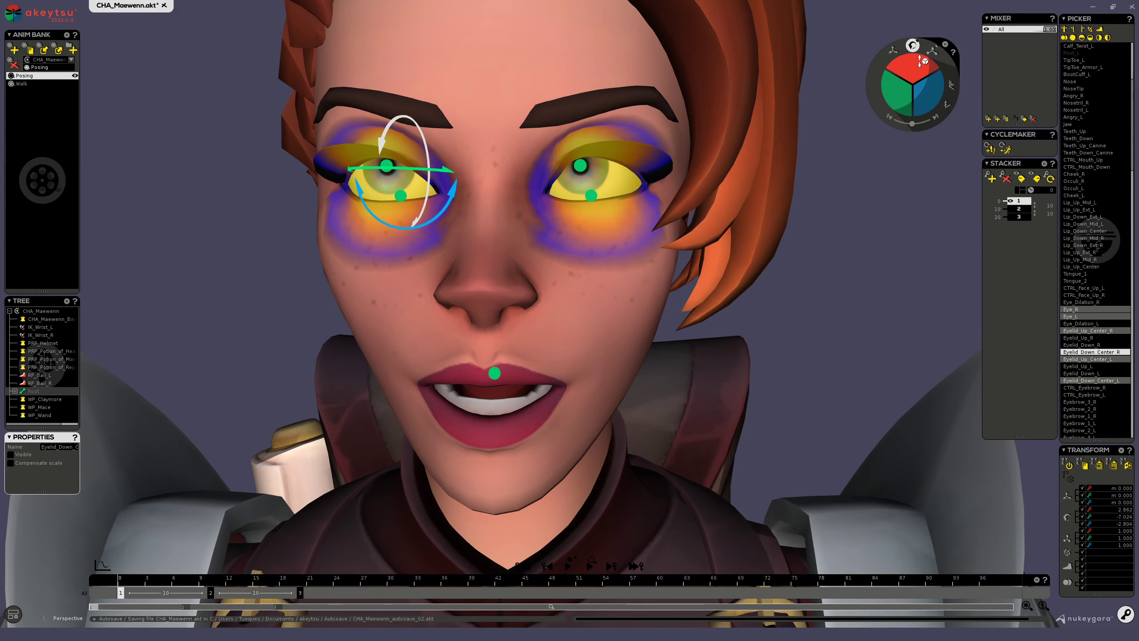
left_click_drag(919, 63, 902, 68)
left_click_drag(344, 198, 556, 181, "alt")
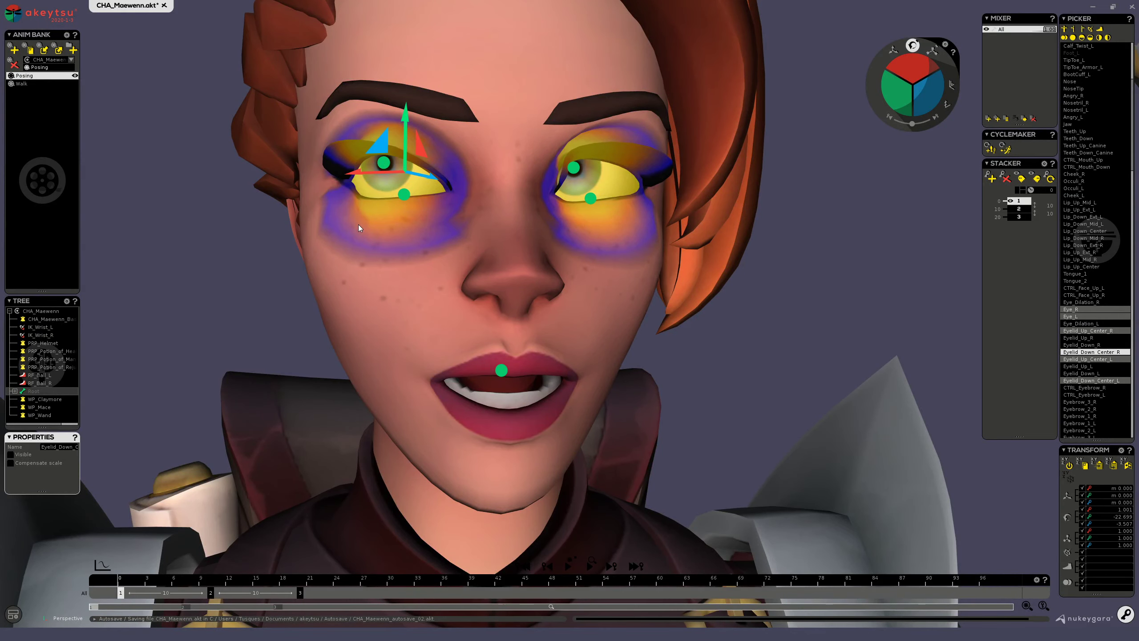
- Deselect the two eyes, create a mixer layer from the four center eyelid joints, and adjust the layer's weight
middle_click_drag(358, 224, 506, 203)
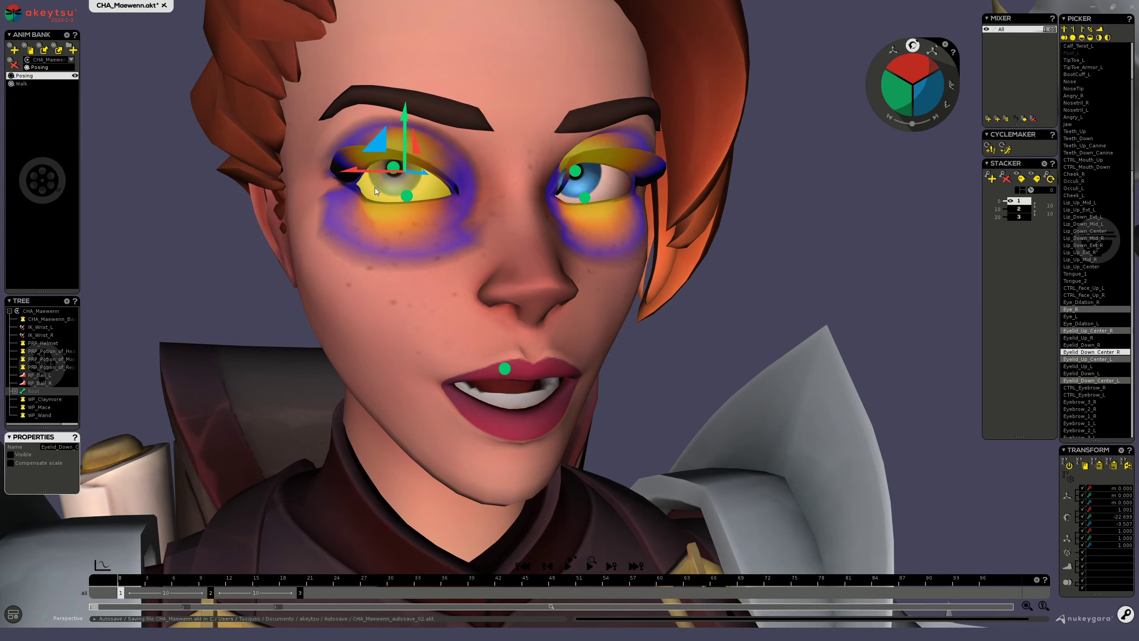
left_click(1022, 118)
left_click_drag(1049, 30, 1042, 32)
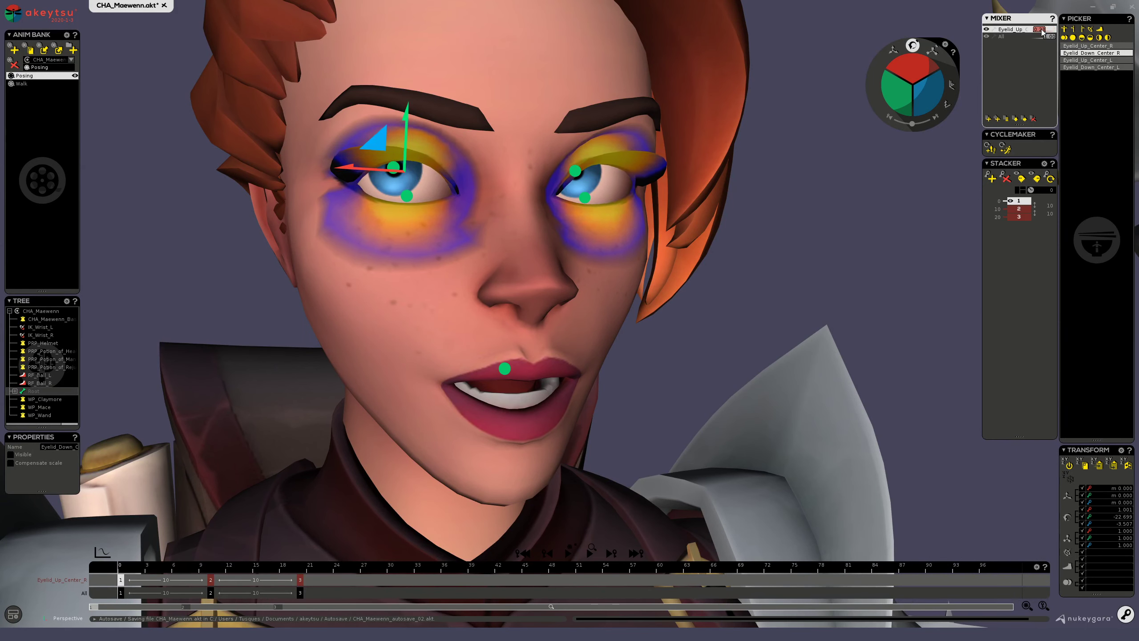
- Play and scrub the gaze animation between frames 0 and 20 to examine how the eyelids follow the eyes
key("space")
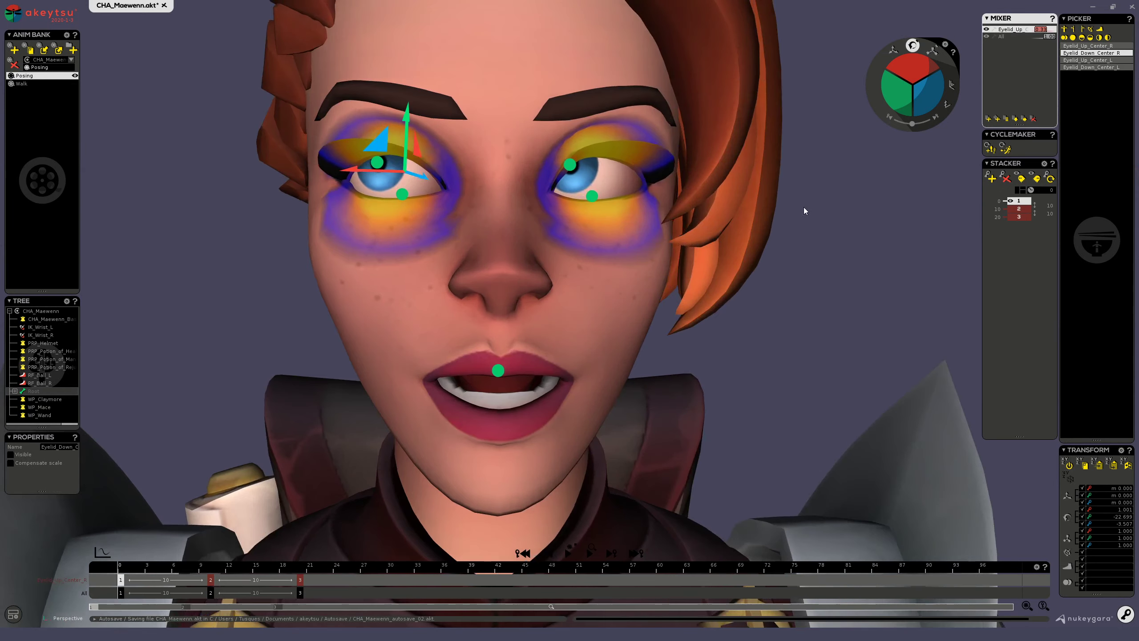
key("space")
left_click_drag(131, 571, 304, 561)
left_click_drag(192, 556, 82, 486)
middle_click_drag(634, 238, 502, 245)
left_click_drag(145, 574, 79, 576)
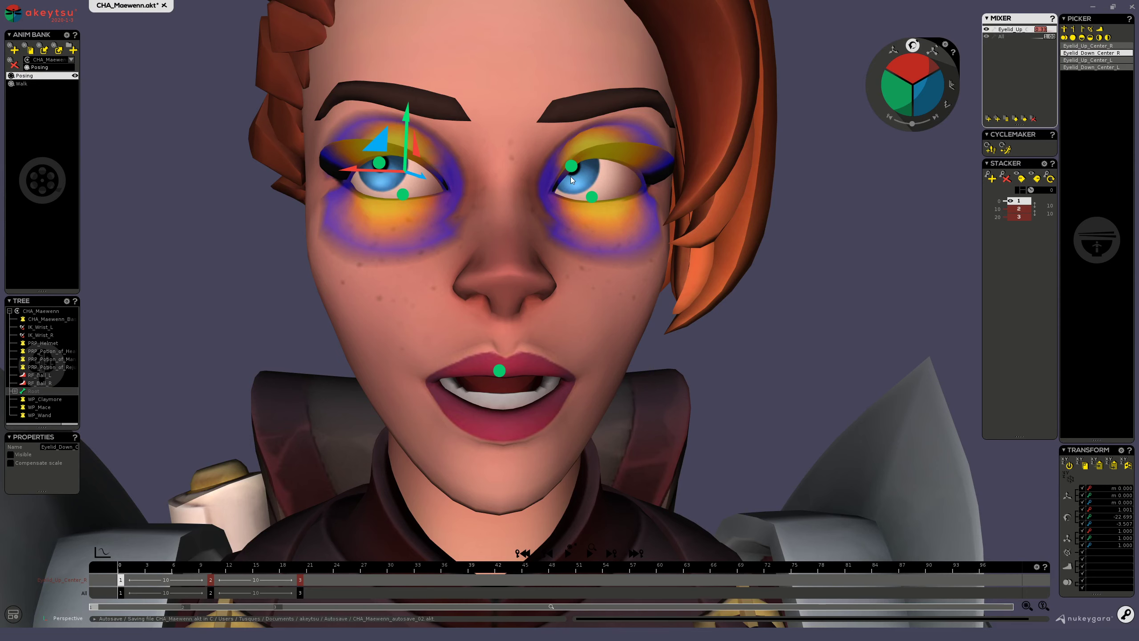
- Delete the center eyelid layer from the mixer and clear the joint selection
left_click(1033, 118)
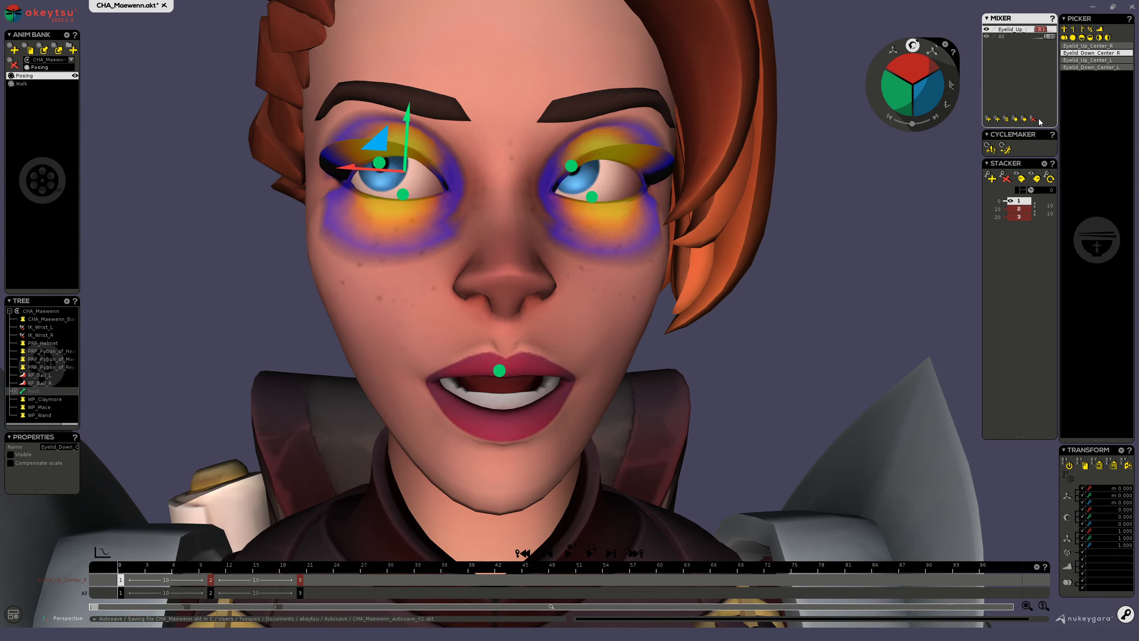
left_click(943, 246)
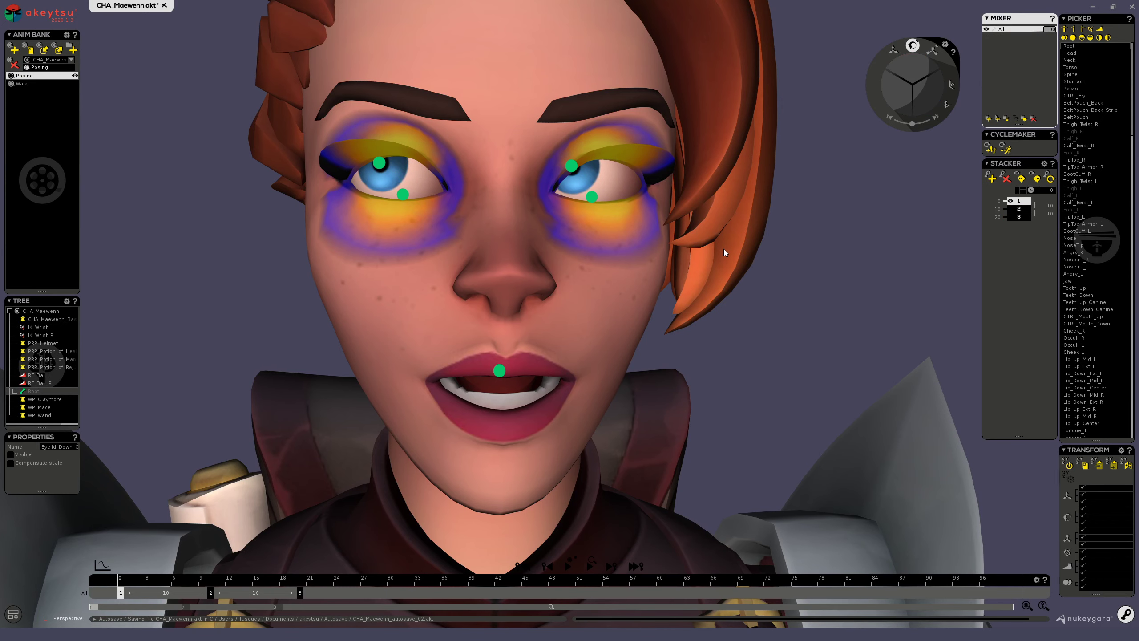
- Undo the gaze keyframes and the rotations of the eyes and center eyelids, back to the straight-ahead eye pose
key("ctrl+z")
key("ctrl+z")
key("ctrl+z")
key("ctrl+z")
key("ctrl+z")
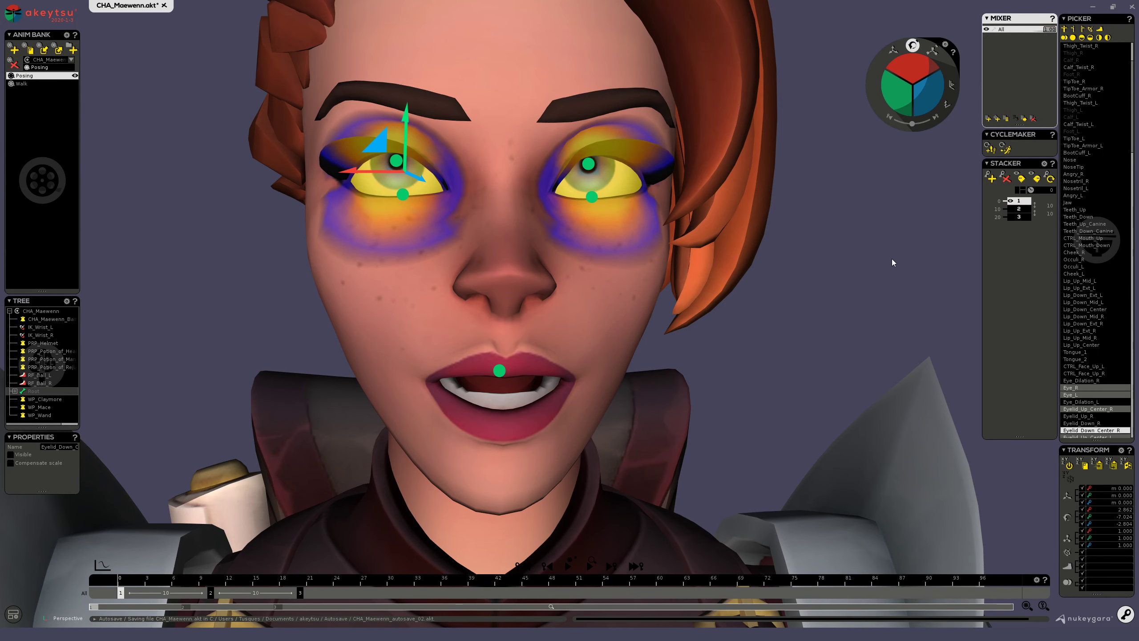
key("ctrl+z")
key("ctrl+z")
key("ctrl+z")
key("ctrl+z")
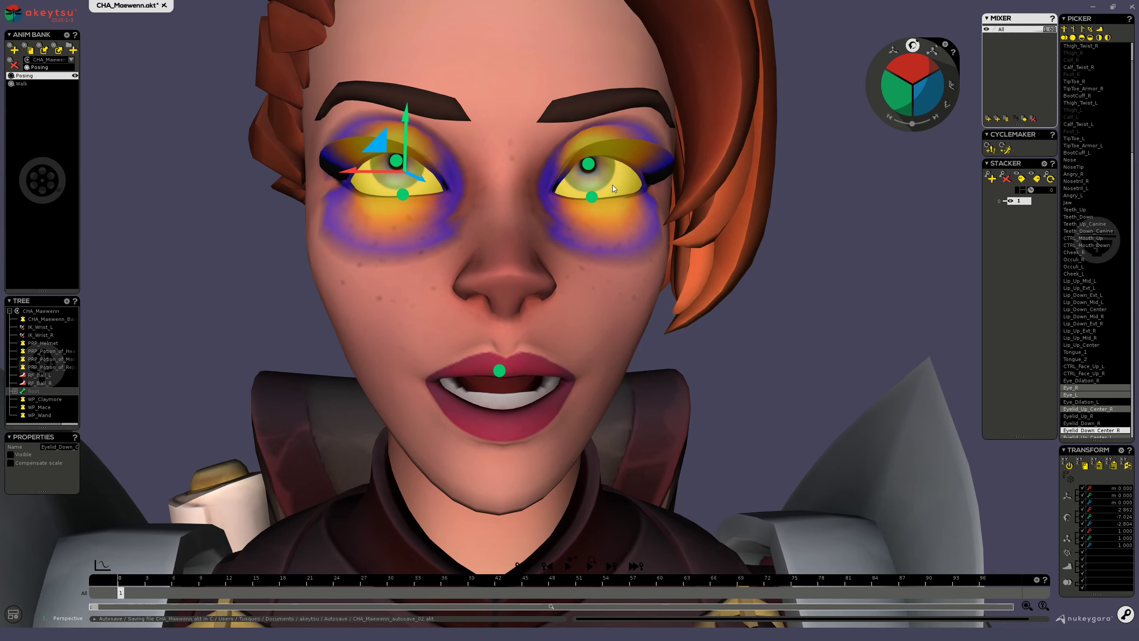
key("ctrl+z")
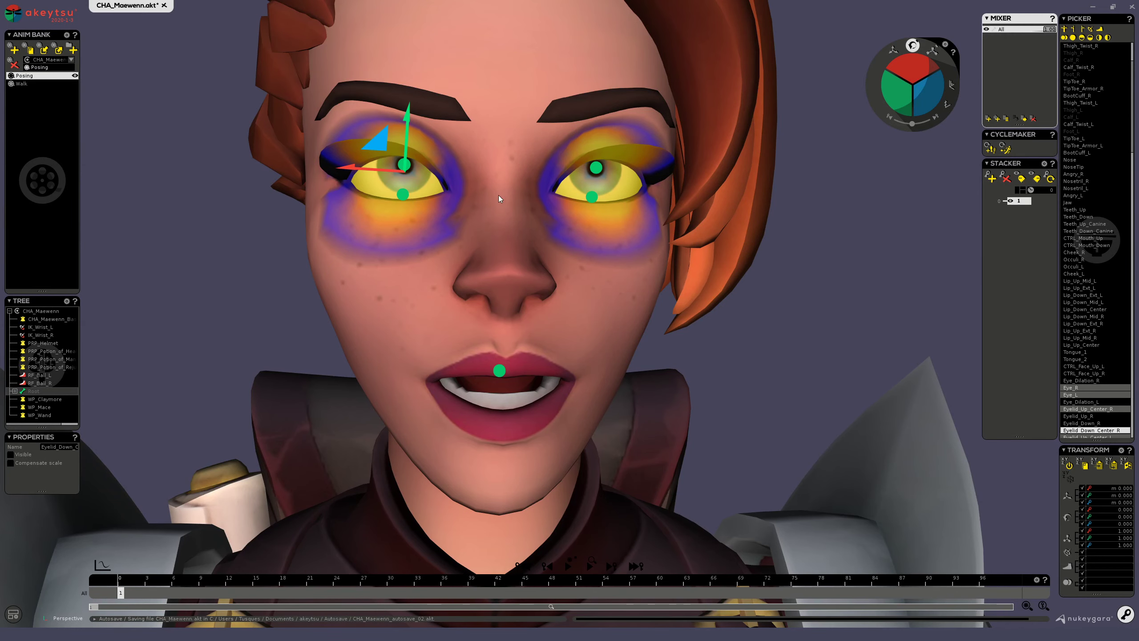
- Select the CTRL_Face_Up_R and CTRL_Face_Up_L controls below the eyes and activate scaling
left_click_drag(499, 196, 514, 239, "alt")
middle_click_drag(513, 239, 464, 245, "alt")
left_click(464, 245)
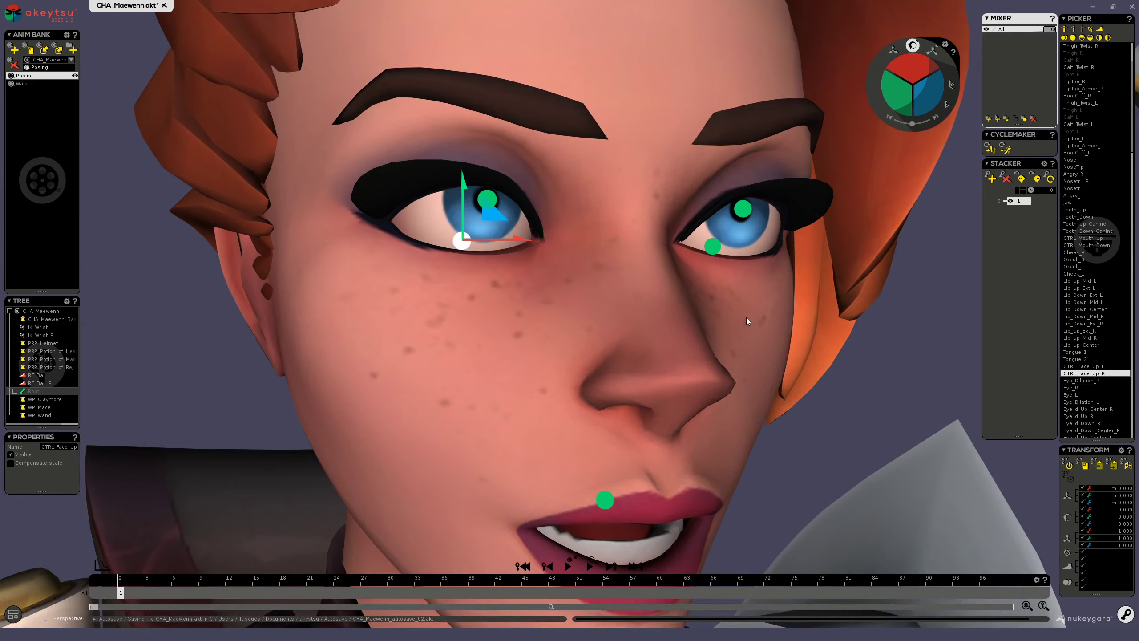
left_click(725, 247, "shift")
scroll(726, 247, "down", 5)
left_click_drag(753, 300, 631, 302, "alt")
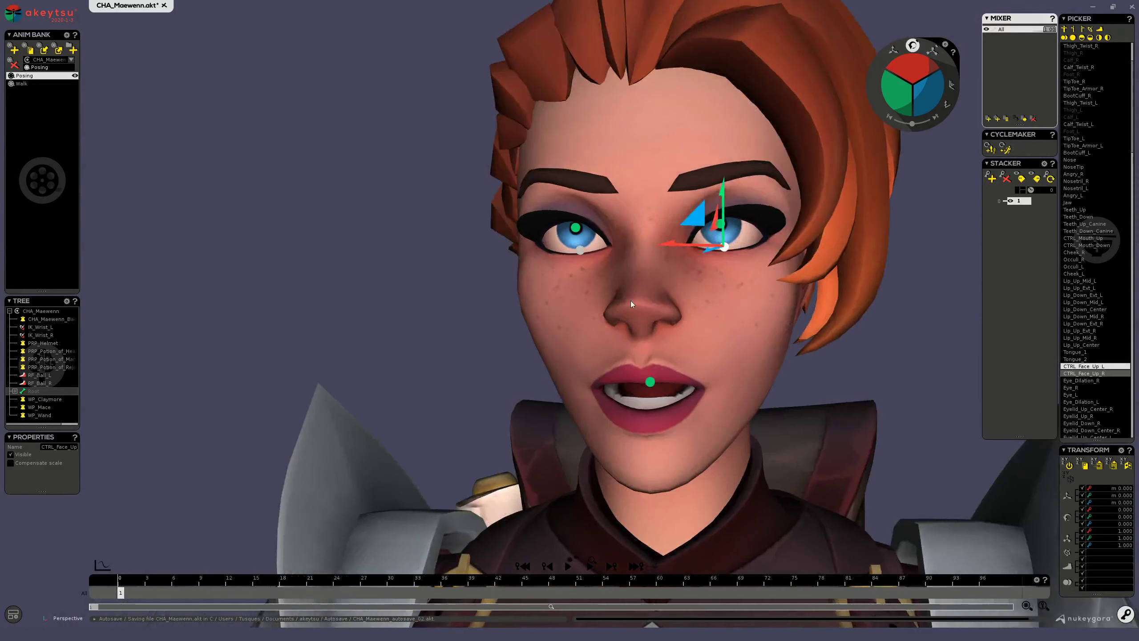
middle_click_drag(670, 346, 630, 304)
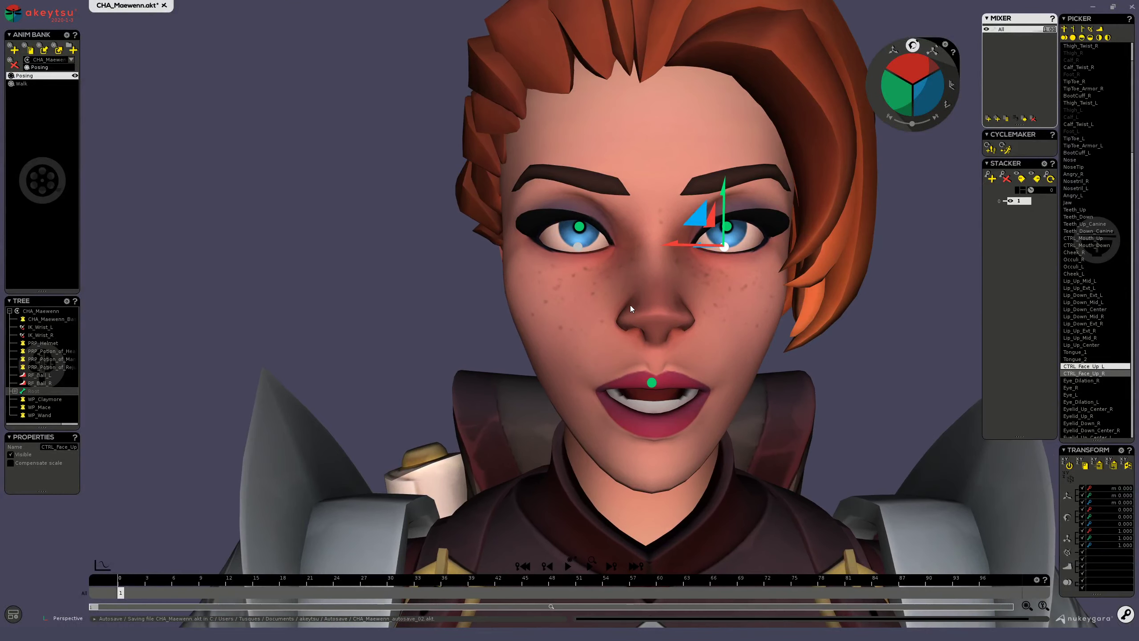
key("r")
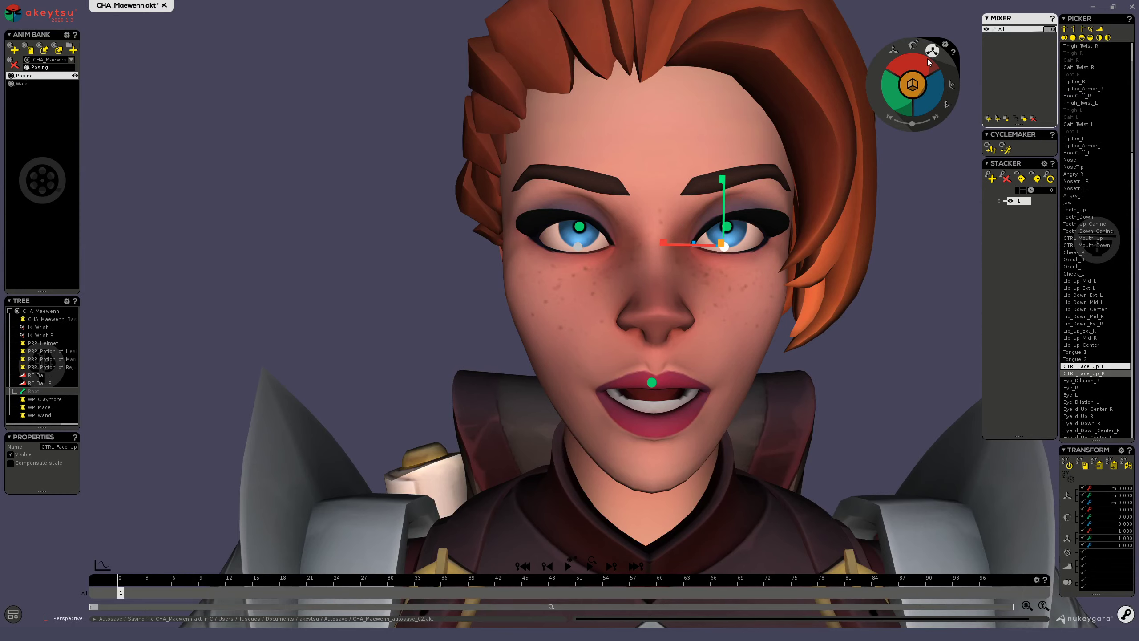
- Scale the CTRL_Face_Up_R control alone to about 0.83 in Y with volume preserved, squashing that side of the face
scroll(609, 273, "up", 4)
left_click(504, 247)
middle_click_drag(498, 299, 509, 248)
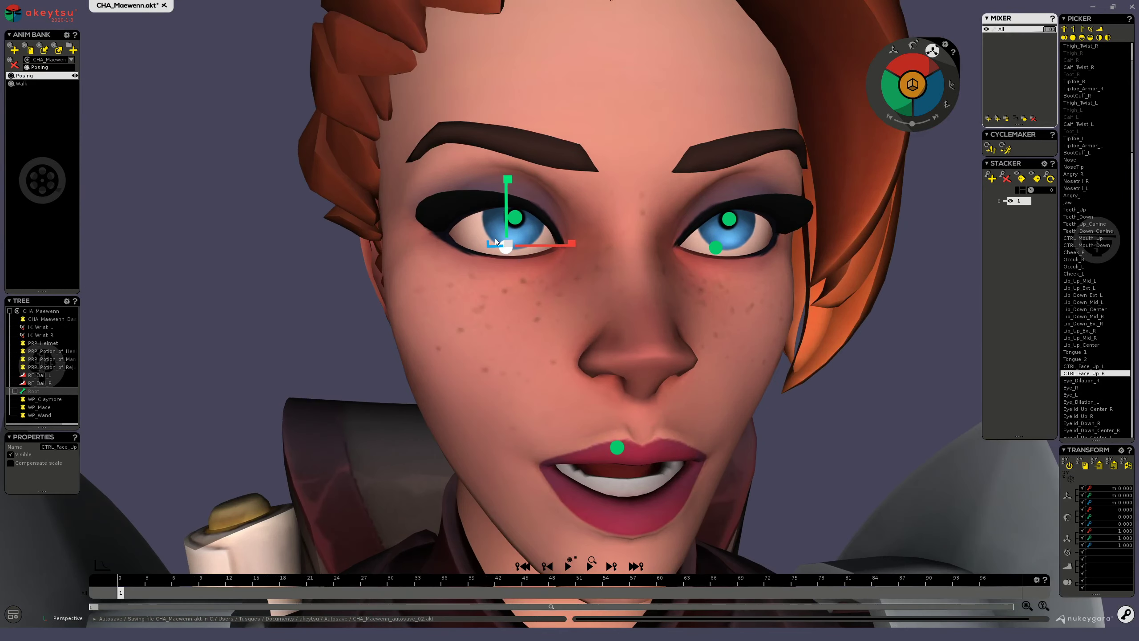
middle_click_drag(580, 257, 599, 236)
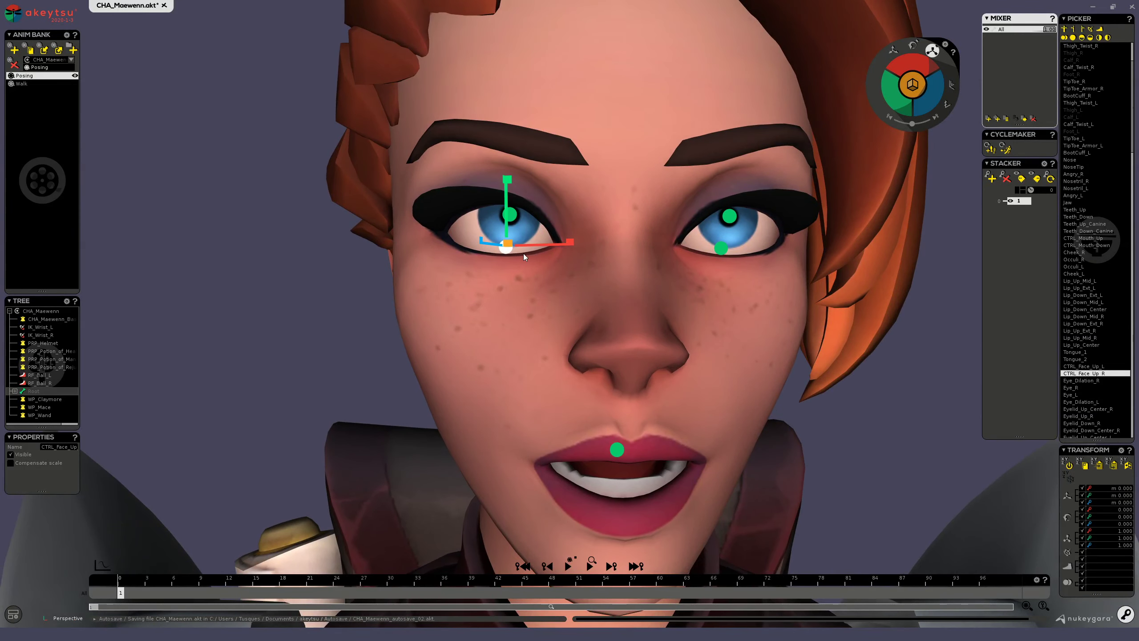
middle_click_drag(504, 264, 539, 177)
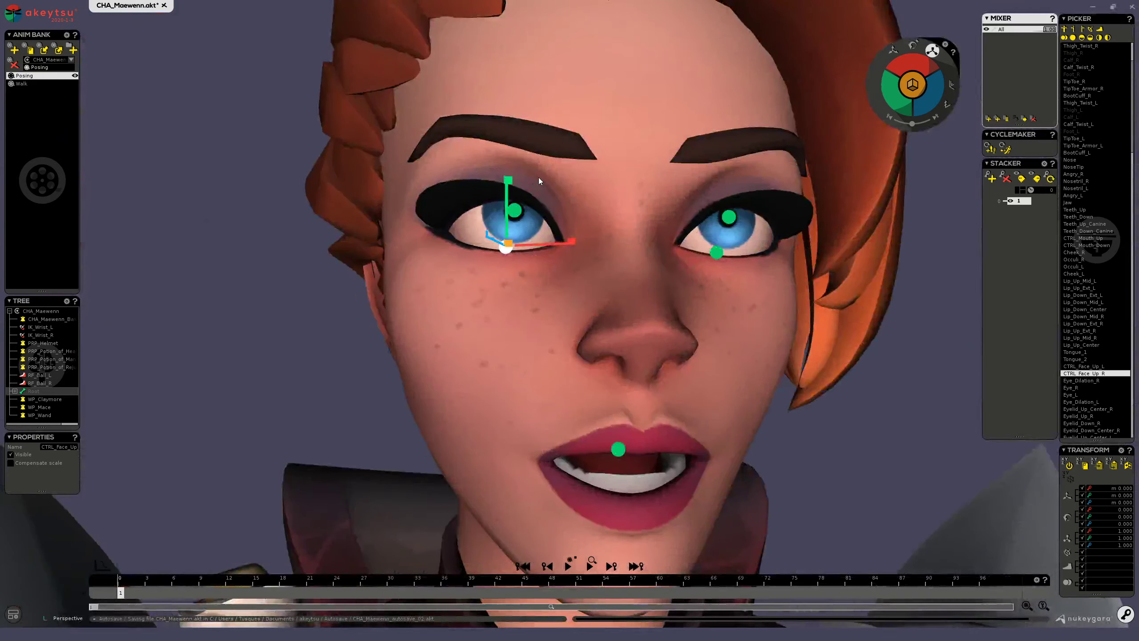
left_click_drag(507, 173, 537, 193)
middle_click_drag(537, 193, 557, 264)
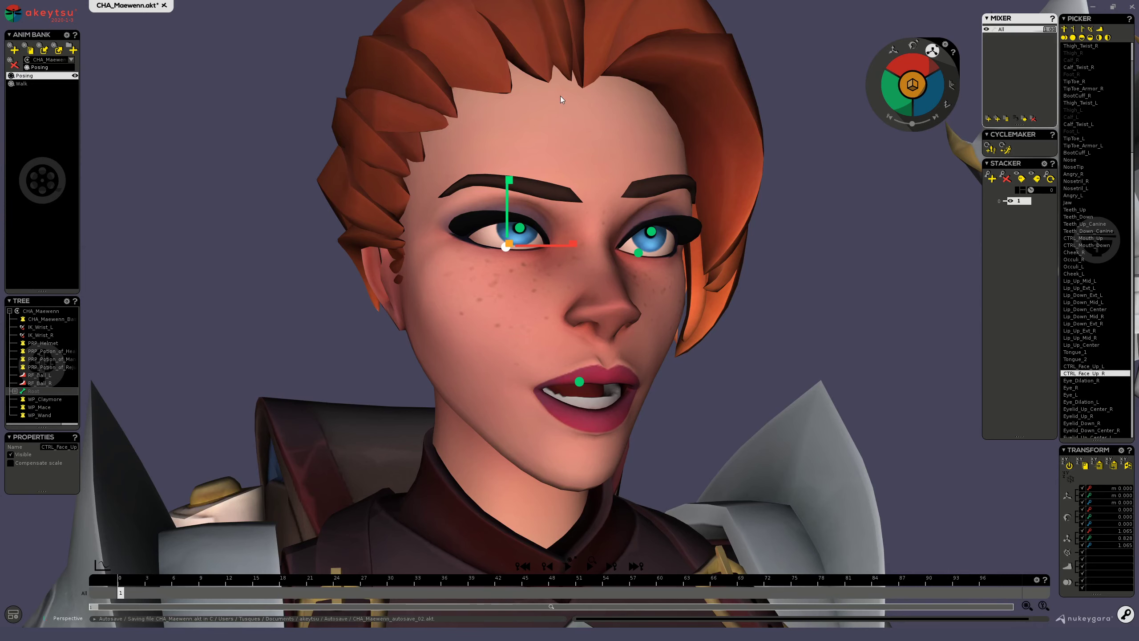
- Scale the CTRL_Face_Up_L control alone to about 1.14 in Y, stretching that side of the upper face
middle_click_drag(464, 223, 659, 251)
left_click(662, 246)
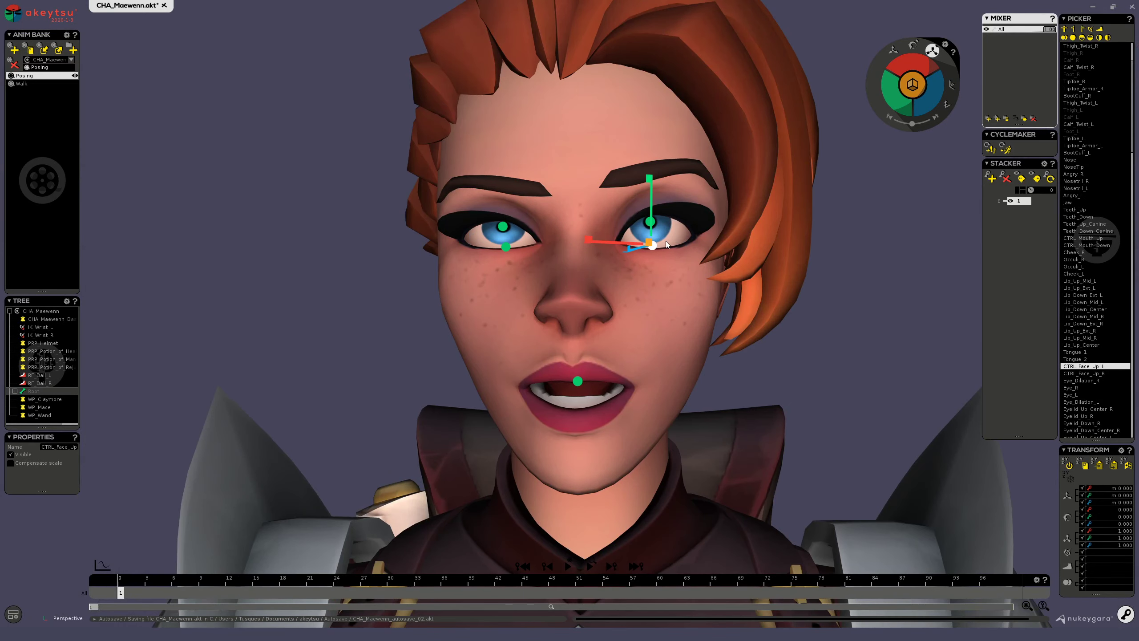
left_click_drag(652, 183, 652, 174)
middle_click_drag(502, 265, 587, 253)
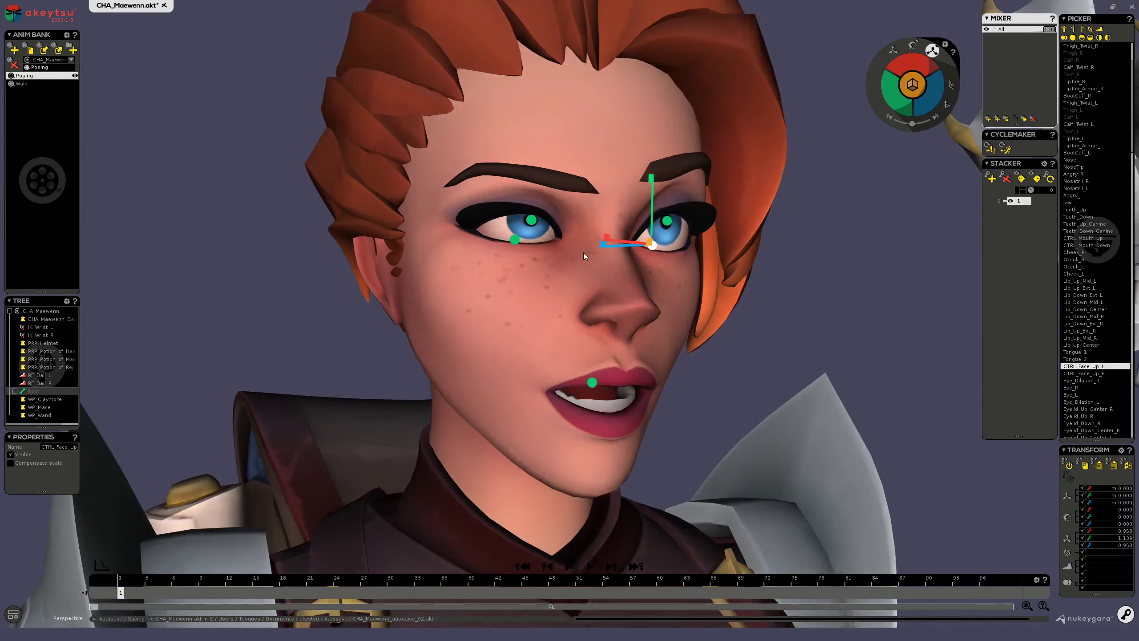
middle_click_drag(416, 141, 464, 257)
- Select both upper-face controls and scale them together in Y, squashing CTRL_Face_Up_R to about 0.61 and relaxing it to about 0.74
left_click(512, 242)
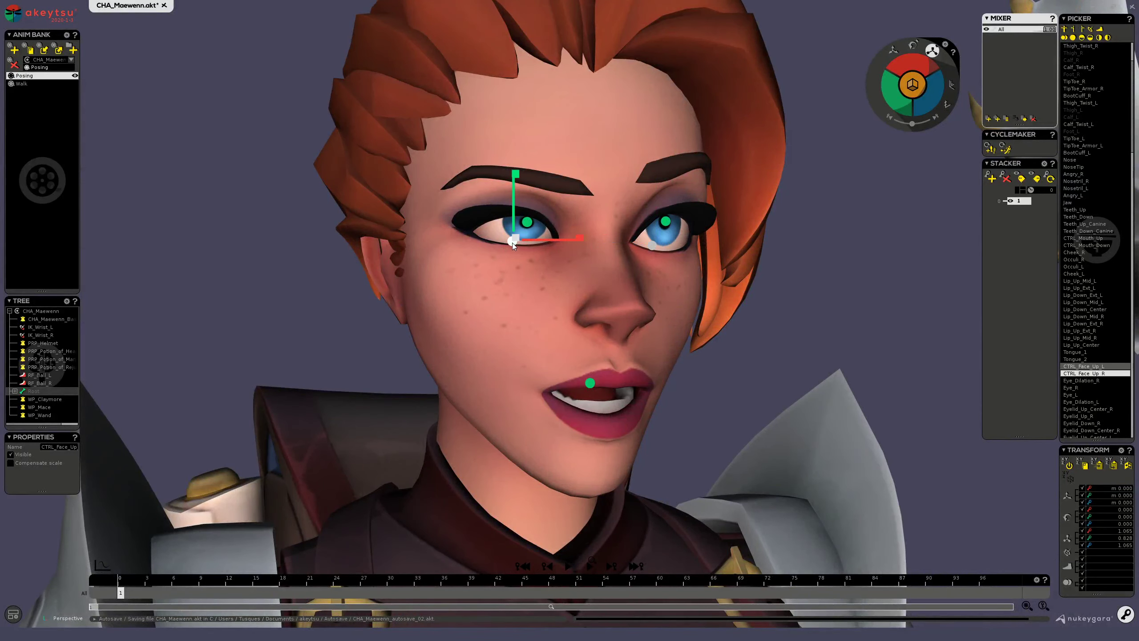
left_click_drag(516, 176, 520, 201)
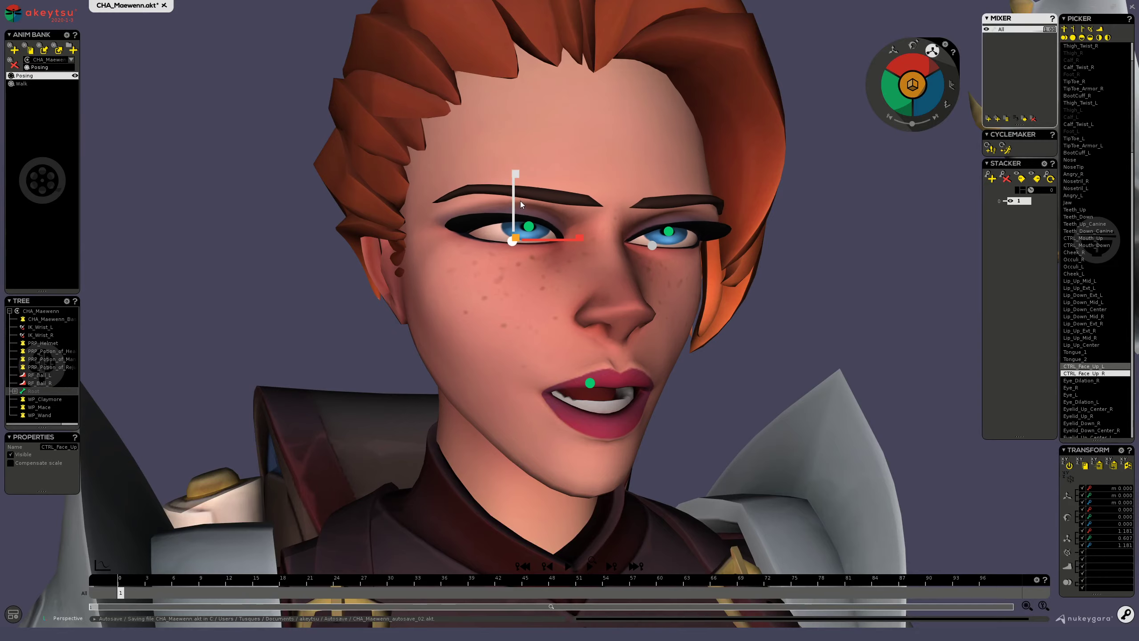
middle_click_drag(520, 201, 522, 268)
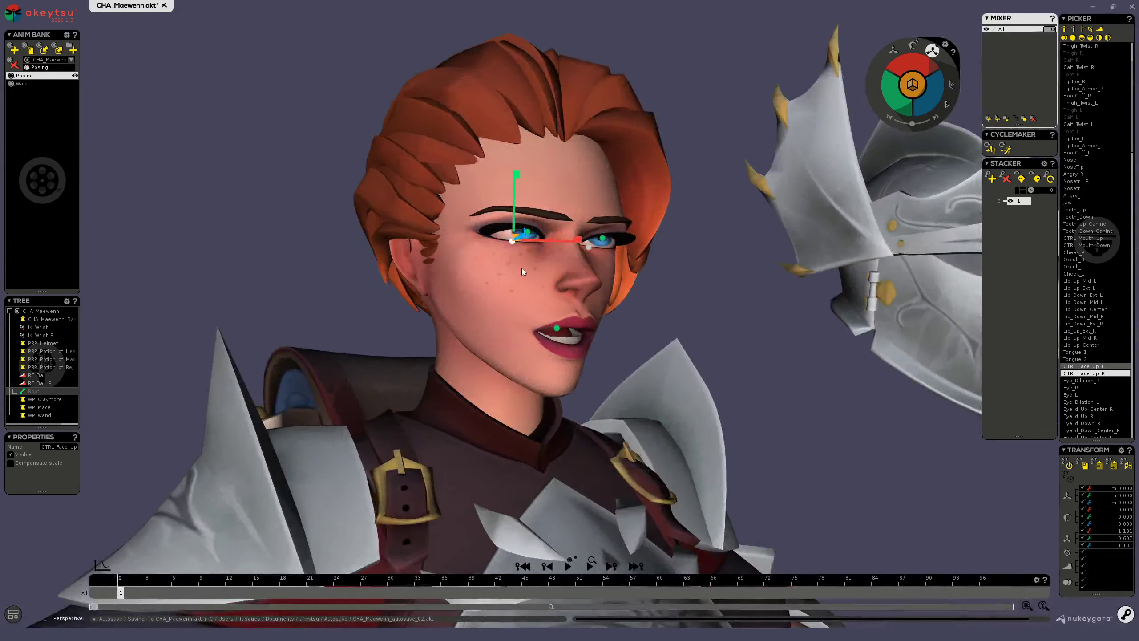
scroll(521, 268, "up", 4)
left_click_drag(515, 173, 525, 153)
scroll(539, 168, "down", 5)
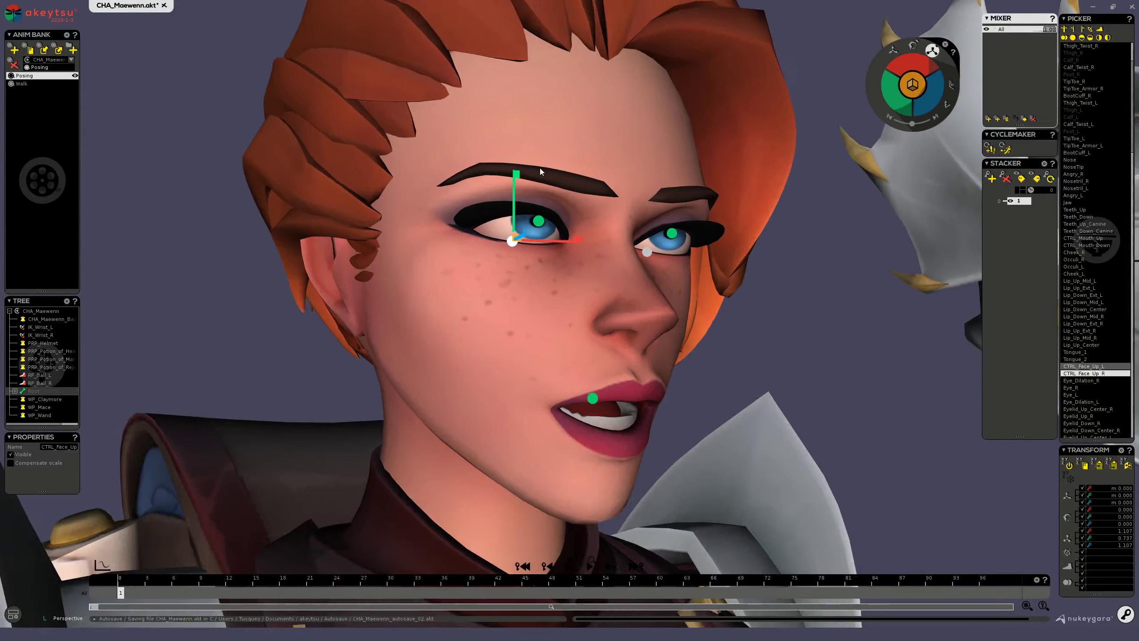
- Undo the scaling of both upper-face controls so their scale is back at 1.000
middle_click_drag(641, 233, 572, 272)
key("ctrl+z")
key("ctrl+z")
scroll(654, 387, "up", 2)
scroll(655, 387, "down", 4)
scroll(618, 266, "up", 5)
scroll(618, 264, "down", 8)
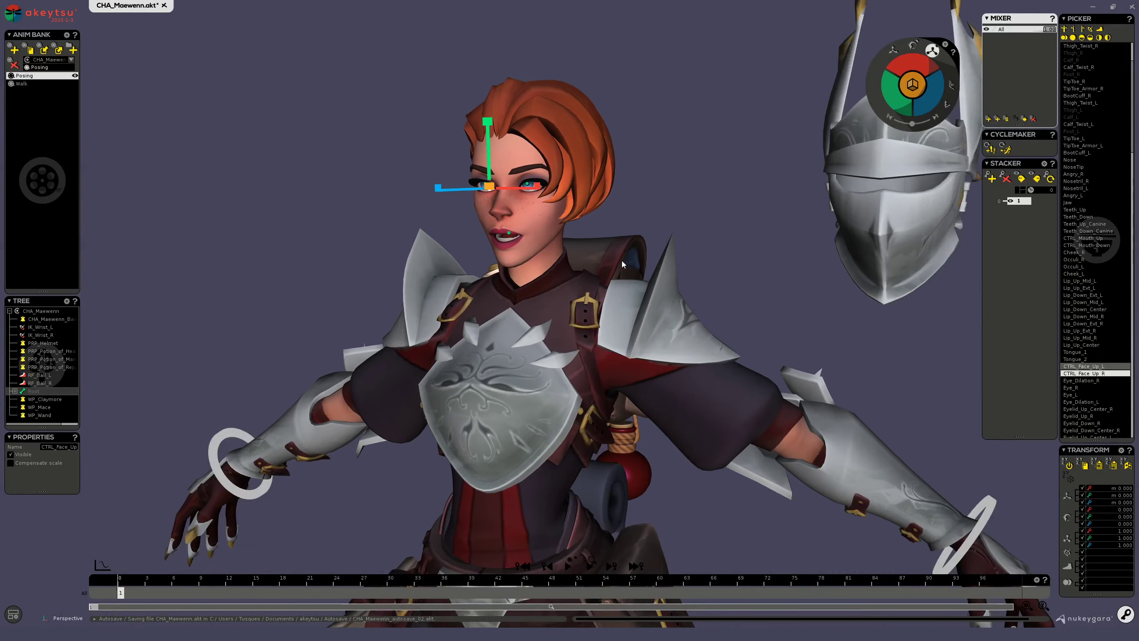
- Examine the full character from head to feet, together with the detached helmet and the sword
middle_click_drag(581, 290, 564, 241)
left_click_drag(565, 241, 555, 220)
scroll(558, 224, "down", 2)
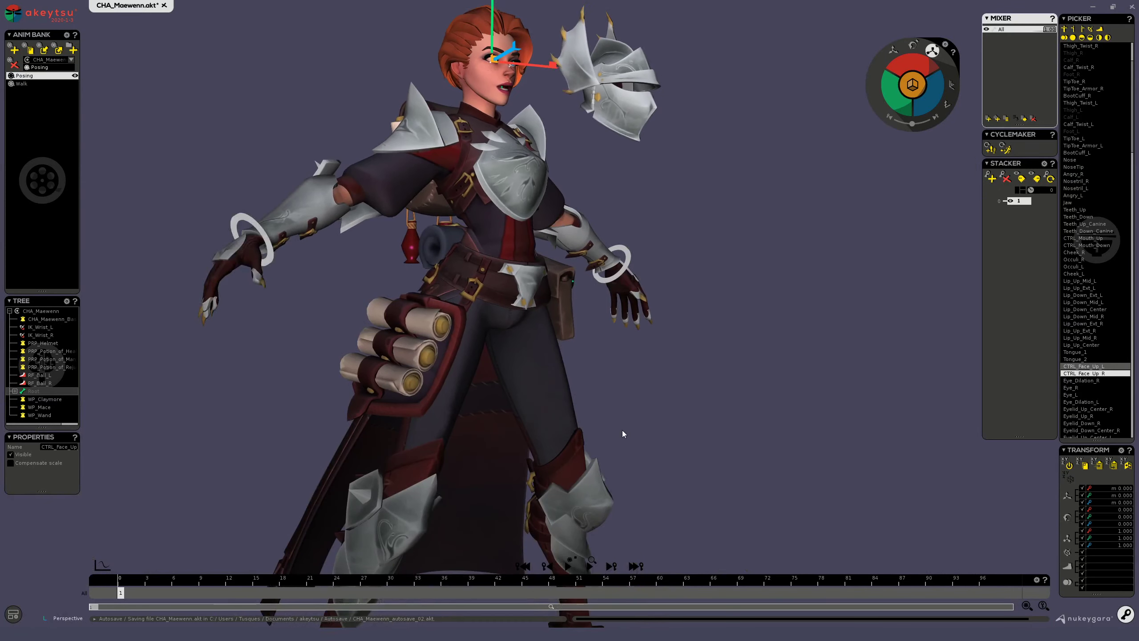
middle_click_drag(577, 431, 612, 234)
scroll(611, 237, "down", 4)
scroll(738, 305, "down", 1)
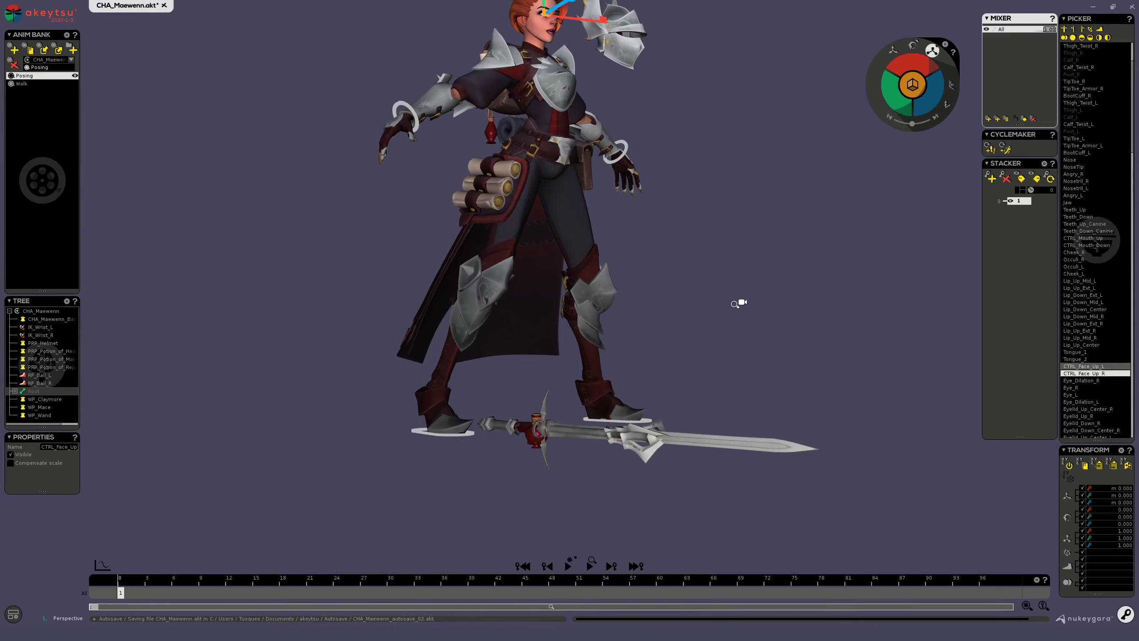
scroll(734, 289, "up", 1)
scroll(722, 294, "down", 2)
middle_click_drag(708, 273, 581, 295)
middle_click_drag(683, 217, 680, 299)
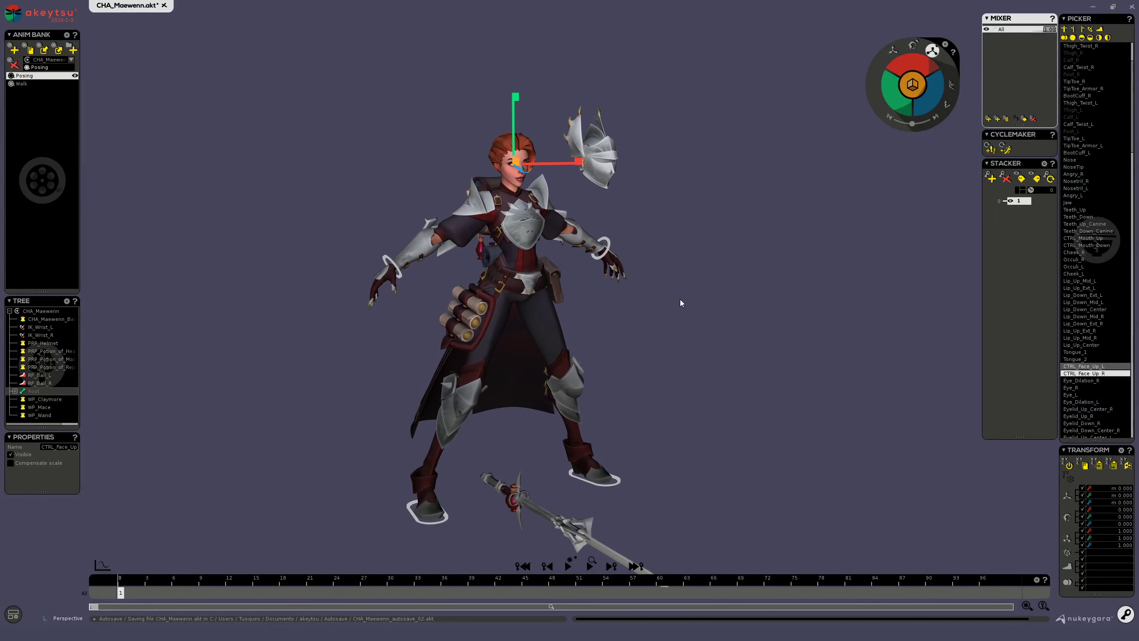
- Examine the character's outfit up close from the front and back, including the backpack, potions, scroll pouch and coat
scroll(684, 294, "up", 5)
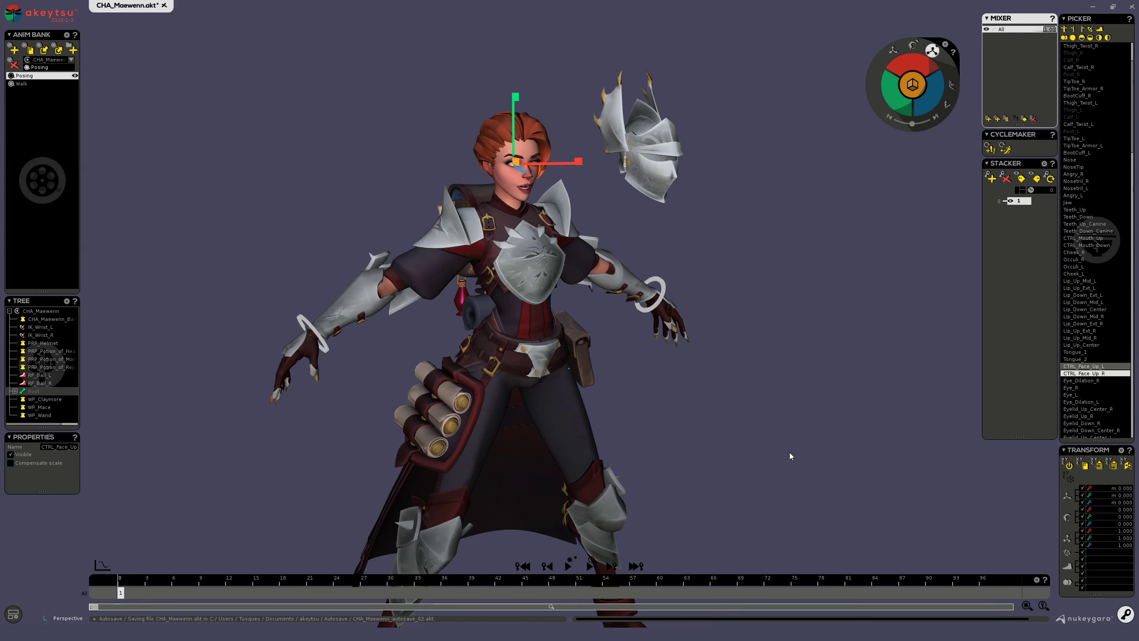
mouse_move(704, 404)
left_mouse_down("alt")
mouse_move(765, 427)
mouse_move(711, 418)
left_mouse_up("alt")
scroll(480, 407, "up", 3)
scroll(480, 407, "up", 2)
middle_click_drag(464, 451, 531, 329, "alt")
scroll(500, 368, "down", 3)
left_click_drag(531, 329, 680, 323, "alt")
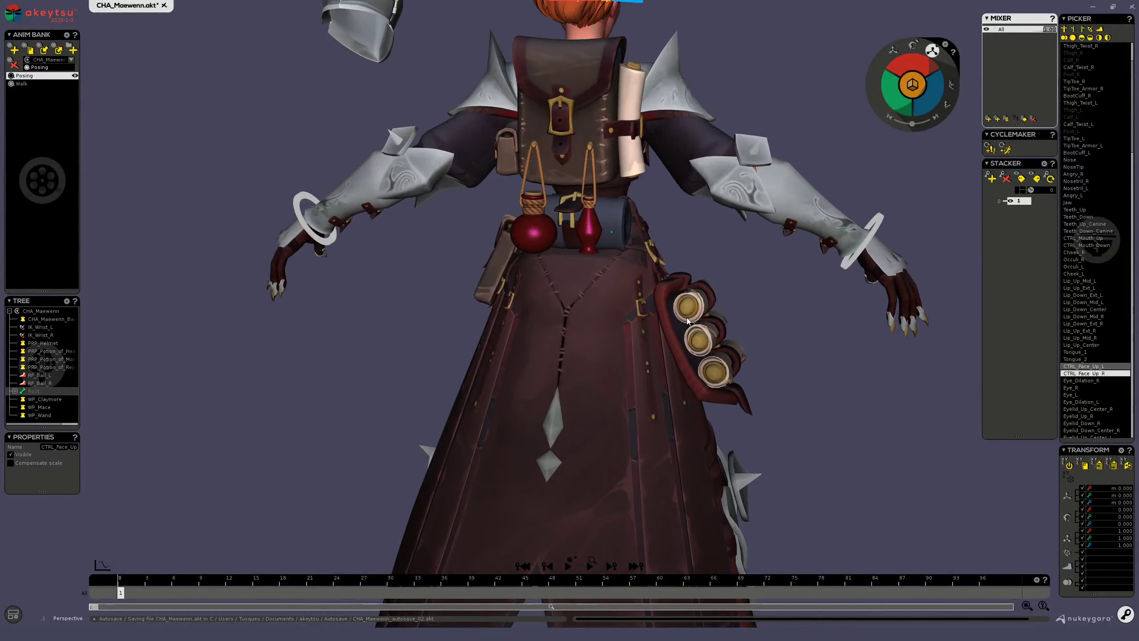
left_click_drag(734, 430, 711, 397, "alt")
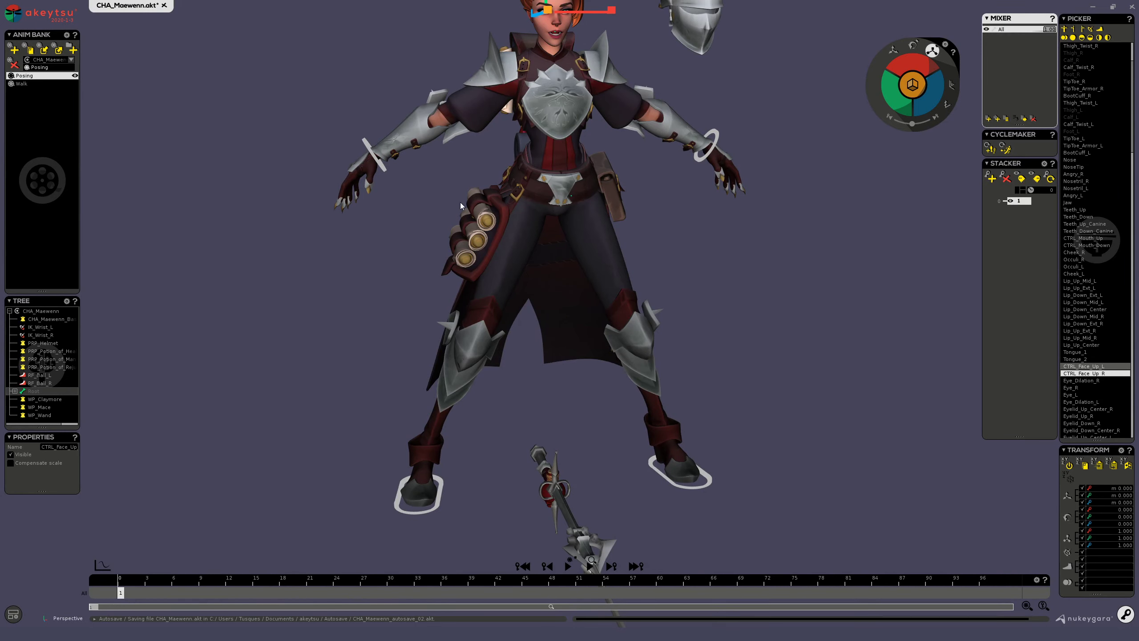
- Examine the character's armor, legs and boots from the front and side, along with the sword on the ground
left_click_drag(563, 254, 683, 229, "alt")
middle_click_drag(764, 191, 759, 307, "alt")
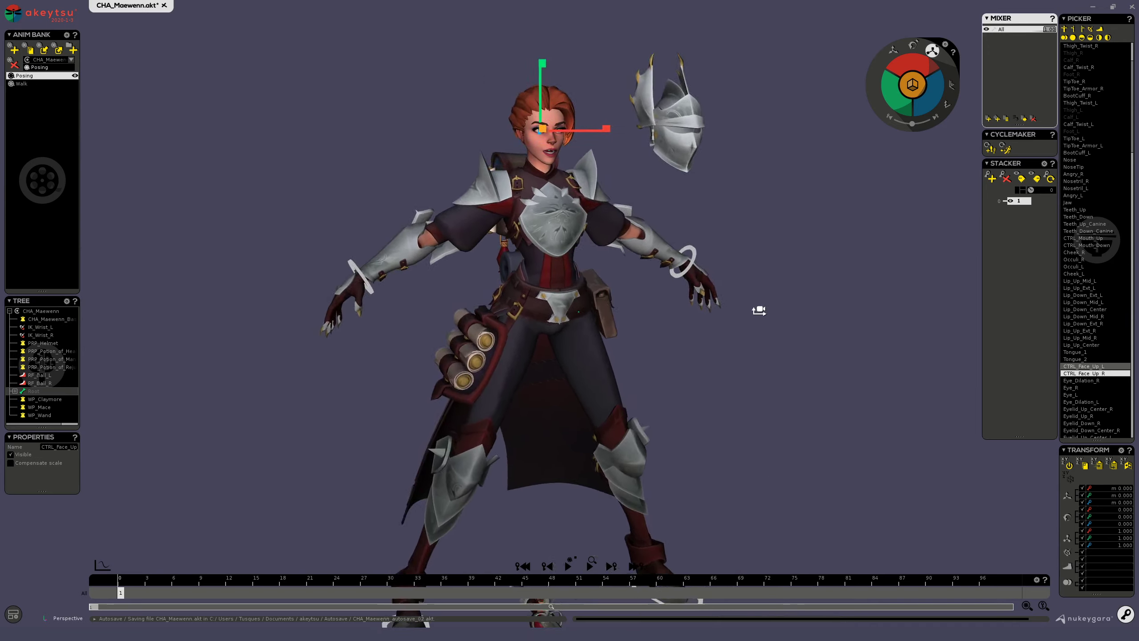
scroll(759, 308, "up", 3)
scroll(759, 307, "down", 1)
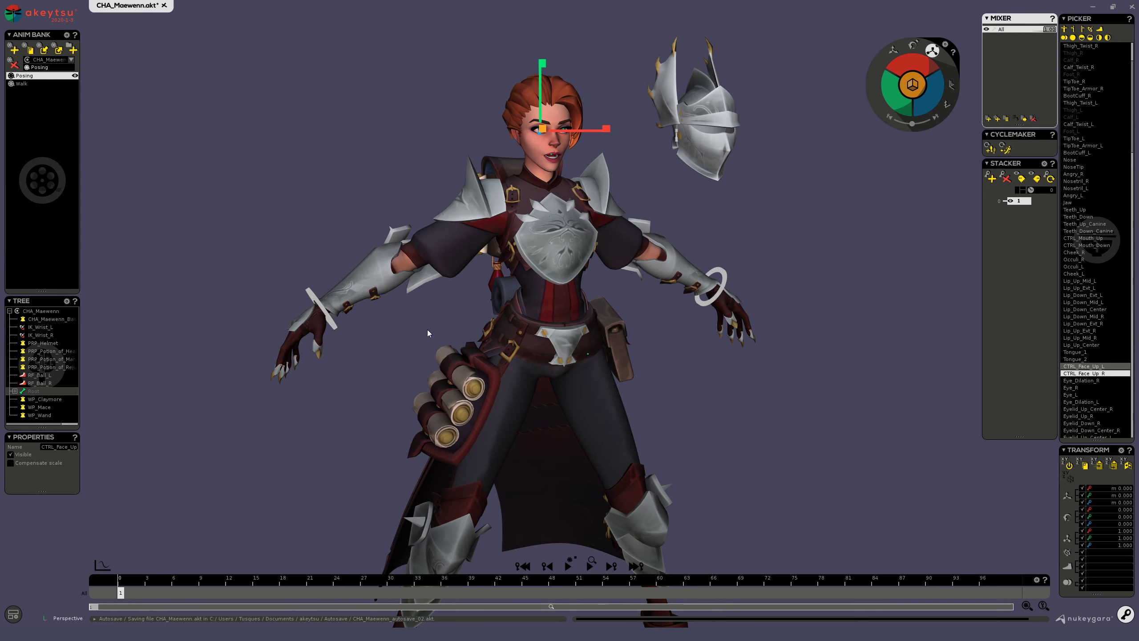
middle_click_drag(645, 382, 641, 266)
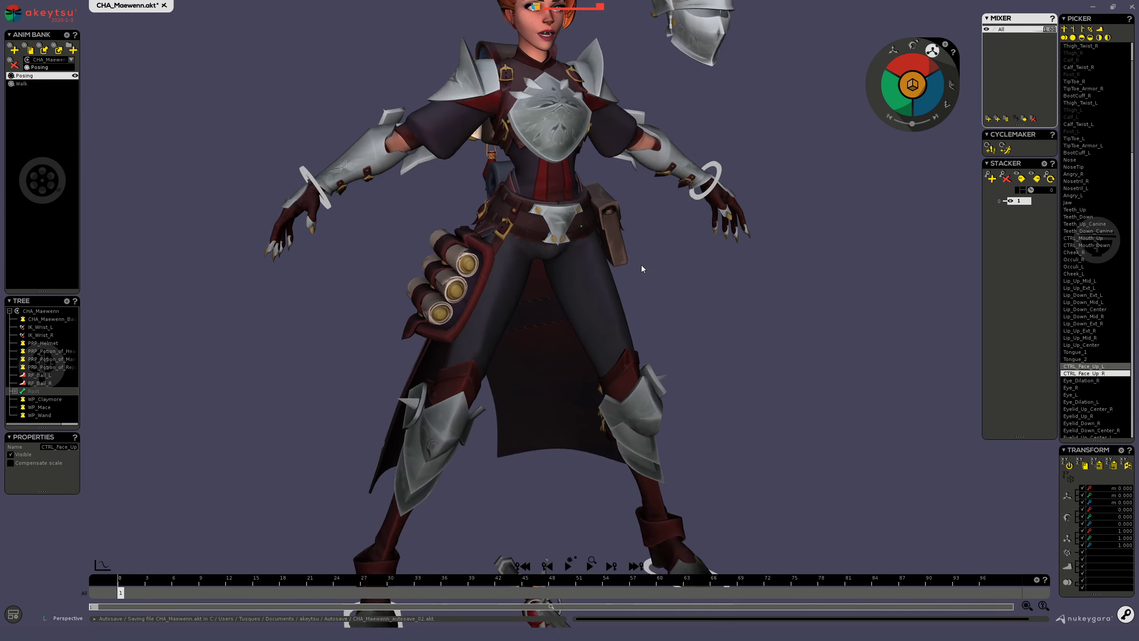
scroll(641, 265, "down", 3)
left_click_drag(525, 426, 682, 473, "alt")
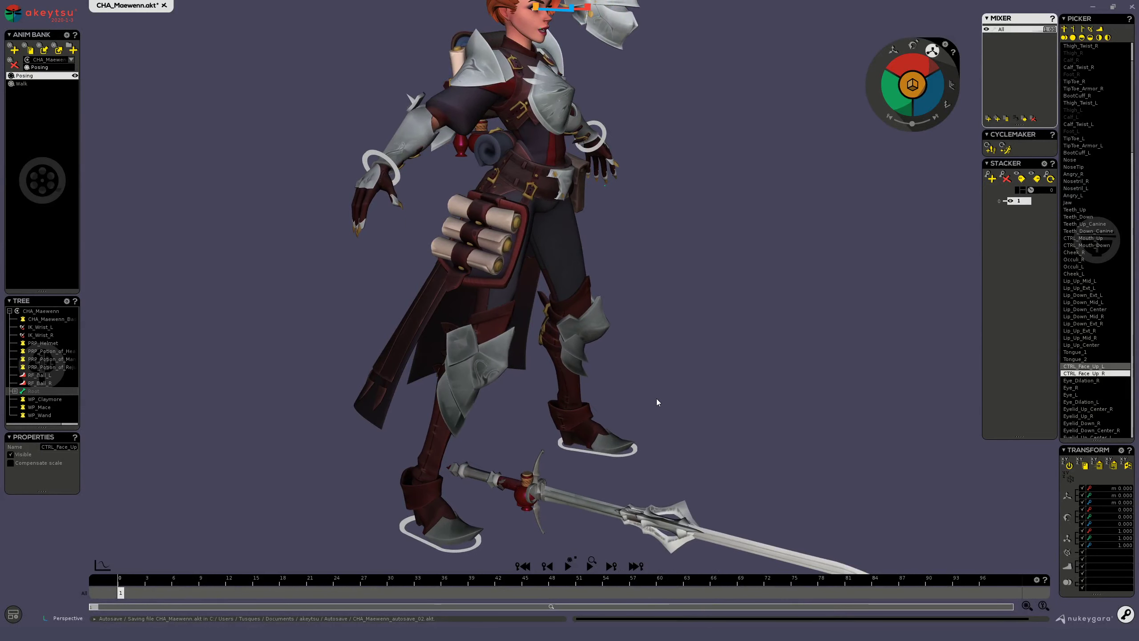
left_click_drag(326, 307, 923, 99, "alt")
left_click_drag(723, 183, 834, 218, "alt")
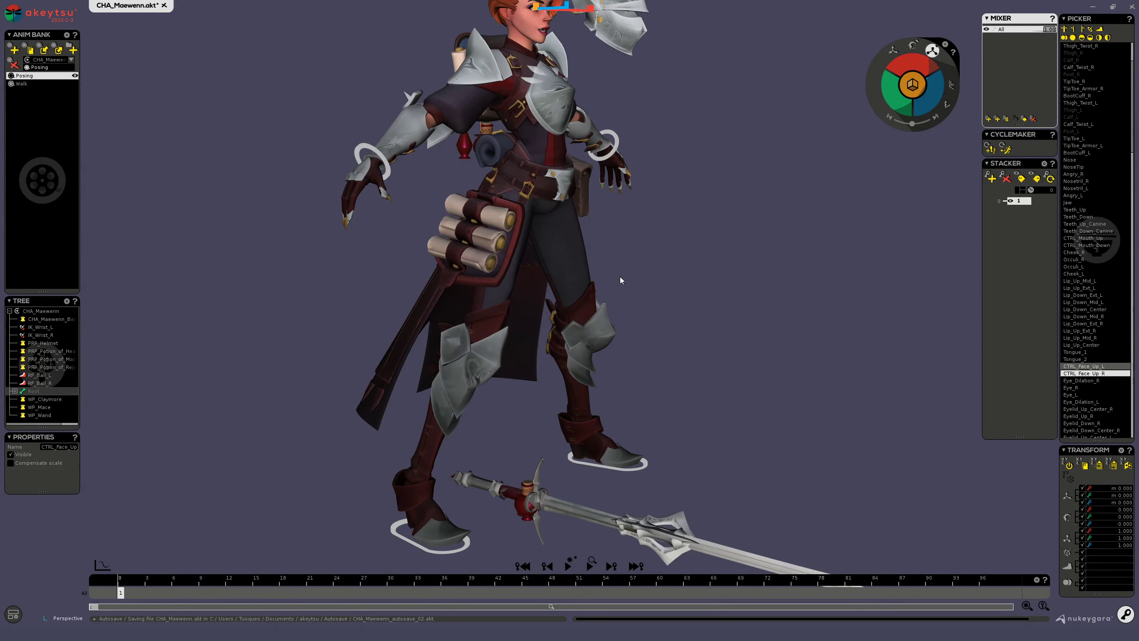
left_click_drag(618, 279, 696, 290, "alt")
- Select the Stomach joint, clear it, and undo the earlier edits back to the helmet worn on the head
left_click(542, 183)
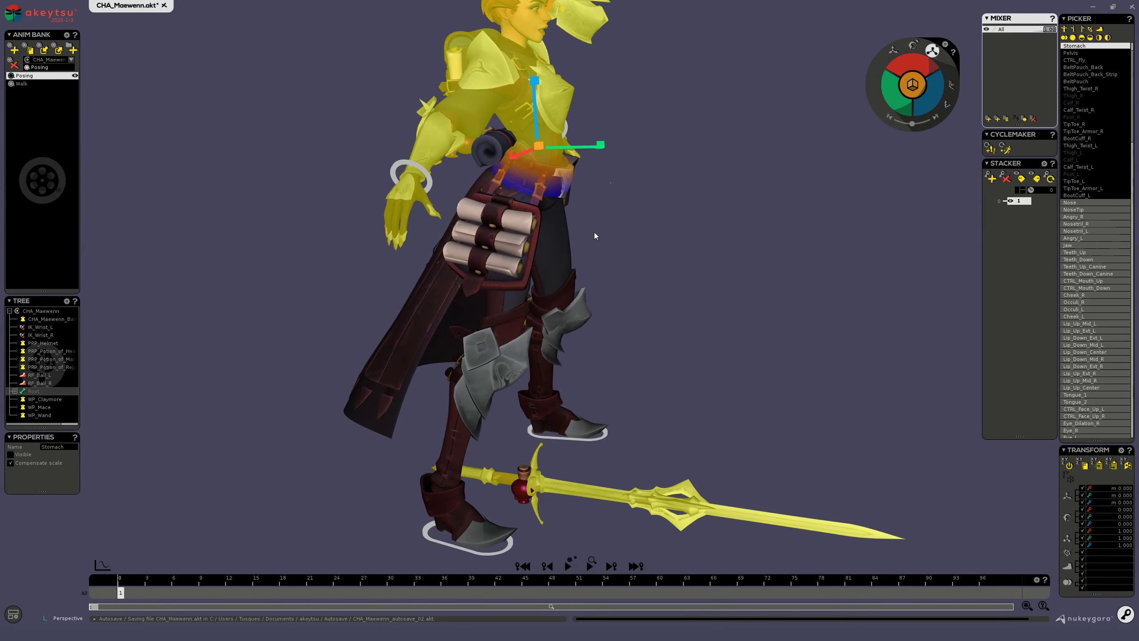
left_click(610, 183)
key("ctrl+z")
left_click_drag(807, 244, 705, 253, "alt")
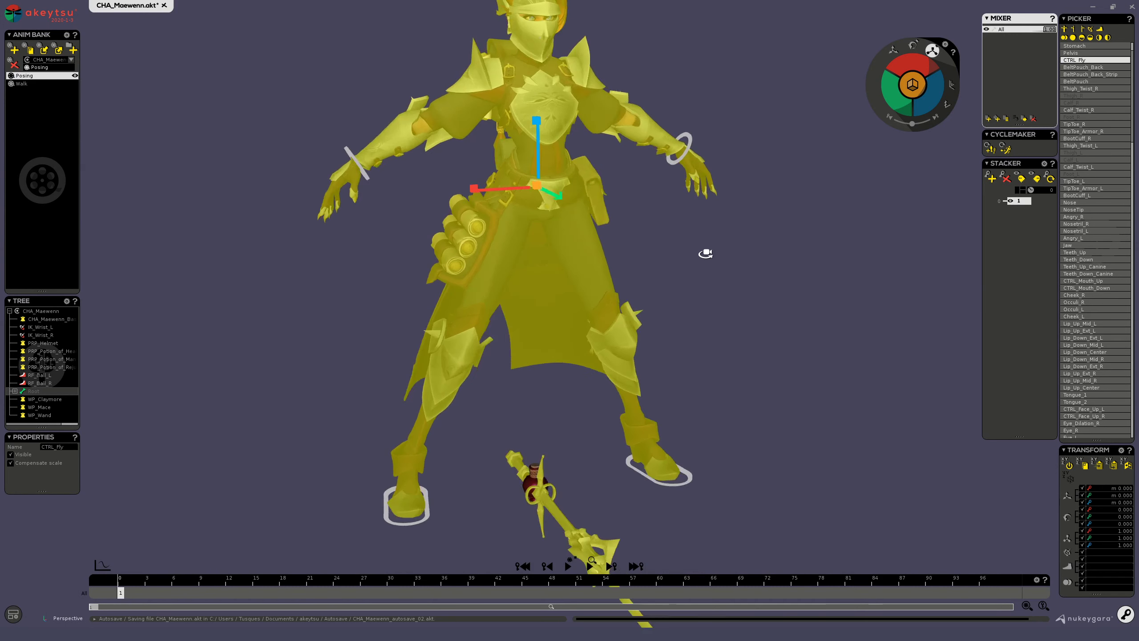
- Select the Stomach joint on the waist and clear the joint selection
middle_click_drag(705, 254, 707, 432, "alt")
scroll(706, 422, "up", 3)
scroll(706, 422, "up", 2)
scroll(707, 421, "down", 2)
left_click_drag(696, 420, 714, 413, "alt")
left_click(551, 329)
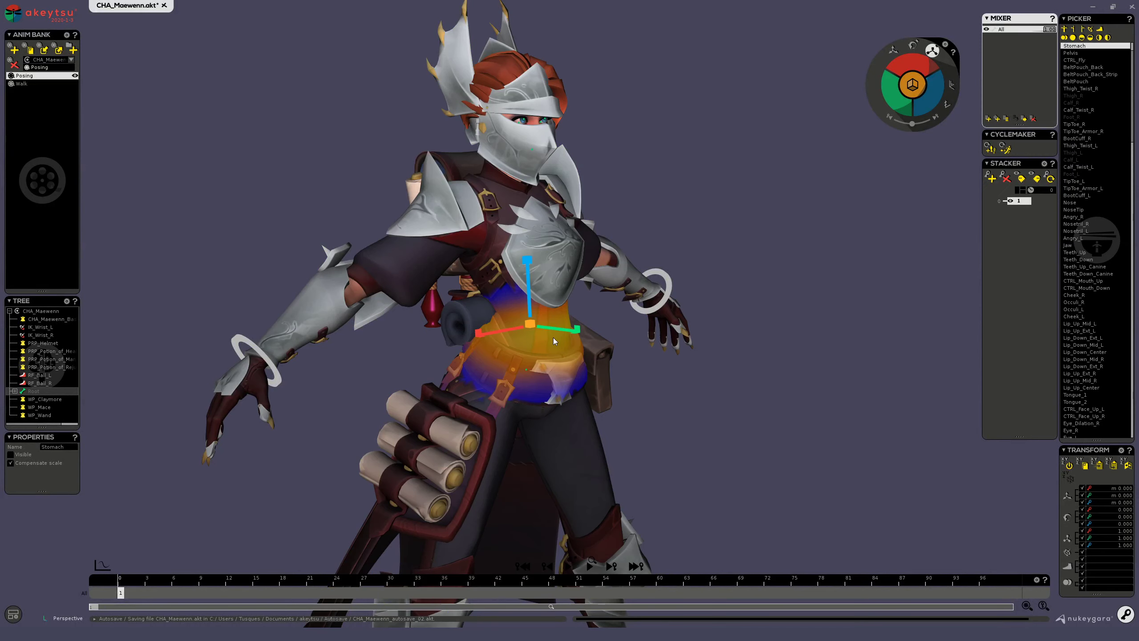
left_click(647, 383)
- Examine the helmeted character and the sword from both sides, ending on a full three-quarter front view
middle_click_drag(685, 388, 717, 224, "alt")
scroll(762, 395, "down", 4)
left_click_drag(770, 405, 609, 422, "alt")
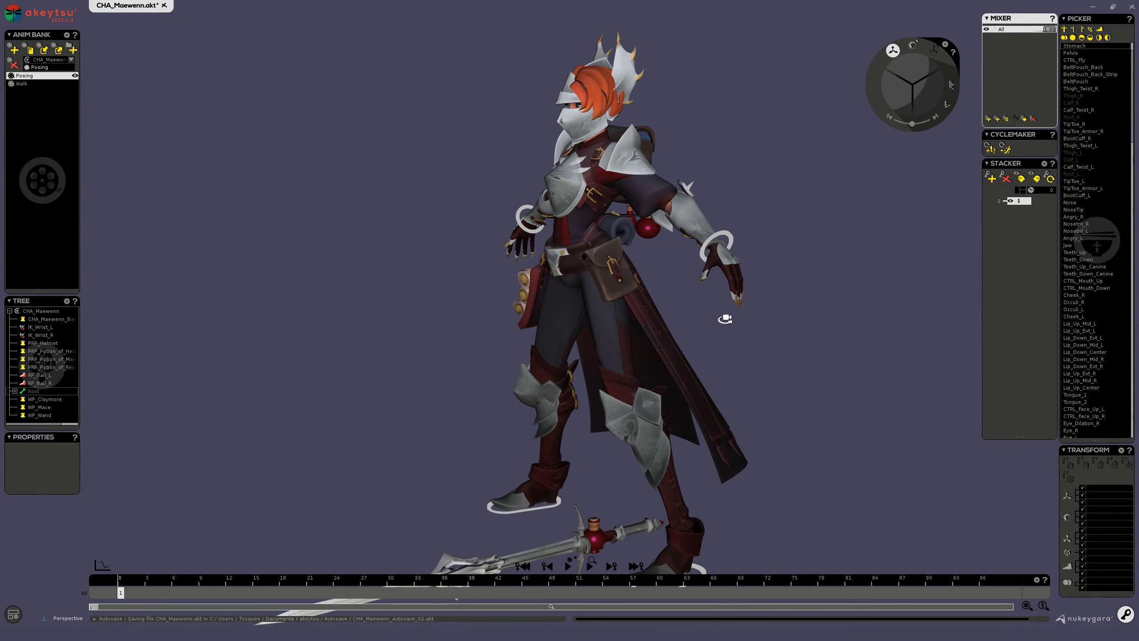
left_click_drag(694, 328, 808, 321, "alt")
right_click_drag(808, 321, 742, 323, "alt")
mouse_move(742, 323)
left_mouse_down("alt")
mouse_move(765, 338)
mouse_move(754, 309)
mouse_move(735, 305)
left_mouse_up("alt")
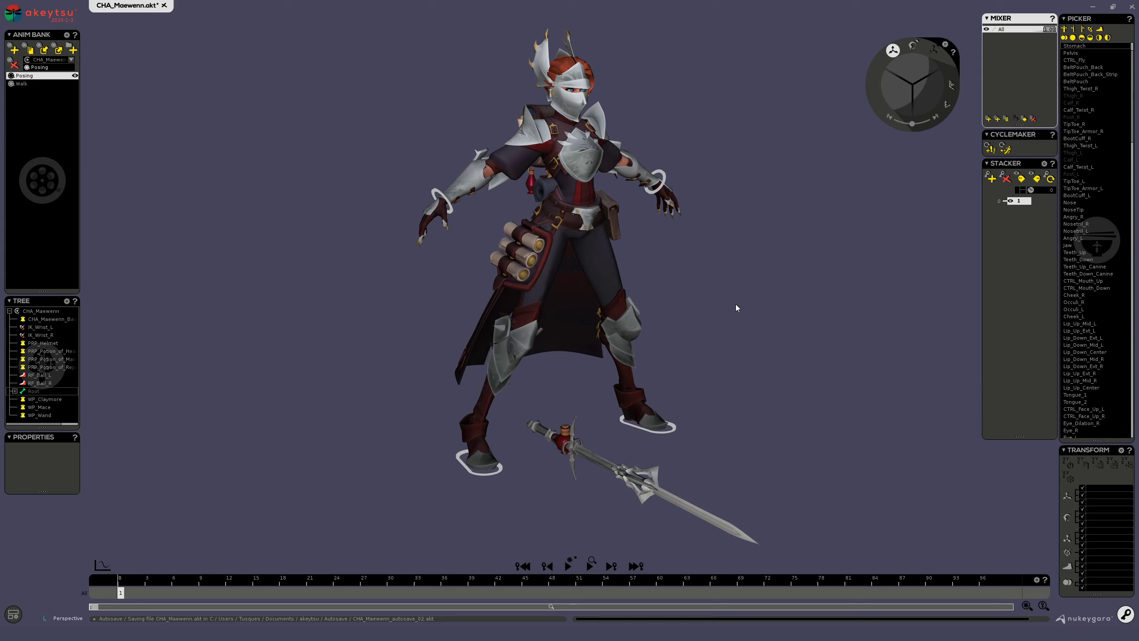
middle_click_drag(771, 382, 747, 377, "alt")
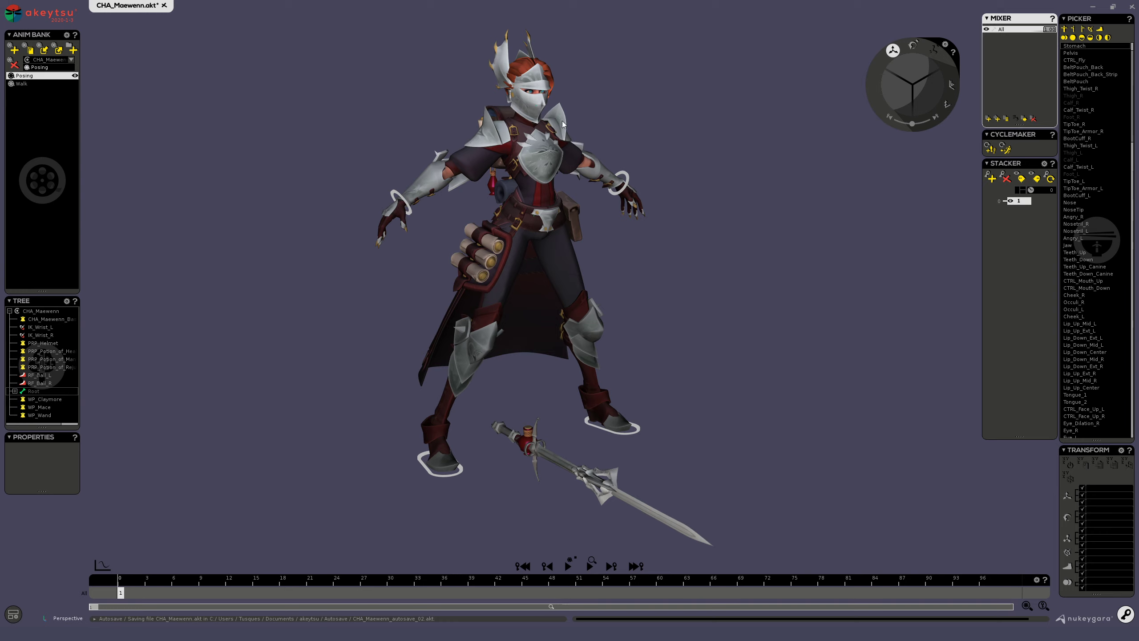
- Delete the Posing animation from the anim bank and make the Walk animation active
left_click_drag(719, 385, 746, 366, "alt")
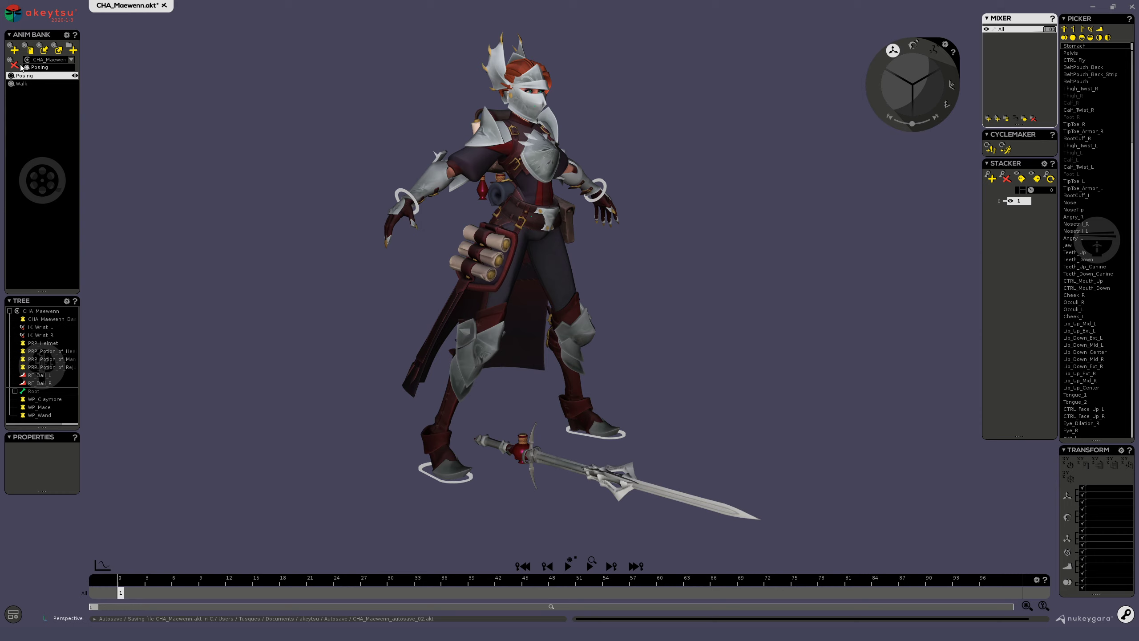
left_click(24, 84)
left_click(25, 76)
left_click(15, 66)
left_click(26, 76)
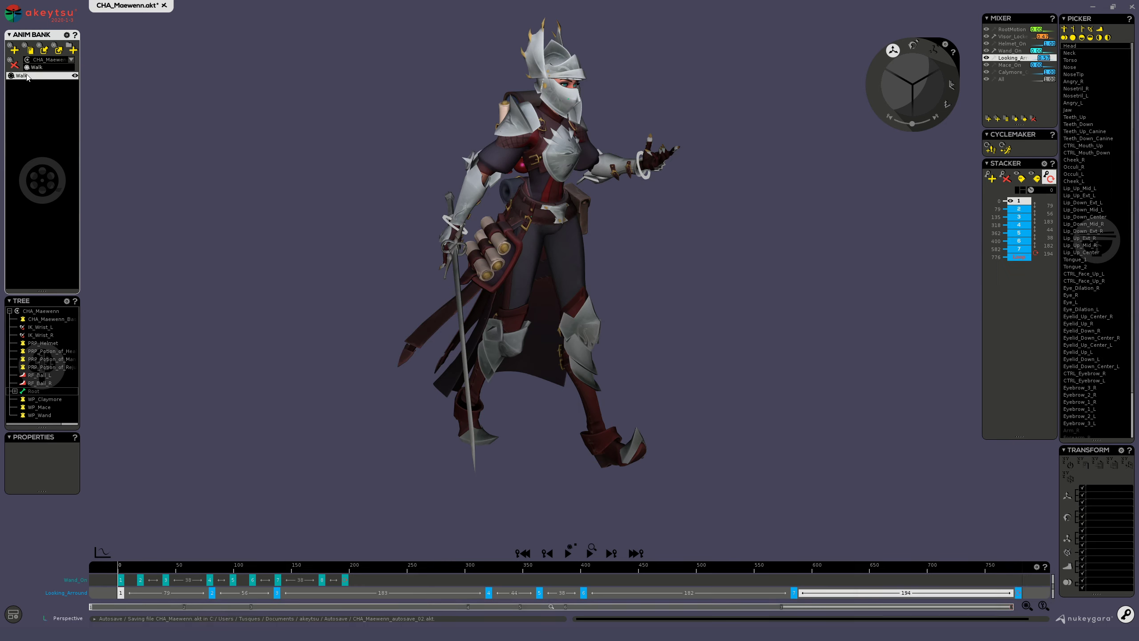
- Select the CTRL_Fly joint at the character's hips and turn off its visibility
scroll(454, 173, "up", 3)
left_click_drag(455, 174, 521, 159, "alt")
scroll(522, 158, "down", 5)
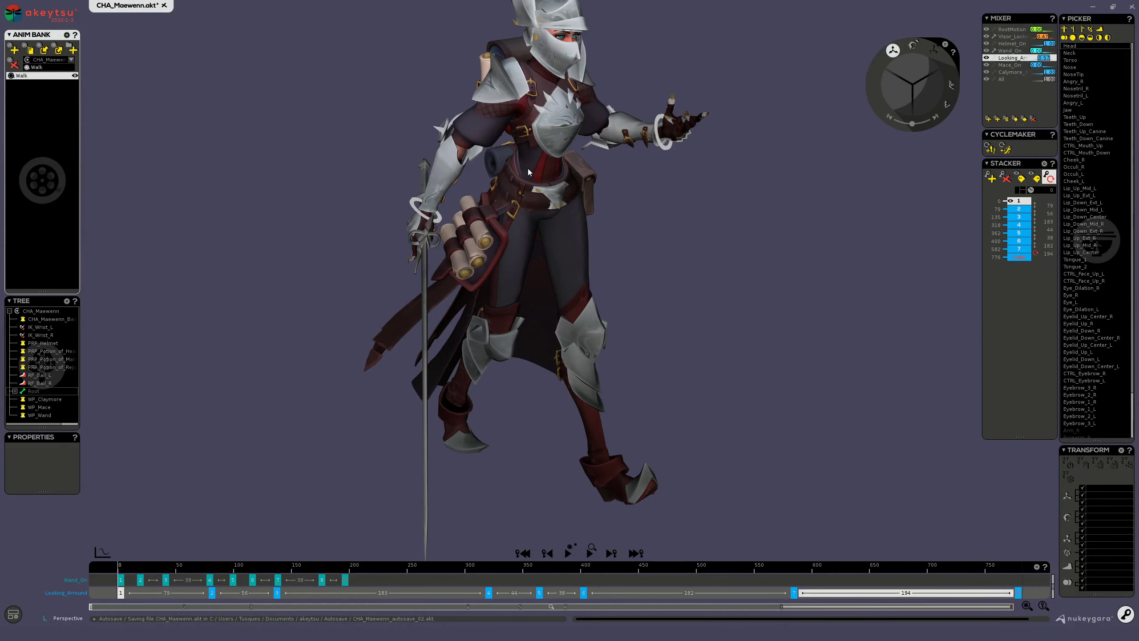
scroll(463, 198, "up", 5)
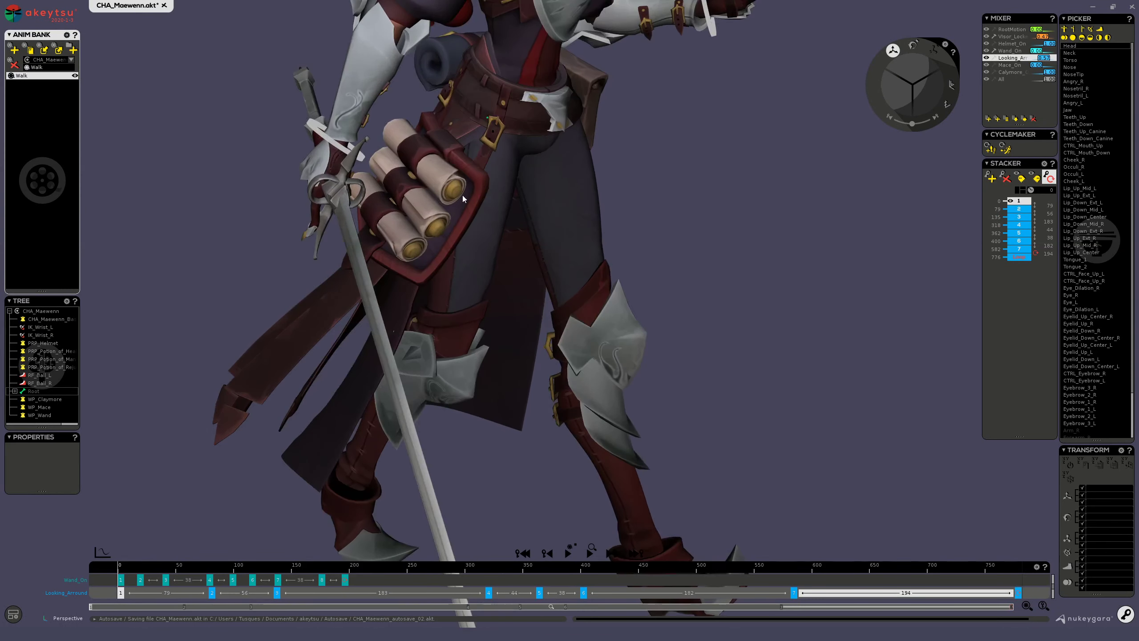
left_click(487, 118)
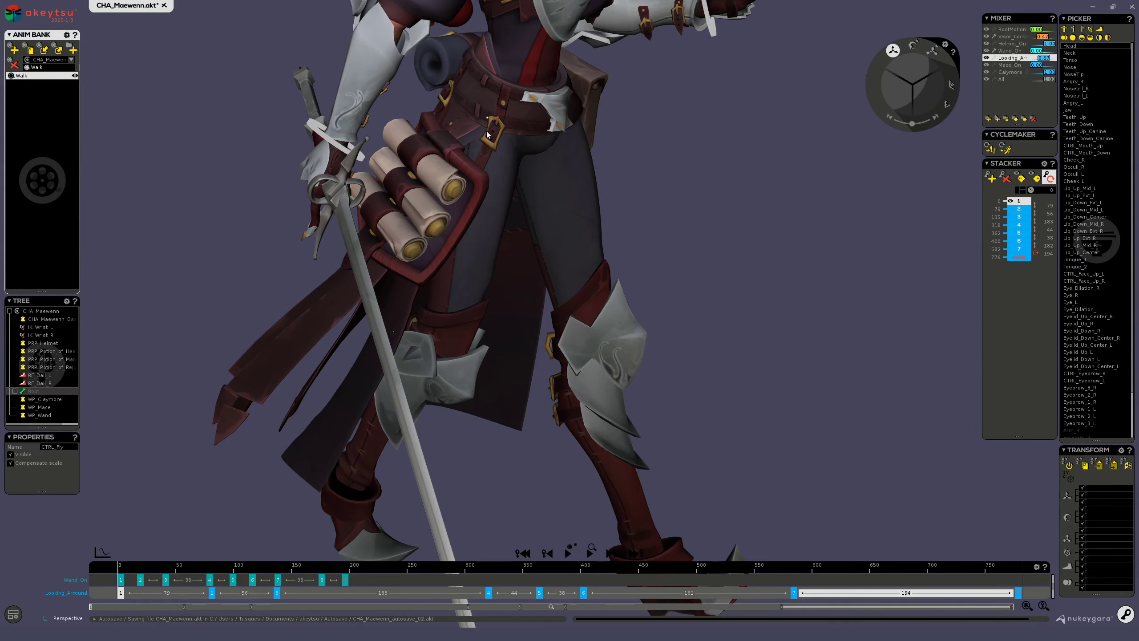
left_click(12, 455)
- Examine the walking character with sword and helmet from the front and side, ending on a full three-quarter view
middle_click_drag(588, 285, 572, 404)
scroll(572, 403, "down", 3)
middle_click_drag(724, 406, 671, 392)
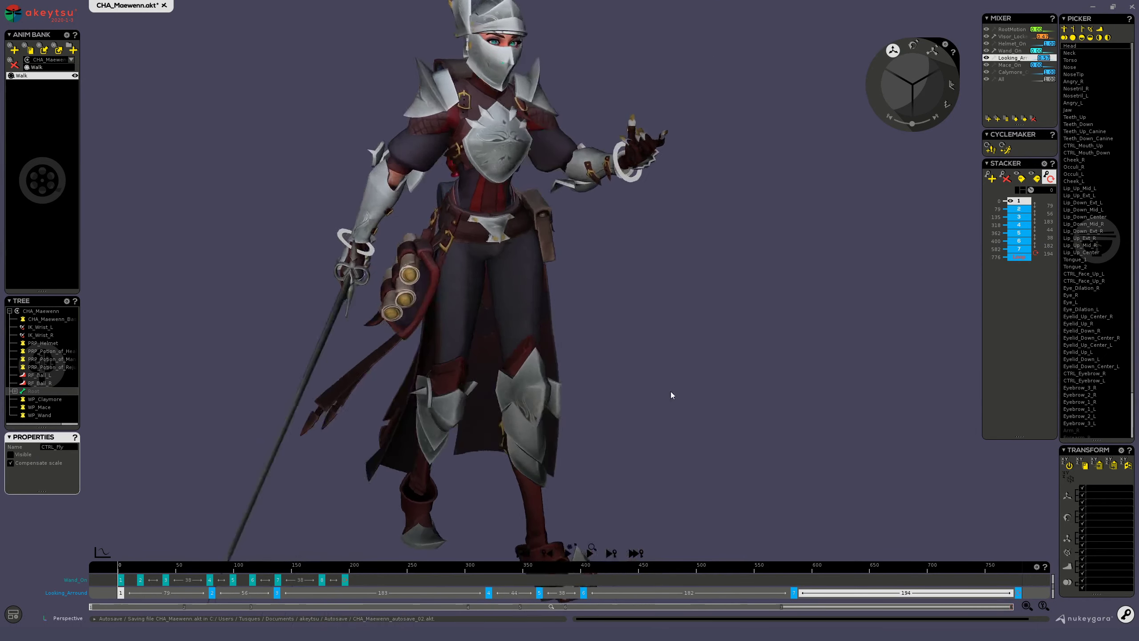
scroll(671, 391, "down", 1)
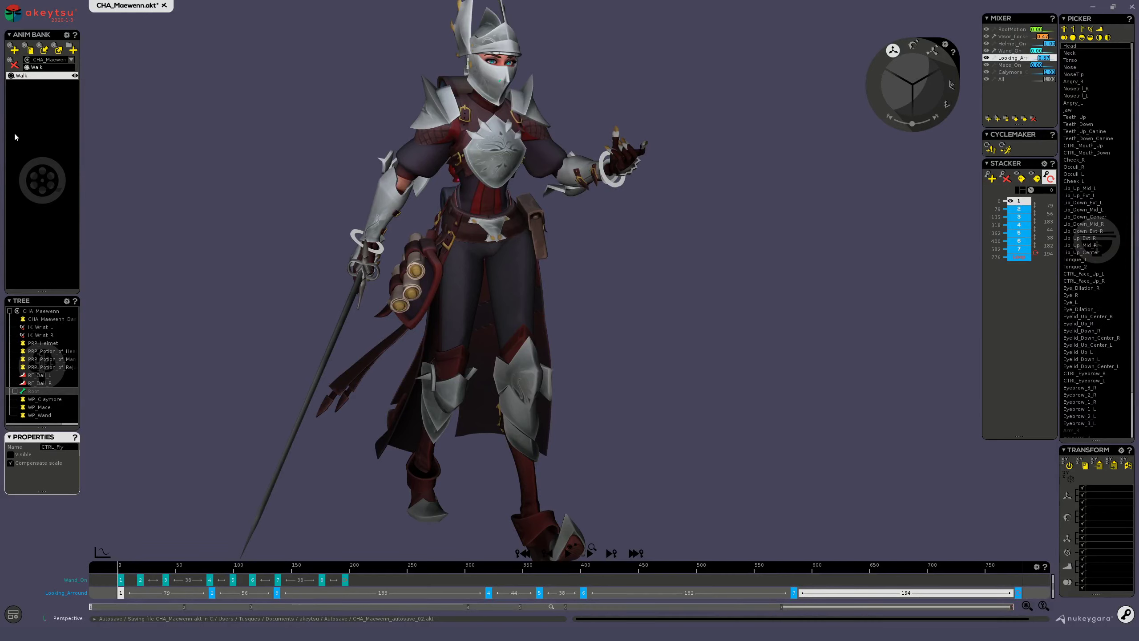
middle_click_drag(592, 361, 636, 326)
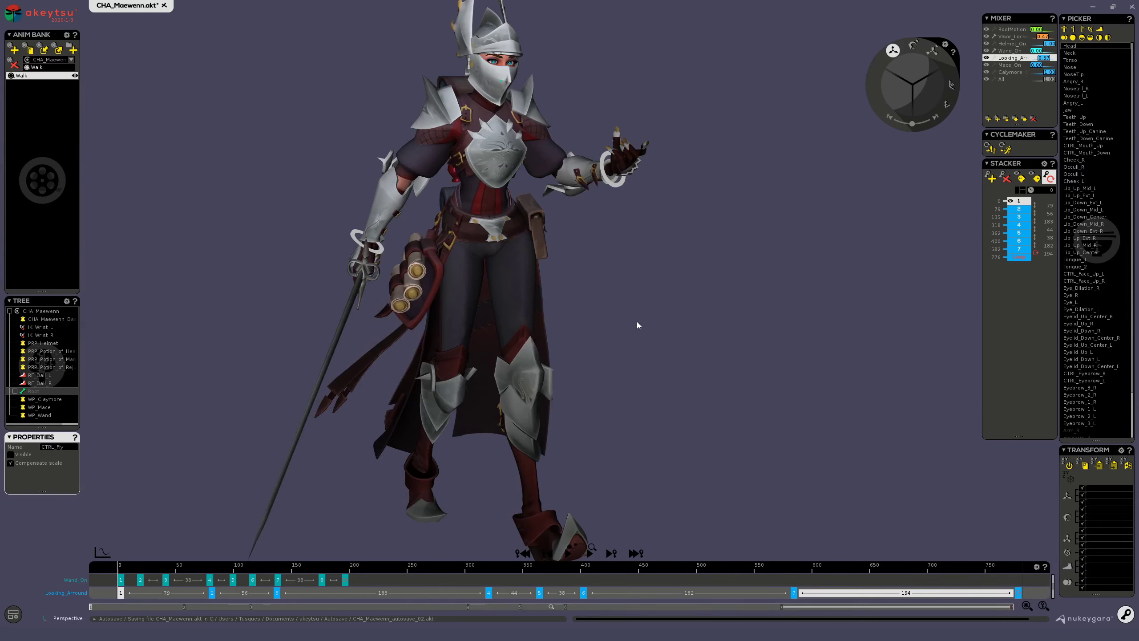
right_click_drag(637, 321, 611, 340, "alt")
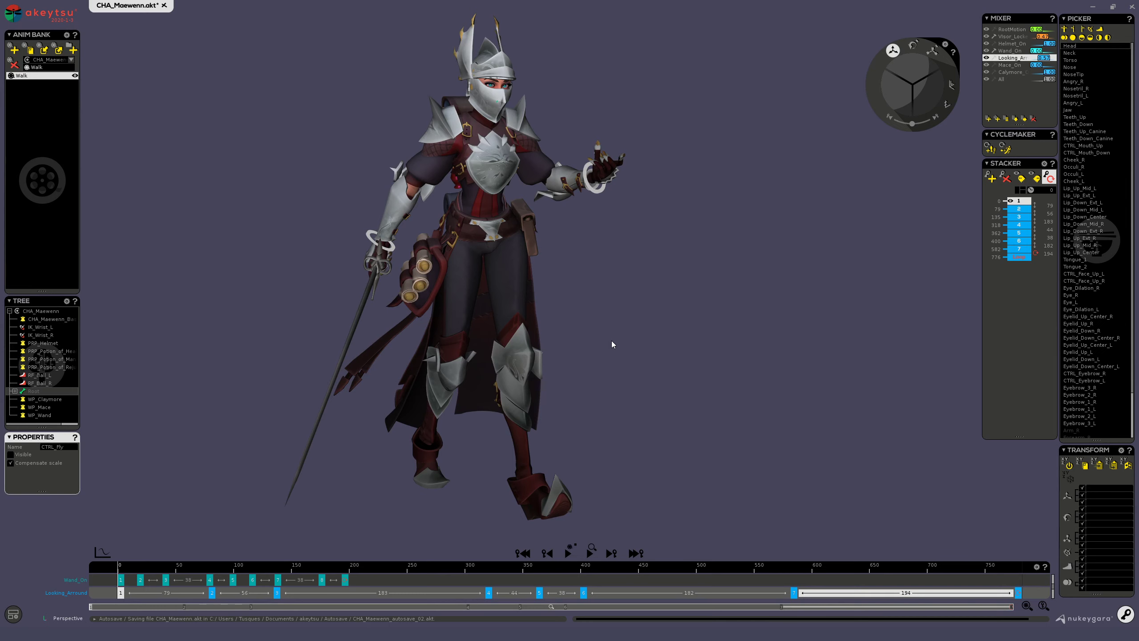
middle_click_drag(313, 224, 594, 326)
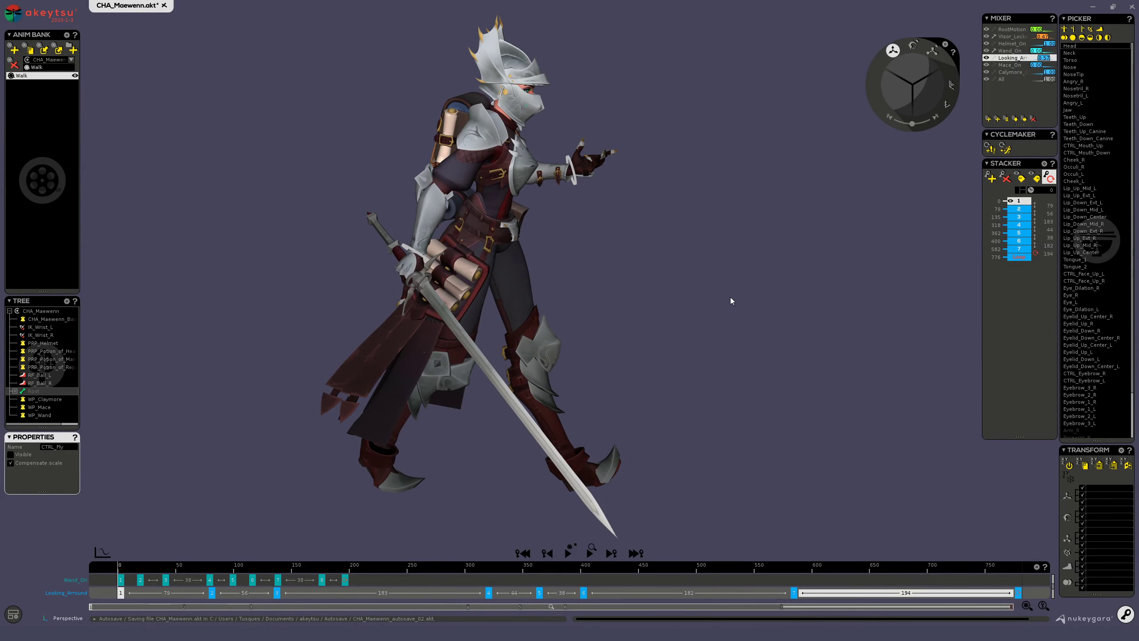
middle_click_drag(731, 301, 667, 319)
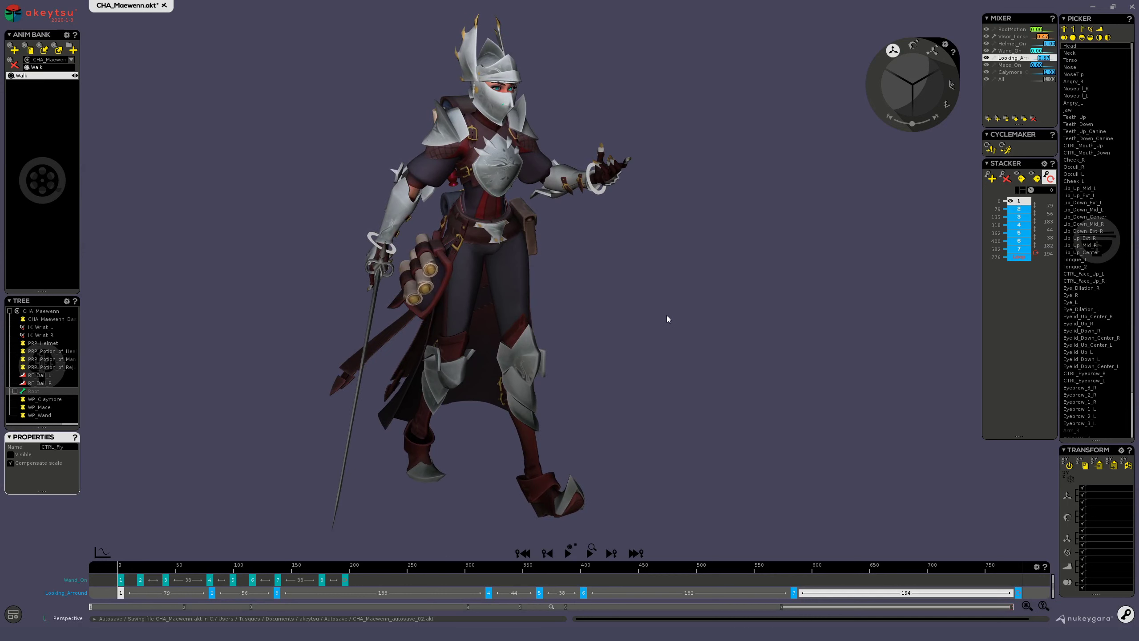